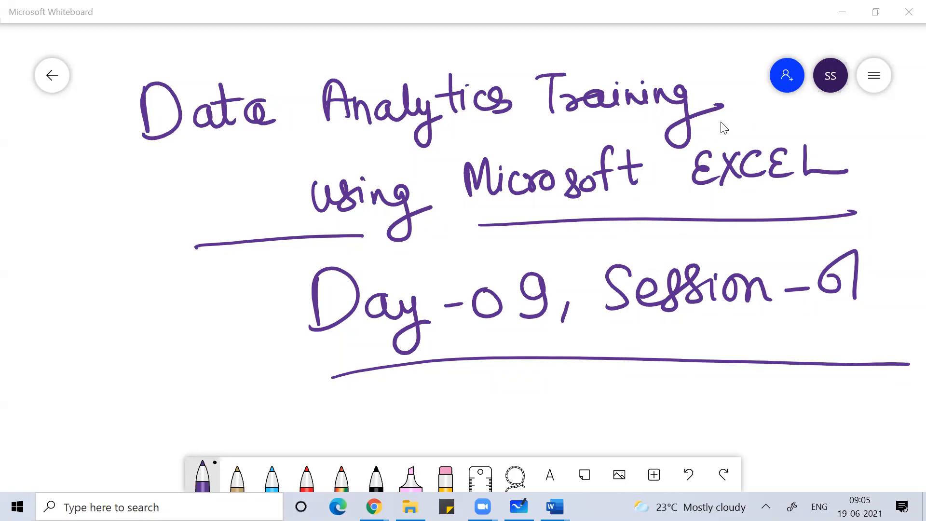
# Step: Open the Windows Run dialog
pyautogui.press('super+r')
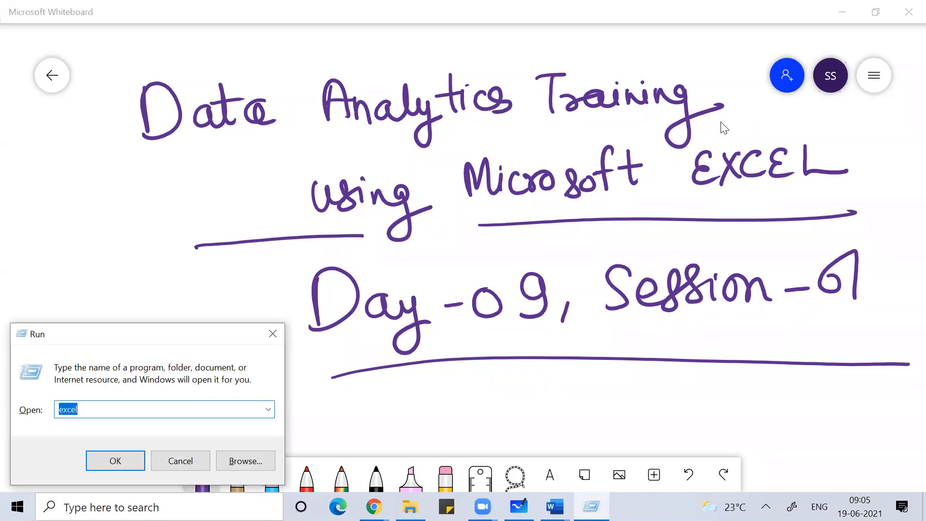
# Step: Show the desktop, then open and dismiss its right-click menu
pyautogui.press('super+d')
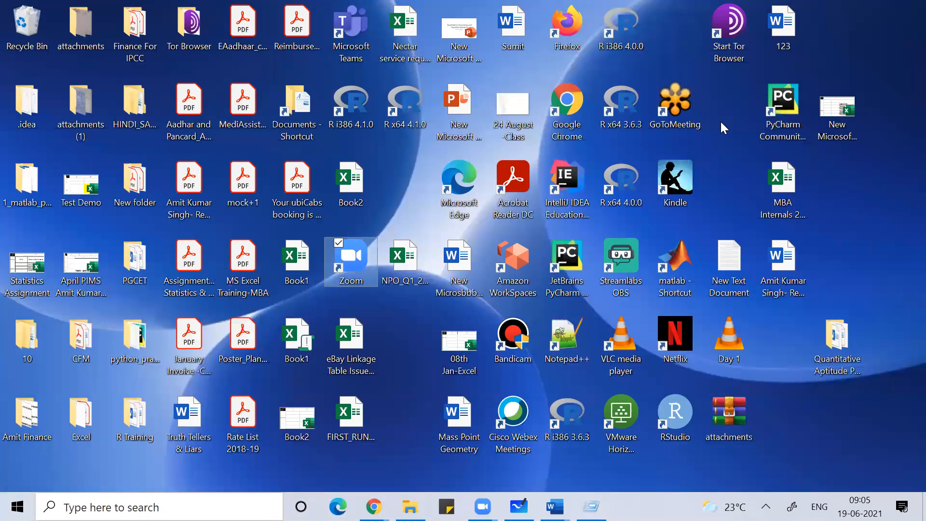
pyautogui.rightClick(838, 167)
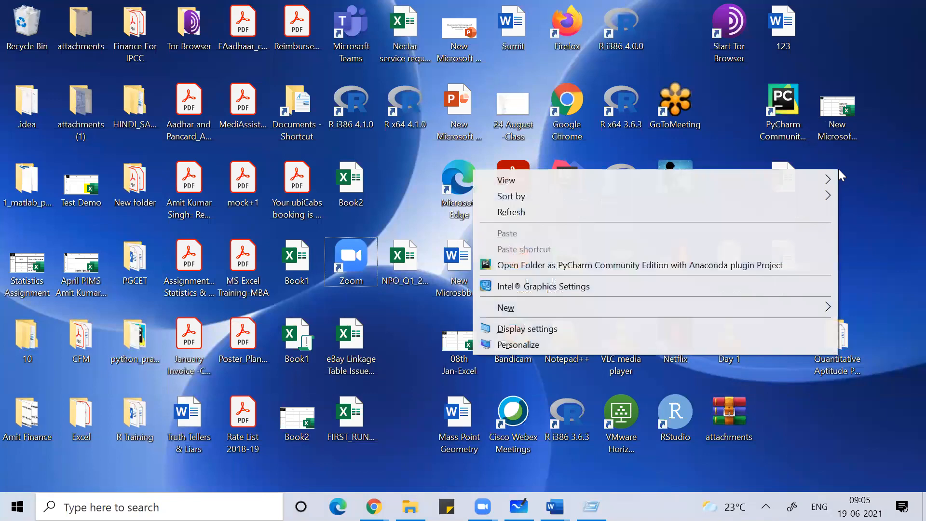
pyautogui.moveTo(598, 312)
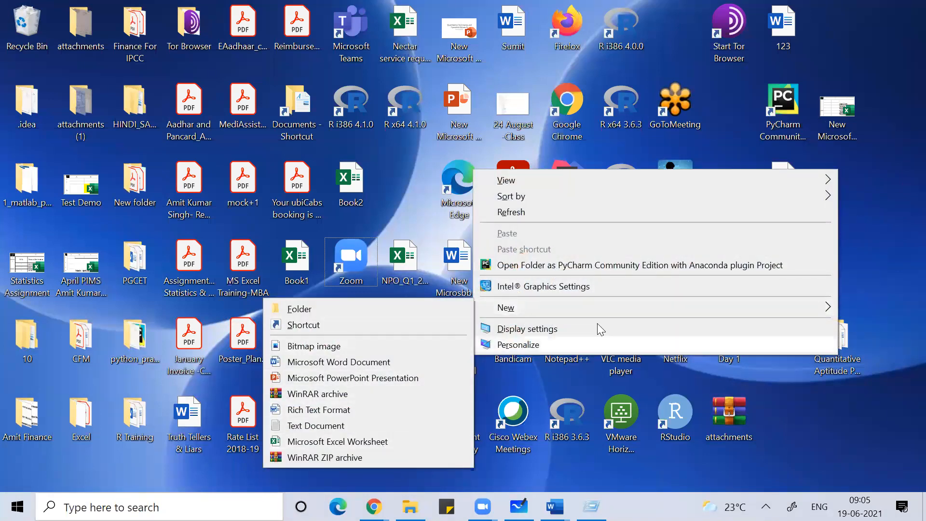
pyautogui.click(880, 240)
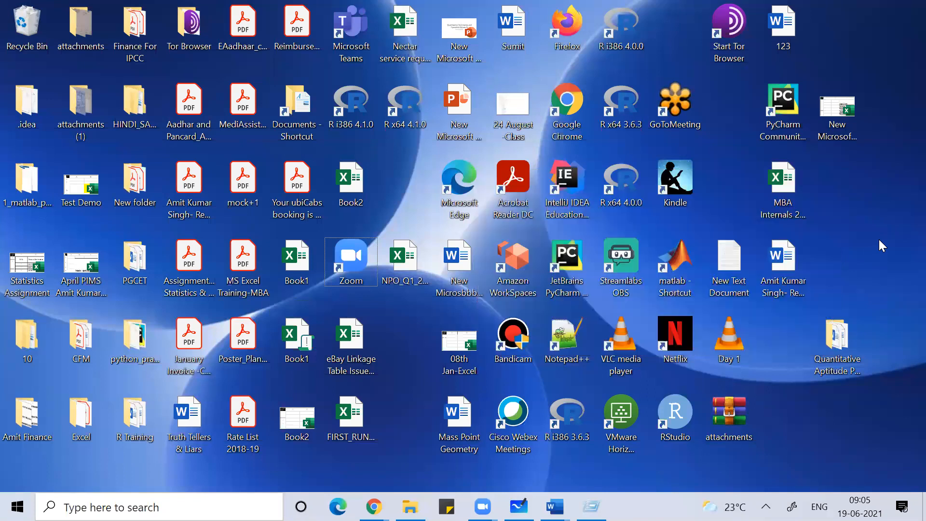
# Step: Browse the Start menu app list, then bring back Run with 'excel' entered
pyautogui.press('super+r')
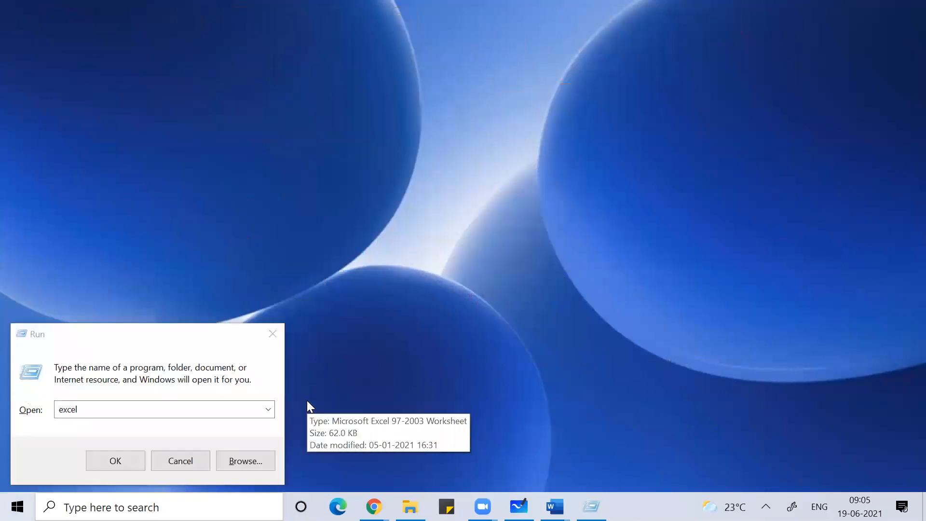
pyautogui.press('super')
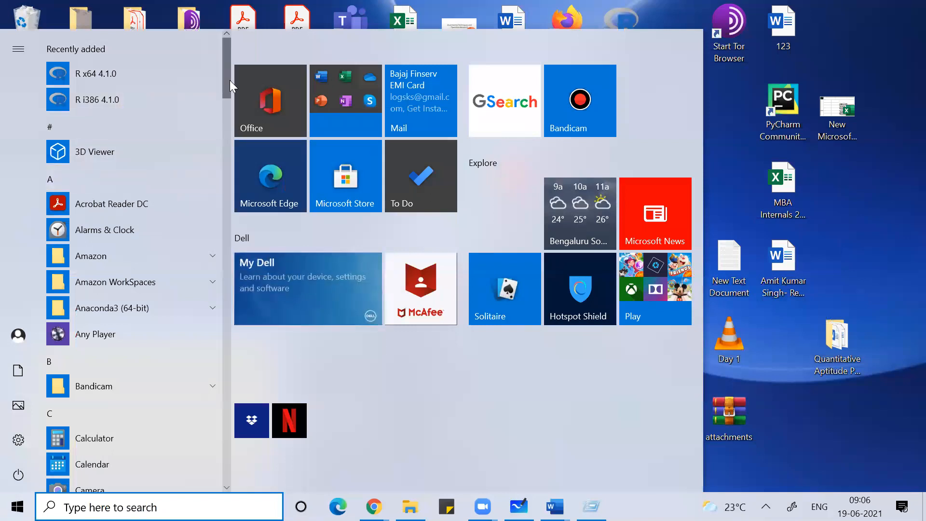
pyautogui.moveTo(228, 81); pyautogui.dragTo(224, 146)
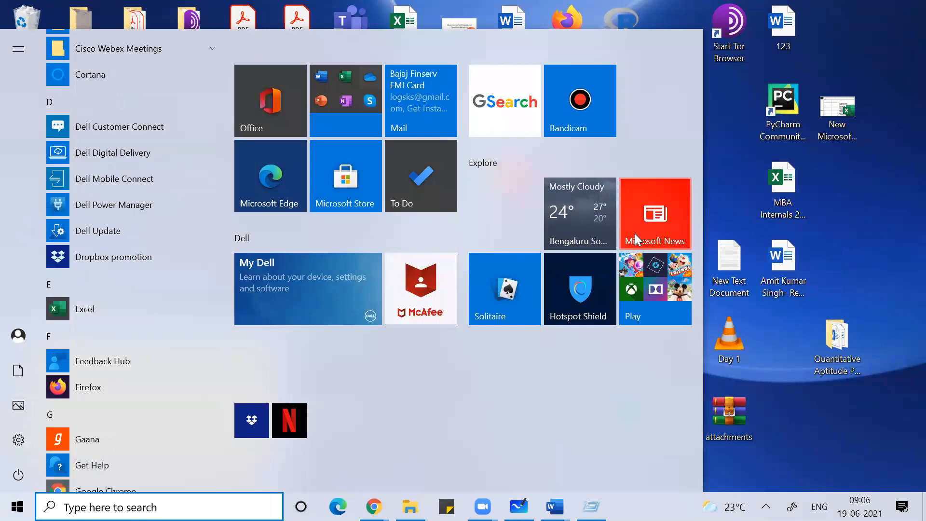
pyautogui.press('super+r')
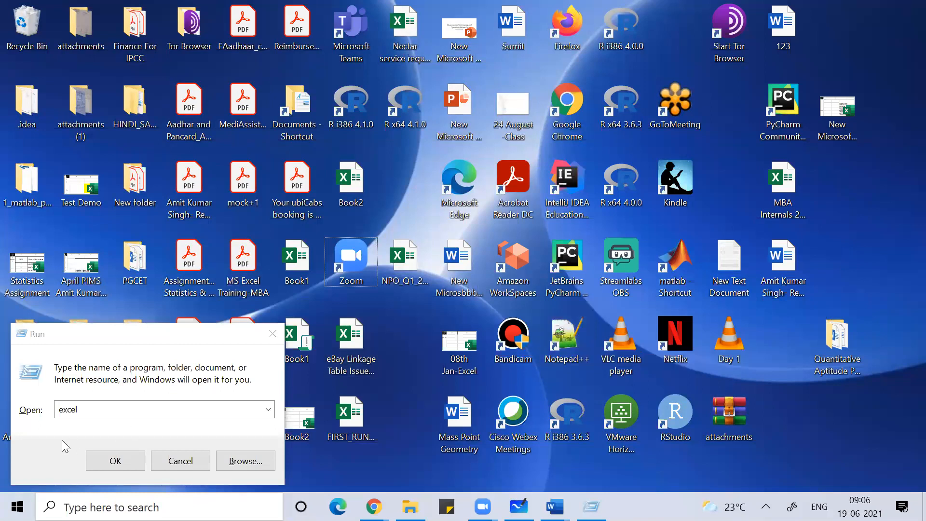
# Step: Launch Excel from Run and create a new blank workbook, Book1
pyautogui.click(137, 462)
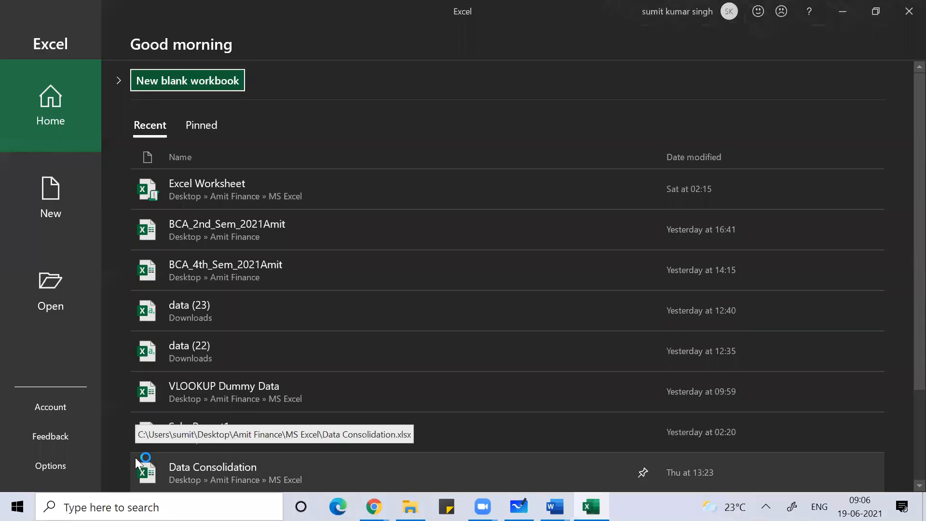
pyautogui.press('Return')
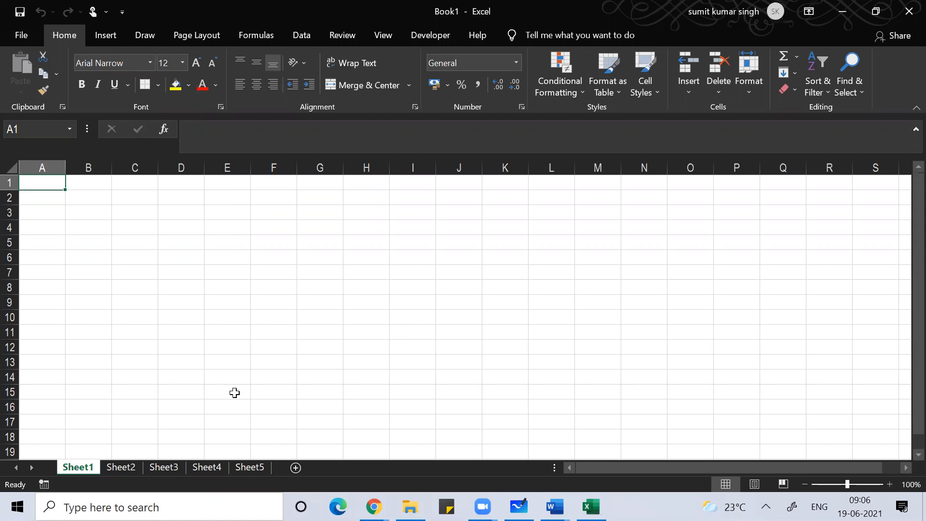
pyautogui.hotkey('alt', 'f')
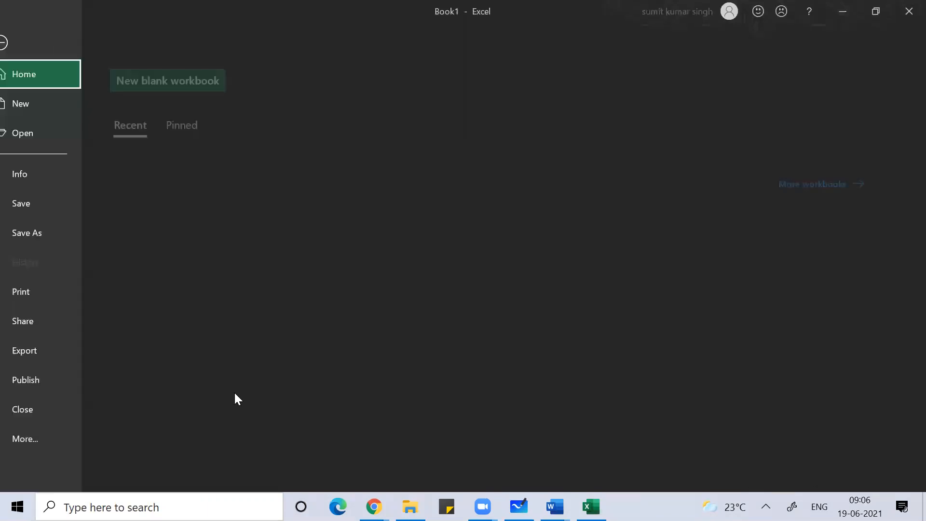
pyautogui.press('t')
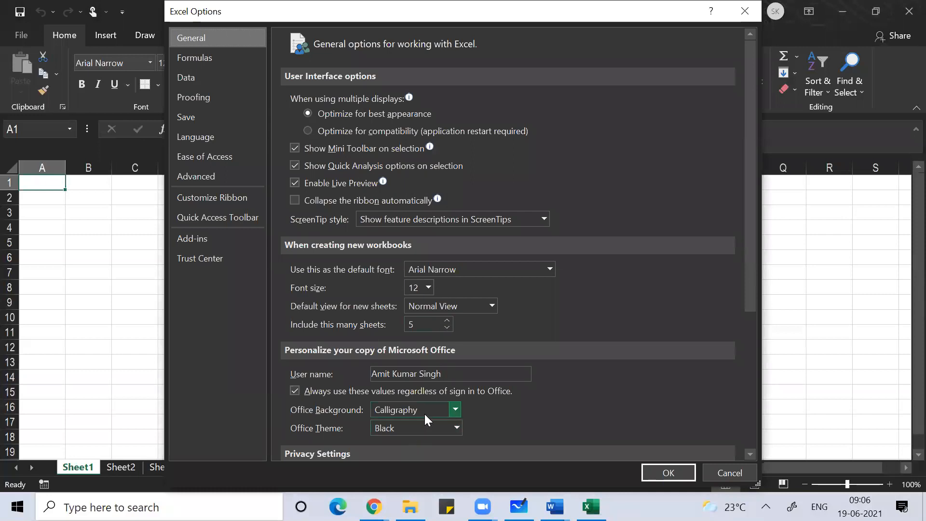
pyautogui.click(222, 175)
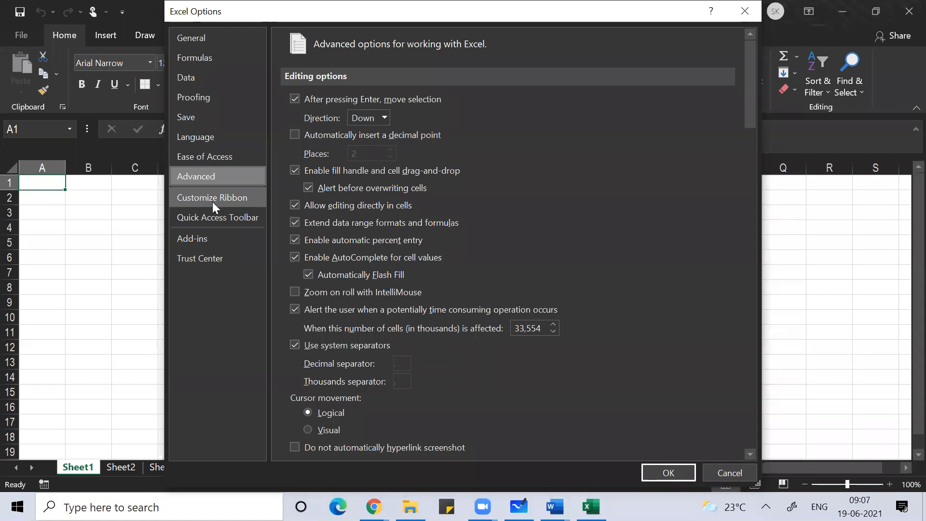
pyautogui.click(198, 246)
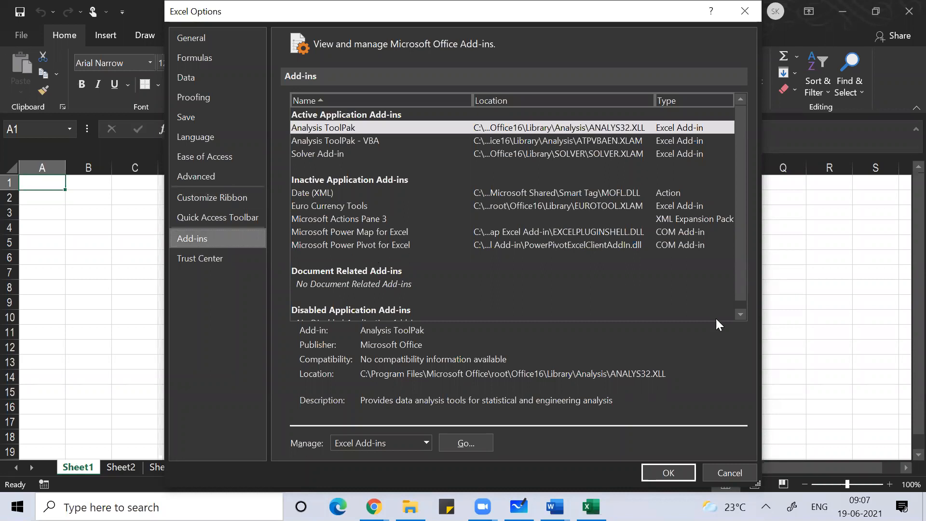
pyautogui.click(730, 472)
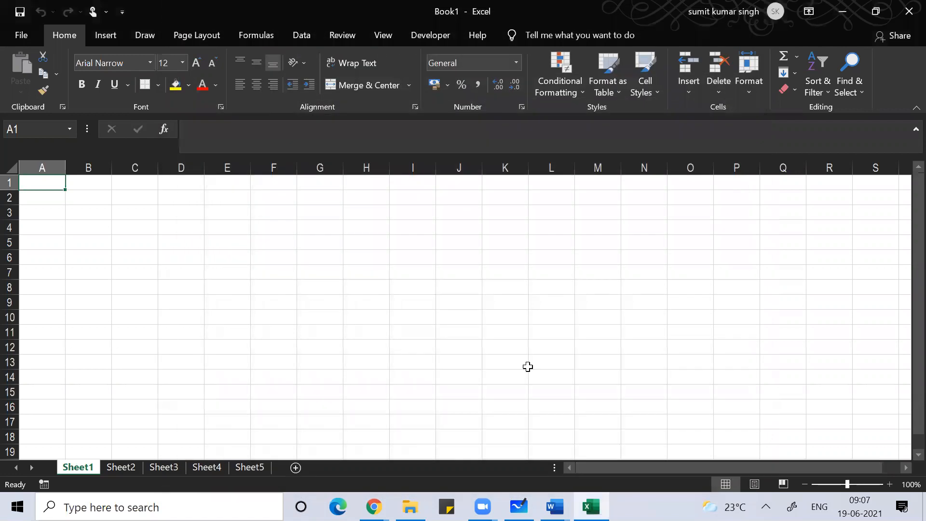
# Step: Enter the letter o into cell D6 of Sheet1 and reselect D6
pyautogui.click(404, 263)
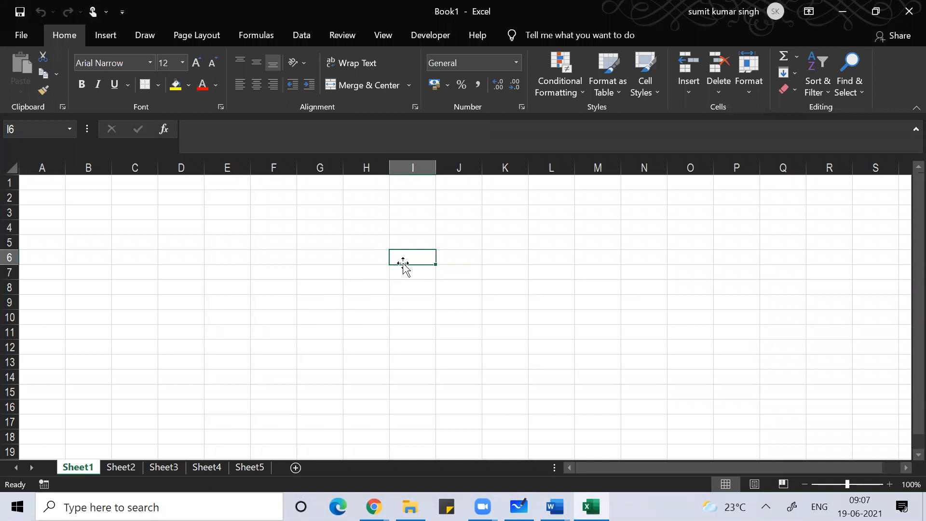
pyautogui.press('Left')
pyautogui.press('Left')
pyautogui.press('Left')
pyautogui.press('Left')
pyautogui.press('Left')
pyautogui.press('Left')
pyautogui.press('Left')
pyautogui.press('Left')
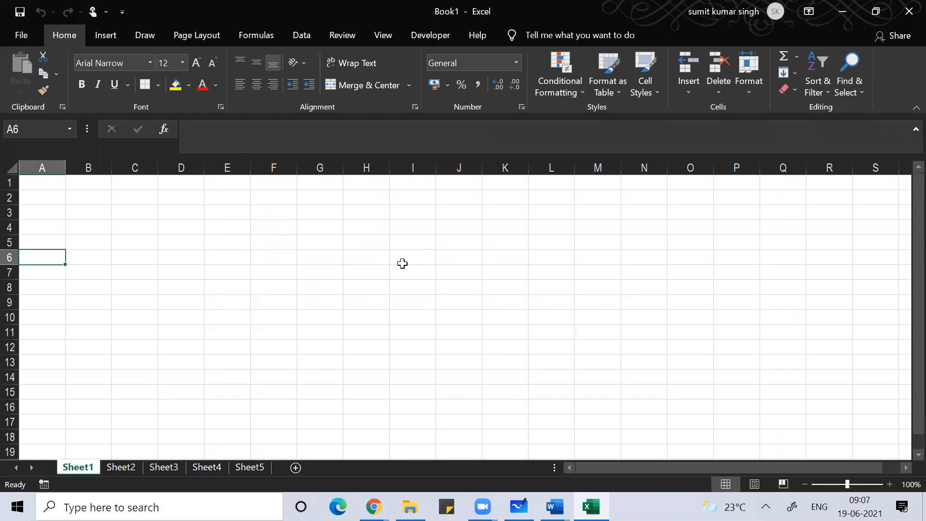
pyautogui.press('Right')
pyautogui.press('Right')
pyautogui.press('Right')
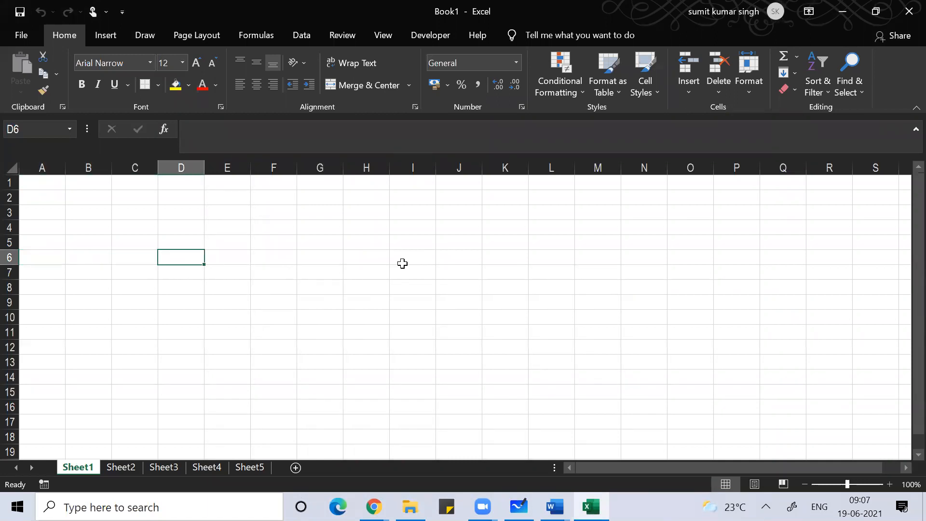
pyautogui.write('o')
pyautogui.press('Return')
pyautogui.press('Up')
# Step: Enlarge D6's font to 20 pt and begin an =vlookup( formula in it
pyautogui.click(198, 63)
pyautogui.click(197, 63)
pyautogui.click(198, 62)
pyautogui.click(198, 63)
pyautogui.press('F2')
pyautogui.press('BackSpace')
pyautogui.write('=')
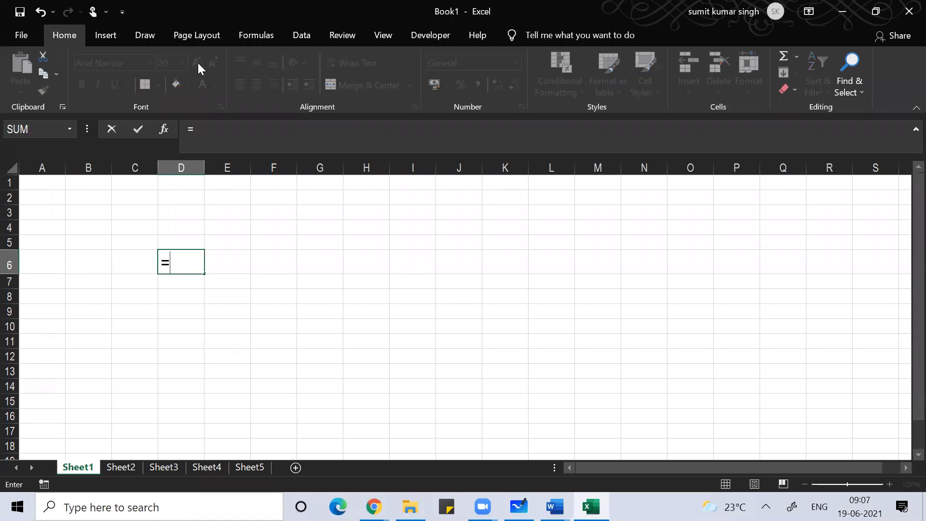
pyautogui.write('vlookup')
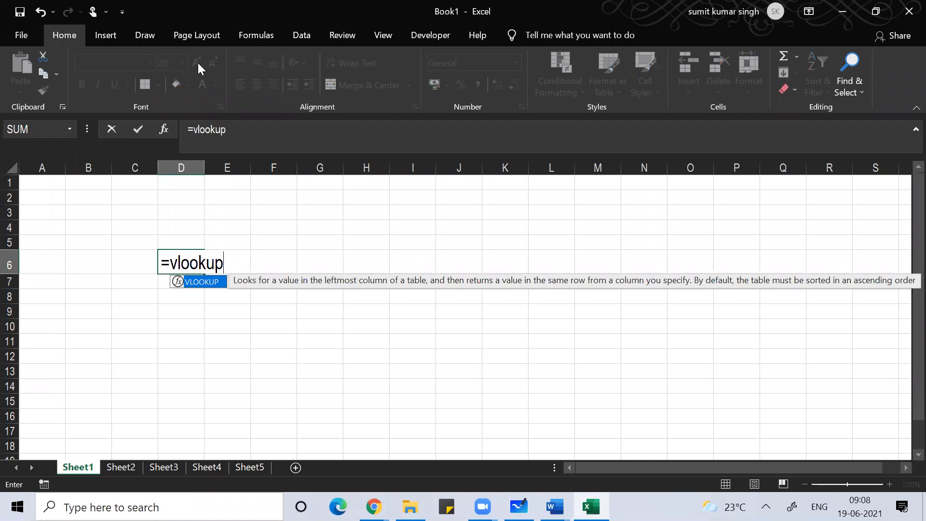
pyautogui.write('(')
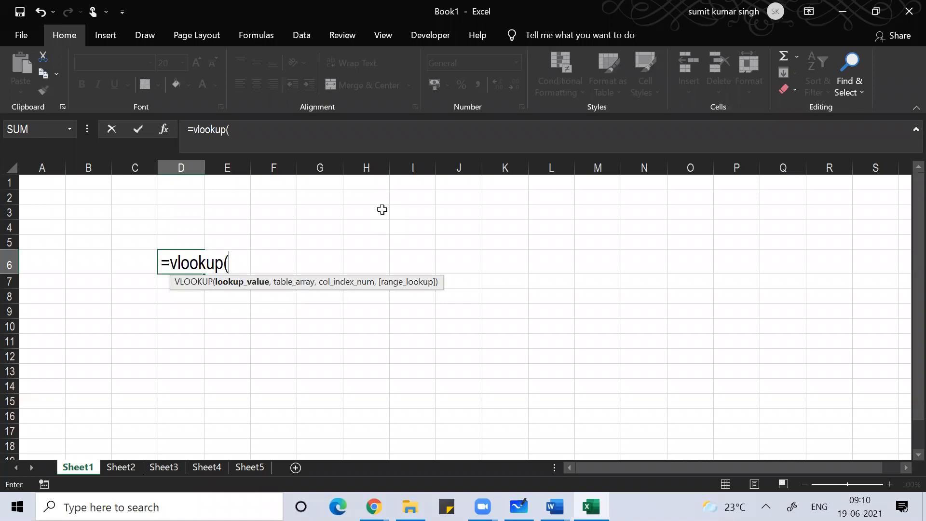
# Step: Erase the =vlookup( text in D6 back to the equals sign
pyautogui.press('BackSpace')
pyautogui.press('BackSpace')
pyautogui.press('BackSpace')
pyautogui.press('BackSpace')
pyautogui.press('BackSpace')
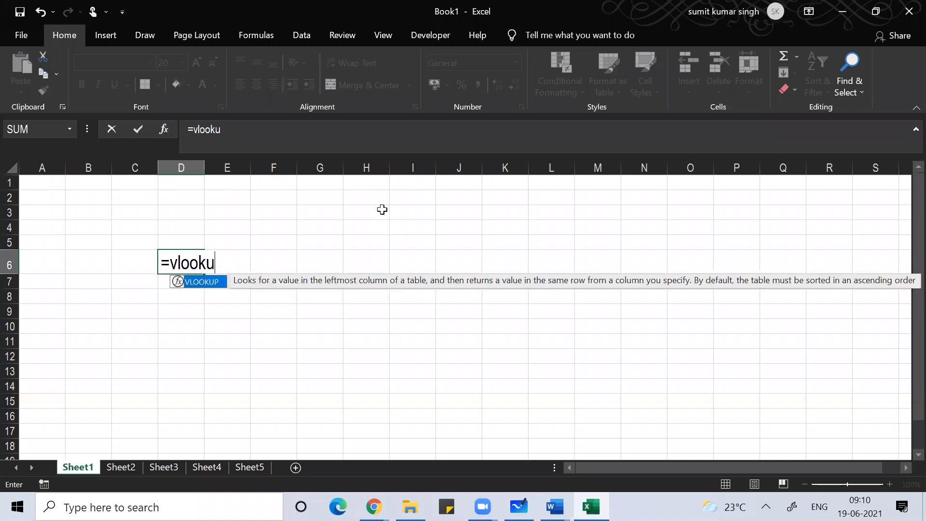
pyautogui.press('Left')
pyautogui.press('Delete')
pyautogui.press('BackSpace')
pyautogui.press('BackSpace')
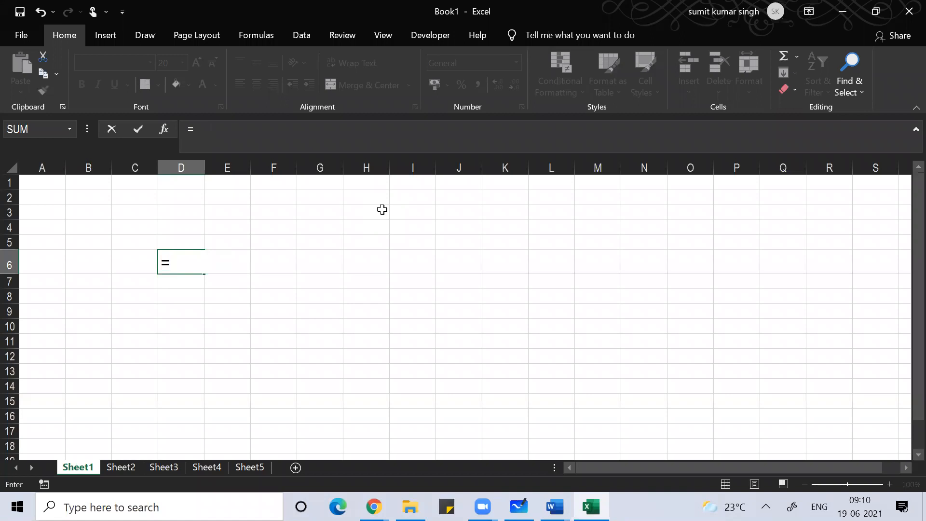
# Step: Try an =index( formula in D6, then delete it and leave the cell empty
pyautogui.write('index')
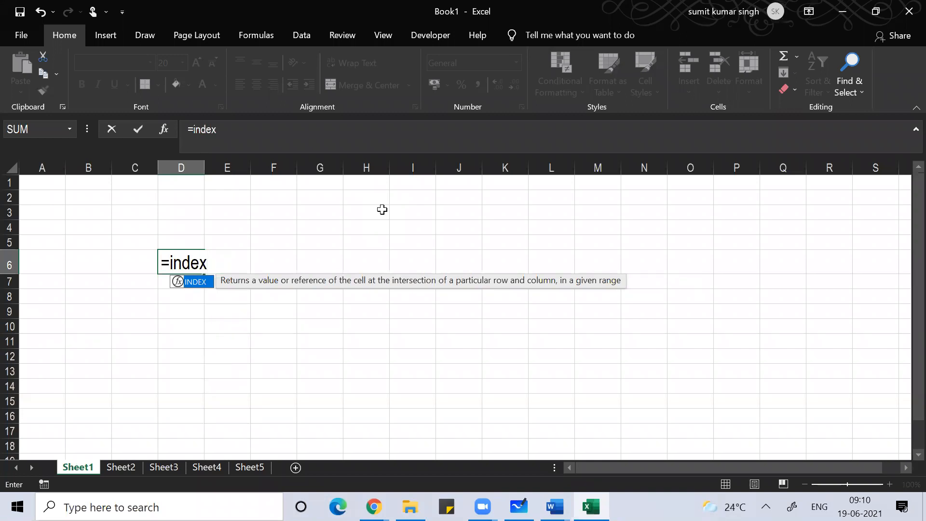
pyautogui.write('(')
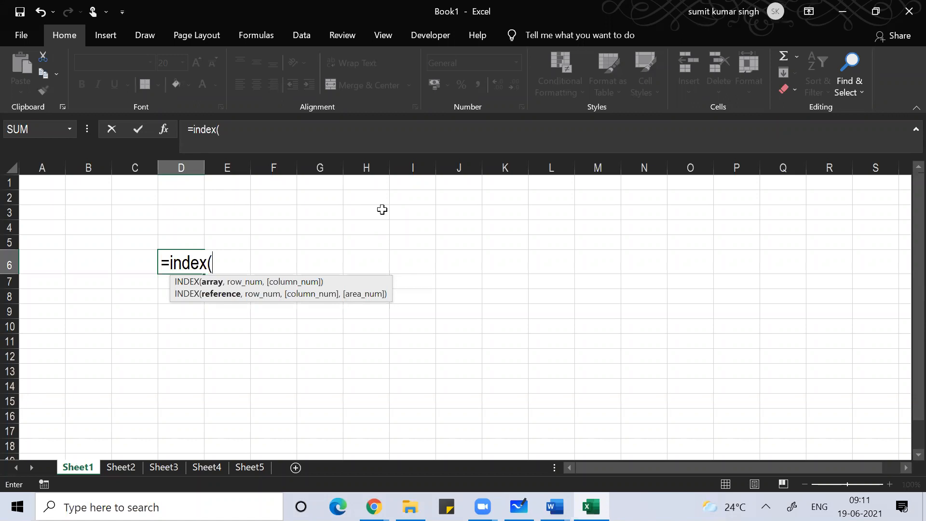
pyautogui.press('BackSpace')
pyautogui.press('BackSpace')
pyautogui.press('BackSpace')
pyautogui.press('BackSpace')
pyautogui.press('BackSpace')
pyautogui.press('BackSpace')
pyautogui.press('BackSpace')
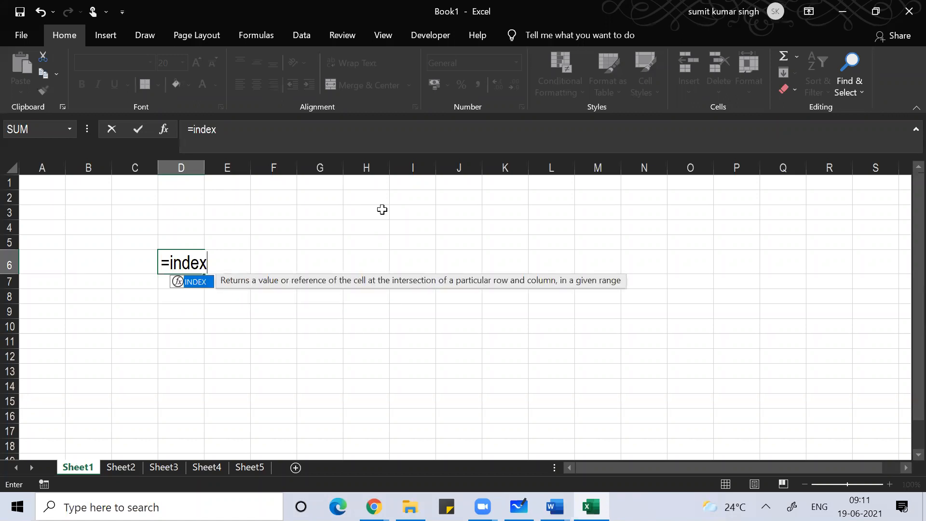
pyautogui.press('Return')
pyautogui.press('Return')
pyautogui.press('Return')
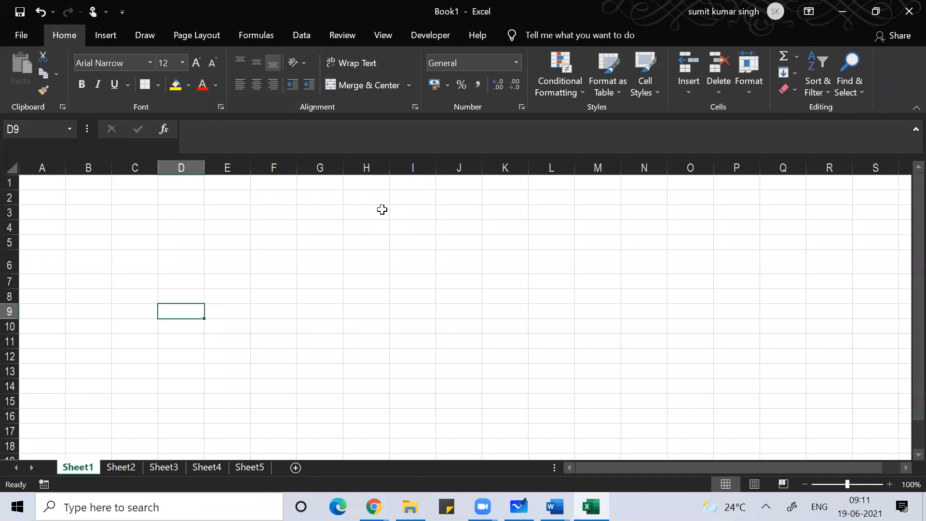
# Step: Type =vlookup( in D9, fixing a typo, then erase it back to '='
pyautogui.write('=')
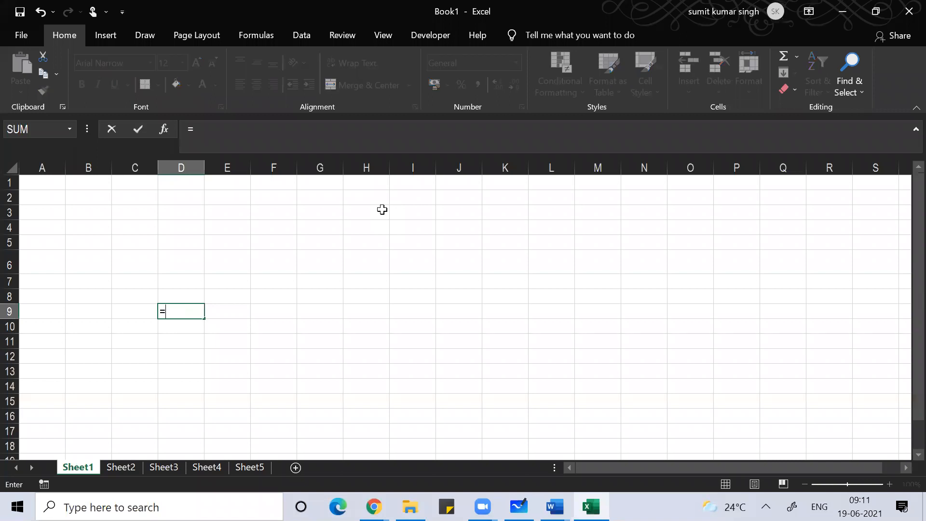
pyautogui.write('v')
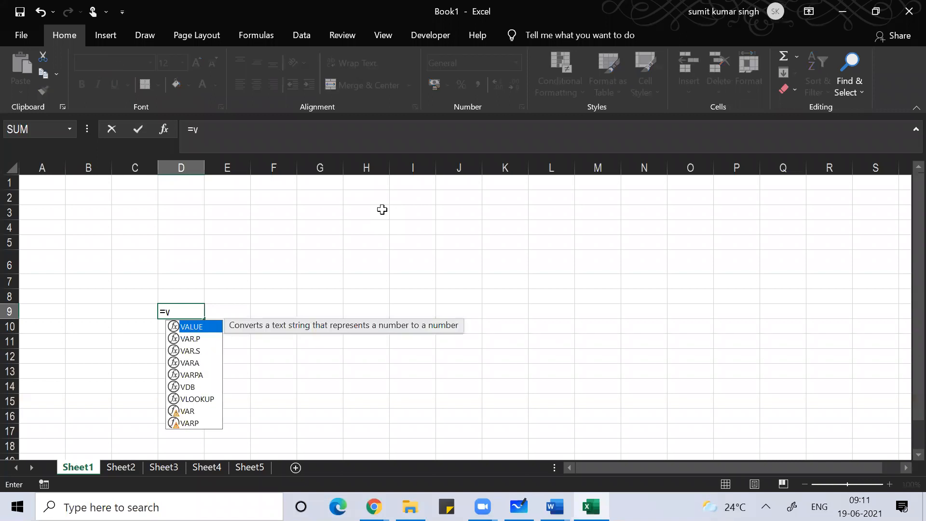
pyautogui.write('k')
pyautogui.press('BackSpace')
pyautogui.write('lookup(')
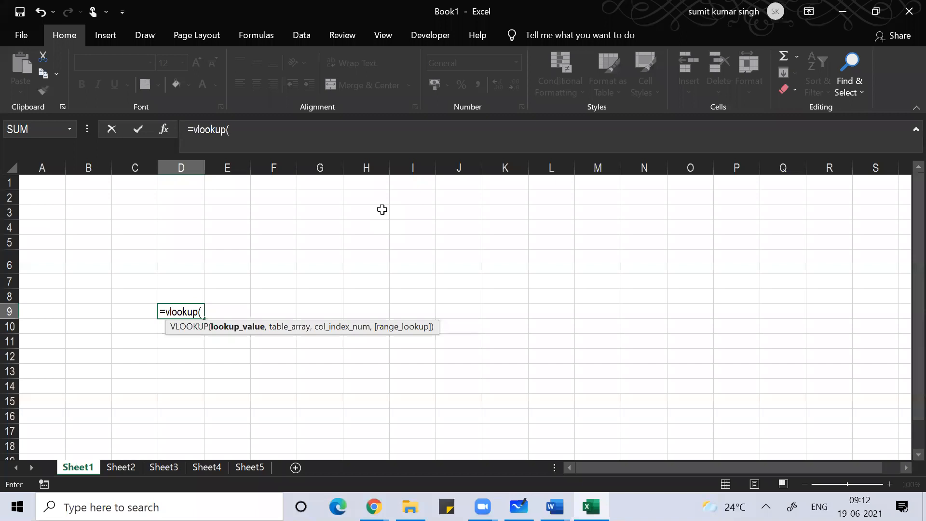
pyautogui.press('BackSpace')
pyautogui.press('BackSpace')
pyautogui.press('BackSpace')
pyautogui.press('BackSpace')
pyautogui.press('BackSpace')
pyautogui.press('BackSpace')
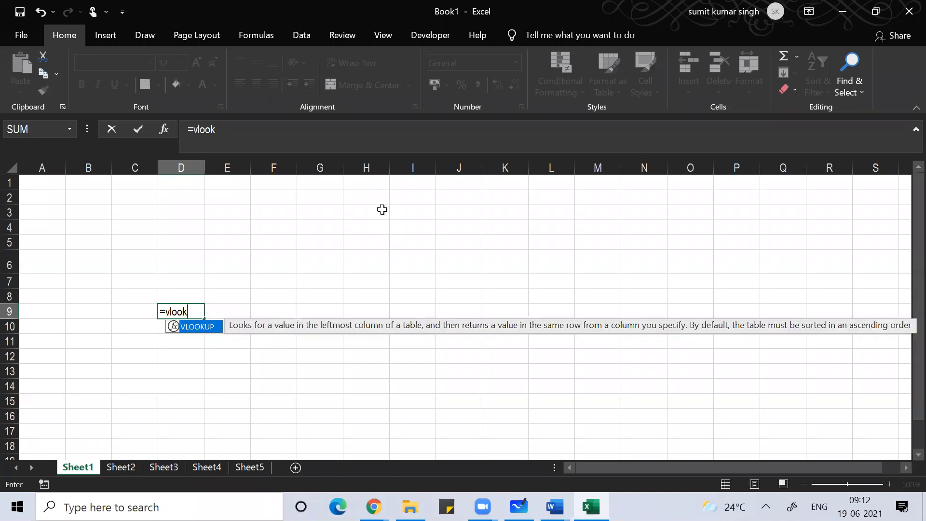
pyautogui.press('BackSpace')
pyautogui.press('BackSpace')
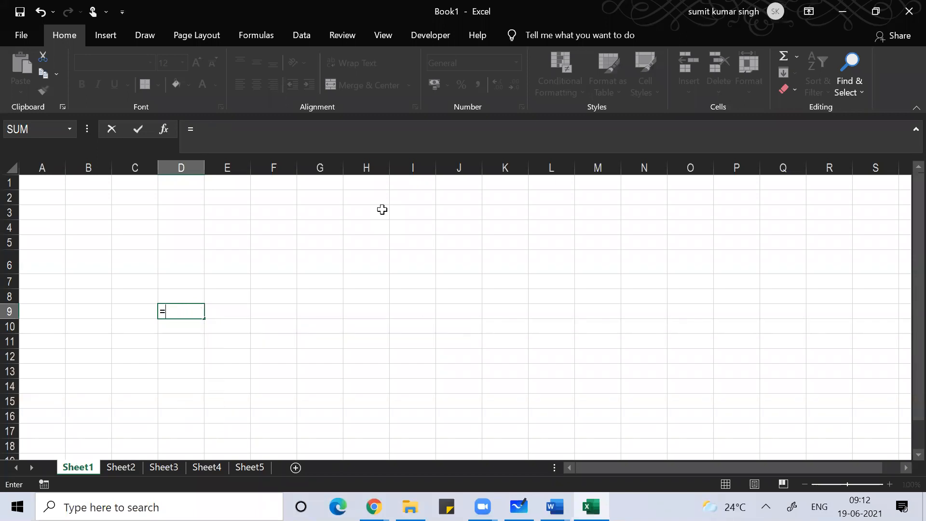
# Step: Type index( after the equals sign in D9, erase it, and cancel the entry
pyautogui.write('in')
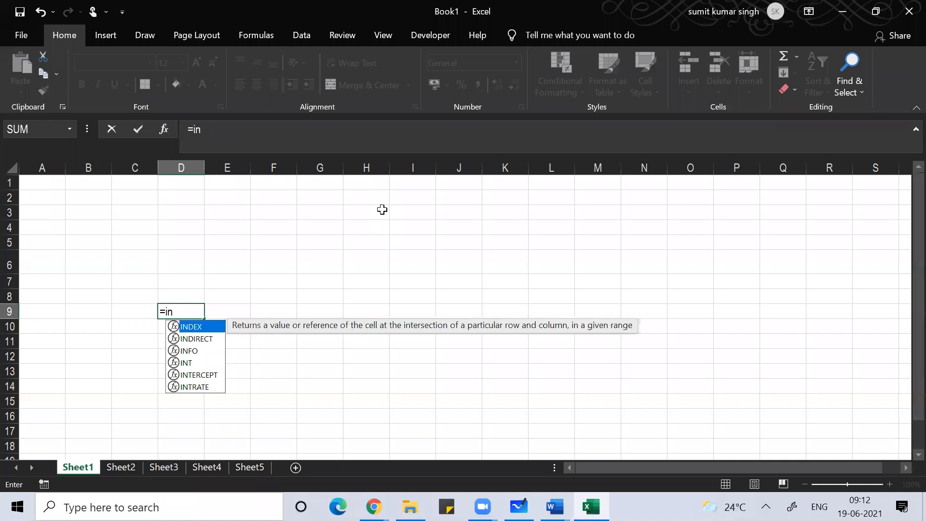
pyautogui.write('dex(')
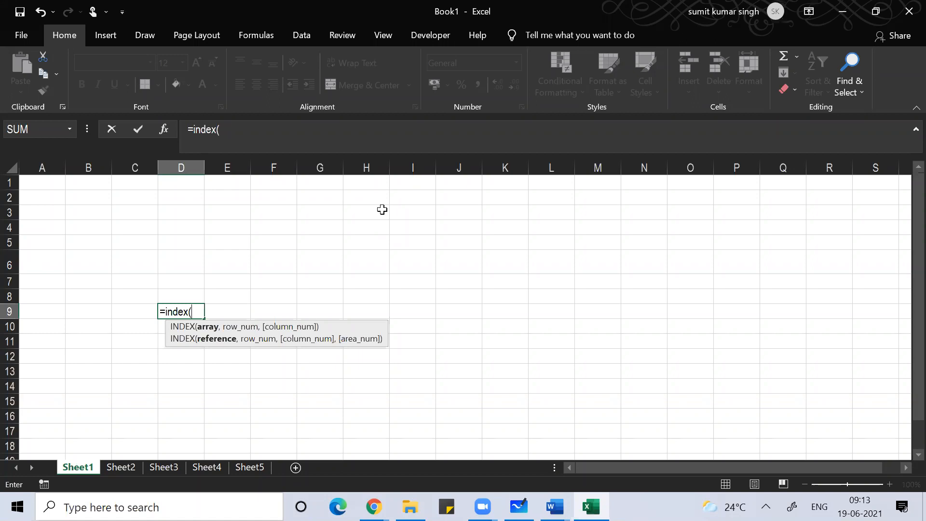
pyautogui.press('BackSpace')
pyautogui.press('BackSpace')
pyautogui.press('BackSpace')
pyautogui.press('BackSpace')
pyautogui.press('BackSpace')
pyautogui.press('BackSpace')
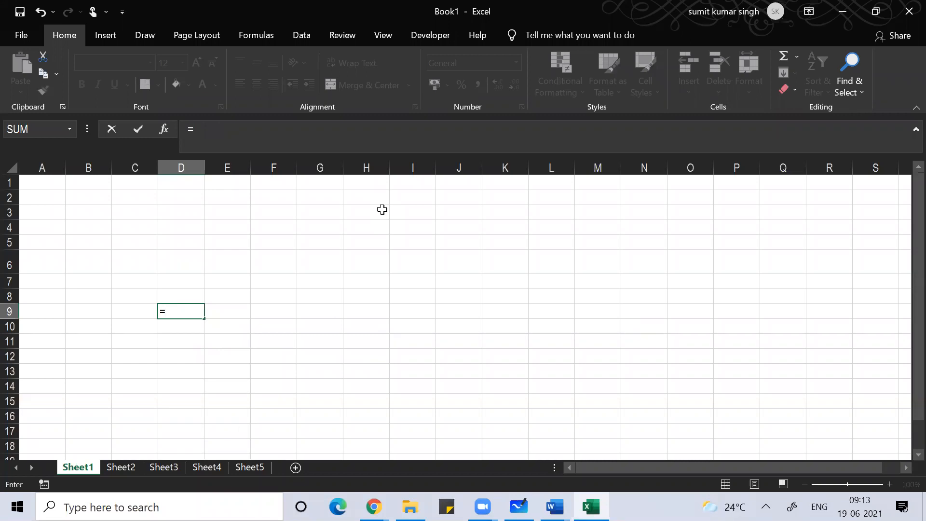
pyautogui.press('Escape')
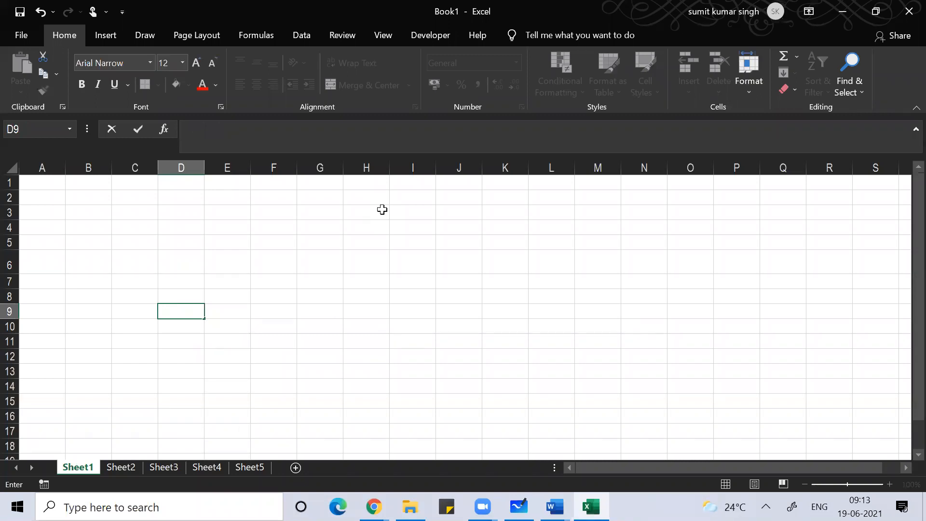
# Step: Leave D9, select cell C5, and go to File > Open
pyautogui.press('Return')
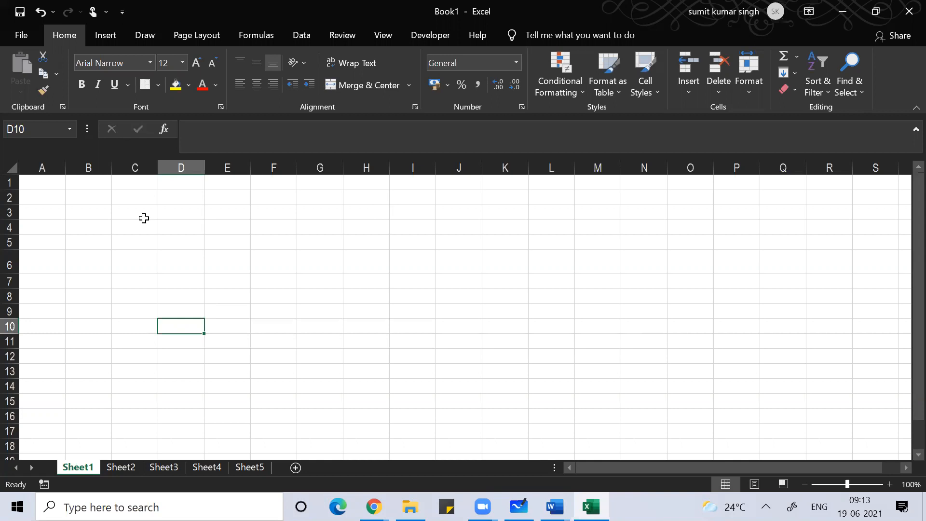
pyautogui.click(128, 236)
pyautogui.press('alt')
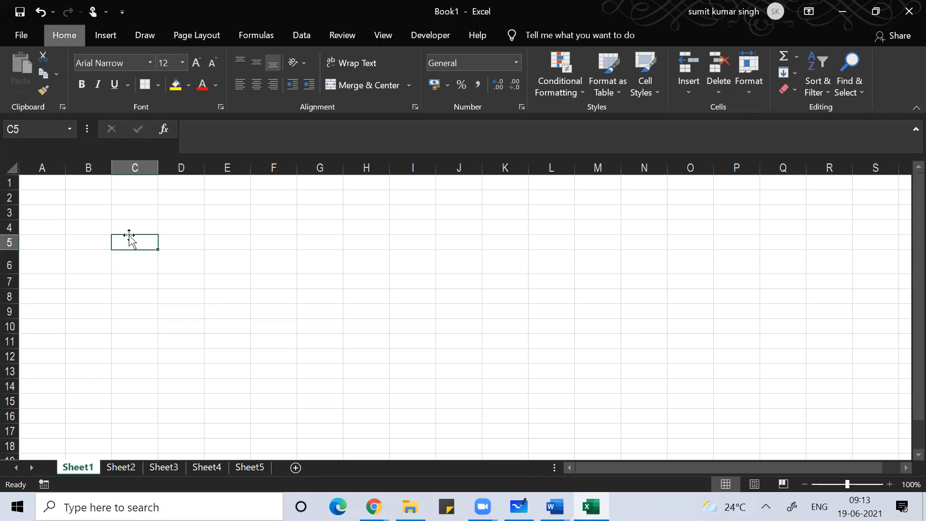
pyautogui.press('f')
pyautogui.press('o')
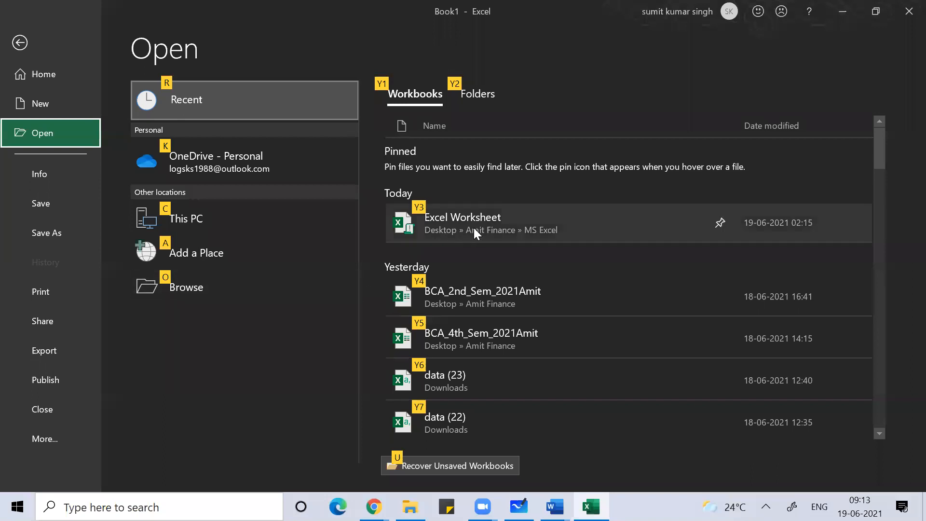
# Step: Open the recent Excel Worksheet workbook, entering its password twice to reach Company Data
pyautogui.press('y')
pyautogui.press('3')
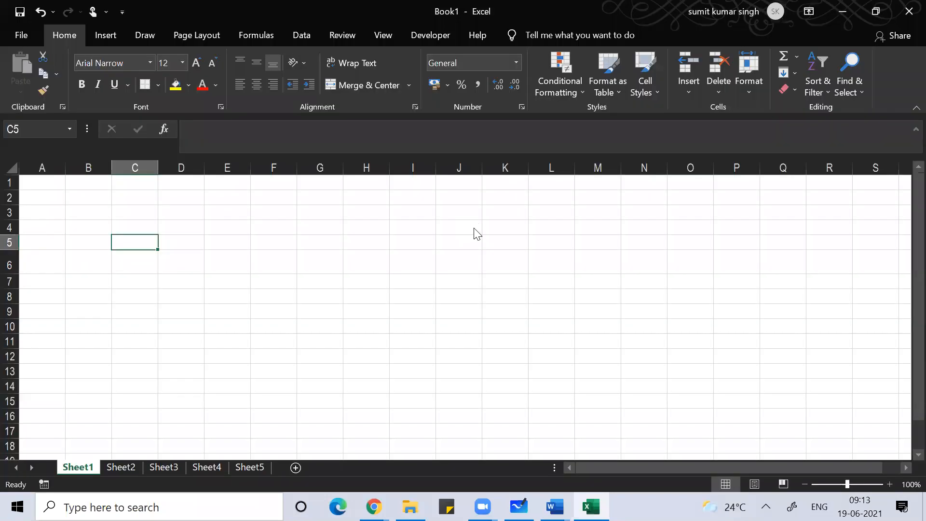
pyautogui.write('123')
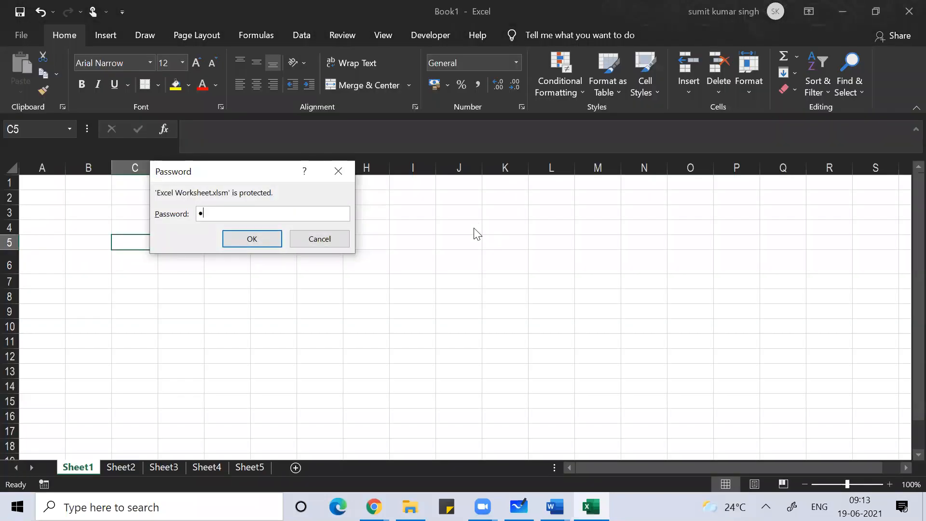
pyautogui.press('Return')
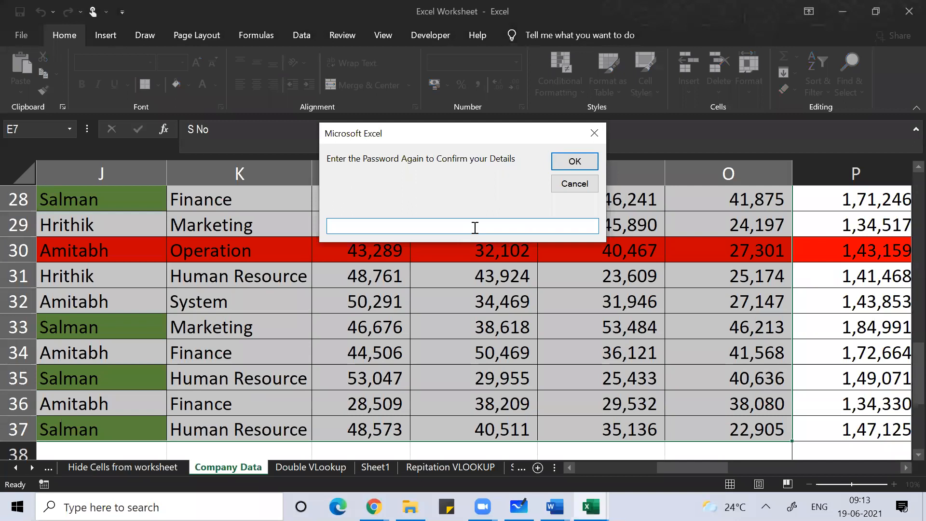
pyautogui.write('123')
pyautogui.press('Return')
pyautogui.press('Return')
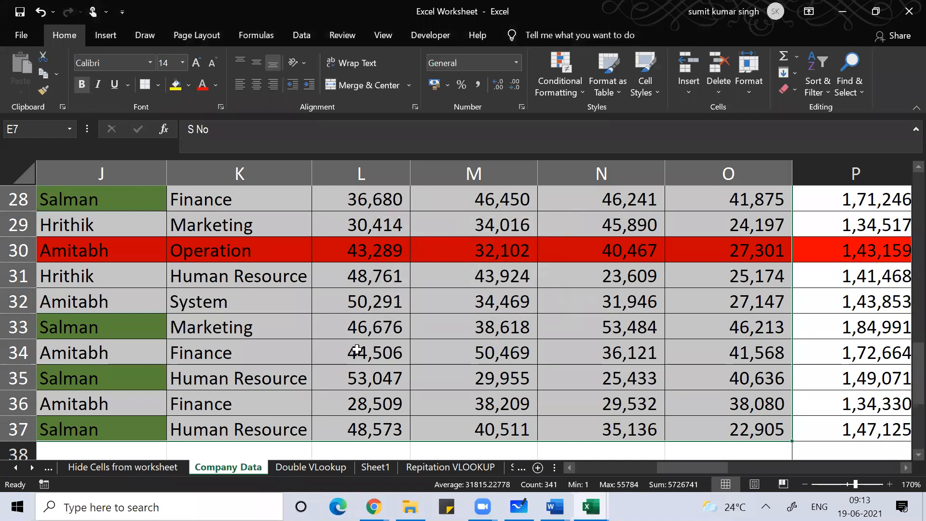
# Step: Scroll the sheet tabs and review the LOOKUP Data and Lookup Data-Approximate Match sheets
pyautogui.click(30, 466)
pyautogui.click(29, 466)
pyautogui.click(30, 466)
pyautogui.click(30, 466)
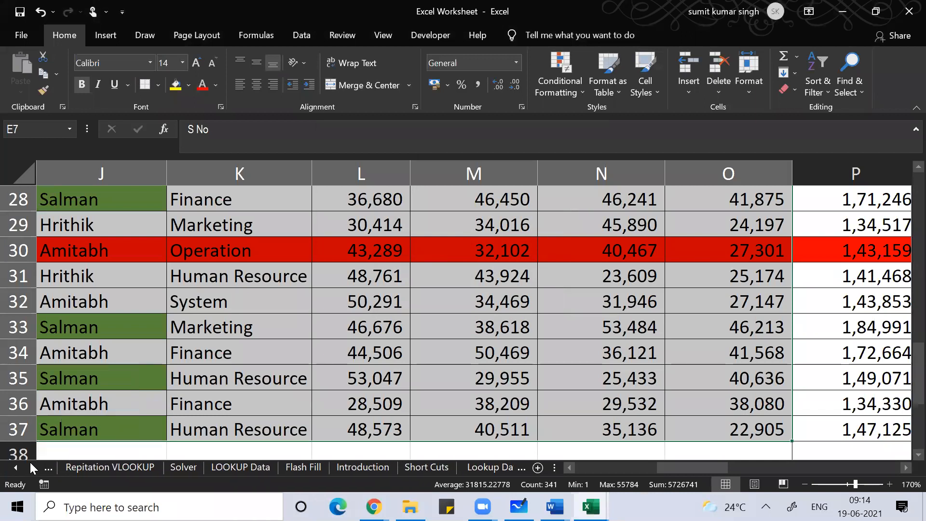
pyautogui.click(231, 466)
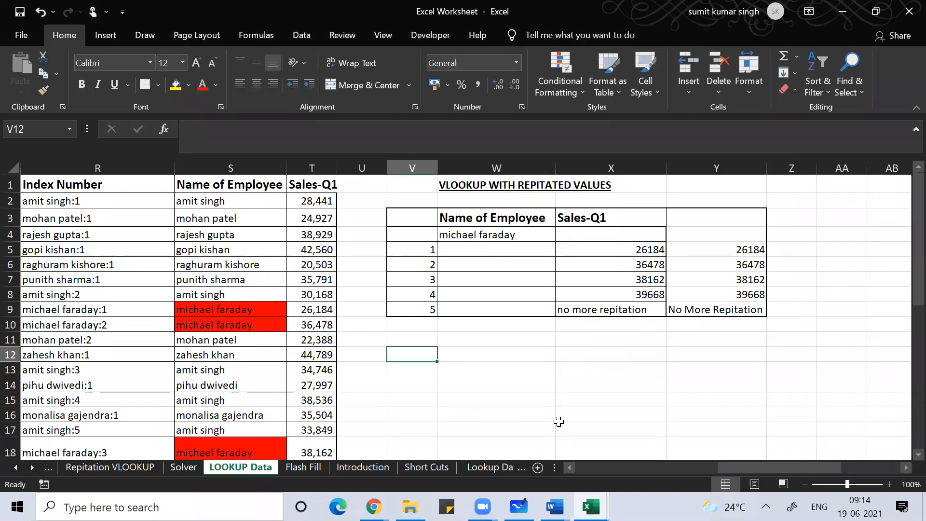
pyautogui.click(497, 467)
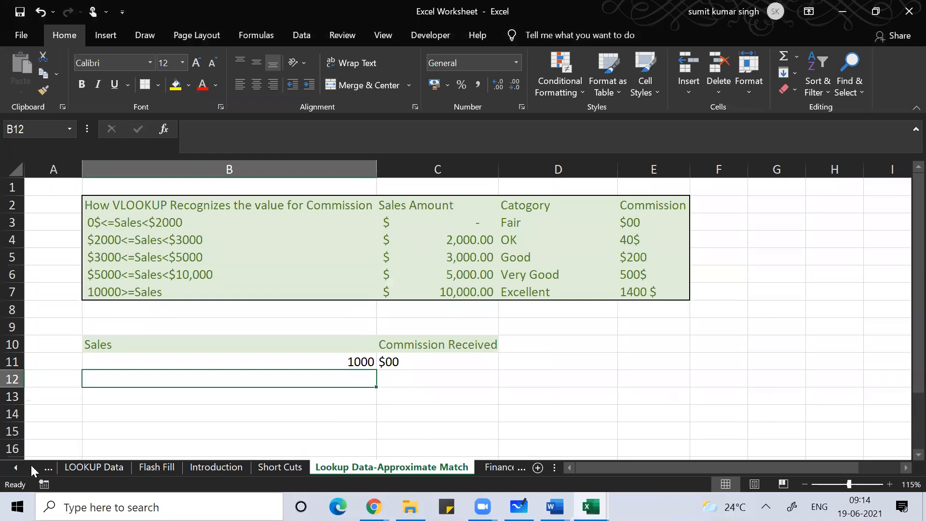
# Step: Scroll to the workbook's last sheet tabs, then launch File Explorer from the taskbar
pyautogui.click(30, 465)
pyautogui.click(31, 465)
pyautogui.click(31, 465)
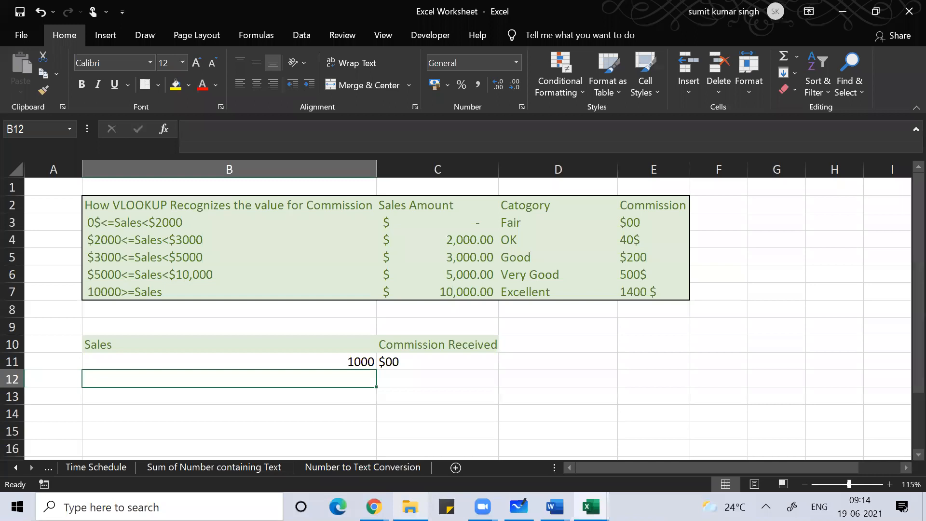
pyautogui.click(410, 506)
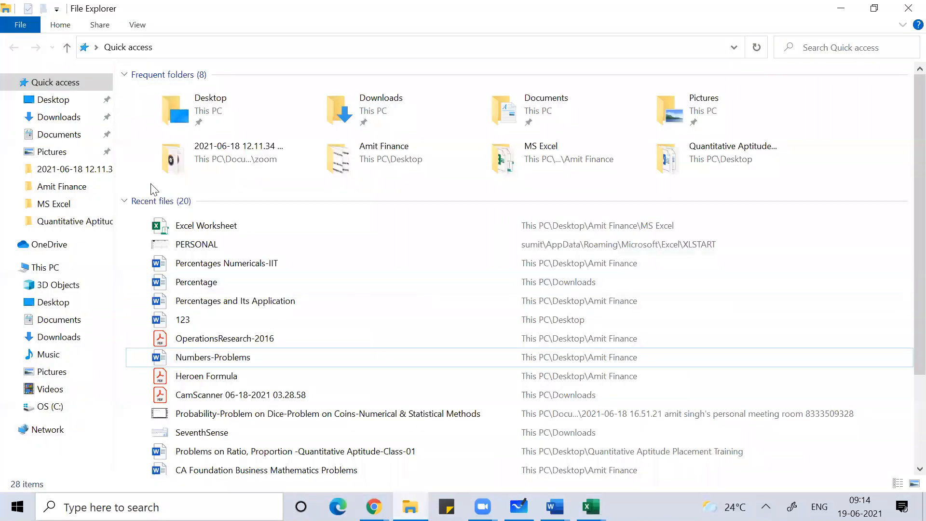
# Step: Open the SalesReport1 workbook from the MS Excel folder
pyautogui.click(68, 204)
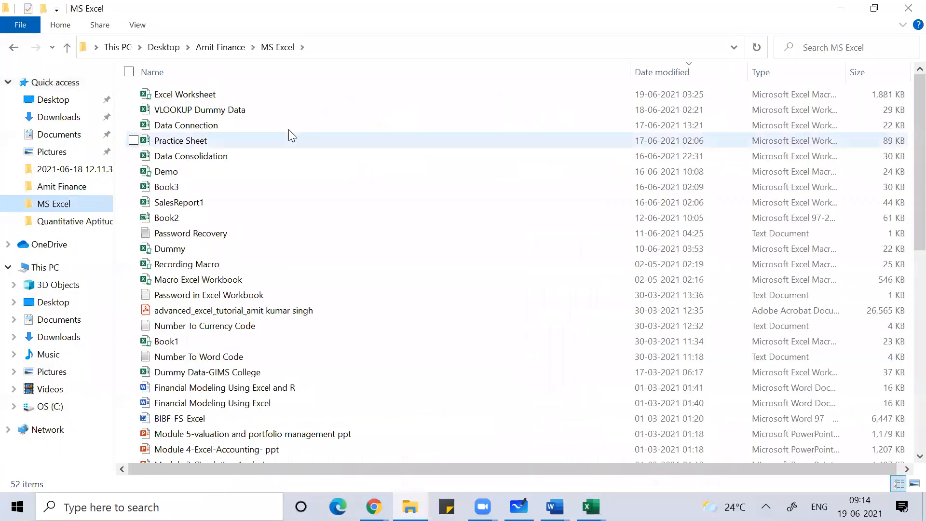
pyautogui.doubleClick(216, 202)
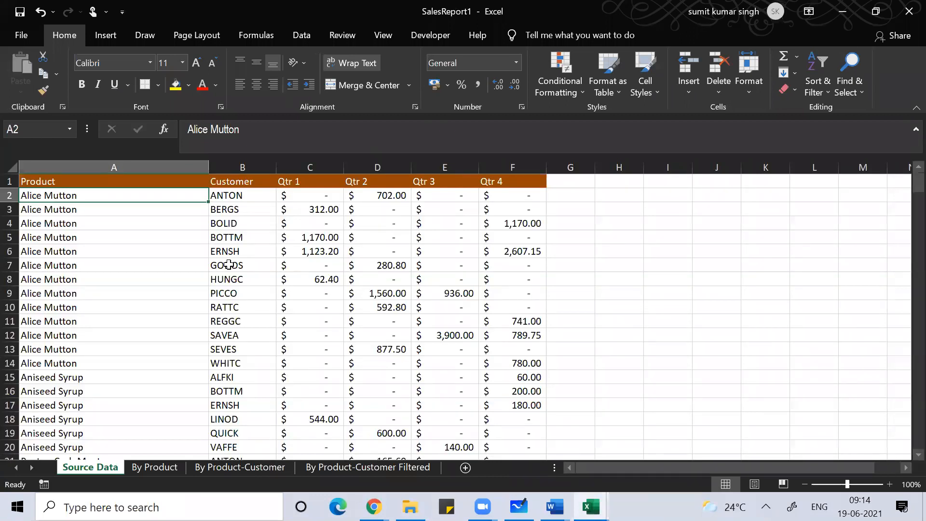
# Step: Browse the first rows of the Product and Customer columns on the Source Data sheet
pyautogui.click(107, 252)
pyautogui.press('Down')
pyautogui.press('Down')
pyautogui.press('Down')
pyautogui.press('Down')
pyautogui.press('Down')
pyautogui.press('Down')
pyautogui.press('Down')
pyautogui.press('Down')
pyautogui.press('Down')
pyautogui.press('Down')
pyautogui.press('Down')
pyautogui.press('Down')
pyautogui.press('Down')
pyautogui.press('Down')
pyautogui.press('Down')
pyautogui.press('Down')
pyautogui.press('Down')
pyautogui.press('Down')
pyautogui.press('Down')
pyautogui.press('Down')
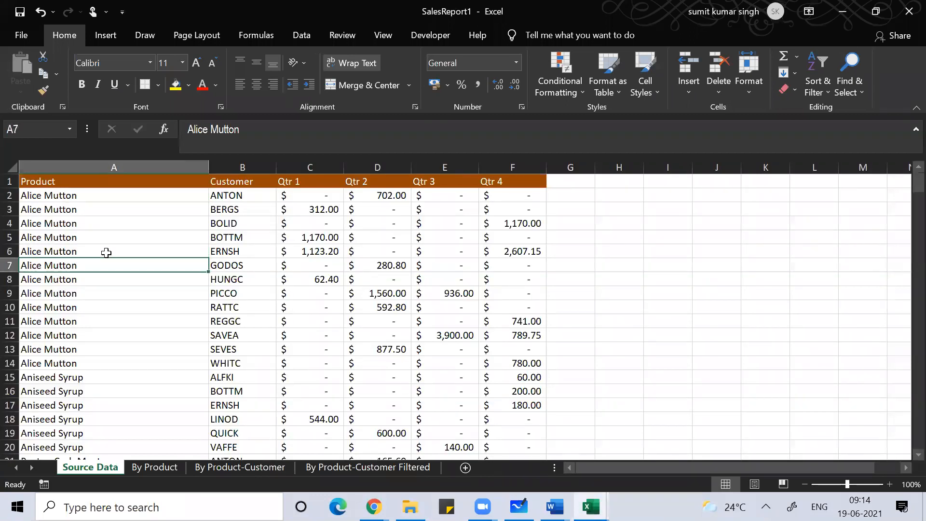
pyautogui.press('Down')
pyautogui.press('Down')
pyautogui.press('Down')
pyautogui.press('Down')
pyautogui.press('Down')
pyautogui.press('Down')
pyautogui.press('Down')
pyautogui.press('Down')
pyautogui.press('Down')
pyautogui.press('Down')
pyautogui.press('Down')
pyautogui.press('Down')
pyautogui.press('Down')
pyautogui.press('Down')
pyautogui.press('Down')
pyautogui.press('Down')
pyautogui.press('Down')
pyautogui.press('Down')
pyautogui.press('Down')
pyautogui.press('Down')
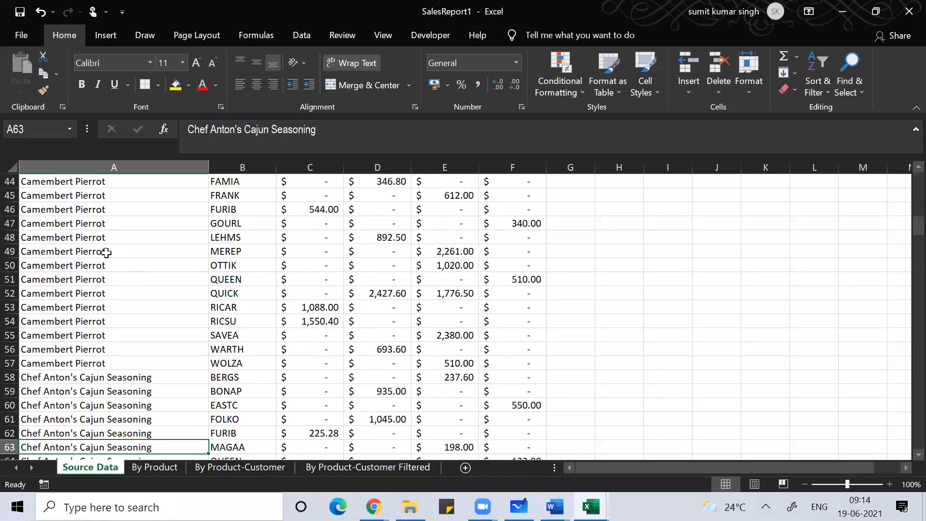
pyautogui.hotkey('ctrl', 'Home')
pyautogui.press('Down')
pyautogui.press('Down')
pyautogui.press('Down')
pyautogui.press('Right')
pyautogui.press('Up')
pyautogui.press('Up')
pyautogui.press('Down')
pyautogui.press('Down')
pyautogui.press('Down')
pyautogui.press('Down')
pyautogui.press('Down')
pyautogui.press('Down')
pyautogui.press('Down')
pyautogui.press('Down')
pyautogui.press('Down')
pyautogui.press('Down')
pyautogui.press('Down')
pyautogui.press('Down')
pyautogui.press('Down')
pyautogui.press('Down')
pyautogui.press('Down')
pyautogui.press('Down')
pyautogui.press('Down')
pyautogui.press('Down')
pyautogui.press('Down')
pyautogui.press('Down')
pyautogui.press('Down')
pyautogui.press('Down')
pyautogui.press('Down')
pyautogui.press('Up')
pyautogui.press('Up')
pyautogui.press('Up')
pyautogui.press('Up')
pyautogui.press('Up')
pyautogui.press('Up')
pyautogui.press('Up')
pyautogui.press('Up')
pyautogui.press('Up')
pyautogui.press('Up')
pyautogui.press('Up')
pyautogui.press('Up')
pyautogui.press('Up')
pyautogui.press('Up')
pyautogui.press('Up')
pyautogui.press('Up')
pyautogui.press('Up')
pyautogui.press('Up')
pyautogui.press('Up')
pyautogui.press('Up')
pyautogui.press('Up')
pyautogui.press('Up')
pyautogui.press('Up')
pyautogui.press('Down')
pyautogui.press('Down')
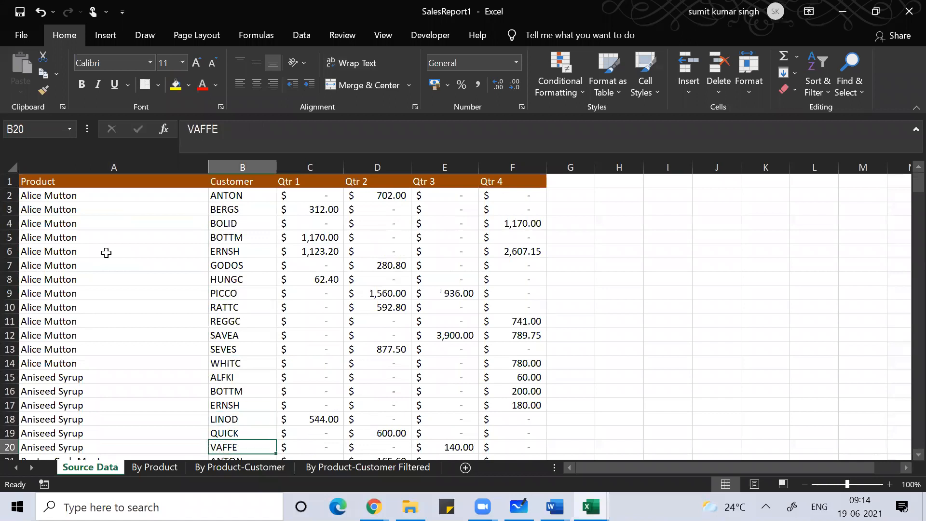
pyautogui.press('Down')
pyautogui.press('Down')
pyautogui.press('Down')
pyautogui.press('Down')
pyautogui.press('Down')
pyautogui.press('Down')
pyautogui.press('Down')
pyautogui.press('Down')
pyautogui.press('Down')
pyautogui.press('Down')
pyautogui.press('Down')
pyautogui.press('Down')
pyautogui.press('Down')
pyautogui.press('Down')
pyautogui.press('Down')
pyautogui.press('Down')
pyautogui.press('Down')
pyautogui.press('Down')
pyautogui.press('Down')
pyautogui.press('Down')
pyautogui.press('Down')
pyautogui.press('Down')
pyautogui.press('Down')
pyautogui.press('Down')
pyautogui.press('Down')
pyautogui.press('Down')
pyautogui.press('Down')
pyautogui.press('Down')
pyautogui.press('Down')
pyautogui.press('Down')
pyautogui.press('Down')
pyautogui.press('Down')
pyautogui.press('Down')
pyautogui.press('Down')
pyautogui.press('Down')
pyautogui.press('Down')
pyautogui.press('Down')
pyautogui.press('Down')
pyautogui.press('Down')
pyautogui.press('Down')
pyautogui.press('Down')
pyautogui.press('Down')
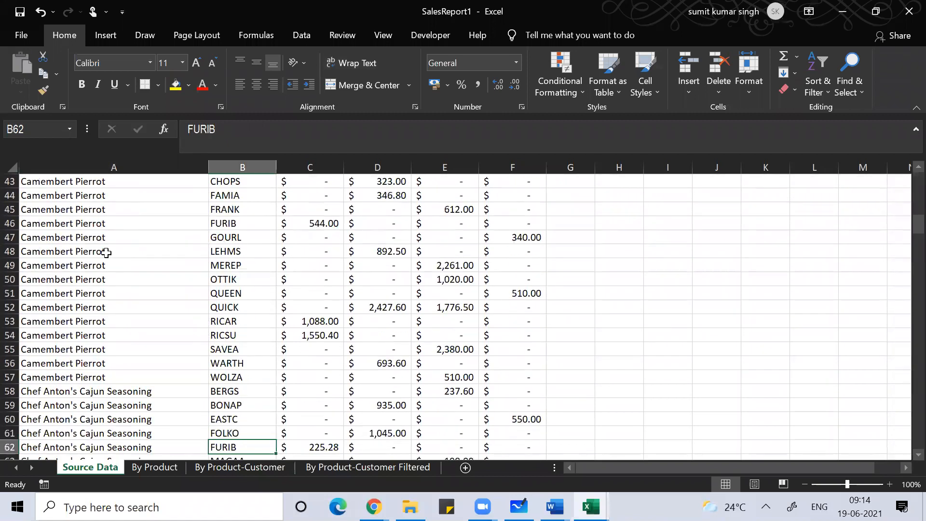
pyautogui.press('Down')
pyautogui.press('Down')
pyautogui.press('Down')
pyautogui.press('Down')
pyautogui.press('Down')
pyautogui.press('Down')
pyautogui.press('Down')
pyautogui.press('Down')
pyautogui.press('Down')
pyautogui.press('Down')
pyautogui.press('Down')
pyautogui.press('Down')
pyautogui.press('Down')
pyautogui.press('Down')
pyautogui.press('Down')
pyautogui.press('Down')
pyautogui.press('Down')
pyautogui.press('Down')
pyautogui.press('Down')
pyautogui.press('Down')
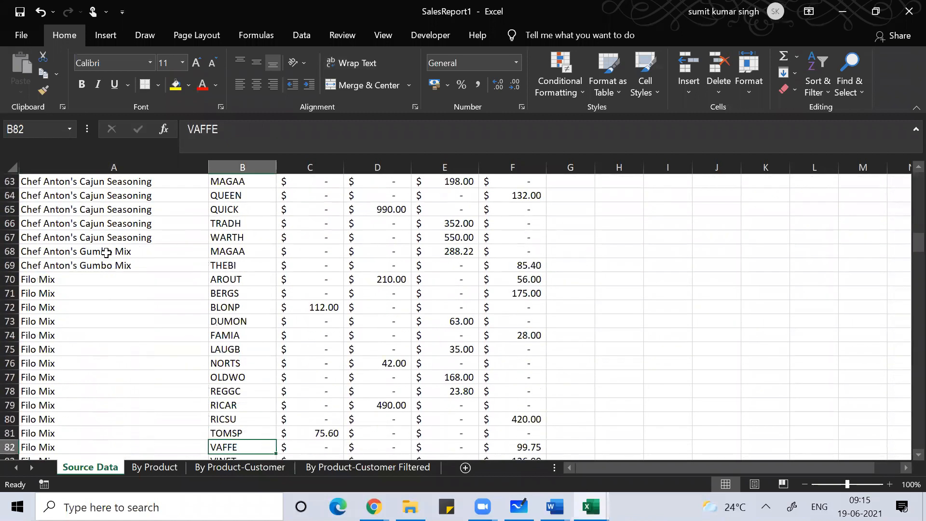
pyautogui.press('Down')
pyautogui.press('Down')
pyautogui.press('Down')
pyautogui.press('Down')
pyautogui.press('Down')
pyautogui.press('Down')
pyautogui.press('Down')
pyautogui.press('Down')
pyautogui.press('Down')
pyautogui.press('Down')
pyautogui.press('Down')
pyautogui.press('Down')
pyautogui.press('Down')
pyautogui.press('Down')
pyautogui.press('Down')
pyautogui.press('Down')
pyautogui.press('Down')
pyautogui.press('Down')
pyautogui.press('Down')
pyautogui.press('Down')
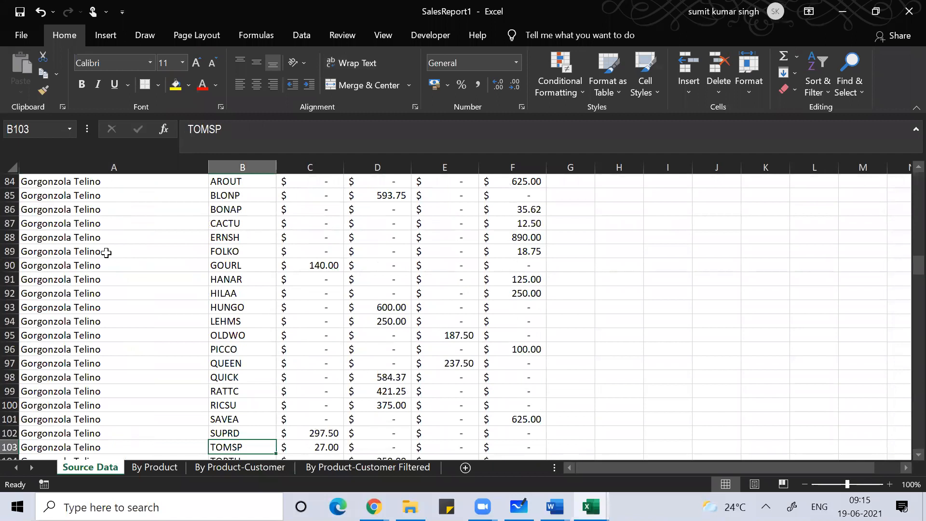
pyautogui.press('Down')
pyautogui.press('Down')
pyautogui.press('Down')
pyautogui.press('Down')
pyautogui.press('Down')
pyautogui.press('Down')
pyautogui.press('Down')
pyautogui.press('Down')
pyautogui.press('Down')
pyautogui.press('Down')
pyautogui.press('Down')
pyautogui.press('Down')
pyautogui.press('Down')
pyautogui.press('Down')
pyautogui.press('Down')
pyautogui.press('Down')
pyautogui.press('Down')
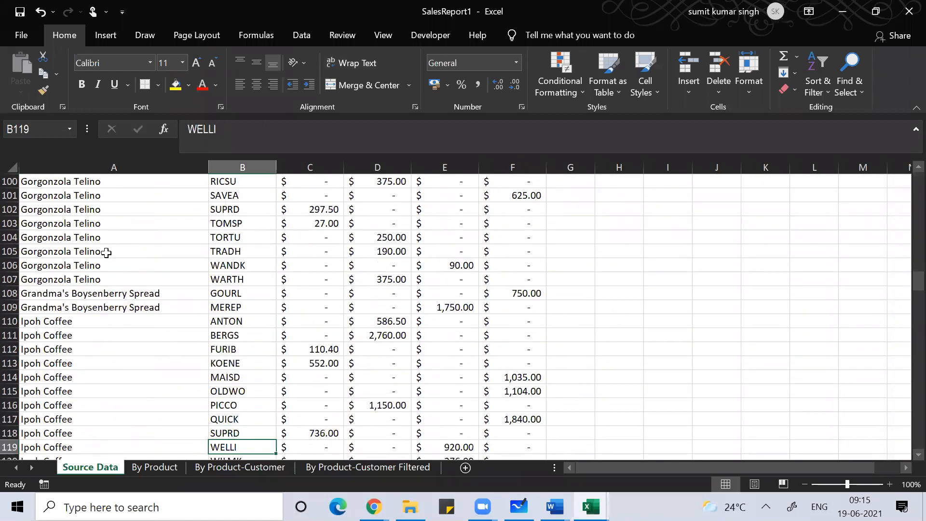
pyautogui.press('Down')
pyautogui.press('Down')
pyautogui.press('Down')
pyautogui.press('Down')
pyautogui.press('Down')
pyautogui.press('Down')
pyautogui.press('Down')
pyautogui.press('Down')
pyautogui.press('Down')
pyautogui.press('Down')
pyautogui.press('Down')
pyautogui.press('Down')
pyautogui.press('Down')
pyautogui.press('Down')
pyautogui.press('Down')
pyautogui.press('Down')
pyautogui.press('Down')
pyautogui.press('Down')
pyautogui.press('Down')
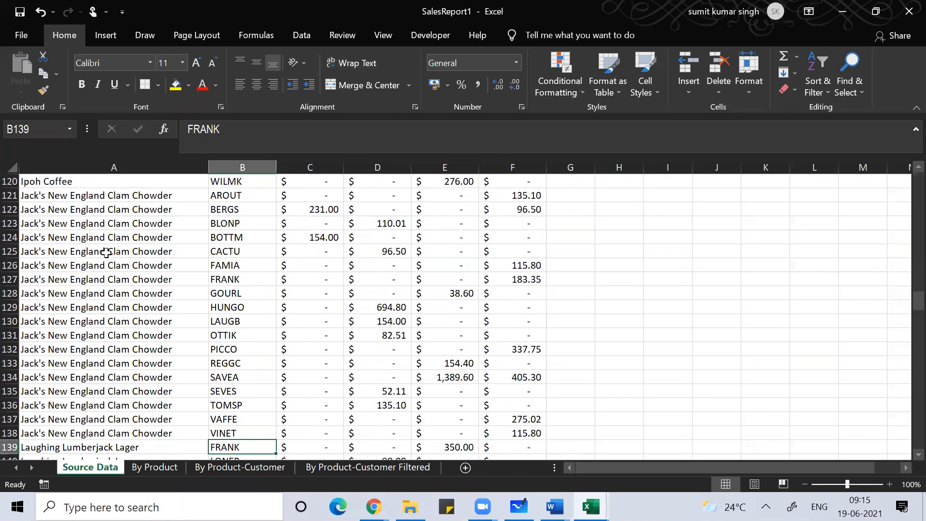
# Step: Jump to the last data row (278), then return to the top of the Customer column
pyautogui.press('Left')
pyautogui.press('Down')
pyautogui.press('Down')
pyautogui.press('Down')
pyautogui.press('Down')
pyautogui.press('Down')
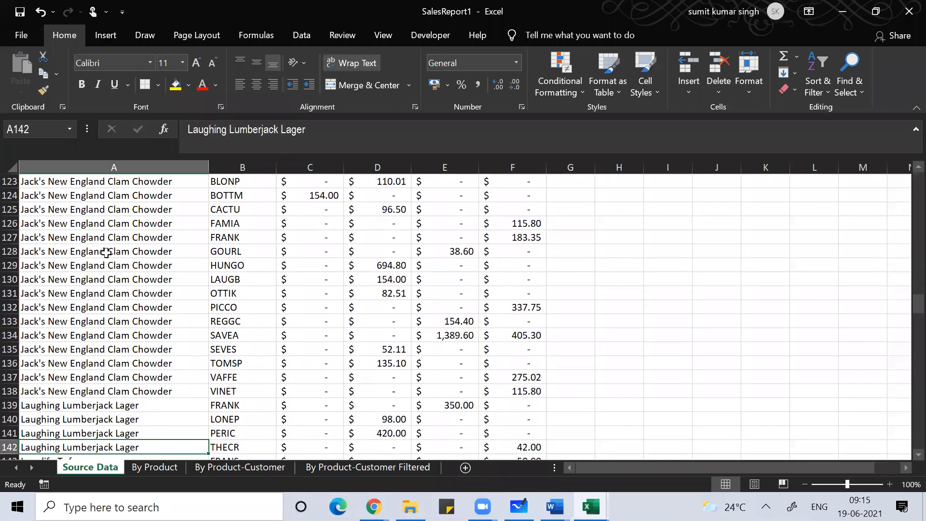
pyautogui.press('Down')
pyautogui.hotkey('ctrl', 'Down')
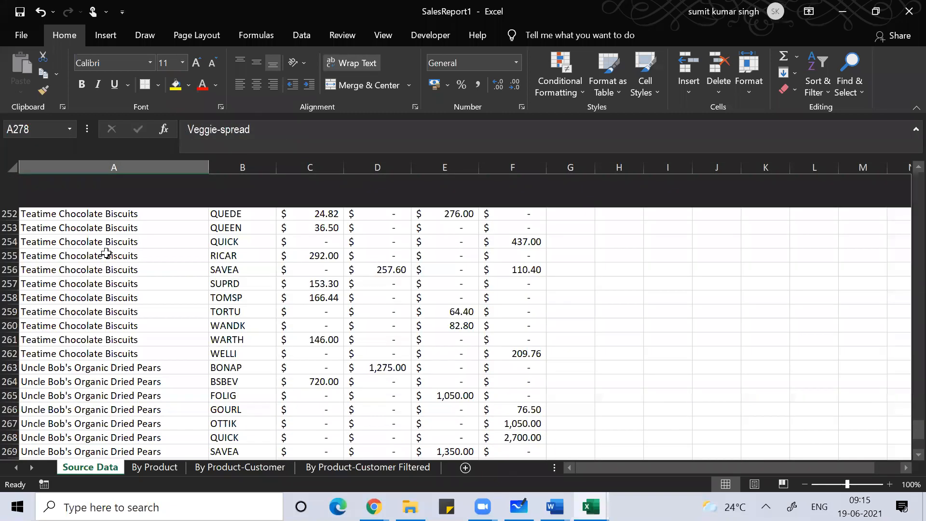
pyautogui.press('Down')
pyautogui.press('Down')
pyautogui.press('Up')
pyautogui.press('Up')
pyautogui.press('Up')
pyautogui.press('Up')
pyautogui.press('Up')
pyautogui.press('Up')
pyautogui.press('Up')
pyautogui.press('Up')
pyautogui.press('Up')
pyautogui.press('Up')
pyautogui.press('Up')
pyautogui.press('Up')
pyautogui.press('Up')
pyautogui.press('Up')
pyautogui.press('Up')
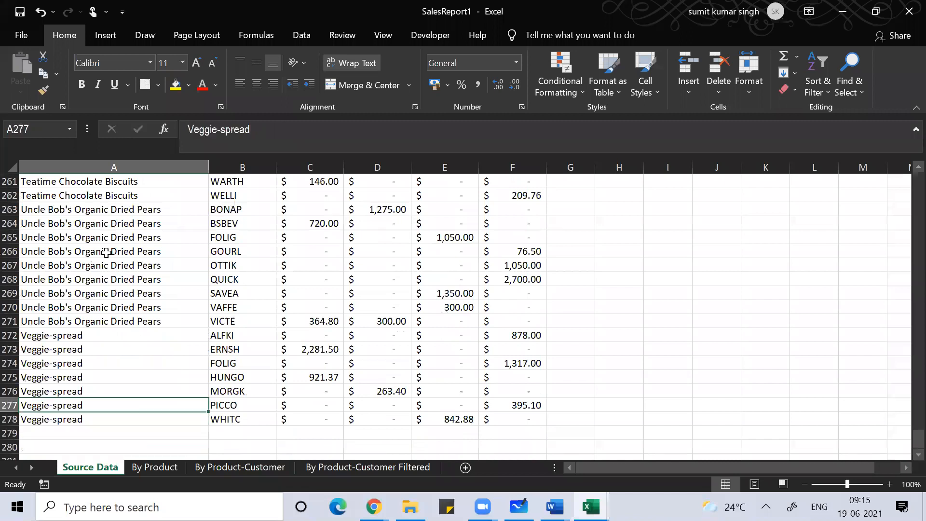
pyautogui.press('Up')
pyautogui.press('Up')
pyautogui.press('Up')
pyautogui.press('Up')
pyautogui.press('Up')
pyautogui.press('Up')
pyautogui.press('Up')
pyautogui.press('Up')
pyautogui.press('Up')
pyautogui.press('Up')
pyautogui.press('Up')
pyautogui.press('Up')
pyautogui.press('Up')
pyautogui.press('Up')
pyautogui.press('Up')
pyautogui.press('Up')
pyautogui.press('Up')
pyautogui.press('Up')
pyautogui.press('Up')
pyautogui.press('Up')
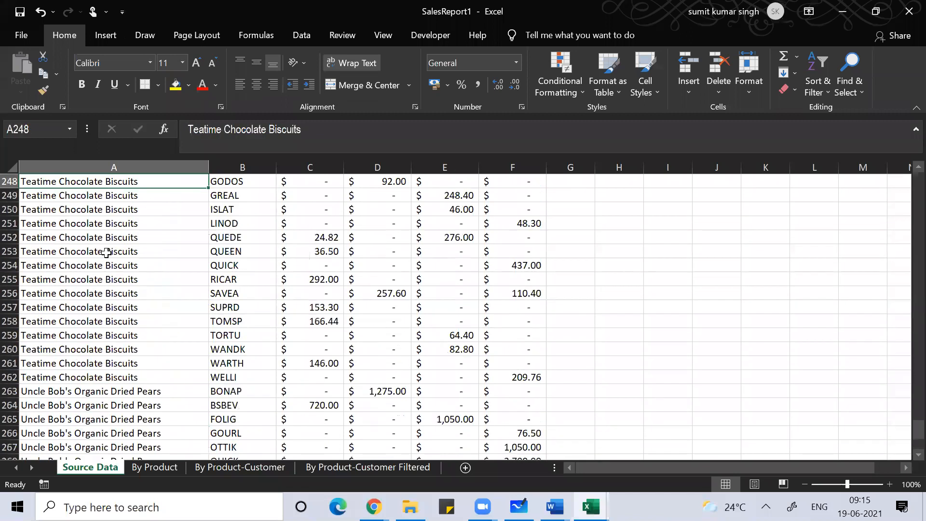
pyautogui.press('Right')
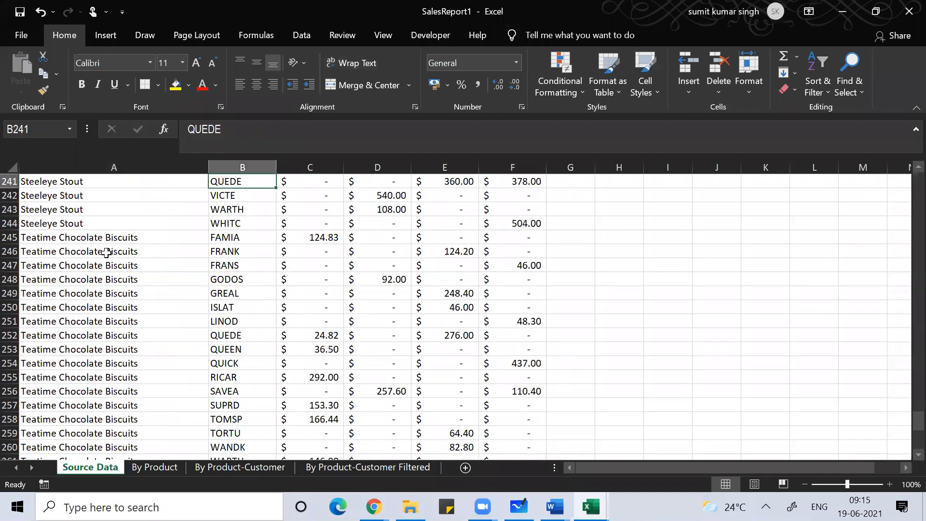
pyautogui.hotkey('ctrl', 'Up')
pyautogui.press('Down')
pyautogui.press('Down')
pyautogui.press('Down')
pyautogui.press('Down')
pyautogui.press('Down')
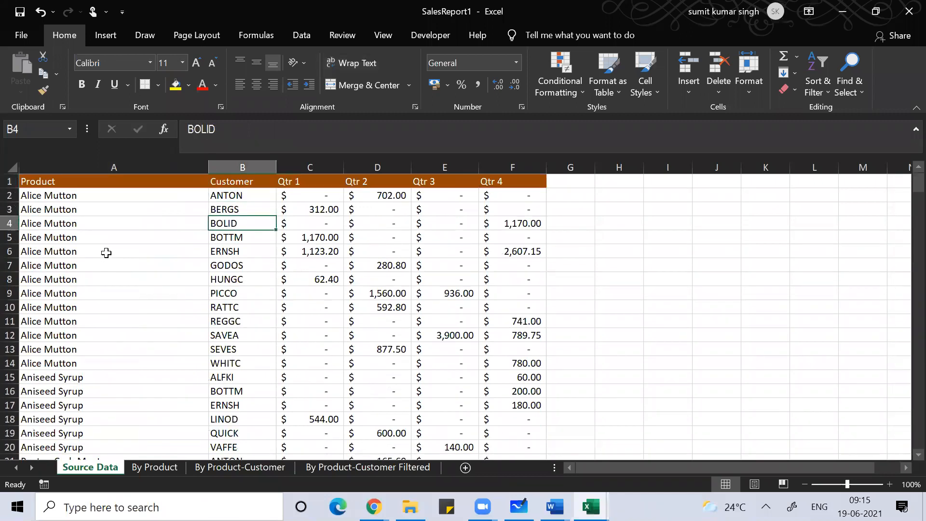
pyautogui.press('Right')
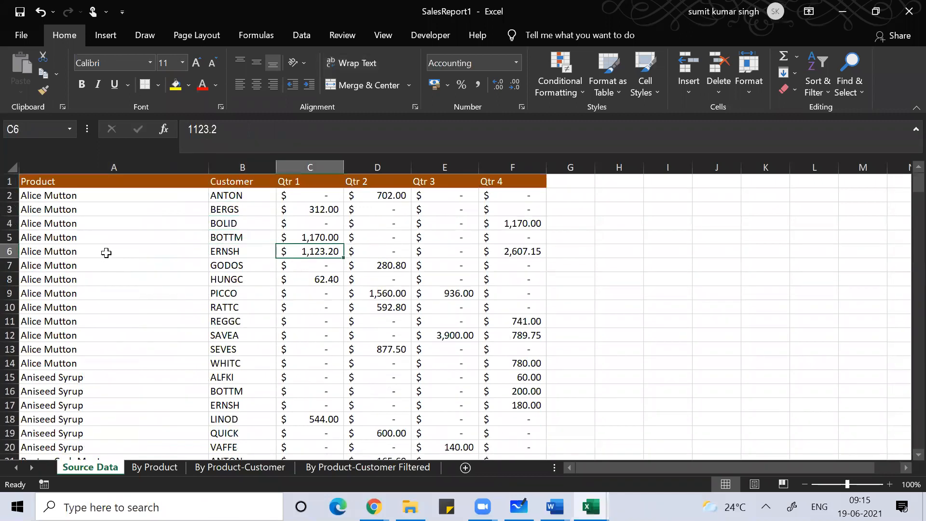
pyautogui.press('Down')
pyautogui.press('Down')
pyautogui.press('Right')
pyautogui.press('Right')
pyautogui.press('Right')
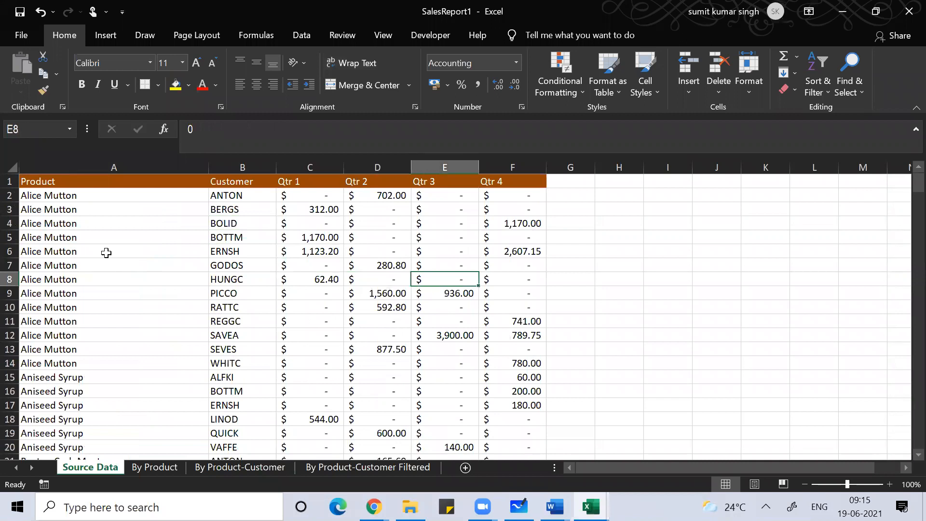
pyautogui.press('Left')
pyautogui.press('Left')
pyautogui.press('Left')
pyautogui.press('Left')
pyautogui.press('Left')
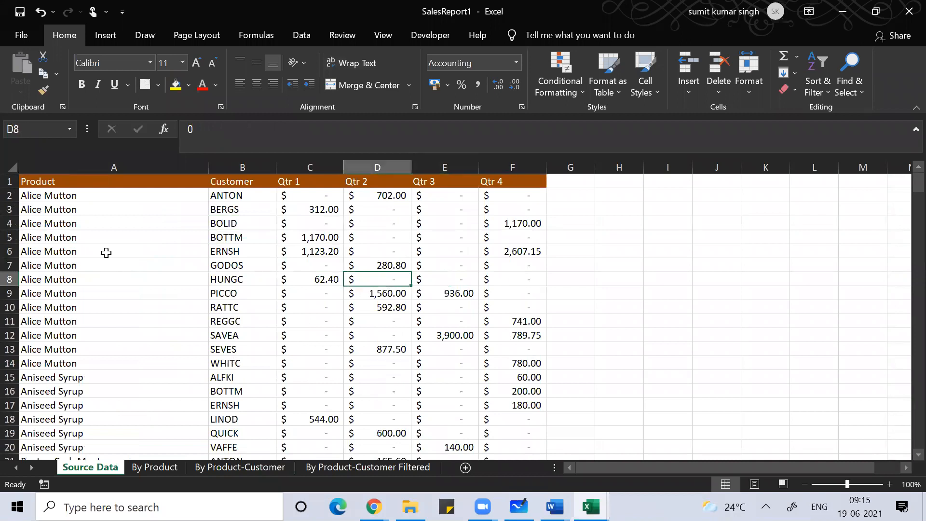
pyautogui.press('Up')
pyautogui.press('Up')
pyautogui.press('Up')
pyautogui.press('Up')
pyautogui.press('Up')
pyautogui.press('Up')
pyautogui.press('Up')
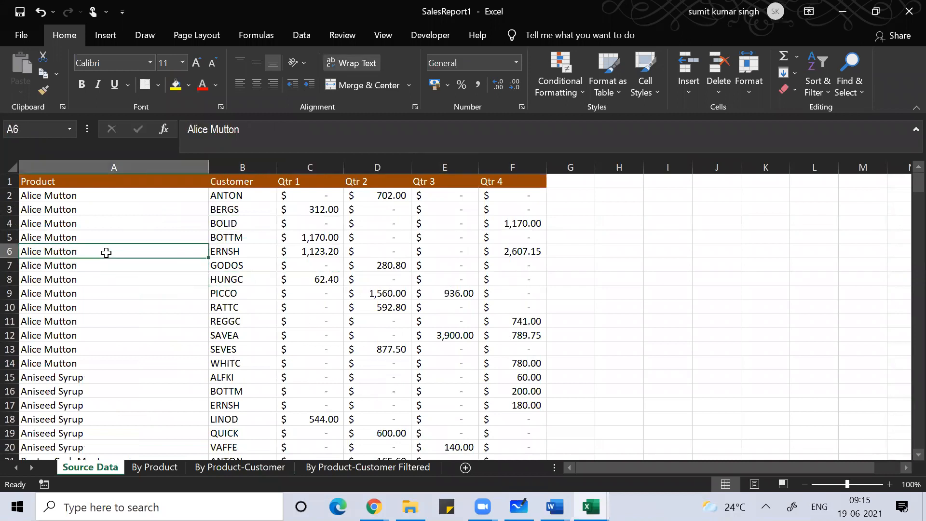
pyautogui.press('Down')
pyautogui.press('Down')
pyautogui.press('Down')
pyautogui.press('Down')
pyautogui.press('Down')
pyautogui.press('Down')
pyautogui.press('Down')
pyautogui.press('Down')
pyautogui.press('Down')
pyautogui.press('Down')
pyautogui.press('Down')
pyautogui.press('Down')
pyautogui.press('Down')
pyautogui.press('Down')
pyautogui.press('Down')
pyautogui.press('Down')
pyautogui.press('Down')
pyautogui.press('Down')
pyautogui.press('Down')
pyautogui.press('Down')
pyautogui.press('Down')
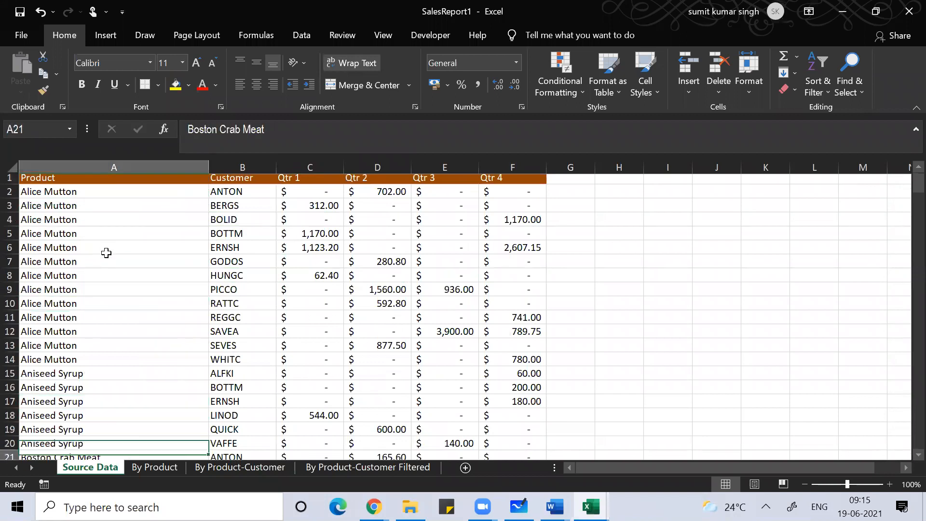
pyautogui.press('Down')
pyautogui.press('Down')
pyautogui.press('Down')
pyautogui.press('Down')
pyautogui.press('Down')
pyautogui.press('Down')
pyautogui.press('Down')
pyautogui.press('Down')
pyautogui.press('Down')
pyautogui.press('Down')
pyautogui.press('Down')
pyautogui.press('Down')
pyautogui.press('Down')
pyautogui.press('Down')
pyautogui.press('Down')
pyautogui.press('Down')
pyautogui.press('Down')
pyautogui.press('Down')
pyautogui.press('Down')
pyautogui.press('Down')
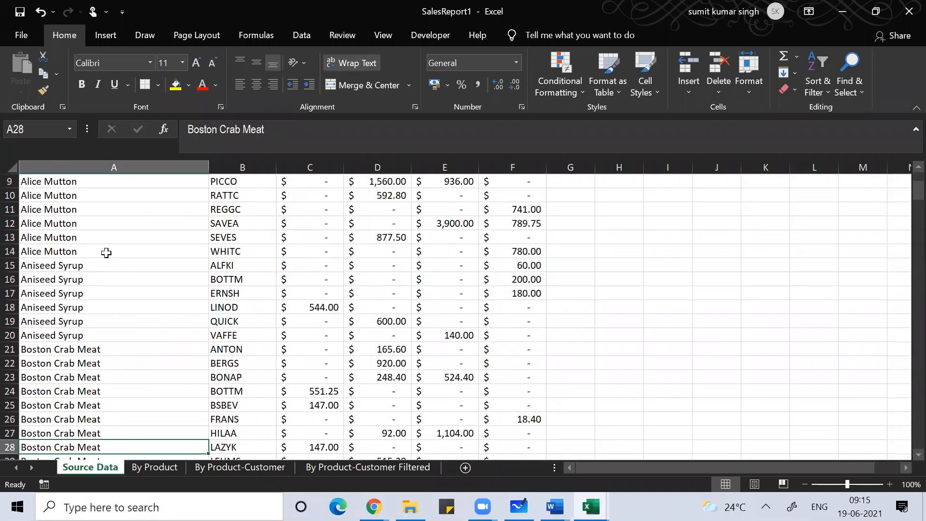
pyautogui.press('Down')
pyautogui.press('Down')
pyautogui.press('Down')
pyautogui.press('Down')
pyautogui.press('Down')
pyautogui.press('Down')
pyautogui.click(106, 252)
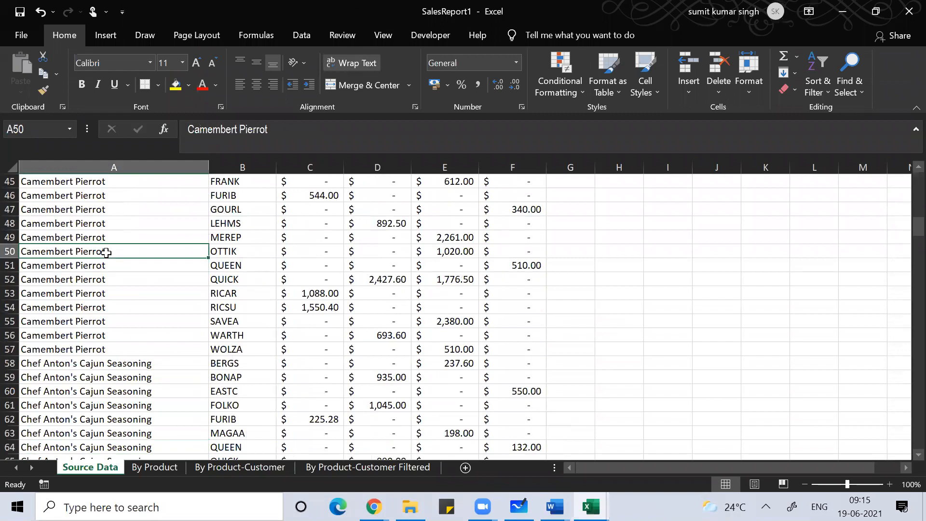
pyautogui.hotkey('ctrl', 'Down')
pyautogui.press('Down')
pyautogui.press('Down')
pyautogui.press('Up')
pyautogui.press('Up')
pyautogui.press('Up')
pyautogui.press('Up')
pyautogui.press('Up')
pyautogui.press('Up')
pyautogui.press('Up')
pyautogui.press('Up')
pyautogui.press('Up')
pyautogui.press('Up')
pyautogui.press('Up')
pyautogui.press('Up')
pyautogui.press('Up')
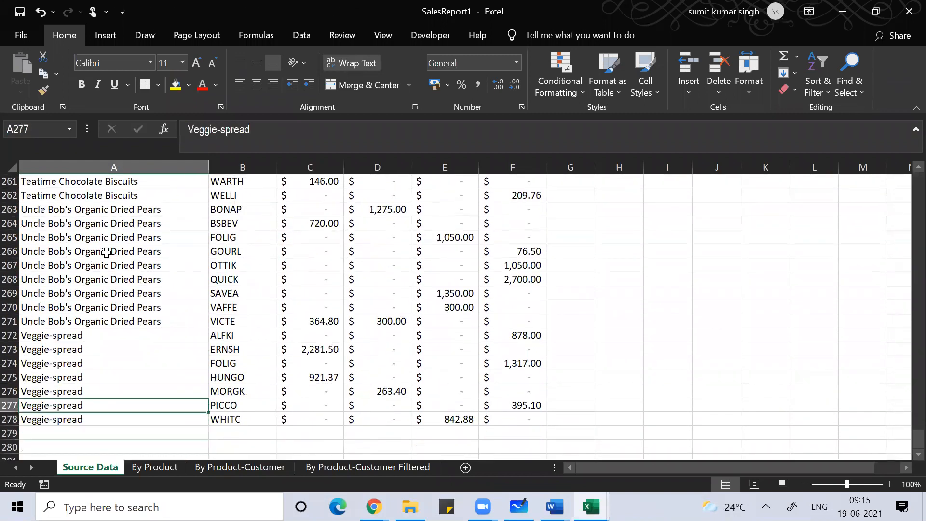
pyautogui.press('Up')
pyautogui.press('Up')
pyautogui.press('Up')
pyautogui.press('Right')
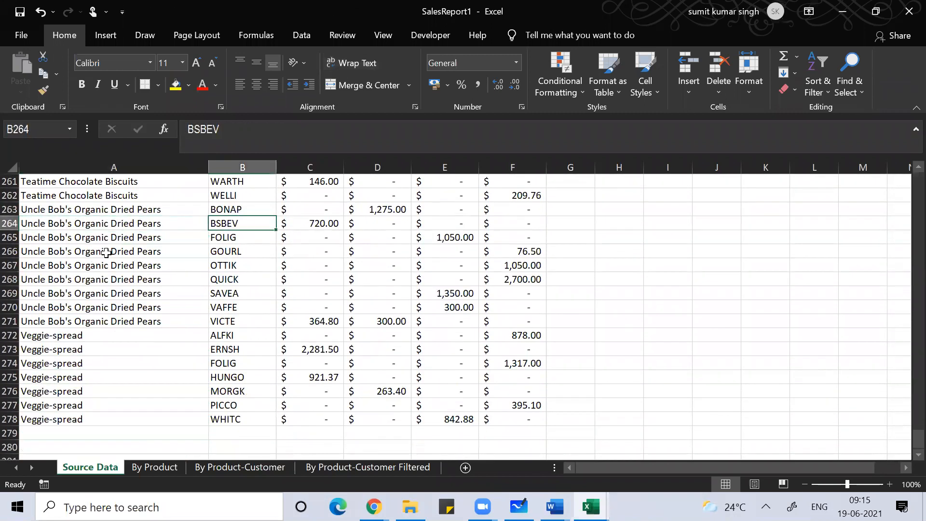
pyautogui.hotkey('ctrl', 'Up')
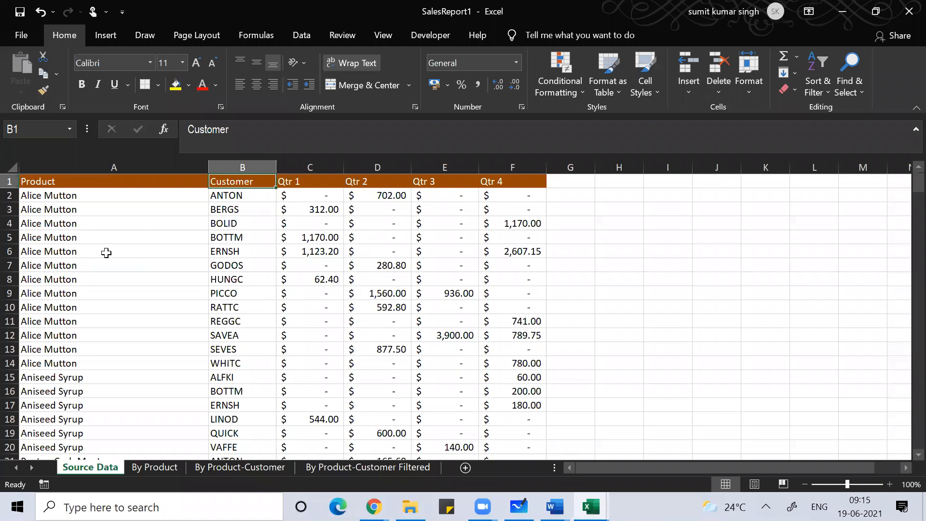
pyautogui.press('Left')
pyautogui.press('Down')
pyautogui.press('Down')
pyautogui.press('Down')
pyautogui.press('Down')
pyautogui.press('Down')
pyautogui.press('Down')
pyautogui.press('Down')
pyautogui.press('Down')
pyautogui.press('Down')
pyautogui.press('Down')
pyautogui.press('Down')
pyautogui.press('Down')
pyautogui.press('Down')
pyautogui.press('Down')
pyautogui.press('Down')
pyautogui.press('Down')
pyautogui.press('Down')
pyautogui.press('Down')
pyautogui.press('Down')
pyautogui.press('Down')
pyautogui.press('Down')
pyautogui.press('Down')
pyautogui.press('Down')
pyautogui.press('Down')
pyautogui.press('Down')
pyautogui.press('Down')
pyautogui.press('Down')
pyautogui.press('Down')
pyautogui.press('Down')
pyautogui.press('Down')
pyautogui.press('Down')
pyautogui.press('Down')
pyautogui.press('Down')
pyautogui.press('Down')
pyautogui.press('Down')
pyautogui.press('Down')
pyautogui.press('Down')
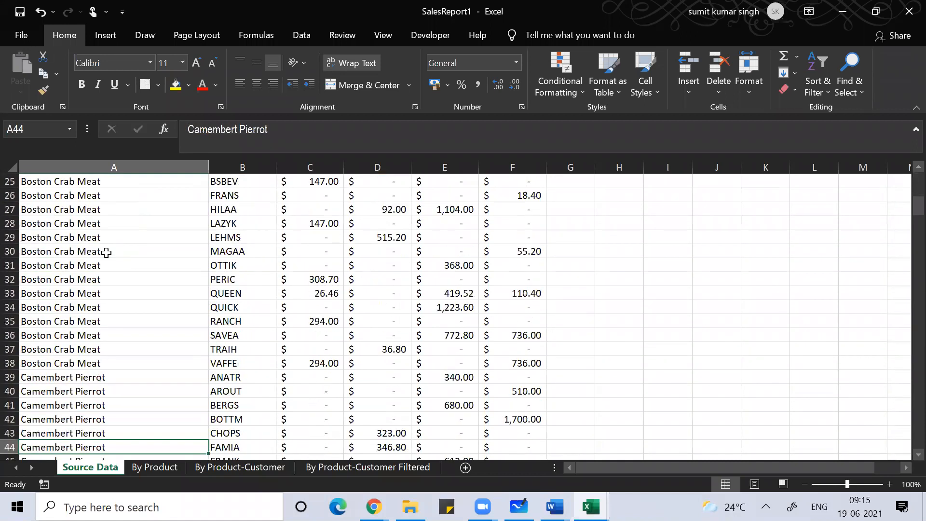
pyautogui.press('Down')
pyautogui.press('Down')
pyautogui.press('Down')
pyautogui.press('Down')
pyautogui.press('Down')
pyautogui.press('Down')
pyautogui.press('Down')
pyautogui.press('Down')
pyautogui.press('Down')
pyautogui.press('Down')
pyautogui.press('Down')
pyautogui.press('Down')
pyautogui.press('Down')
pyautogui.press('Down')
pyautogui.press('Down')
pyautogui.press('Down')
pyautogui.press('Down')
pyautogui.press('Down')
pyautogui.press('Down')
pyautogui.press('Down')
pyautogui.press('Down')
pyautogui.press('Down')
pyautogui.press('Down')
pyautogui.press('Down')
pyautogui.press('Down')
pyautogui.press('Down')
pyautogui.press('Down')
pyautogui.press('Down')
pyautogui.press('Down')
pyautogui.press('Down')
pyautogui.press('Down')
pyautogui.press('Down')
pyautogui.press('Down')
pyautogui.press('Down')
pyautogui.press('Down')
pyautogui.press('Down')
pyautogui.press('Down')
pyautogui.press('Down')
pyautogui.press('Down')
pyautogui.press('Down')
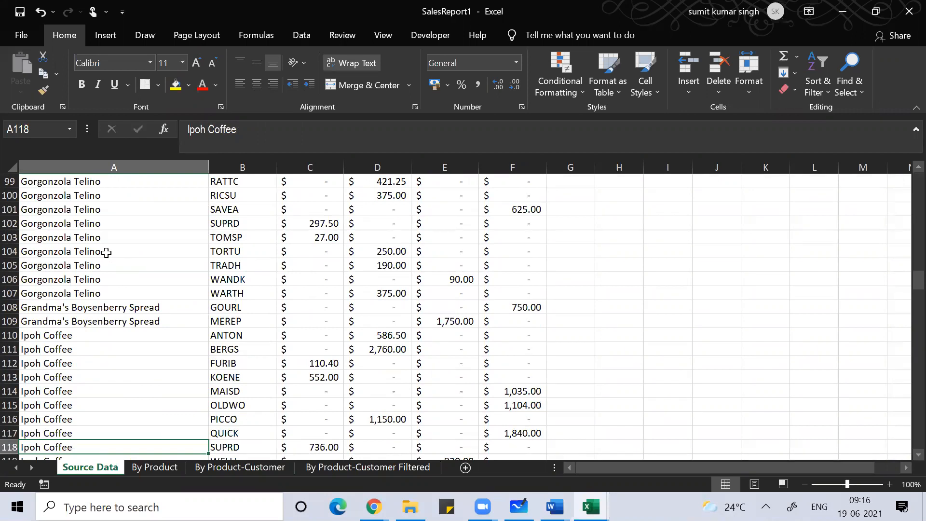
pyautogui.press('Down')
pyautogui.press('Down')
pyautogui.press('Down')
pyautogui.press('Down')
pyautogui.press('Down')
pyautogui.press('Down')
pyautogui.press('Down')
pyautogui.press('Down')
pyautogui.press('Down')
pyautogui.press('Down')
pyautogui.press('Down')
pyautogui.press('Down')
pyautogui.press('Down')
pyautogui.press('Down')
pyautogui.press('Down')
pyautogui.press('Down')
pyautogui.press('Down')
pyautogui.press('Down')
pyautogui.press('Down')
pyautogui.press('Down')
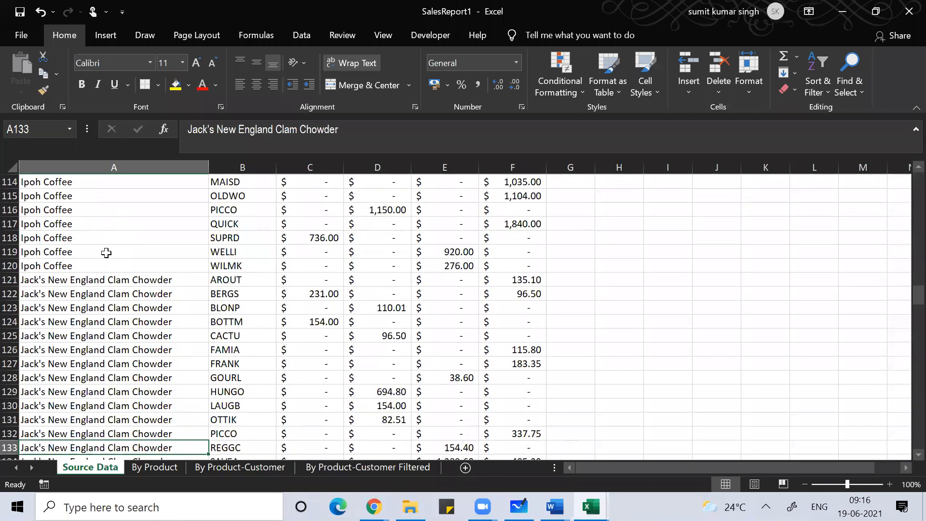
pyautogui.press('Down')
pyautogui.press('Down')
pyautogui.press('Down')
pyautogui.press('Down')
pyautogui.press('Down')
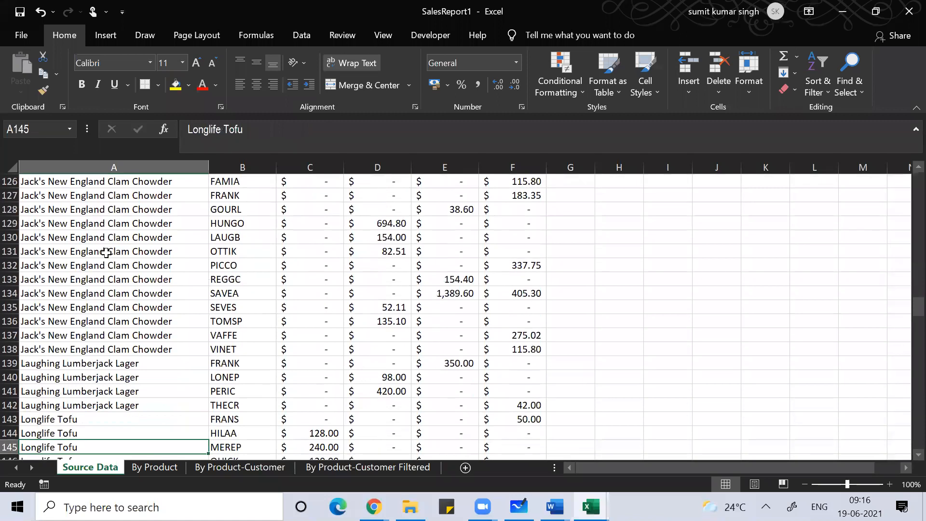
pyautogui.press('Up')
pyautogui.press('Up')
pyautogui.press('Up')
pyautogui.press('Up')
pyautogui.press('Up')
pyautogui.press('Up')
pyautogui.press('Up')
pyautogui.press('Up')
pyautogui.press('Up')
pyautogui.press('Up')
pyautogui.press('Up')
pyautogui.press('Up')
pyautogui.press('Up')
pyautogui.press('Up')
pyautogui.press('Up')
pyautogui.press('Up')
pyautogui.press('Up')
pyautogui.press('Up')
pyautogui.press('Up')
pyautogui.press('Up')
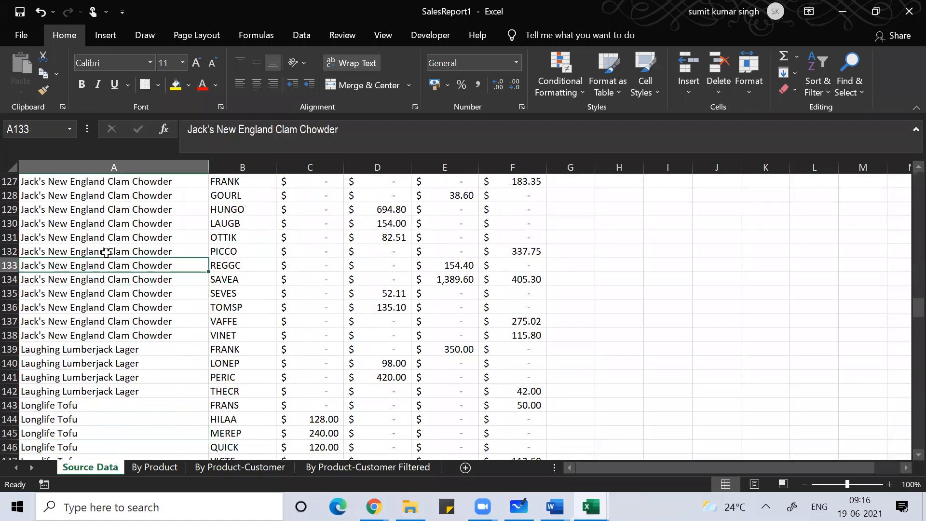
pyautogui.press('Up')
pyautogui.press('Up')
pyautogui.press('Up')
pyautogui.press('Up')
pyautogui.press('Up')
pyautogui.press('Up')
pyautogui.press('Up')
pyautogui.press('Up')
pyautogui.press('Right')
pyautogui.press('Right')
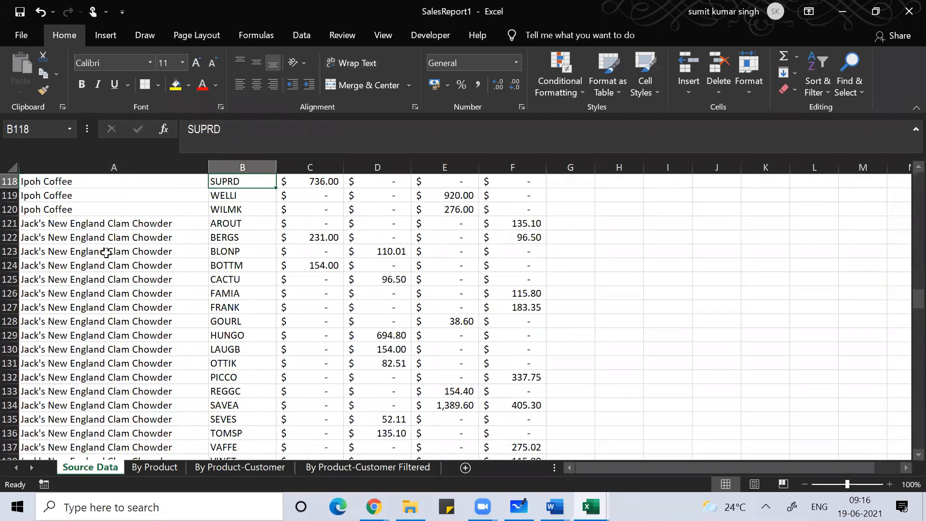
pyautogui.press('Left')
pyautogui.press('Left')
pyautogui.press('Down')
pyautogui.press('Right')
pyautogui.press('Down')
pyautogui.press('Down')
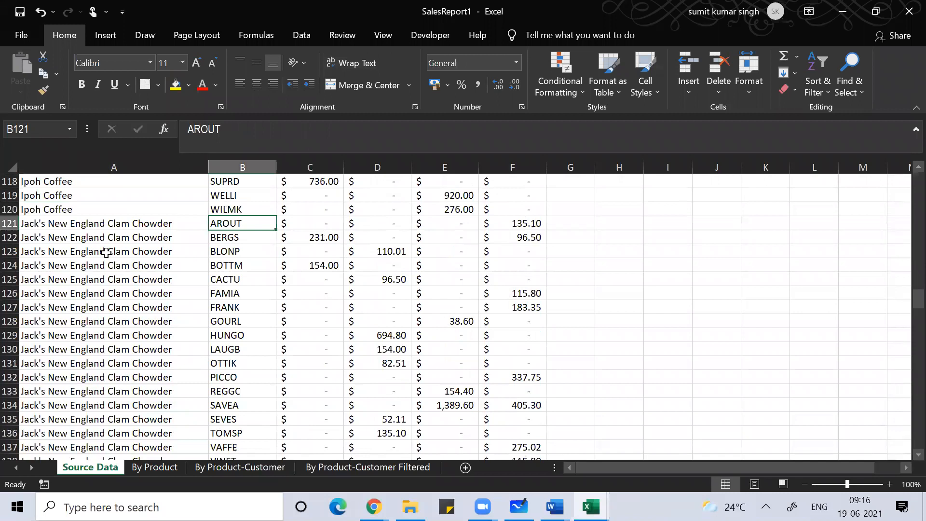
pyautogui.hotkey('ctrl', 'Up')
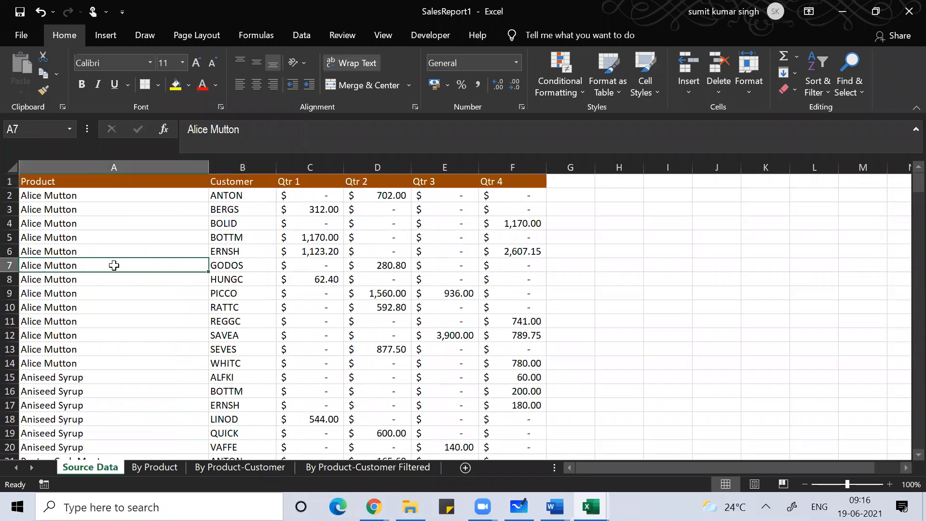
# Step: Convert the sales data into Table1 and summarize it with a PivotTable on a new sheet
pyautogui.hotkey('ctrl', 't')
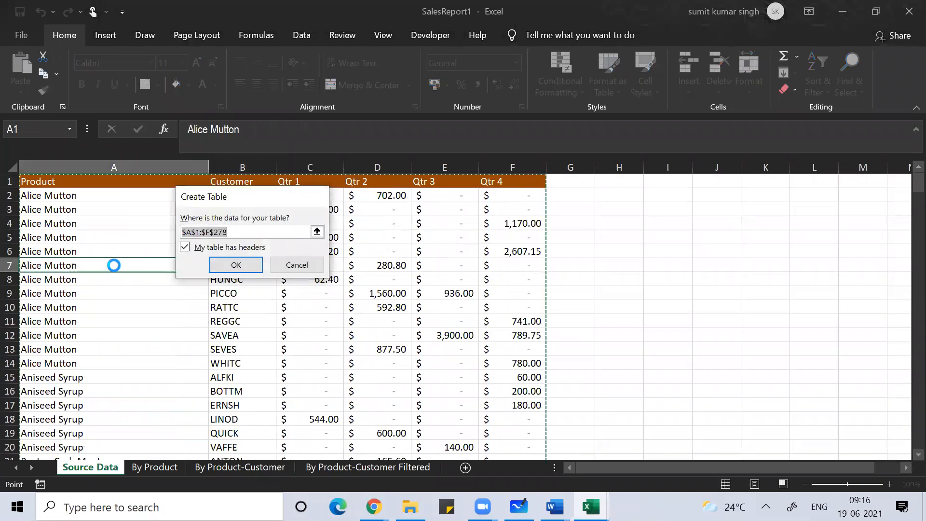
pyautogui.press('Return')
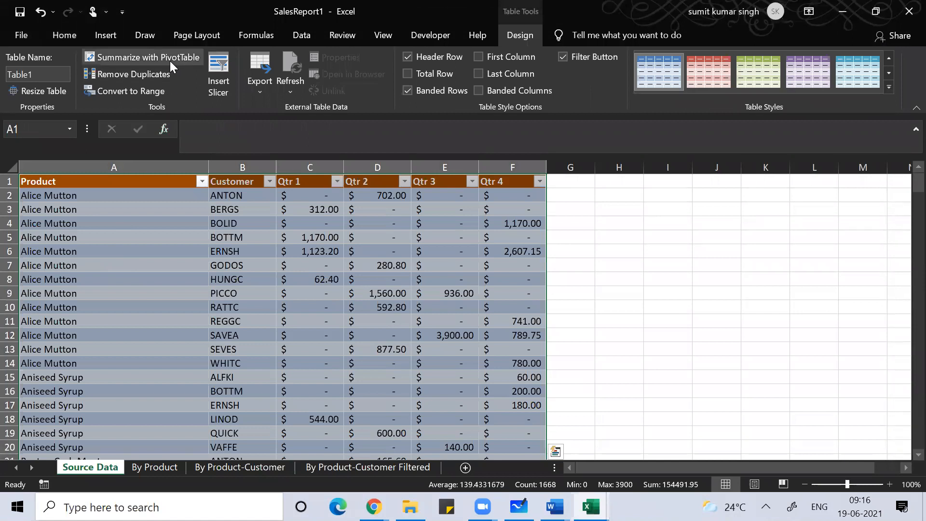
pyautogui.click(170, 59)
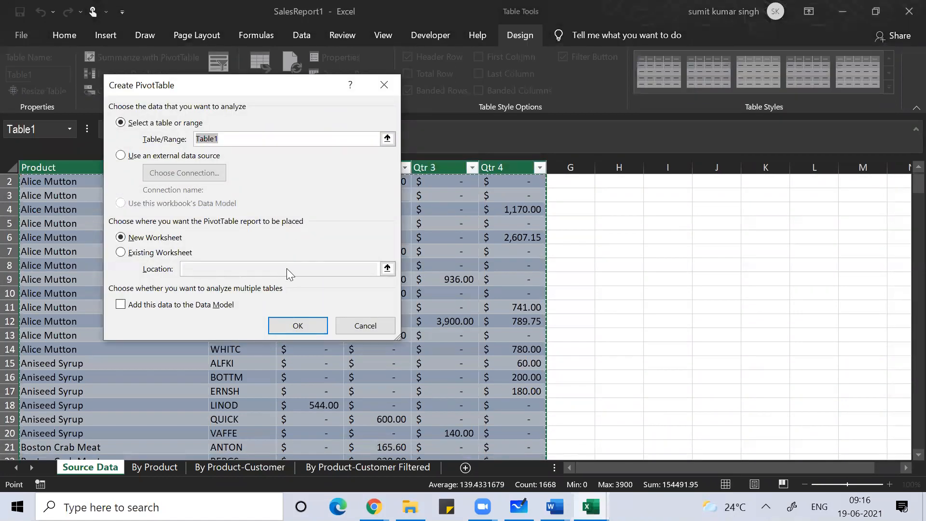
pyautogui.click(306, 321)
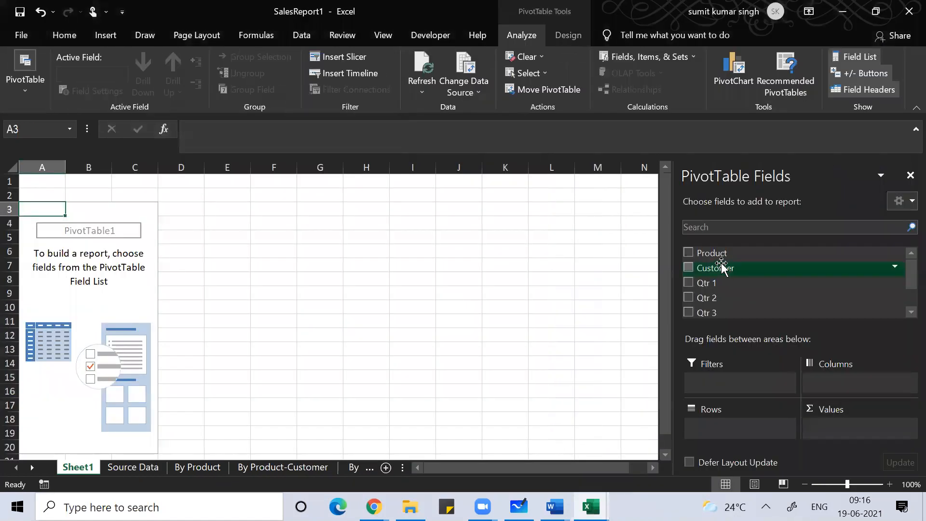
# Step: Add Product as pivot rows and Sum of Qtr 1 through Qtr 4 as values
pyautogui.click(707, 254)
pyautogui.click(687, 254)
pyautogui.click(690, 282)
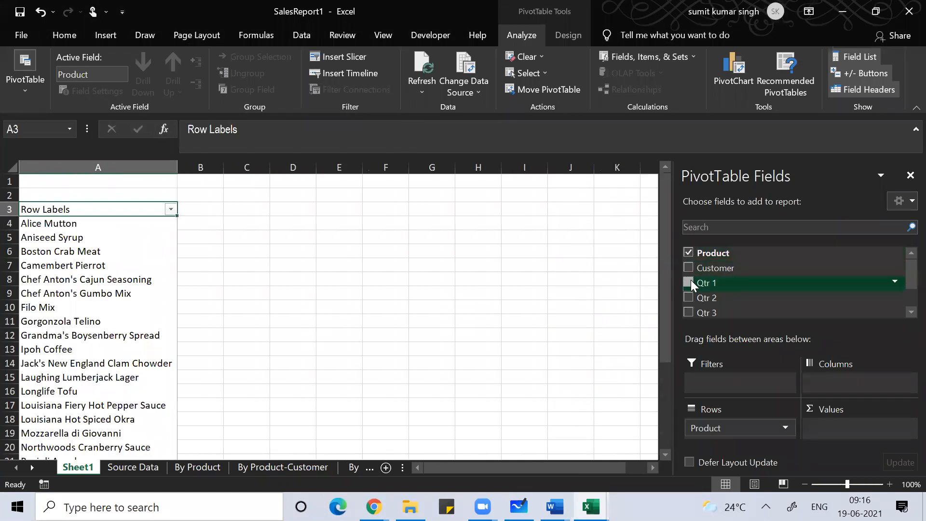
pyautogui.click(688, 298)
pyautogui.click(689, 313)
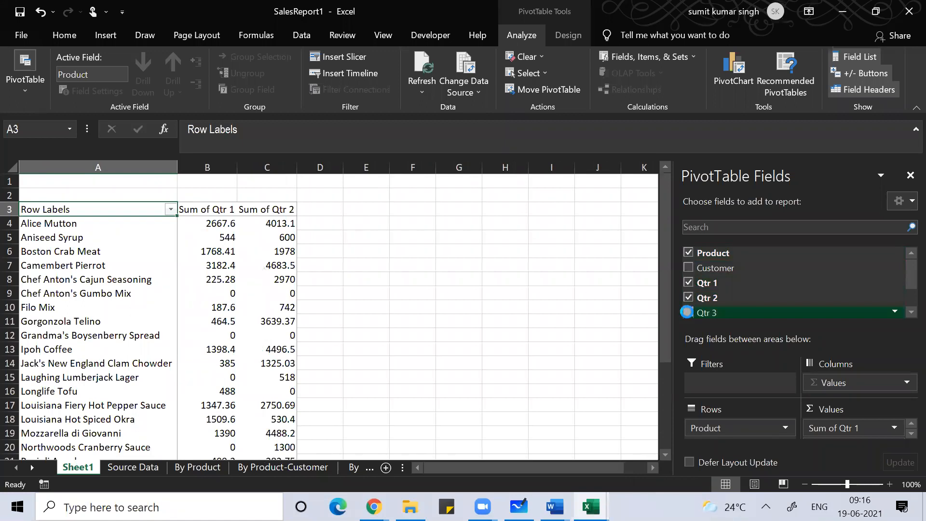
pyautogui.click(906, 314)
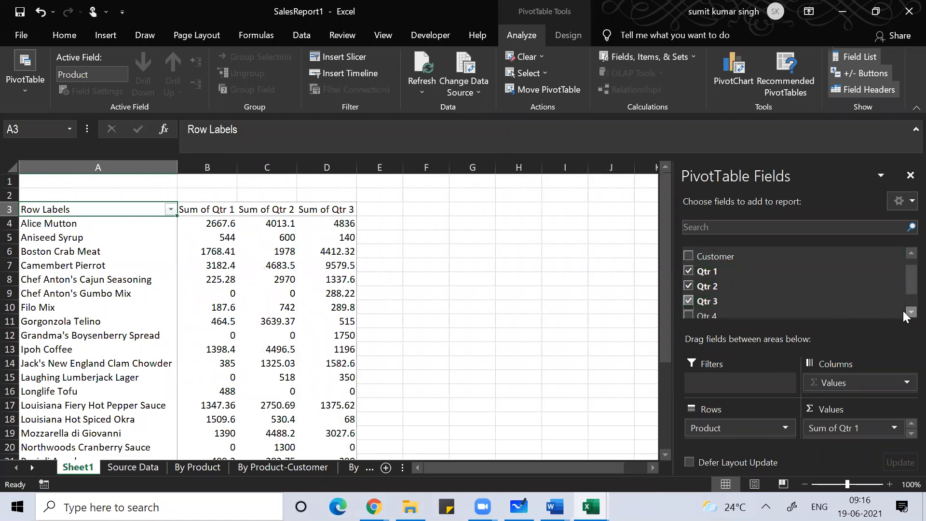
pyautogui.click(688, 314)
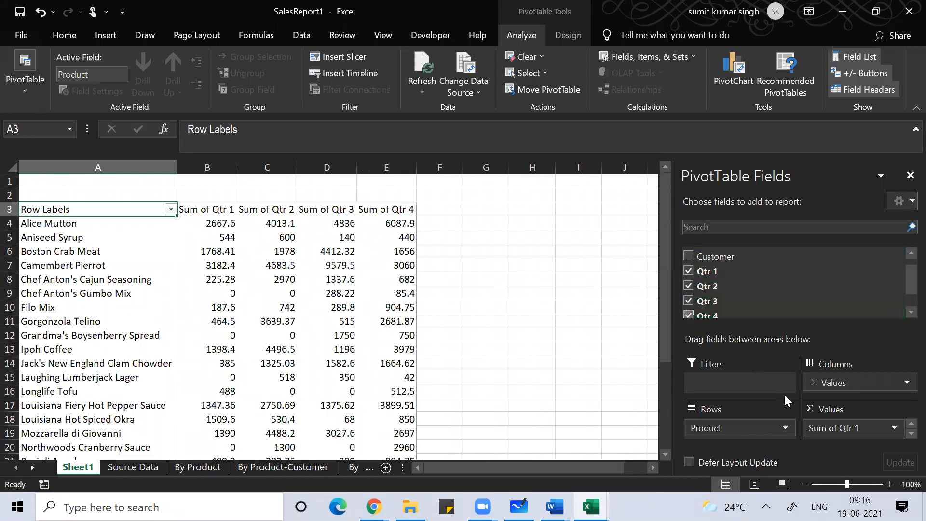
pyautogui.click(83, 311)
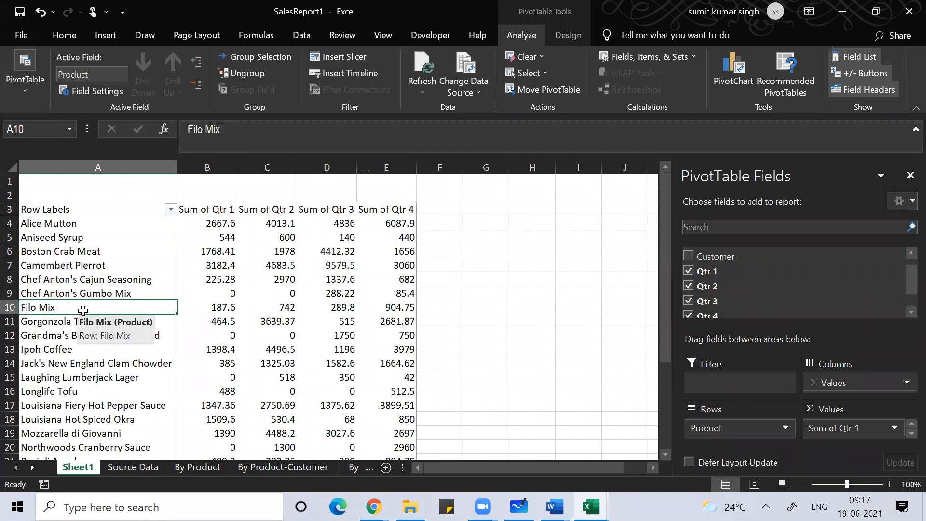
pyautogui.press('Up')
pyautogui.press('Up')
pyautogui.press('Up')
pyautogui.press('Up')
pyautogui.press('Up')
pyautogui.press('Up')
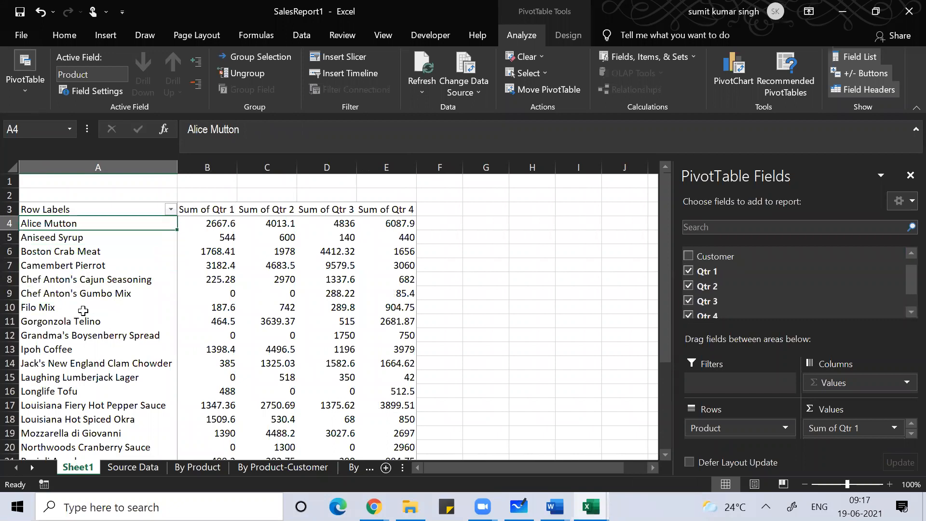
pyautogui.hotkey('ctrl', 'Down')
pyautogui.press('Down')
pyautogui.press('Down')
pyautogui.press('Up')
pyautogui.press('Up')
pyautogui.press('Up')
pyautogui.press('Up')
pyautogui.press('Up')
pyautogui.press('Up')
pyautogui.press('Up')
pyautogui.press('Up')
pyautogui.press('Up')
pyautogui.press('Up')
pyautogui.press('Up')
pyautogui.press('Up')
pyautogui.press('Up')
pyautogui.press('Up')
pyautogui.press('Up')
pyautogui.press('Up')
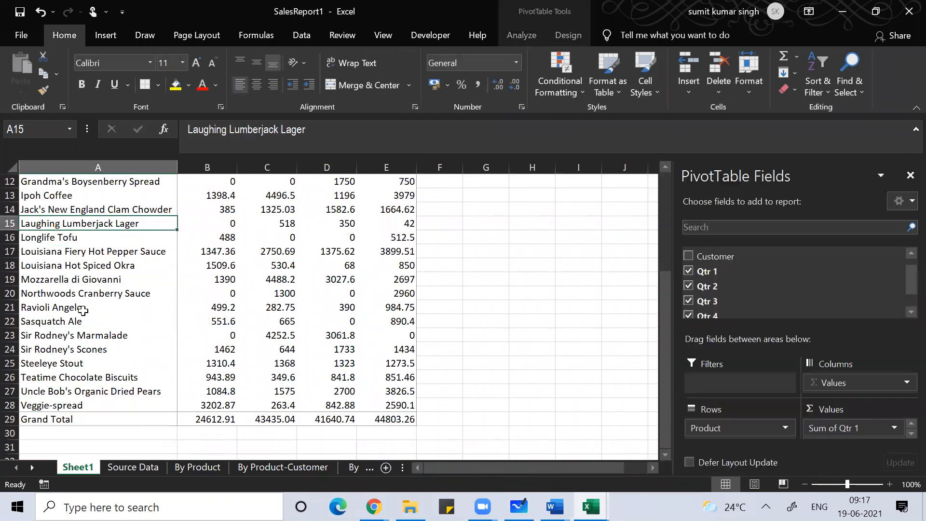
pyautogui.press('Up')
pyautogui.press('Up')
pyautogui.press('Up')
pyautogui.press('Up')
pyautogui.press('Up')
pyautogui.press('Up')
pyautogui.press('Up')
pyautogui.press('Up')
pyautogui.press('Up')
pyautogui.press('Up')
pyautogui.press('Up')
pyautogui.press('Up')
pyautogui.press('Up')
pyautogui.press('Down')
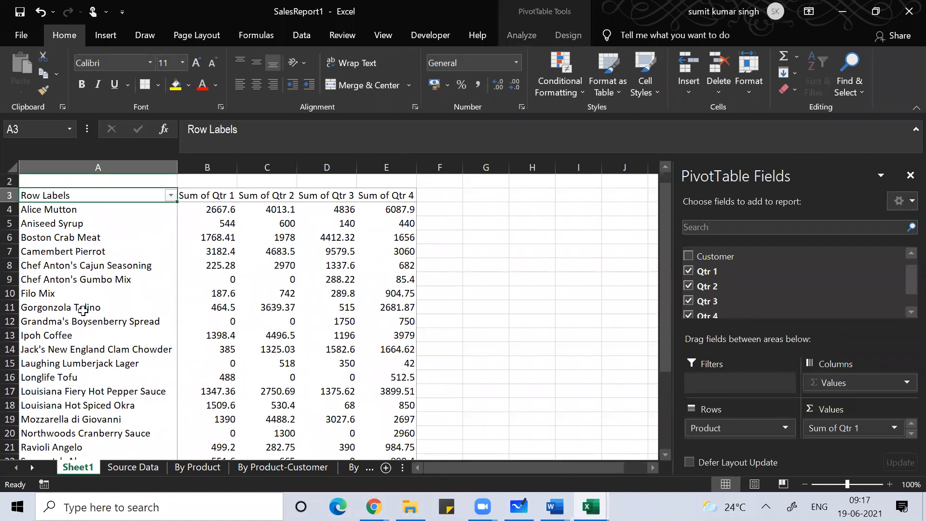
pyautogui.press('Right')
pyautogui.press('Right')
pyautogui.press('Right')
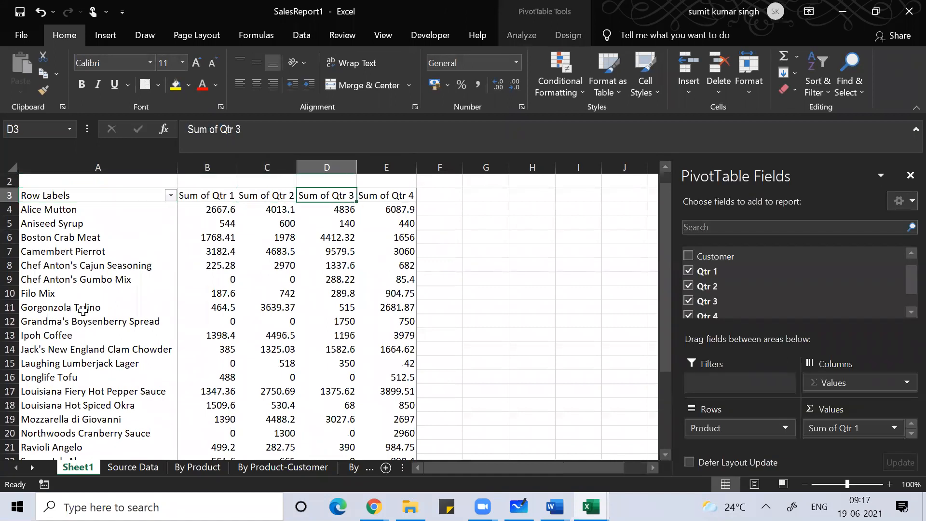
pyautogui.press('Right')
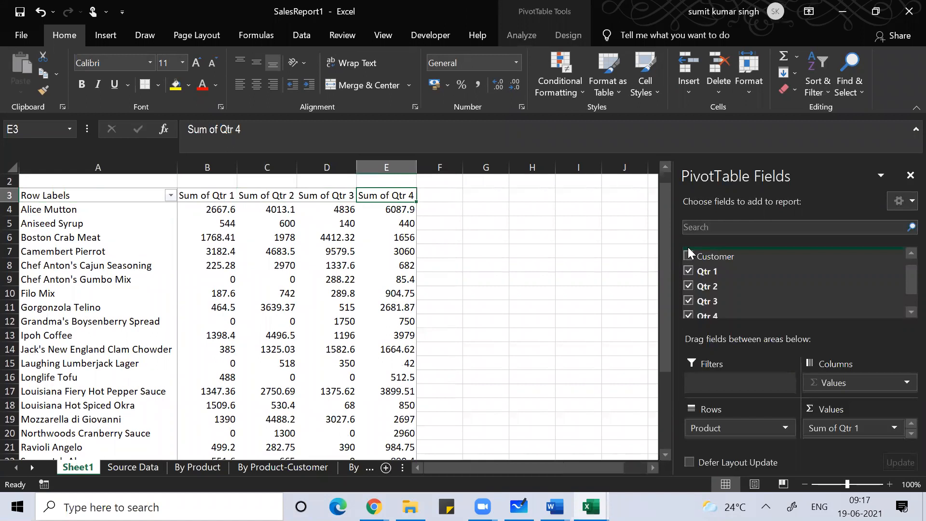
# Step: Copy the pivot table range A3:E29 and paste it back as values only
pyautogui.click(104, 191)
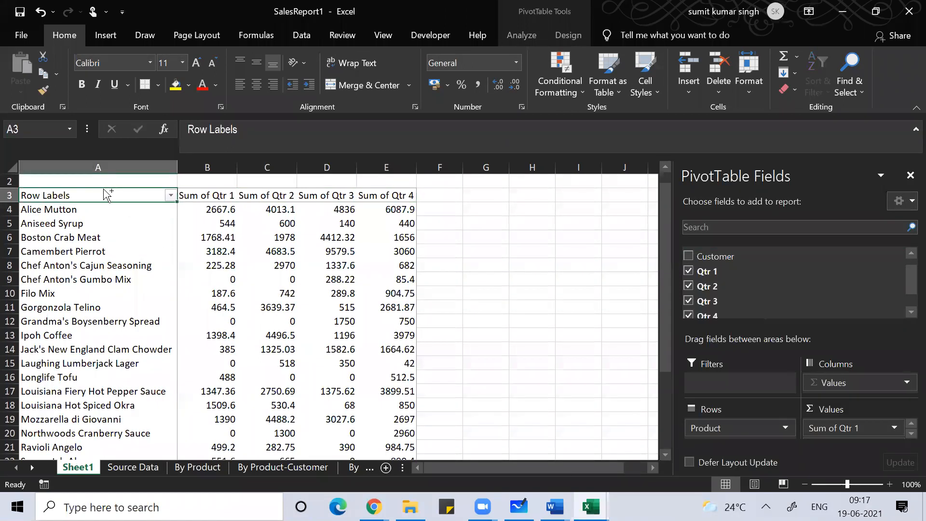
pyautogui.hotkey('ctrl', 'shift', 'Right')
pyautogui.hotkey('ctrl', 'shift', 'Down')
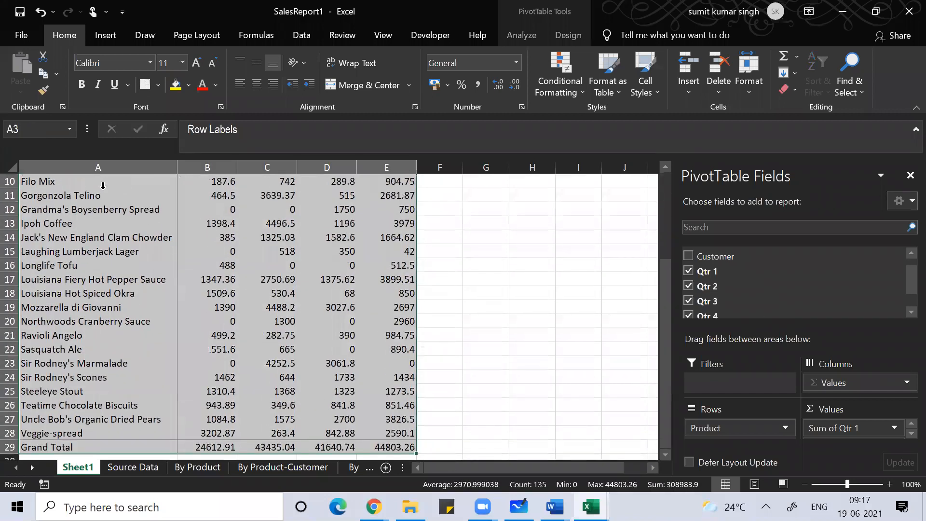
pyautogui.hotkey('ctrl', 'c')
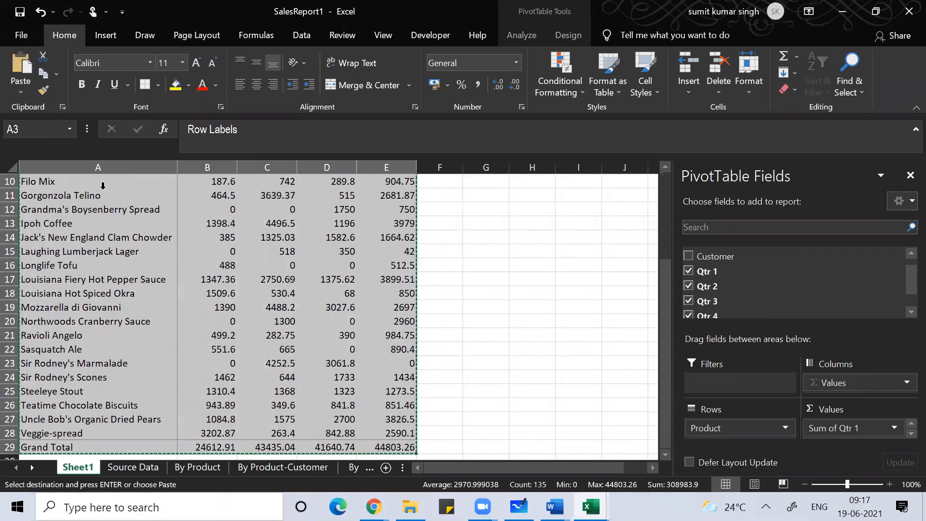
pyautogui.hotkey('alt', 'e')
pyautogui.press('s')
pyautogui.press('v')
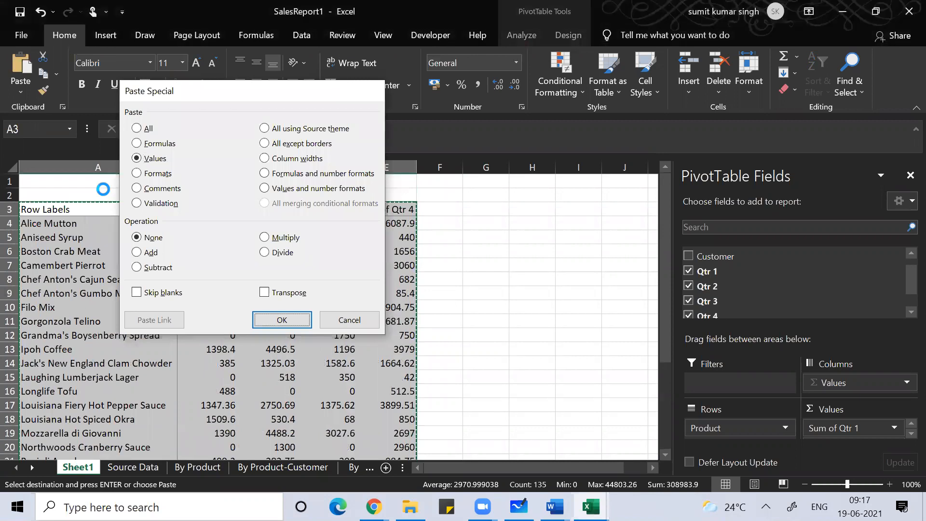
pyautogui.press('Return')
pyautogui.click(223, 276)
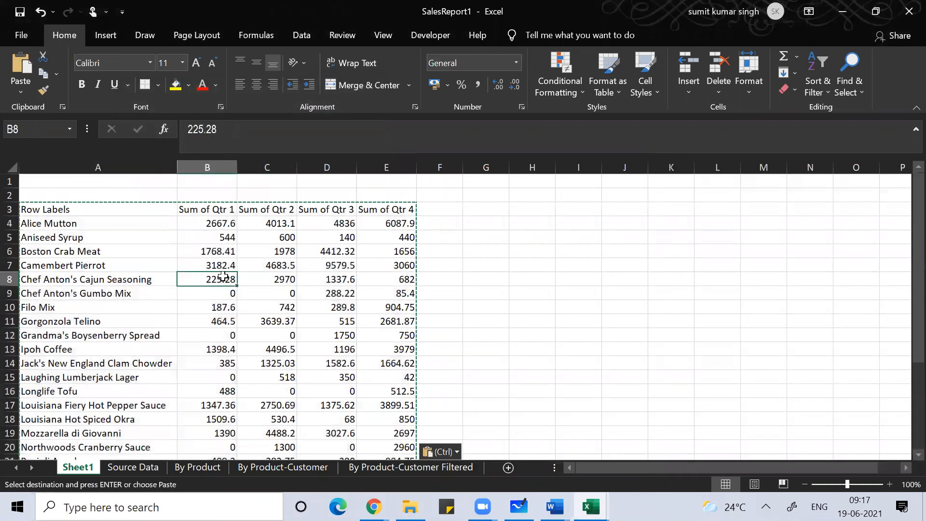
# Step: Rename the A3 header to 'Product Name' and reselect the table range
pyautogui.click(72, 208)
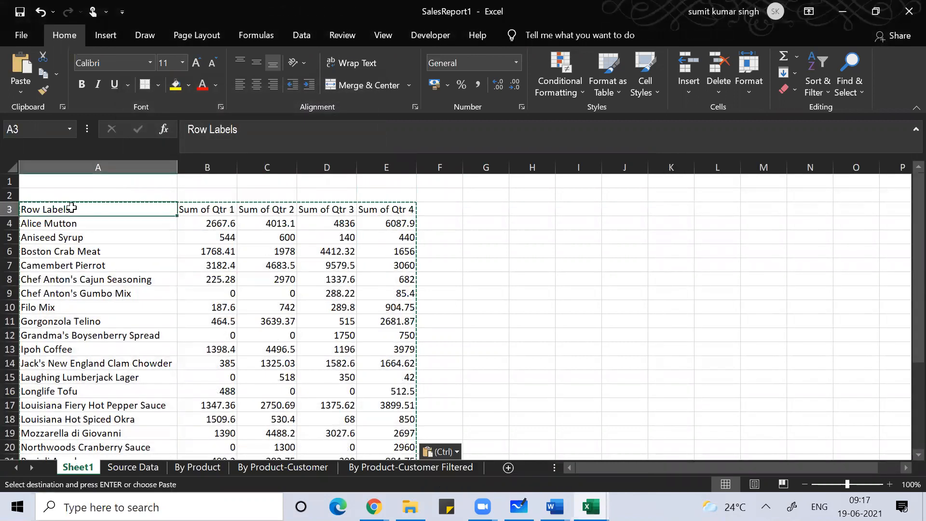
pyautogui.write('Produ')
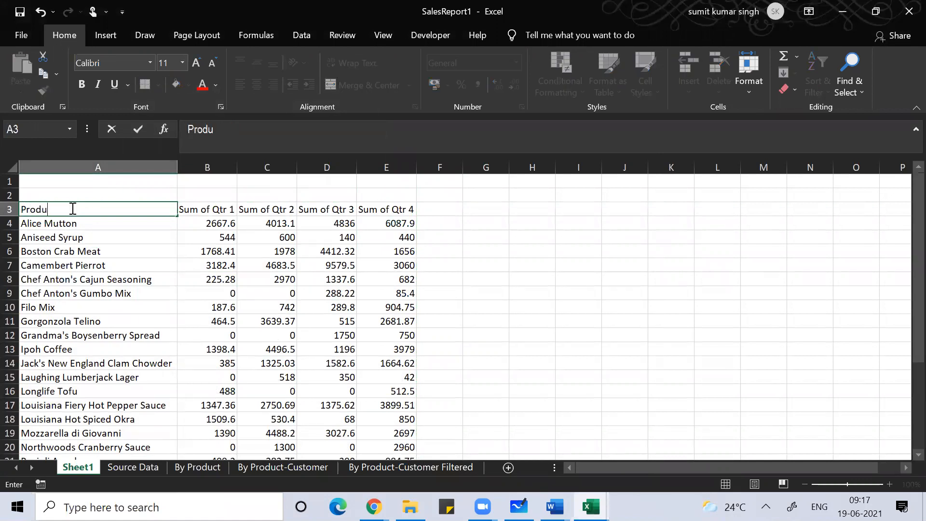
pyautogui.write('ct Name')
pyautogui.press('Return')
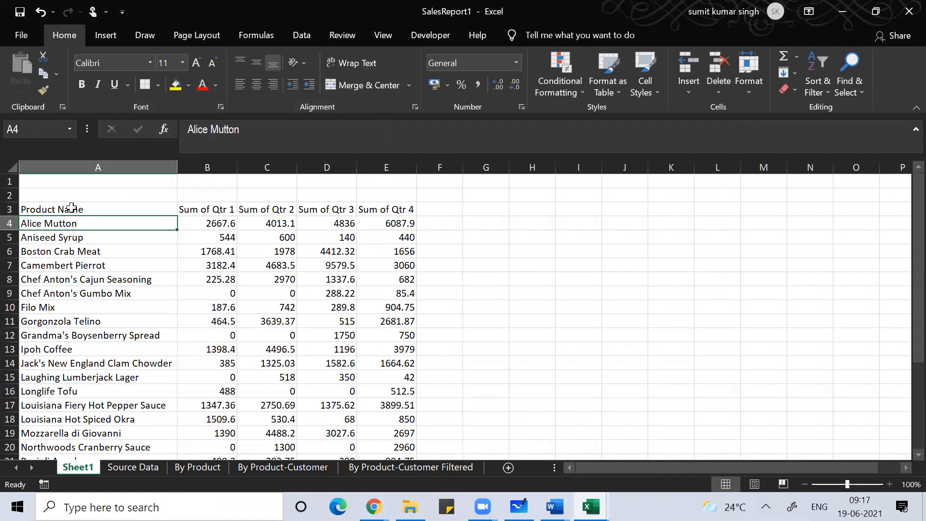
pyautogui.click(71, 207)
pyautogui.hotkey('shift', 'Right')
pyautogui.hotkey('shift', 'Right')
pyautogui.hotkey('shift', 'Right')
pyautogui.hotkey('shift', 'Right')
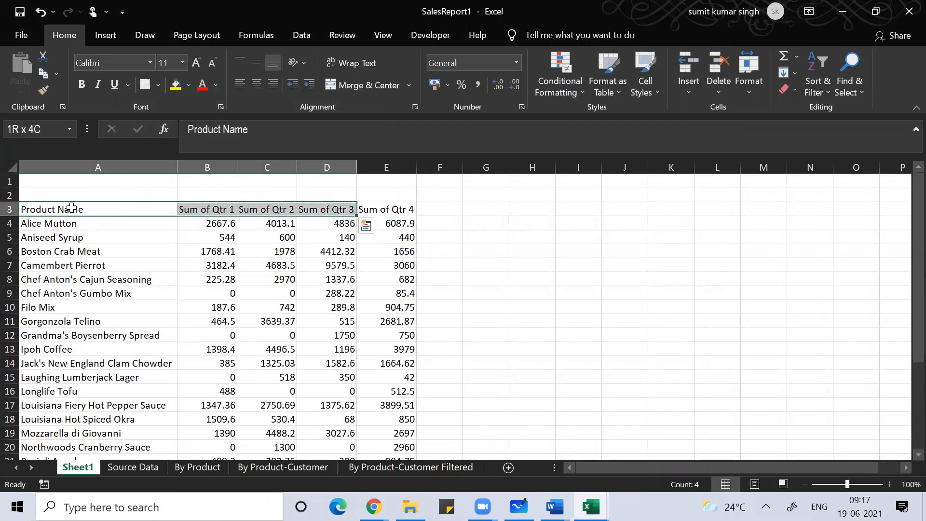
pyautogui.hotkey('ctrl', 'shift', 'Down')
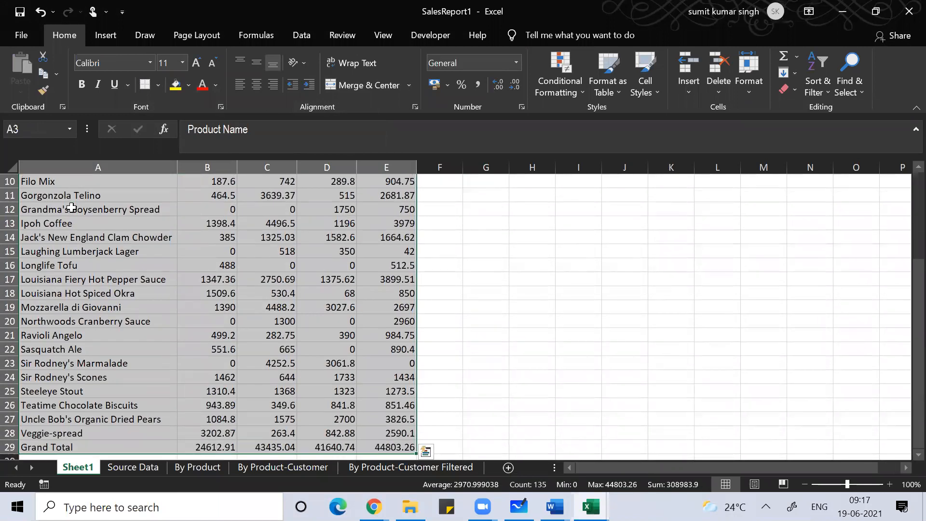
# Step: Apply All Borders and a Thick Outside Border to the product table
pyautogui.press('alt')
pyautogui.press('h')
pyautogui.press('b')
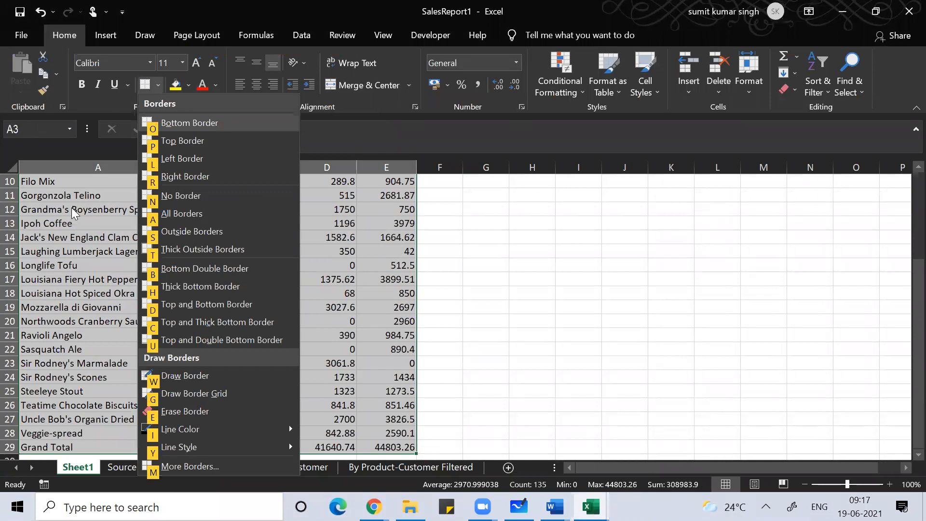
pyautogui.press('a')
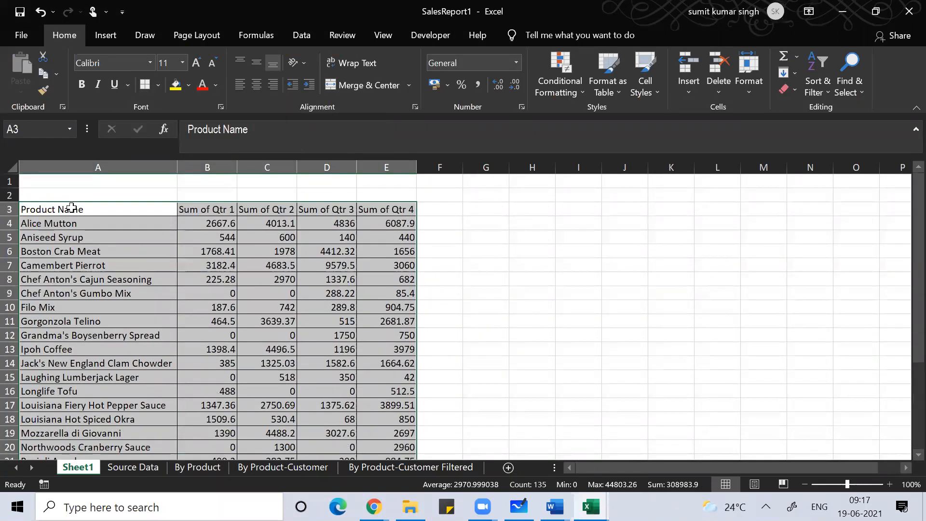
pyautogui.press('alt')
pyautogui.press('h')
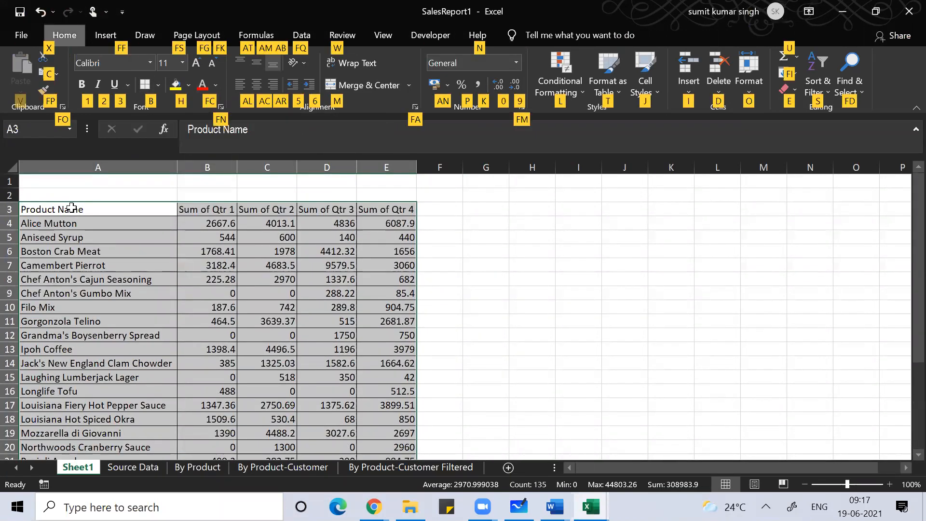
pyautogui.press('b')
pyautogui.press('t')
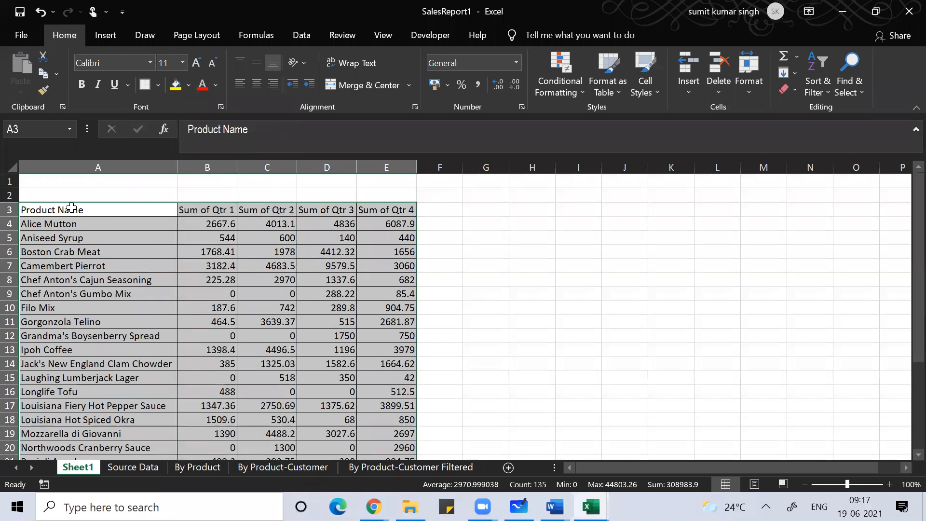
# Step: Make the header row A3:E3 text green
pyautogui.press('Up')
pyautogui.press('Down')
pyautogui.hotkey('shift', 'Right')
pyautogui.hotkey('shift', 'Right')
pyautogui.hotkey('shift', 'Right')
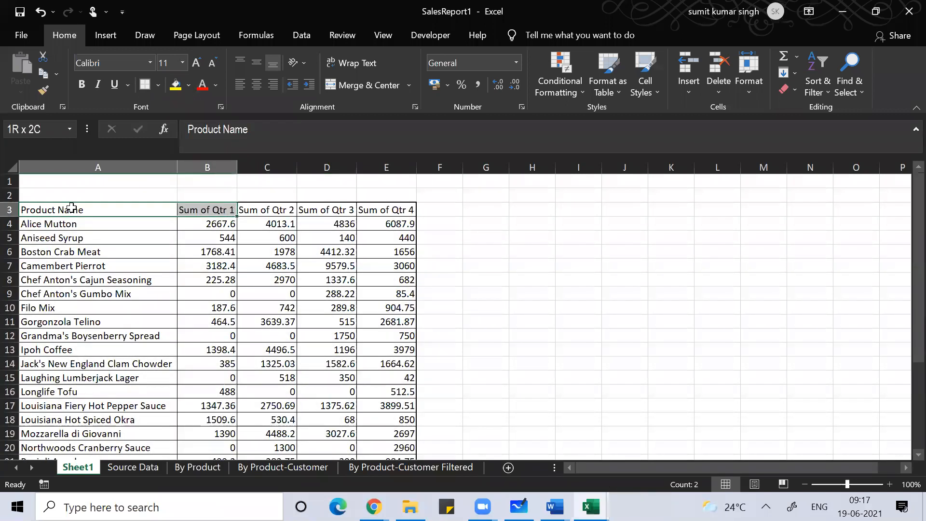
pyautogui.hotkey('shift', 'Right')
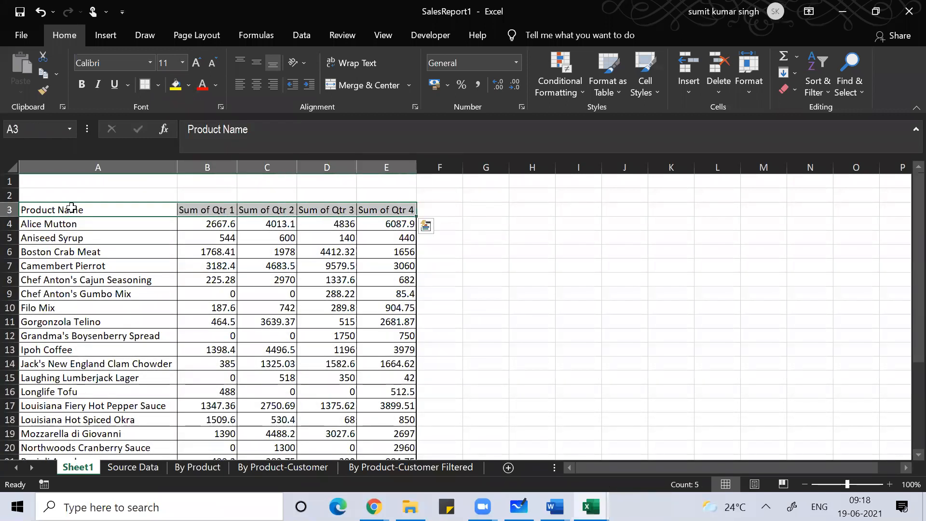
pyautogui.press('alt')
pyautogui.press('h')
pyautogui.press('f')
pyautogui.press('c')
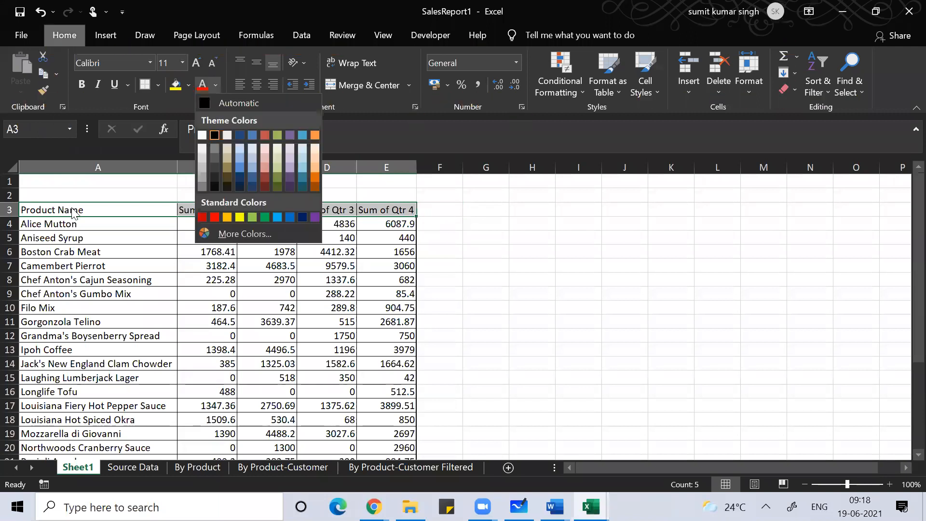
pyautogui.press('Down')
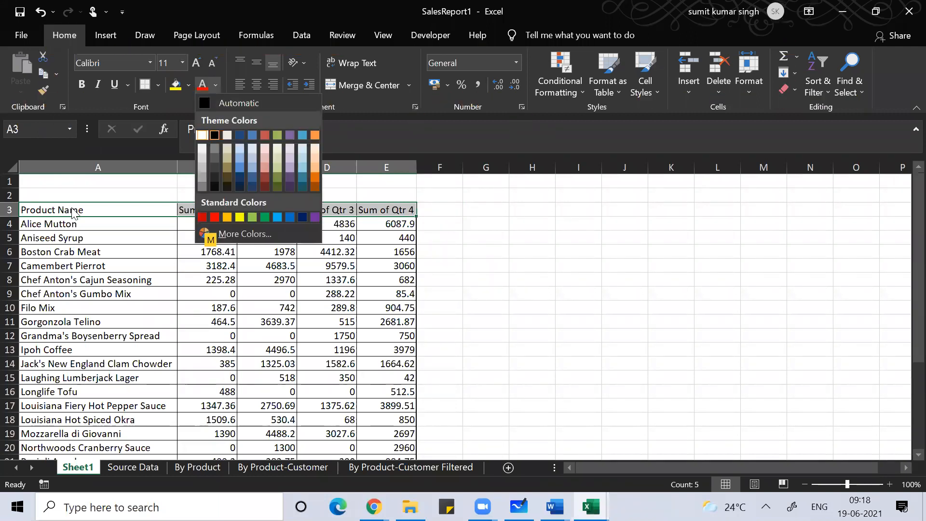
pyautogui.press('Right')
pyautogui.press('Right')
pyautogui.press('Right')
pyautogui.press('Right')
pyautogui.press('Right')
pyautogui.press('Right')
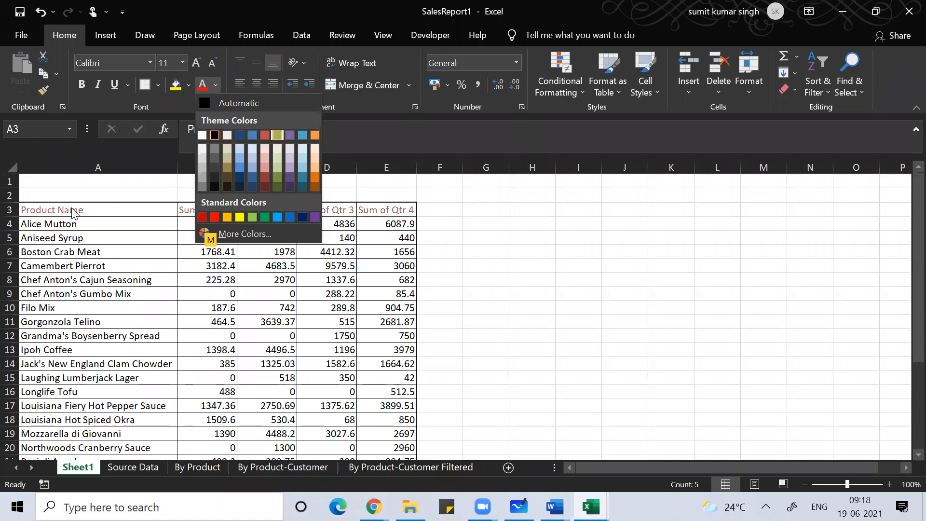
pyautogui.press('Return')
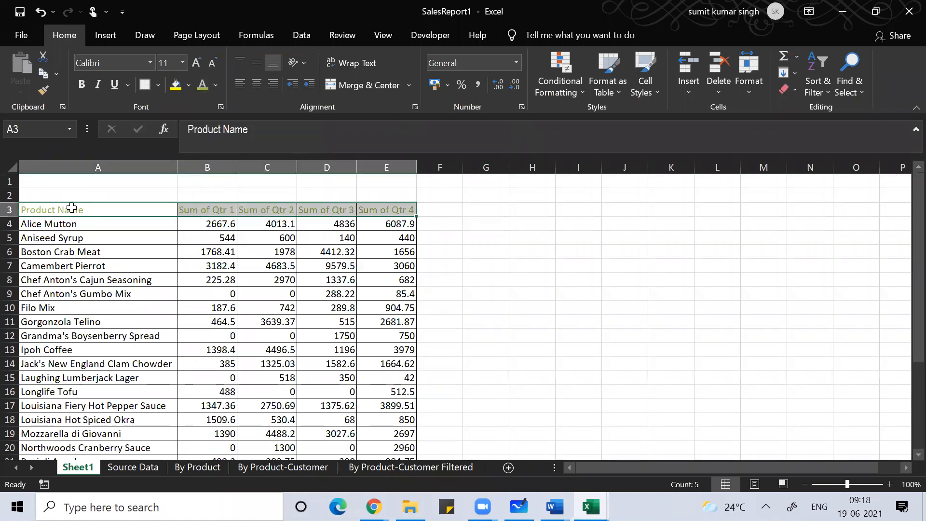
# Step: Fill the header row A3:E3 with red
pyautogui.press('alt')
pyautogui.press('h')
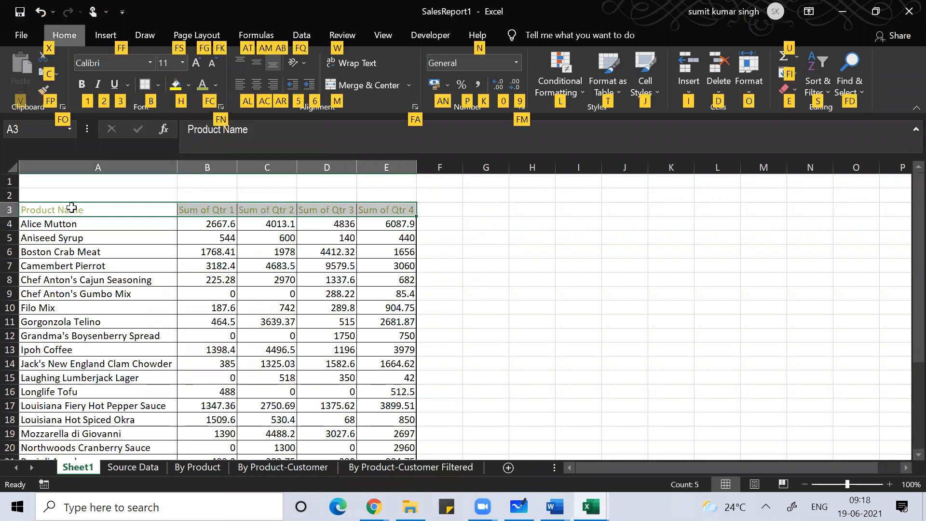
pyautogui.press('h')
pyautogui.press('Down')
pyautogui.press('Up')
pyautogui.press('Right')
pyautogui.press('Right')
pyautogui.press('Right')
pyautogui.press('Right')
pyautogui.press('Right')
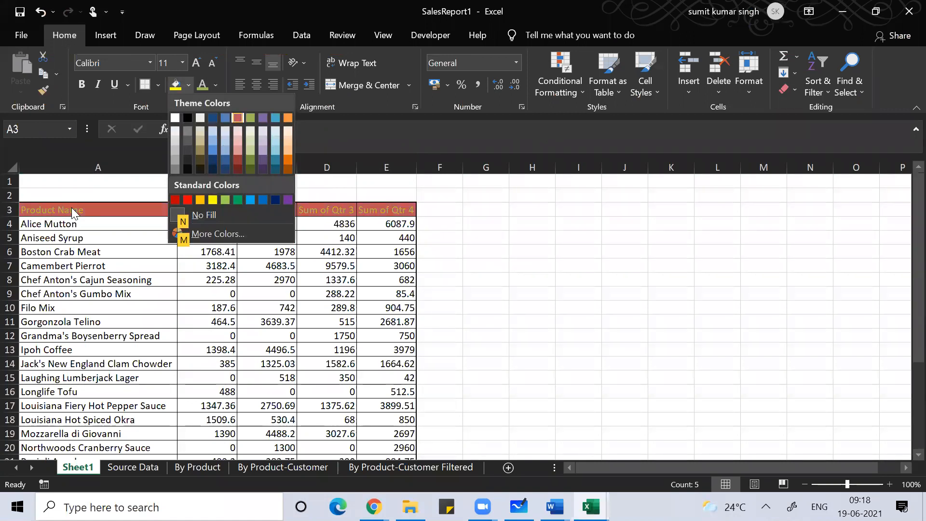
pyautogui.press('Return')
pyautogui.press('Down')
pyautogui.press('Down')
pyautogui.press('Down')
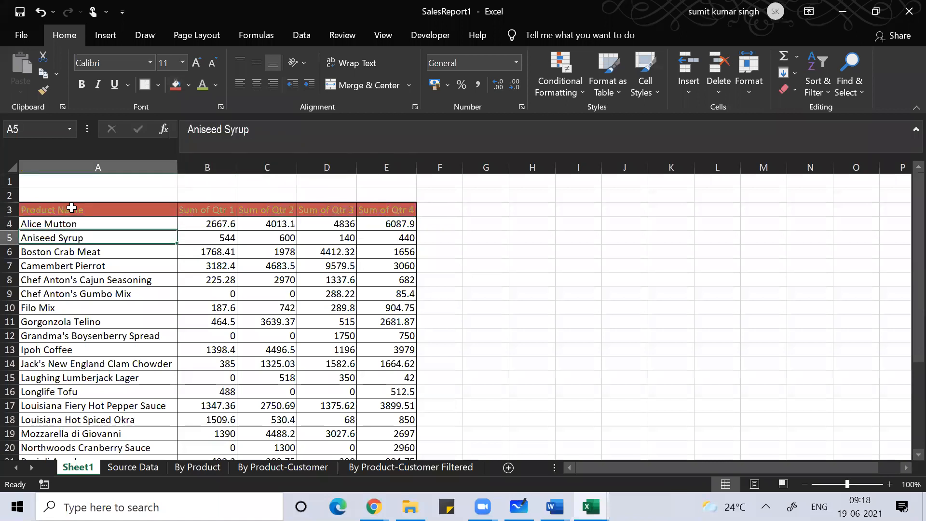
pyautogui.press('Right')
pyautogui.press('Right')
pyautogui.press('Right')
pyautogui.press('Right')
pyautogui.press('Right')
pyautogui.press('Right')
pyautogui.press('Right')
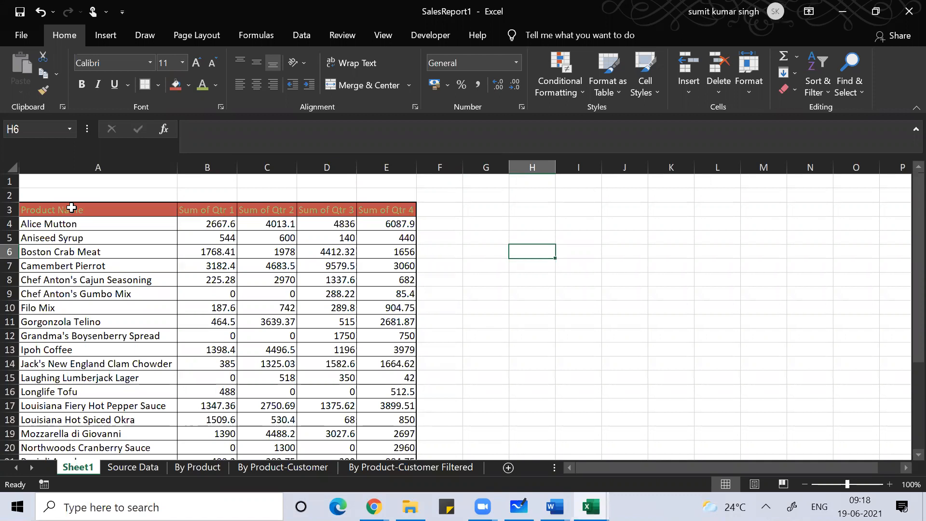
# Step: Enter the label 'Product Name' in cell H6
pyautogui.write('Pro')
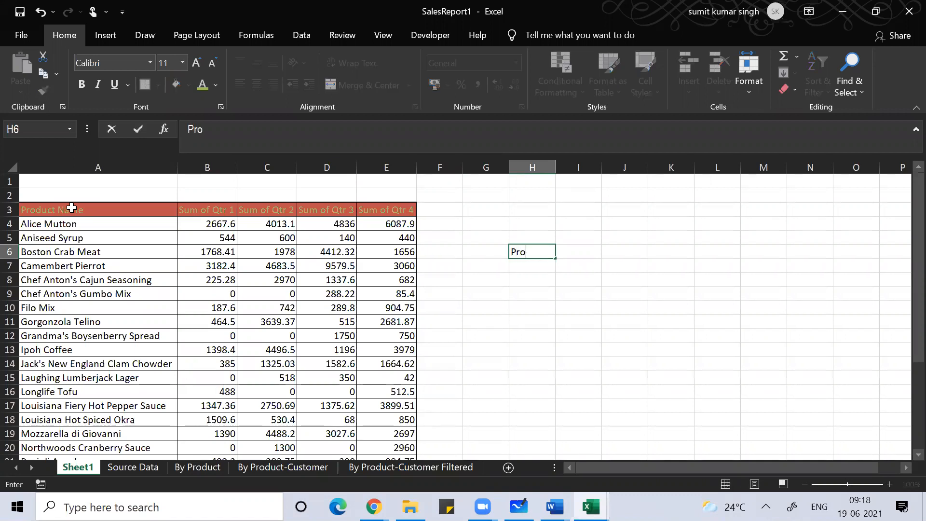
pyautogui.write('duct Name')
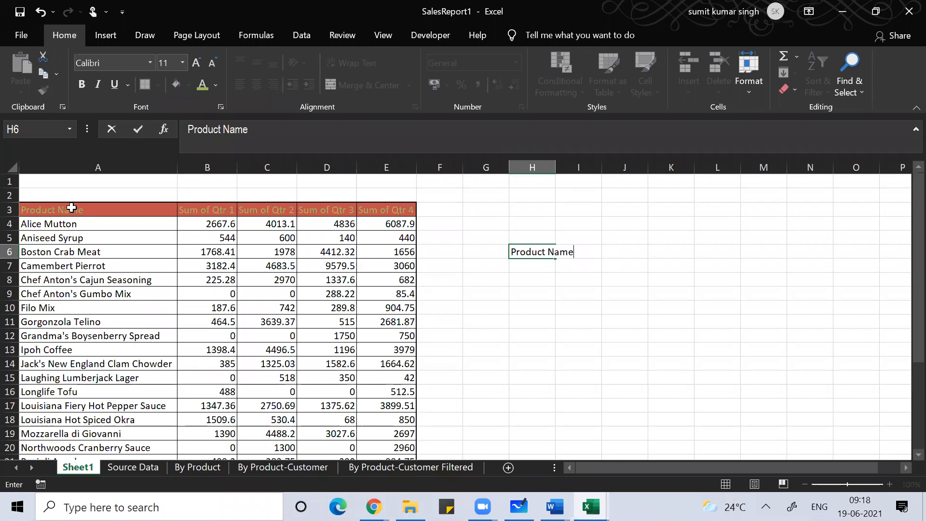
pyautogui.press('Tab')
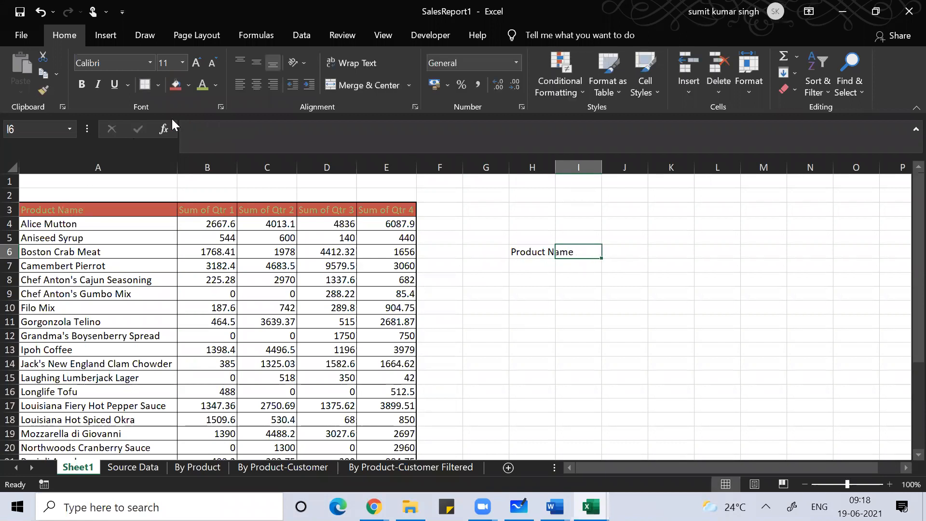
# Step: Widen column I and enter the header 'Sum of Qtr' in I6
pyautogui.hotkey('alt', 'Tab')
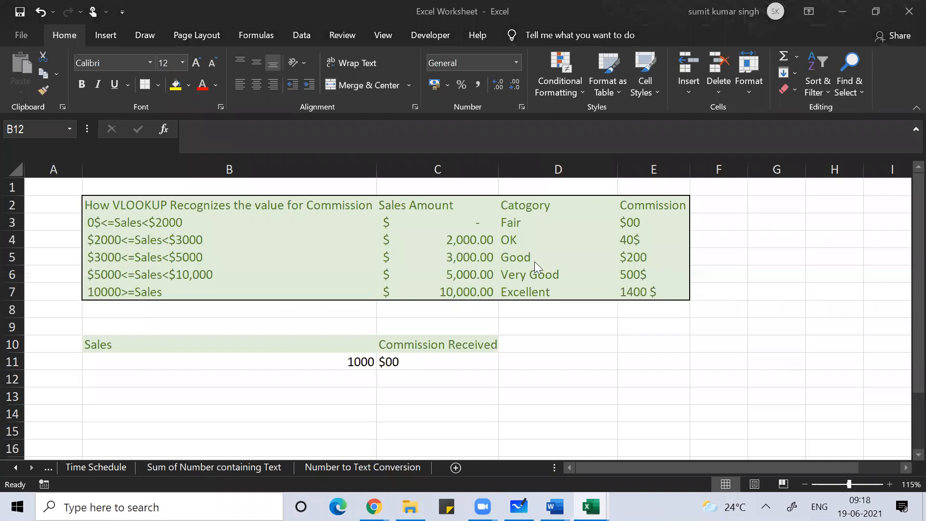
pyautogui.hotkey('alt', 'Tab')
pyautogui.moveTo(554, 172); pyautogui.dragTo(576, 171)
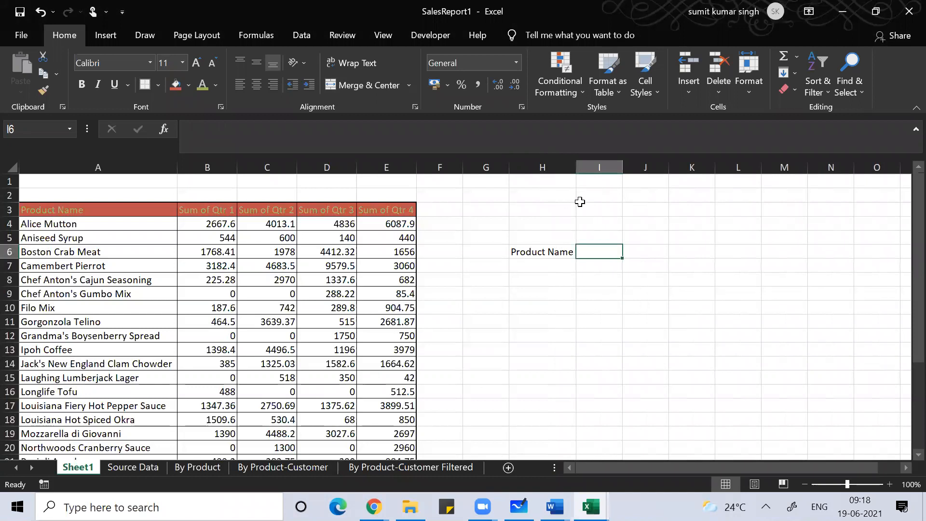
pyautogui.click(623, 165)
pyautogui.moveTo(622, 165); pyautogui.dragTo(668, 173)
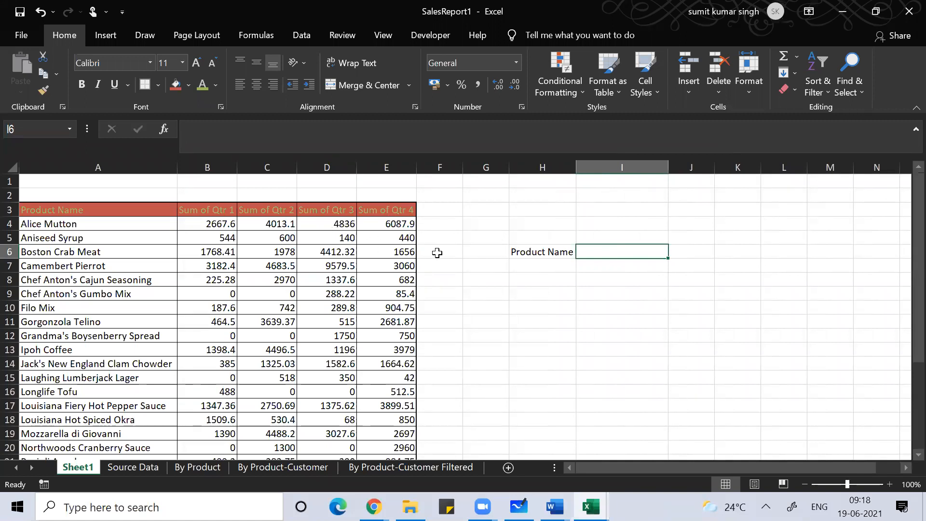
pyautogui.write('Sum of Q')
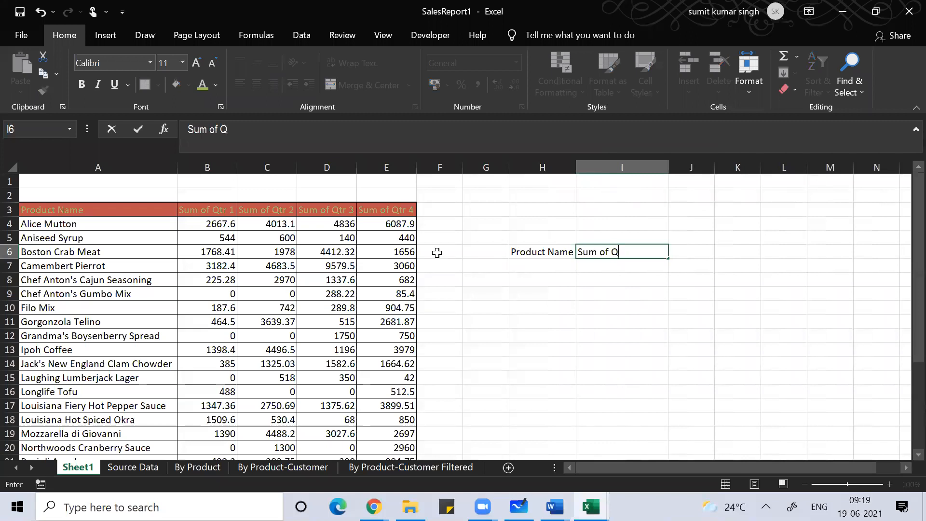
pyautogui.write('tr')
pyautogui.press('Return')
pyautogui.press('Left')
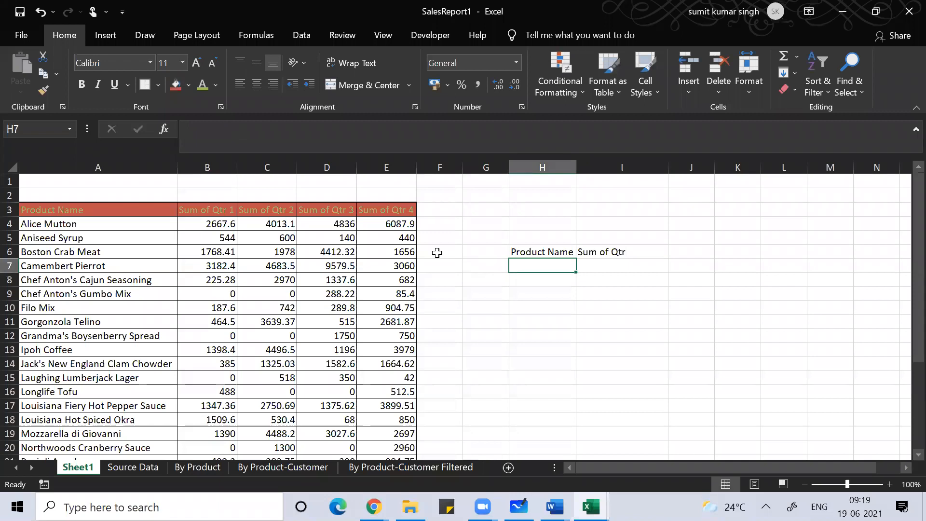
pyautogui.press('alt')
# Step: Add a List data validation to H7 with source =$A$4:$A$28
pyautogui.press('d')
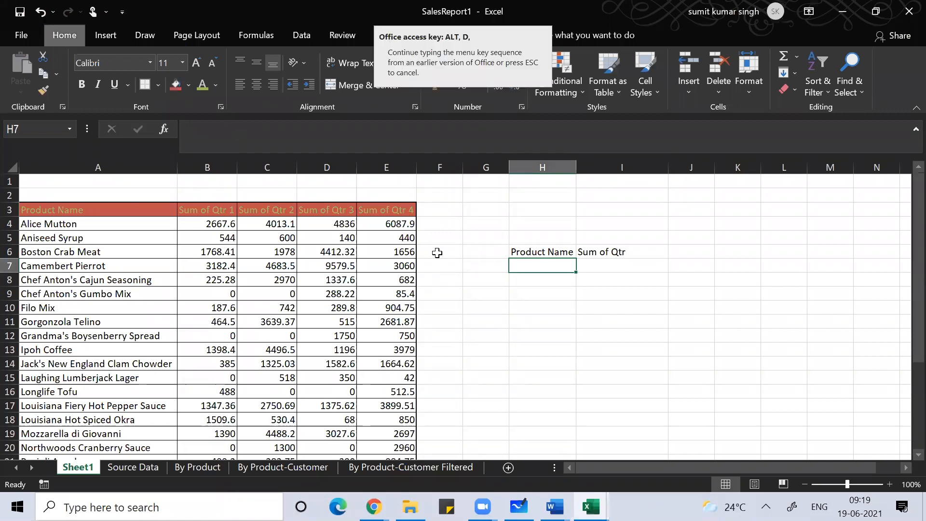
pyautogui.press('l')
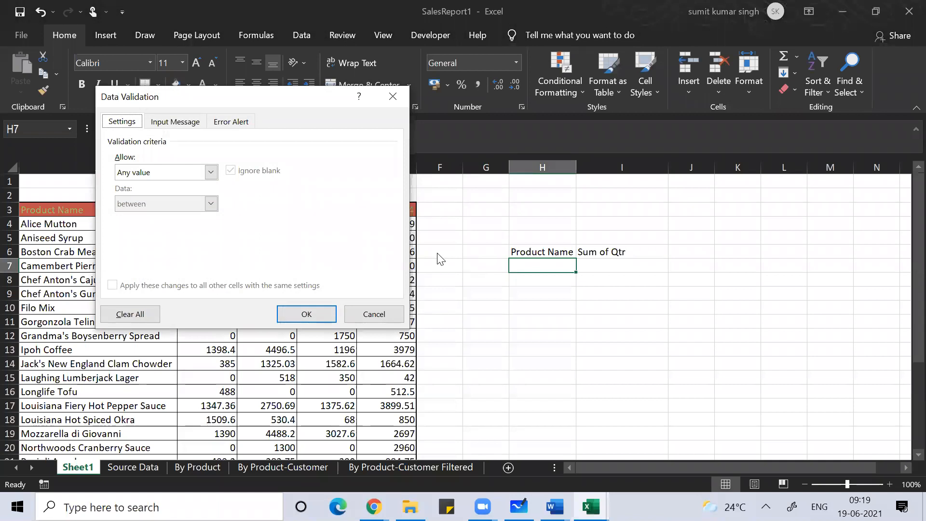
pyautogui.click(210, 172)
pyautogui.click(167, 218)
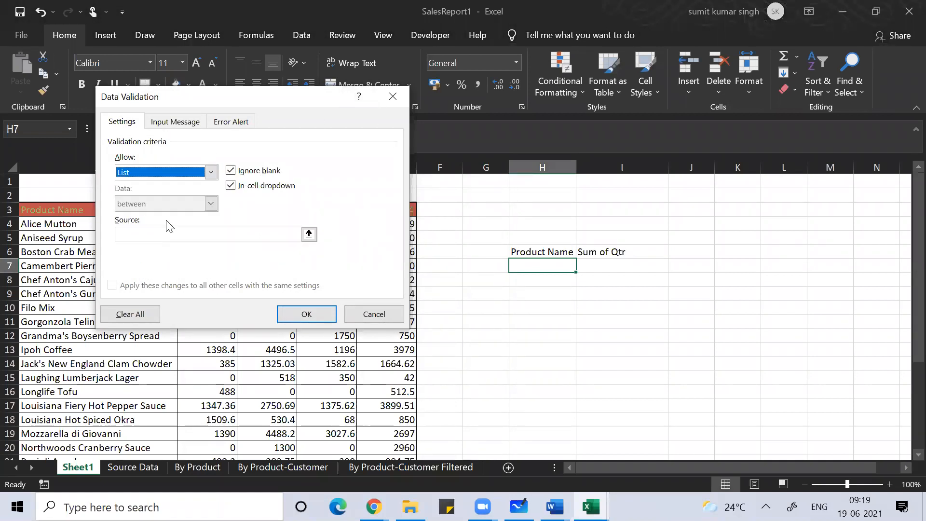
pyautogui.click(307, 235)
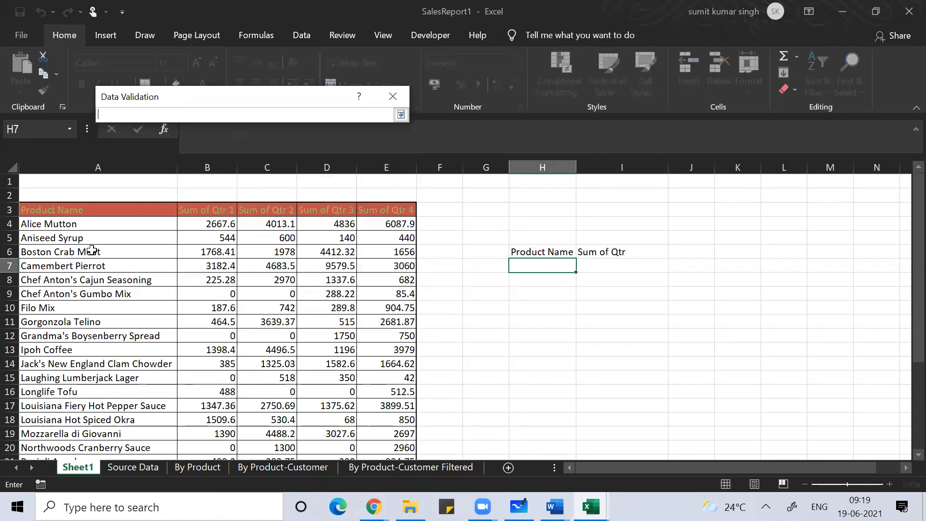
pyautogui.click(84, 228)
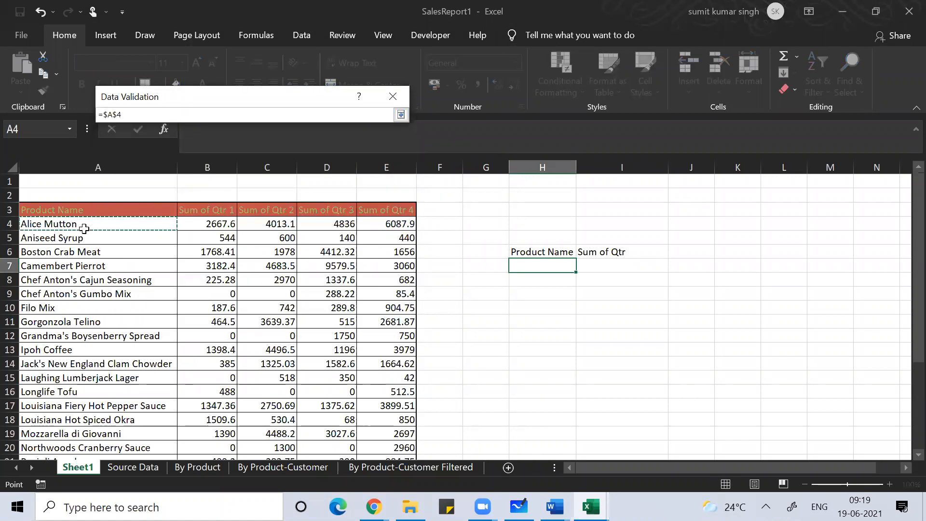
pyautogui.hotkey('ctrl', 'shift', 'Down')
pyautogui.hotkey('shift', 'Up')
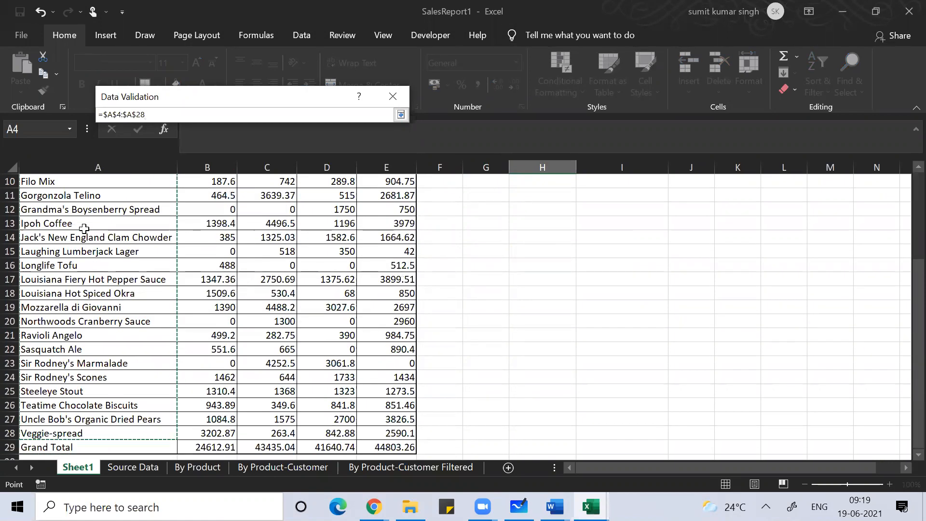
pyautogui.click(400, 119)
pyautogui.click(307, 314)
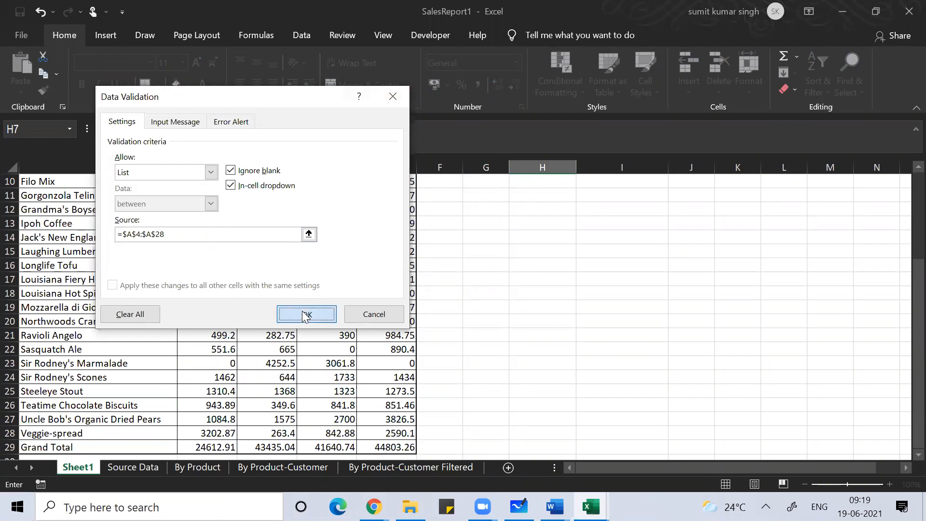
# Step: Choose Camembert Pierrot in H7's dropdown and autofit column H
pyautogui.press('Up')
pyautogui.press('Down')
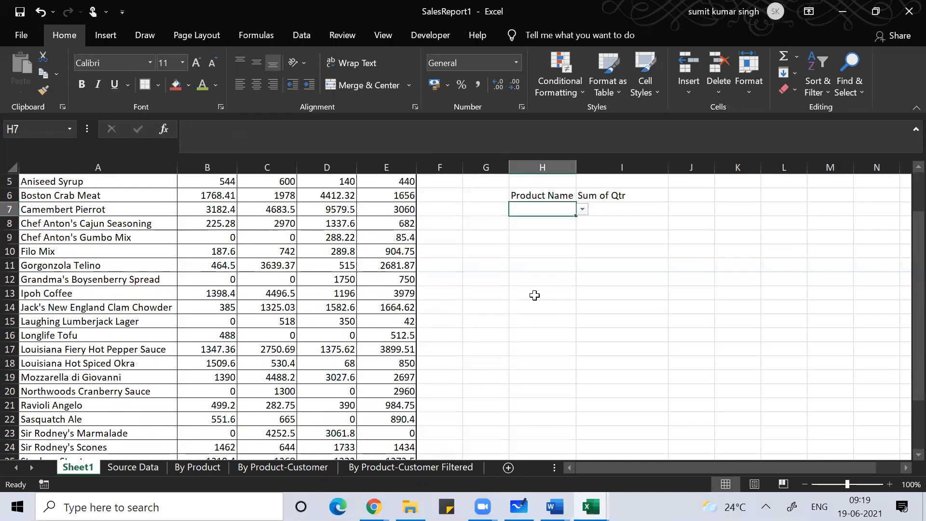
pyautogui.click(582, 209)
pyautogui.click(551, 251)
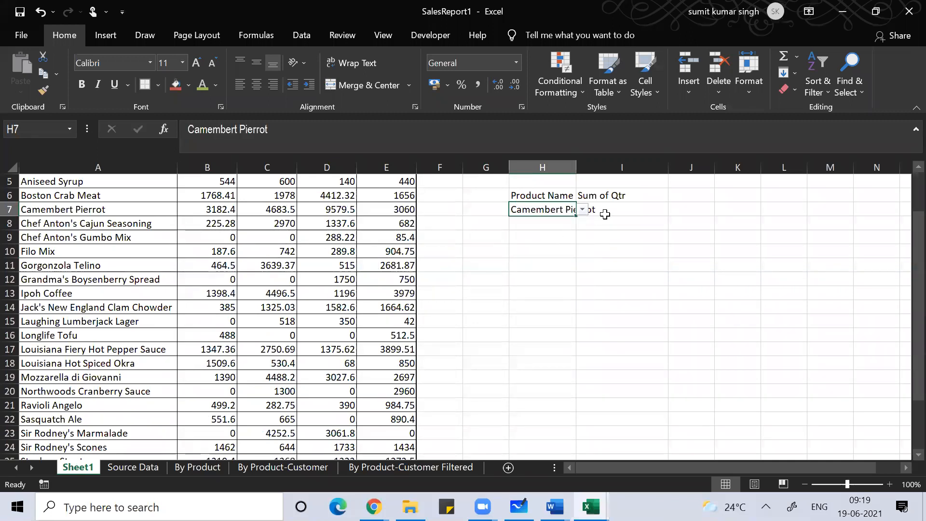
pyautogui.doubleClick(577, 167)
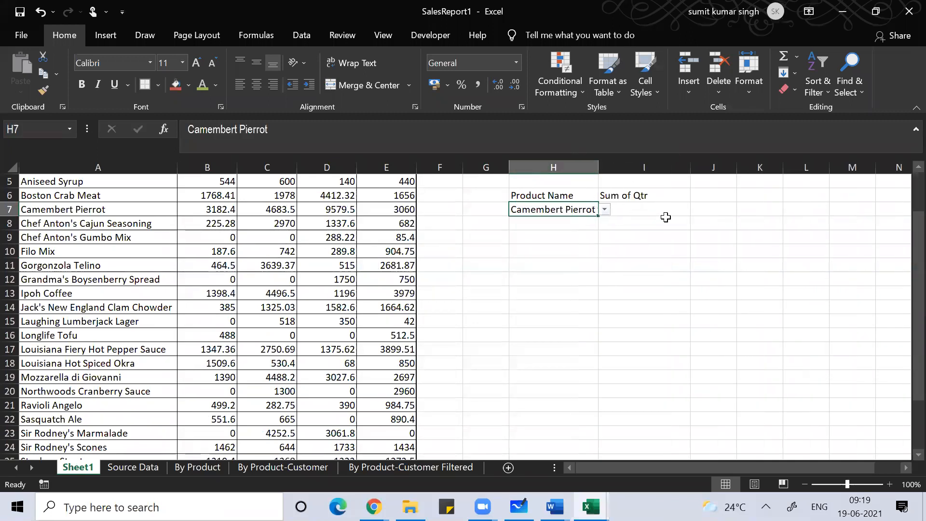
pyautogui.click(650, 211)
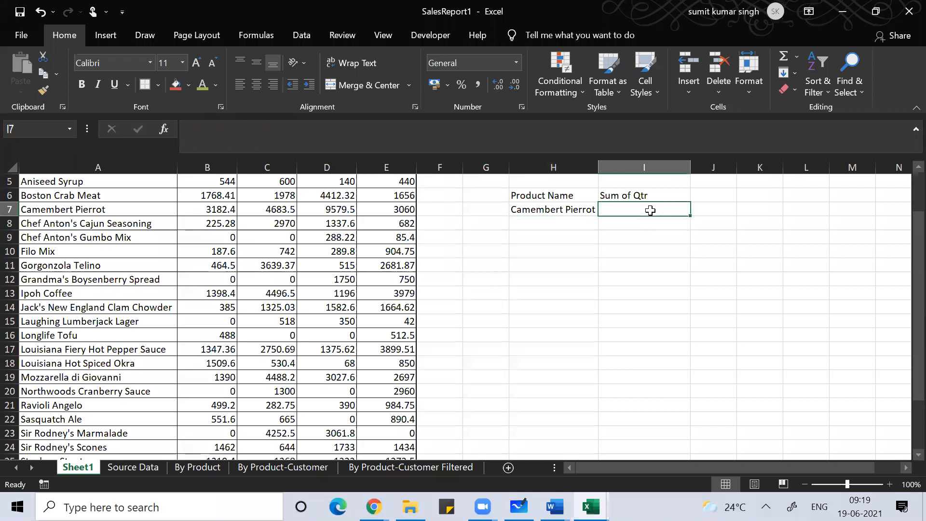
pyautogui.hotkey('alt', 'd')
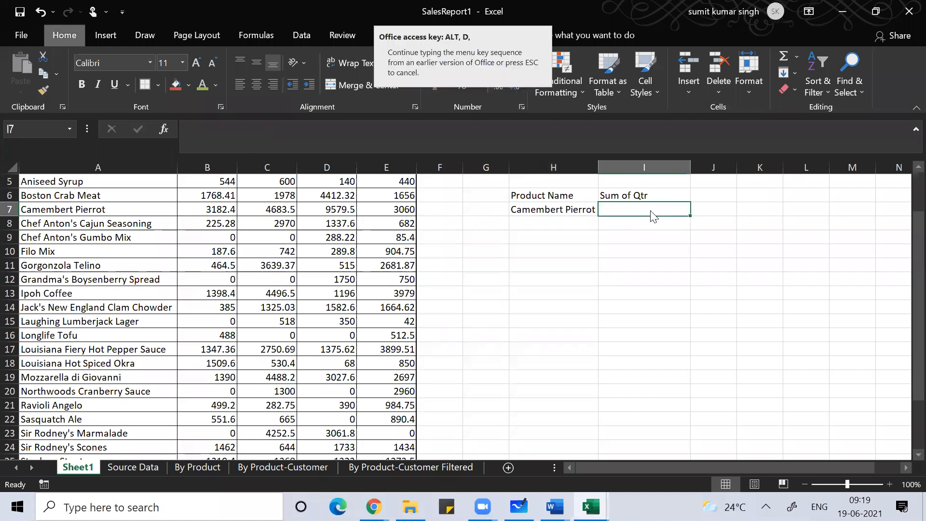
# Step: Add a List data validation to I7 with source =$A$3:$E$3
pyautogui.press('l')
pyautogui.click(210, 172)
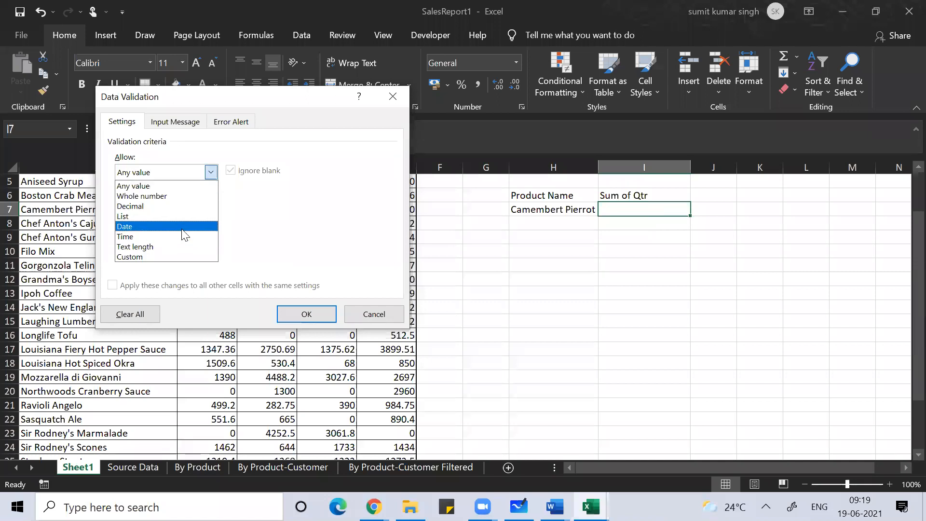
pyautogui.click(199, 219)
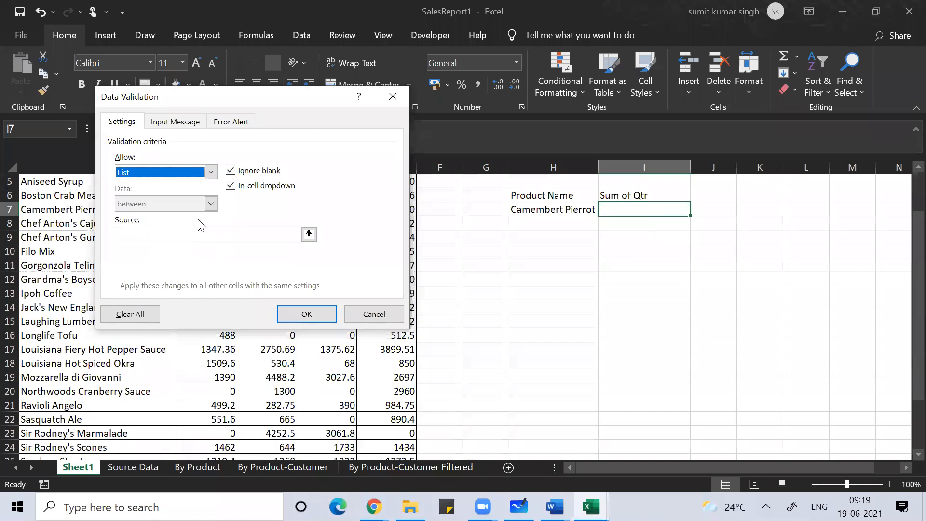
pyautogui.click(309, 237)
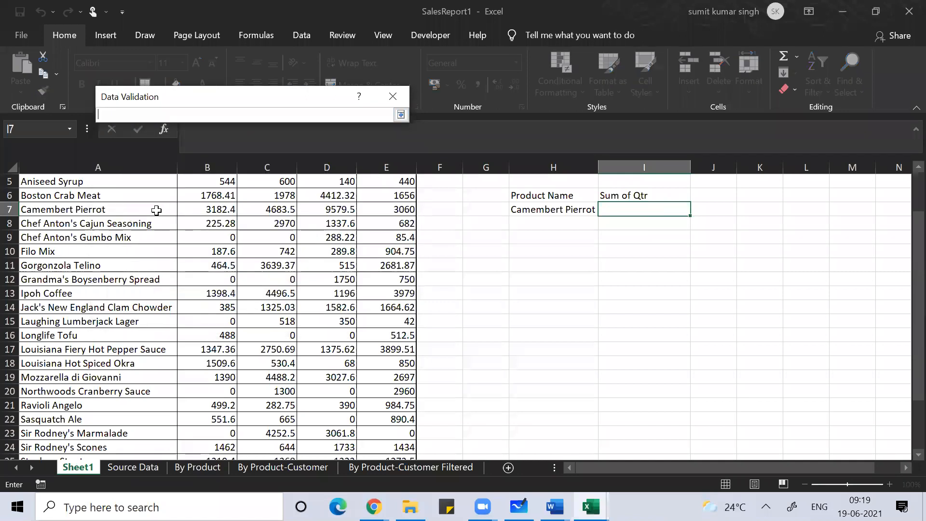
pyautogui.click(87, 226)
pyautogui.press('Up')
pyautogui.press('Up')
pyautogui.press('Up')
pyautogui.press('Up')
pyautogui.press('Up')
pyautogui.press('Up')
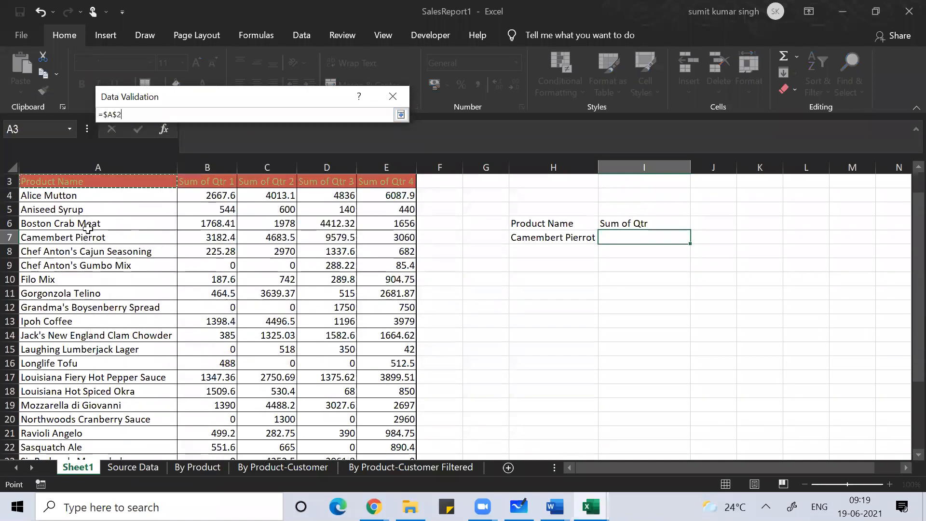
pyautogui.press('Down')
pyautogui.hotkey('shift', 'Right')
pyautogui.hotkey('shift', 'Right')
pyautogui.hotkey('shift', 'Right')
pyautogui.hotkey('shift', 'Right')
pyautogui.hotkey('shift', 'Right')
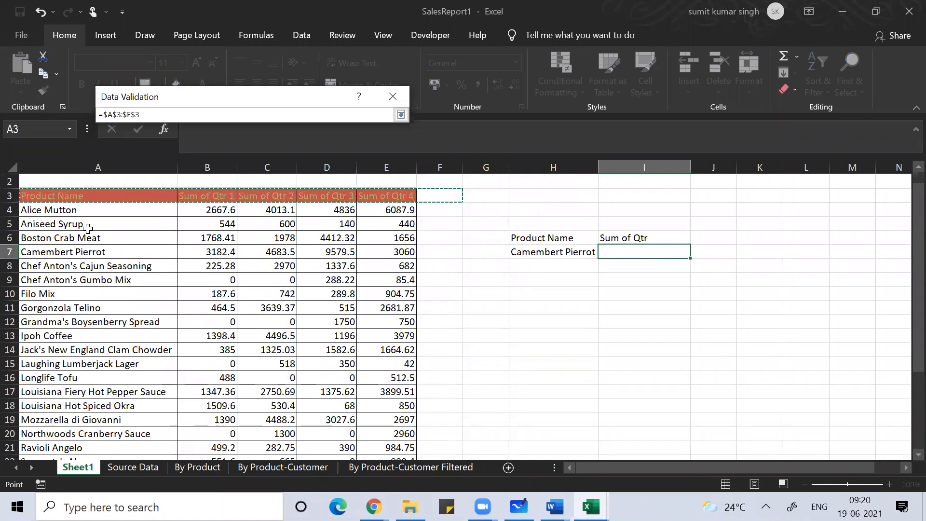
pyautogui.hotkey('shift', 'Left')
pyautogui.click(400, 115)
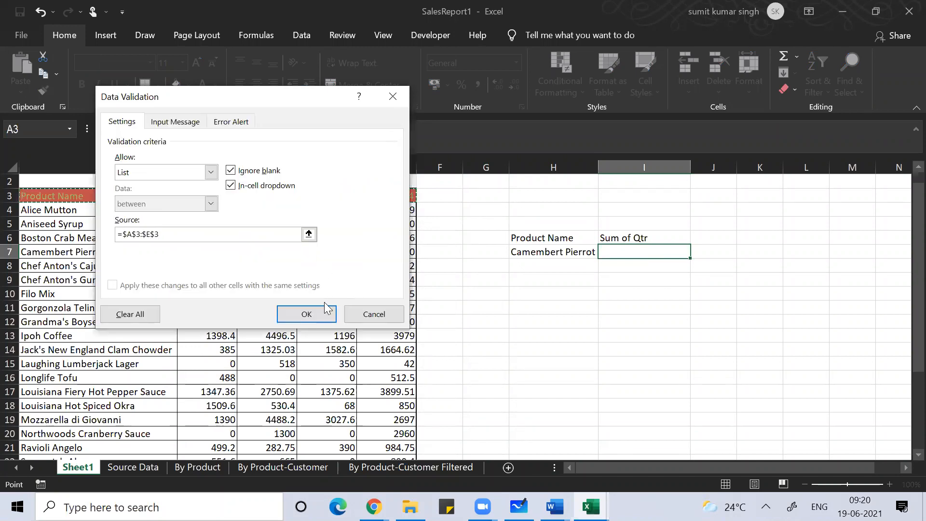
pyautogui.click(308, 313)
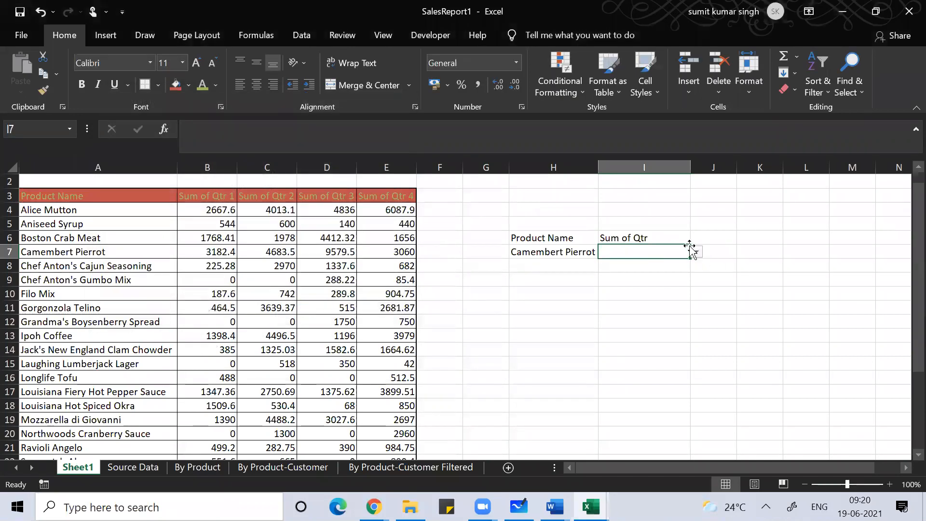
# Step: Choose Sum of Qtr 3 from I7's dropdown
pyautogui.click(697, 253)
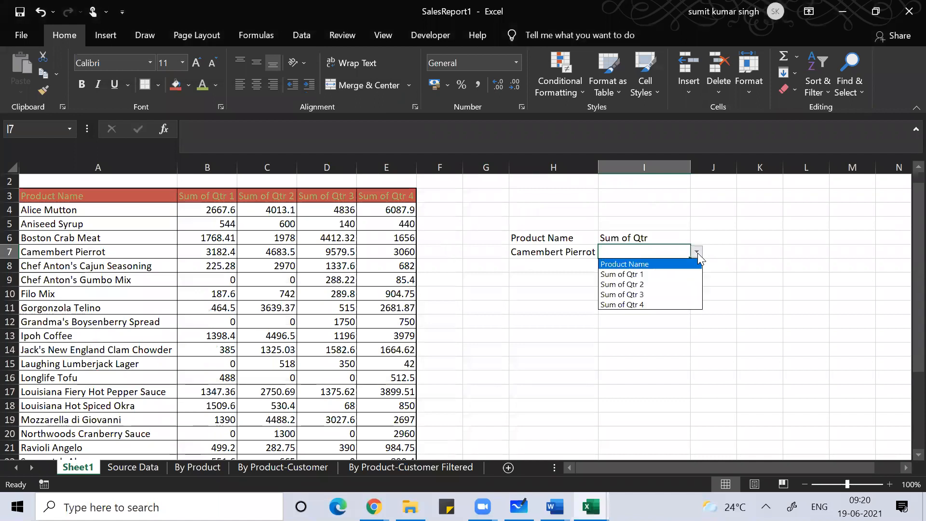
pyautogui.click(667, 292)
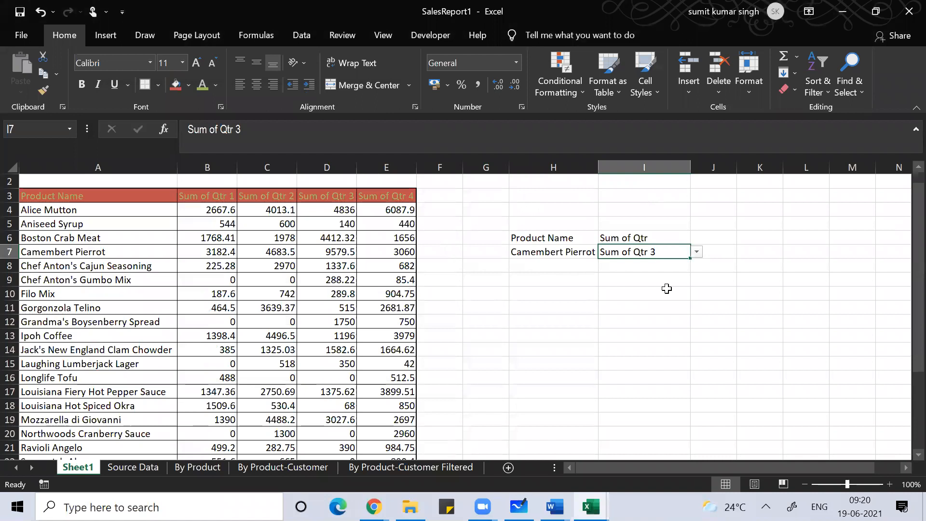
pyautogui.press('Left')
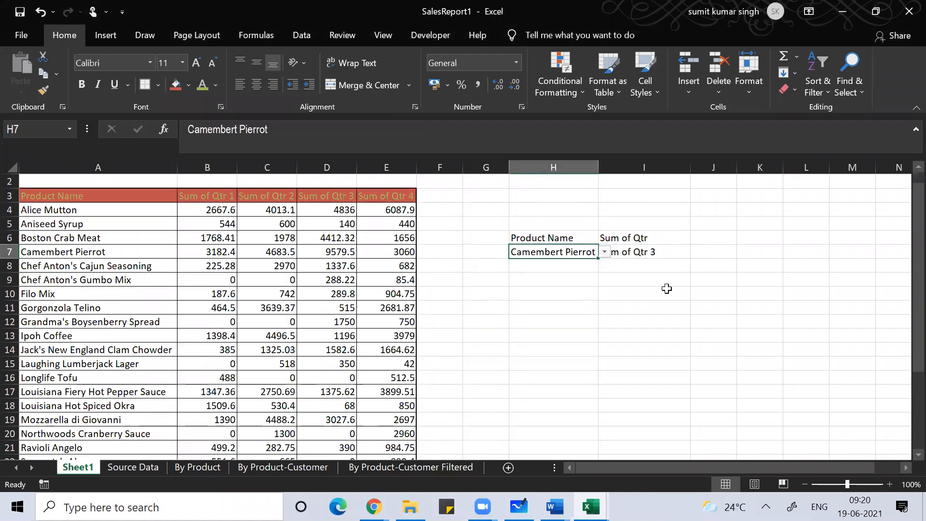
pyautogui.press('Right')
# Step: Enter the label 'Value' in G9, below the product and quarter picks, then return to H7
pyautogui.press('Down')
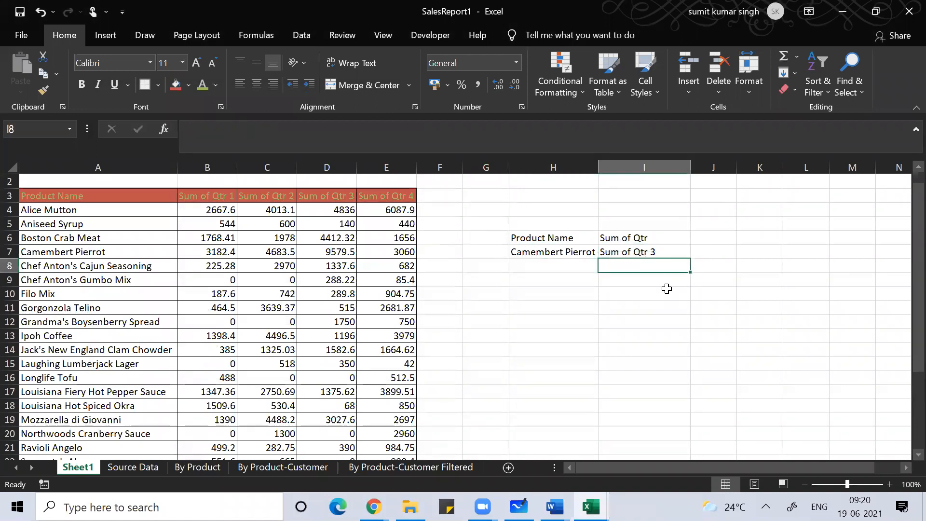
pyautogui.press('Left')
pyautogui.press('Left')
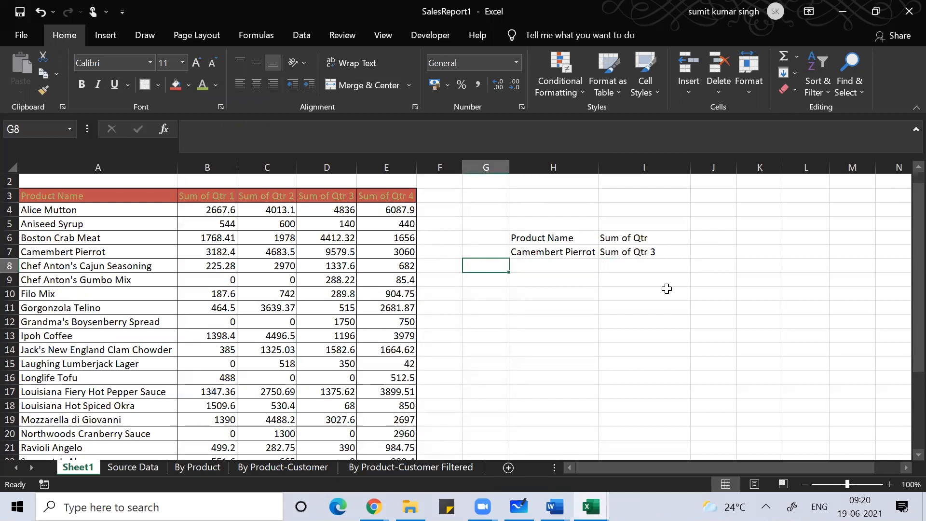
pyautogui.press('Down')
pyautogui.write('Value')
pyautogui.press('Tab')
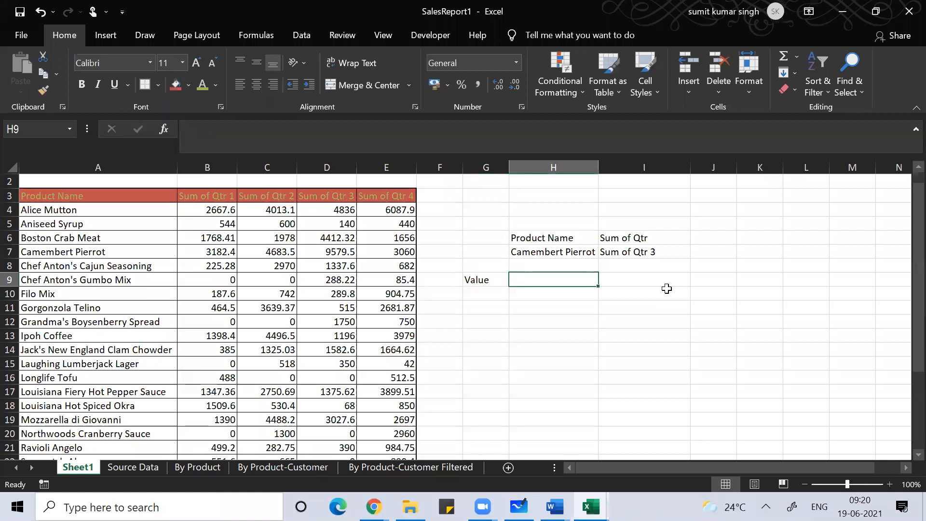
pyautogui.press('Up')
pyautogui.press('Up')
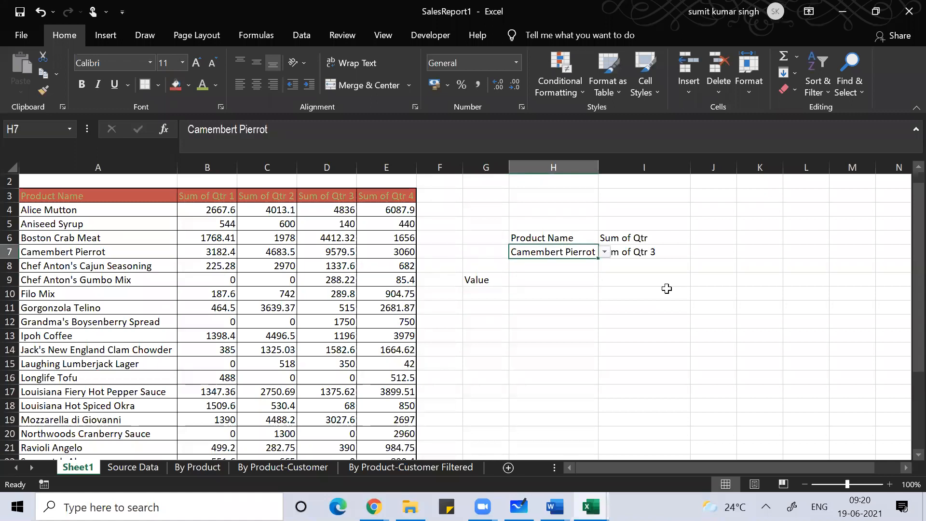
pyautogui.click(575, 293)
pyautogui.click(566, 252)
# Step: Select the product table A4:E29 and start a new conditional formatting rule
pyautogui.click(109, 210)
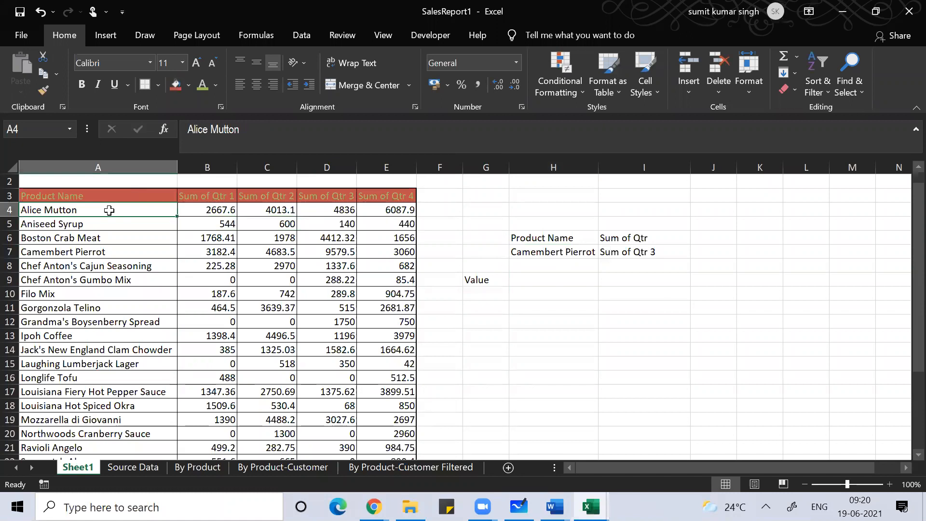
pyautogui.hotkey('ctrl', 'shift', 'Right')
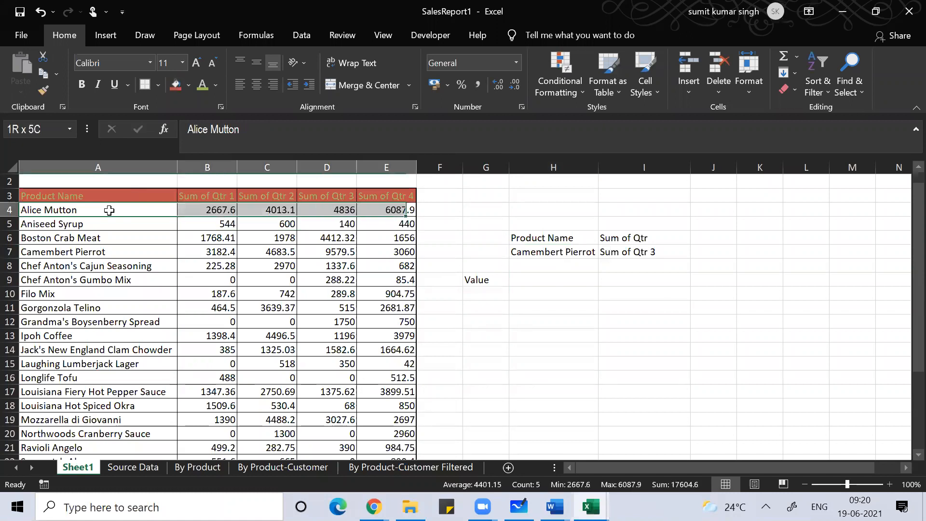
pyautogui.hotkey('ctrl', 'shift', 'Down')
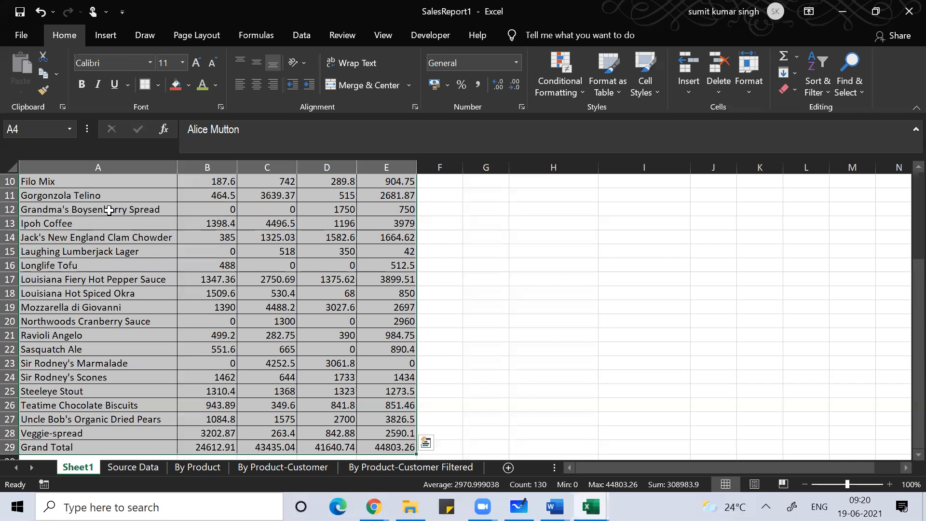
pyautogui.press('alt')
pyautogui.press('d')
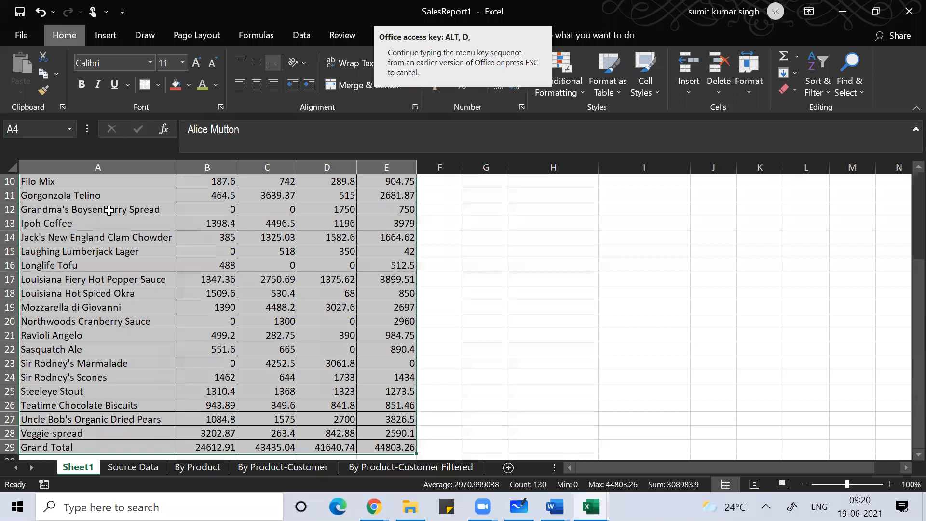
pyautogui.press('Escape')
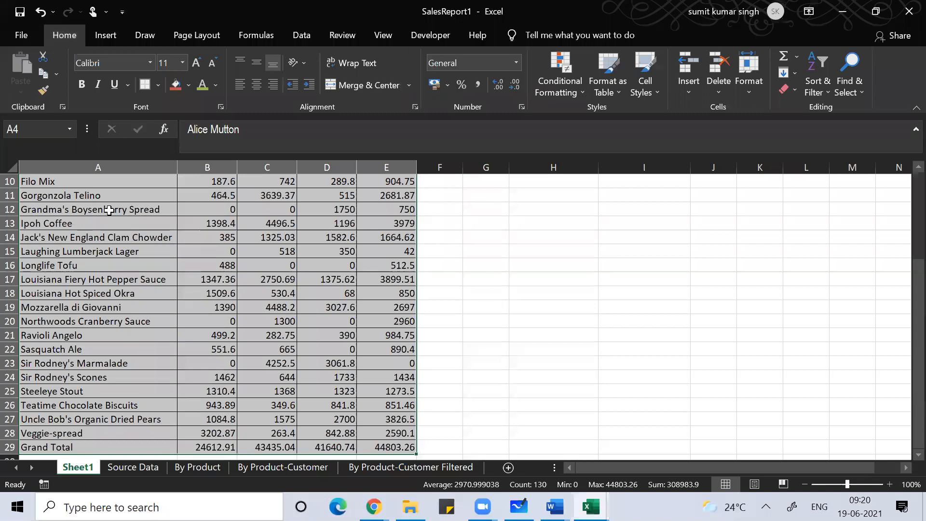
pyautogui.press('alt')
pyautogui.press('h')
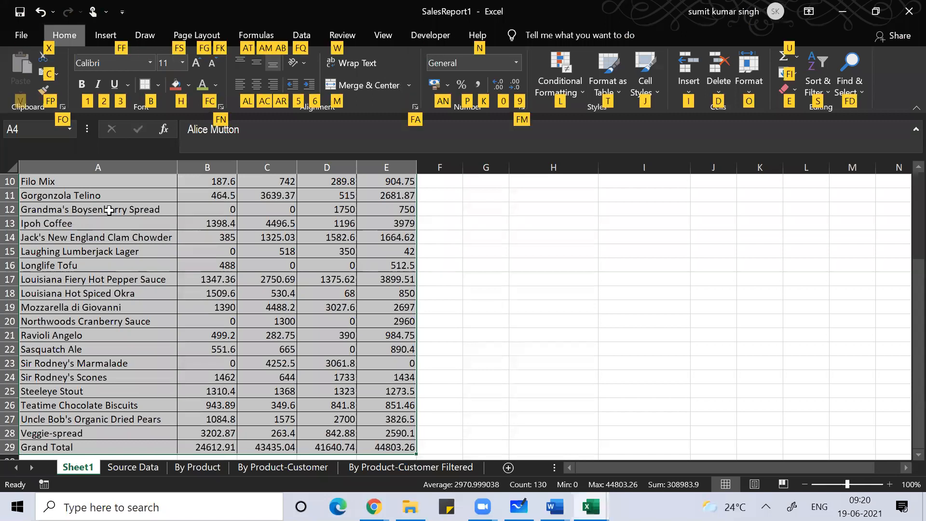
pyautogui.press('l')
pyautogui.press('n')
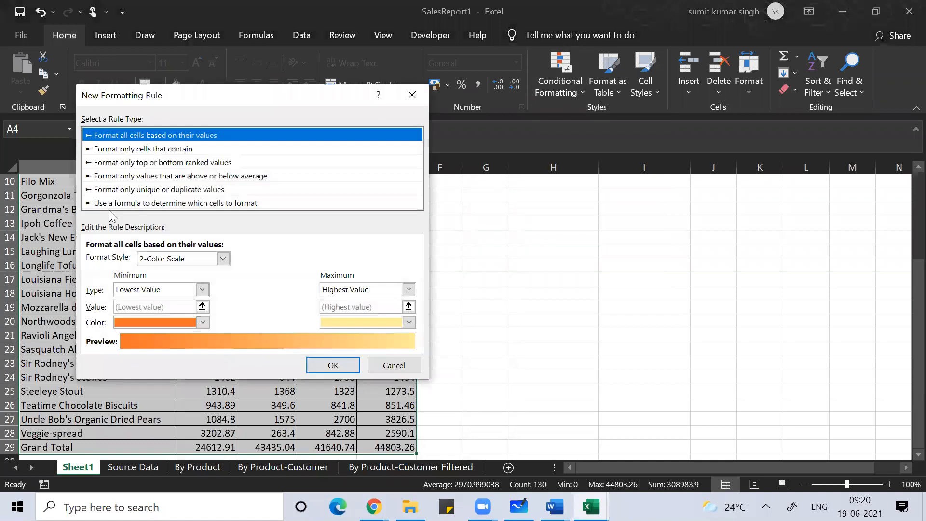
# Step: Use a formula rule =$A4=$H$7 to match each row's product against H7
pyautogui.click(113, 202)
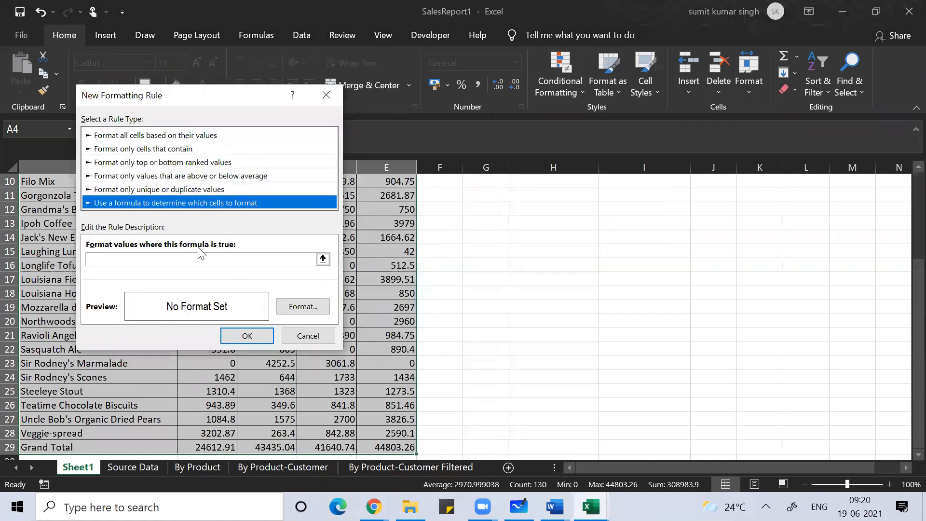
pyautogui.click(184, 263)
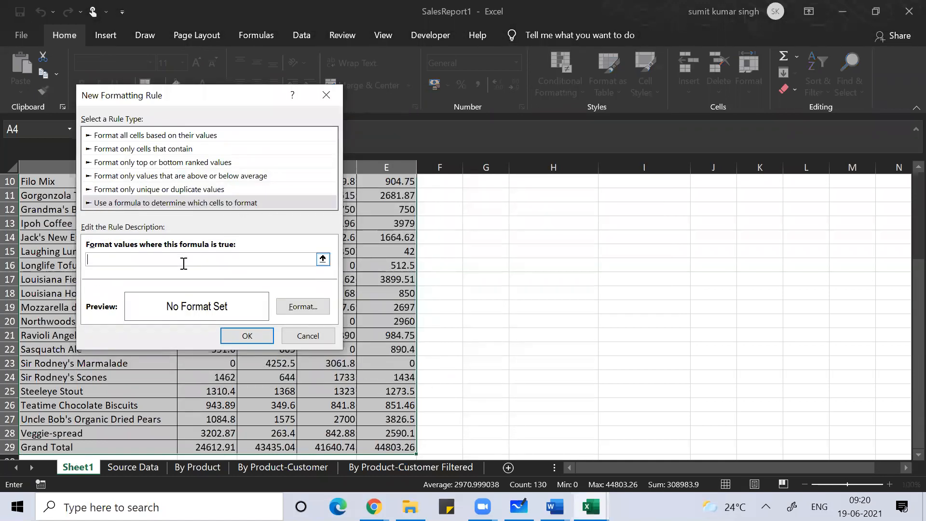
pyautogui.write('=')
pyautogui.click(46, 251)
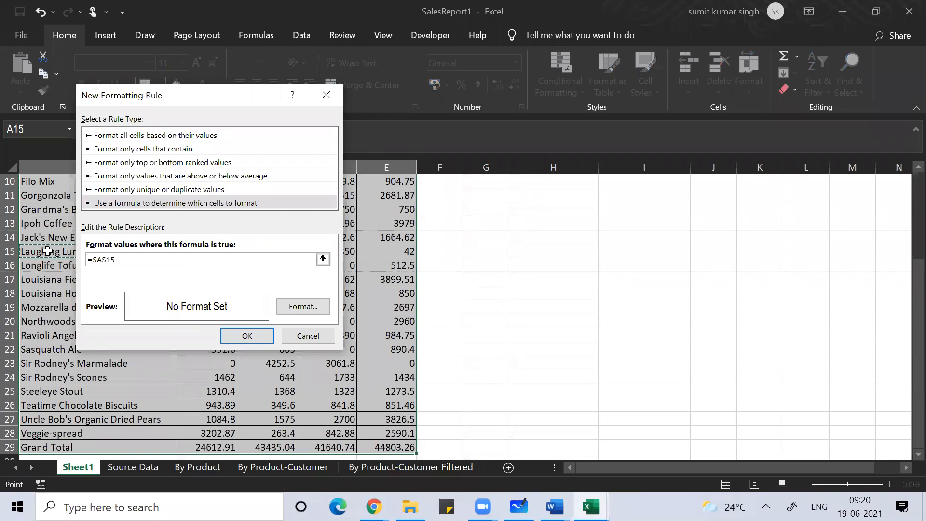
pyautogui.scroll(3, 47, 251)
pyautogui.click(23, 182)
pyautogui.click(24, 195)
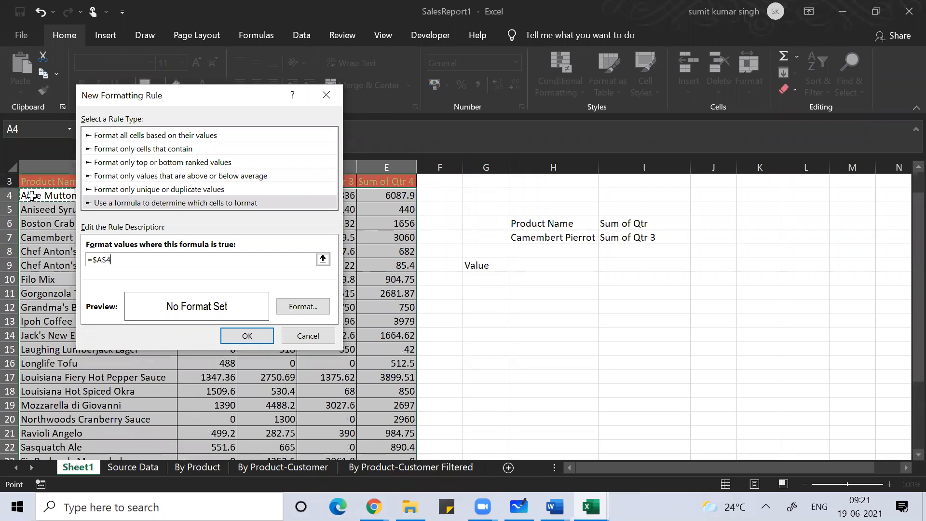
pyautogui.click(139, 261)
pyautogui.press('BackSpace')
pyautogui.press('BackSpace')
pyautogui.write('4=')
pyautogui.click(543, 240)
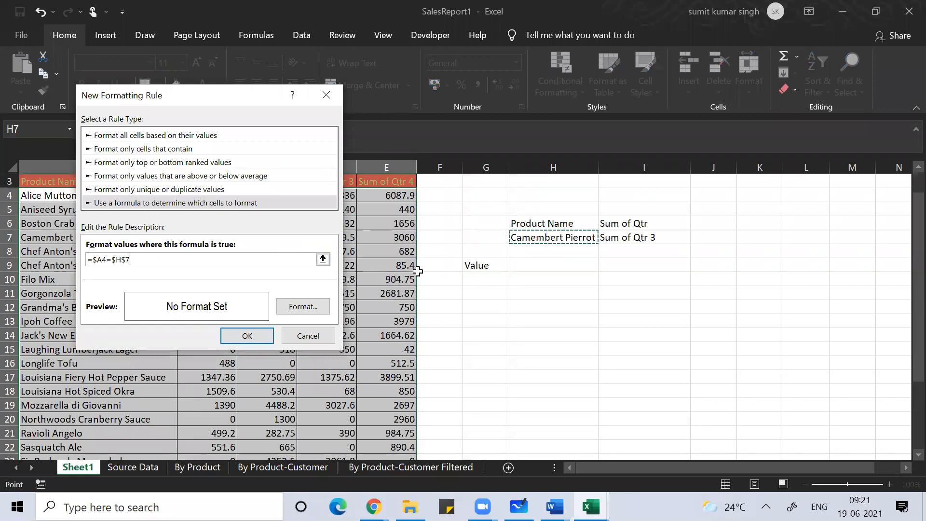
# Step: Give the rule a yellow fill, apply it, and clear the selection
pyautogui.click(315, 306)
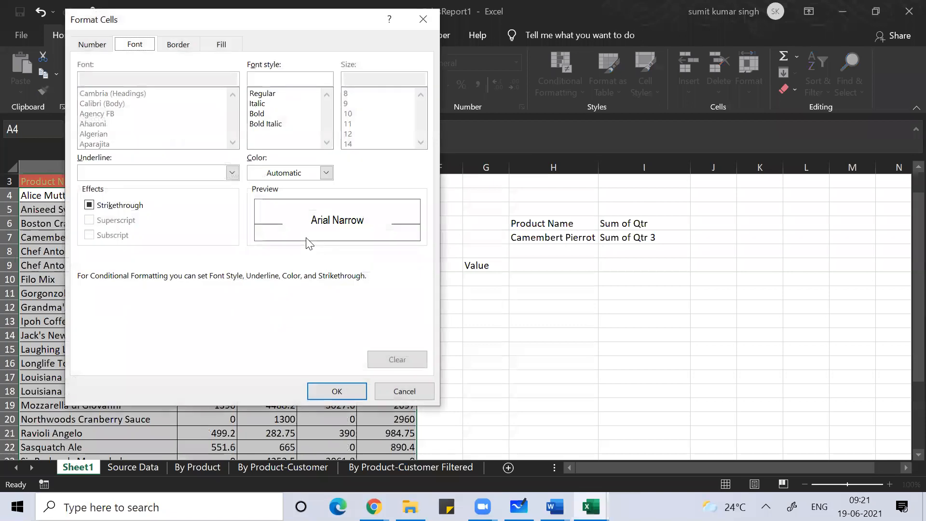
pyautogui.click(223, 45)
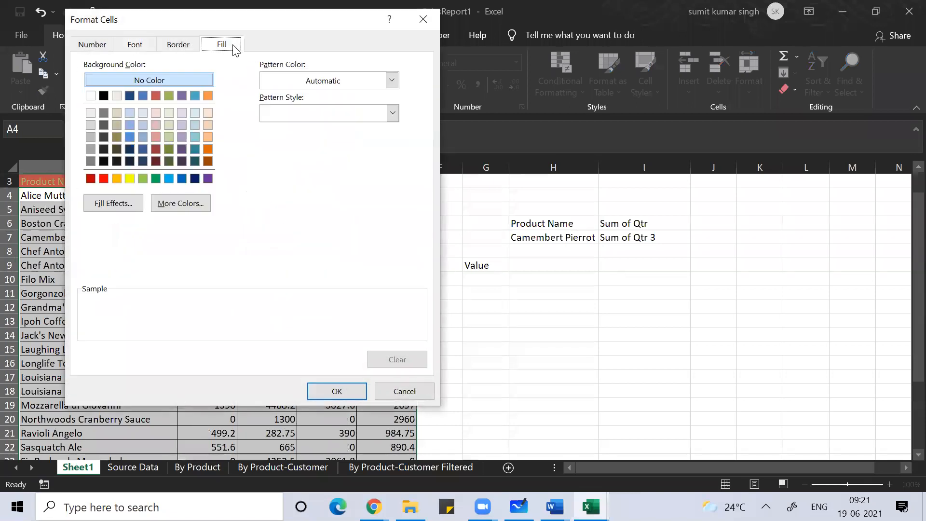
pyautogui.click(129, 179)
pyautogui.click(333, 389)
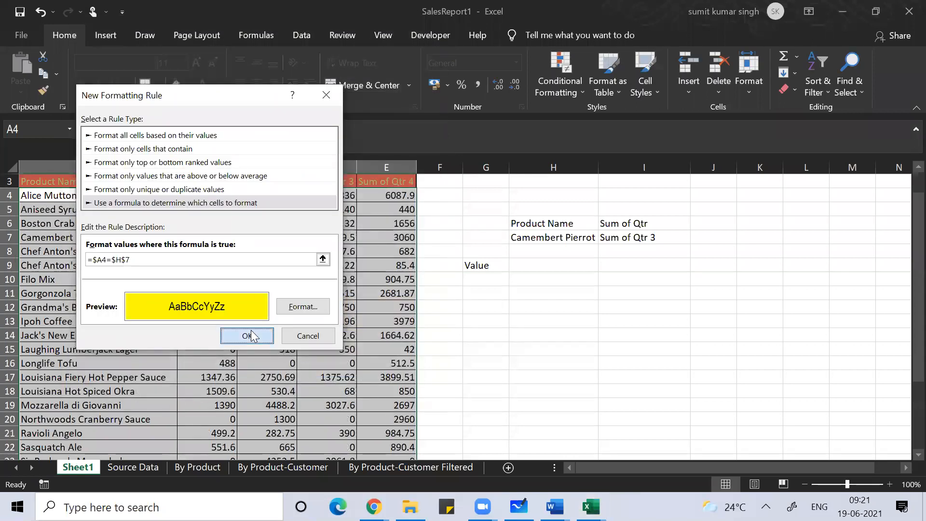
pyautogui.click(249, 332)
pyautogui.click(632, 294)
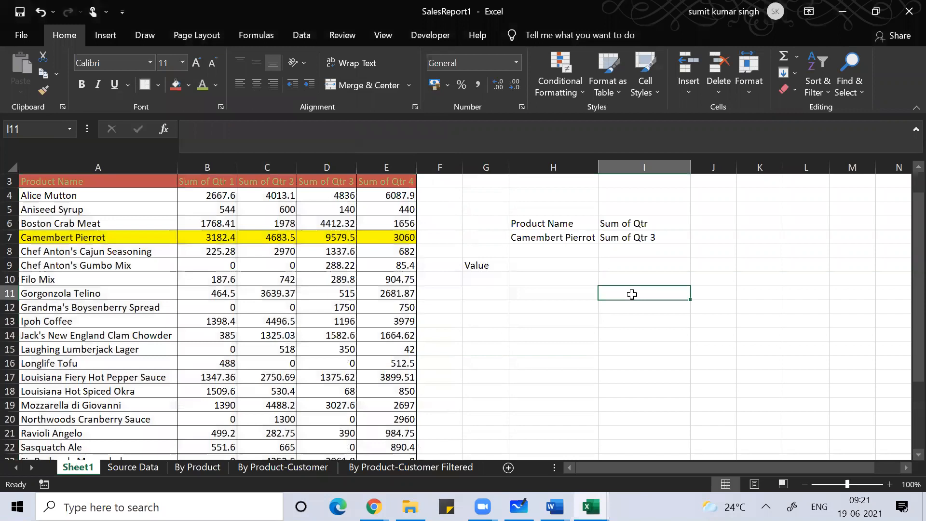
# Step: Put a placeholder entry in H9 and enlarge its font size
pyautogui.click(562, 264)
pyautogui.write('=v')
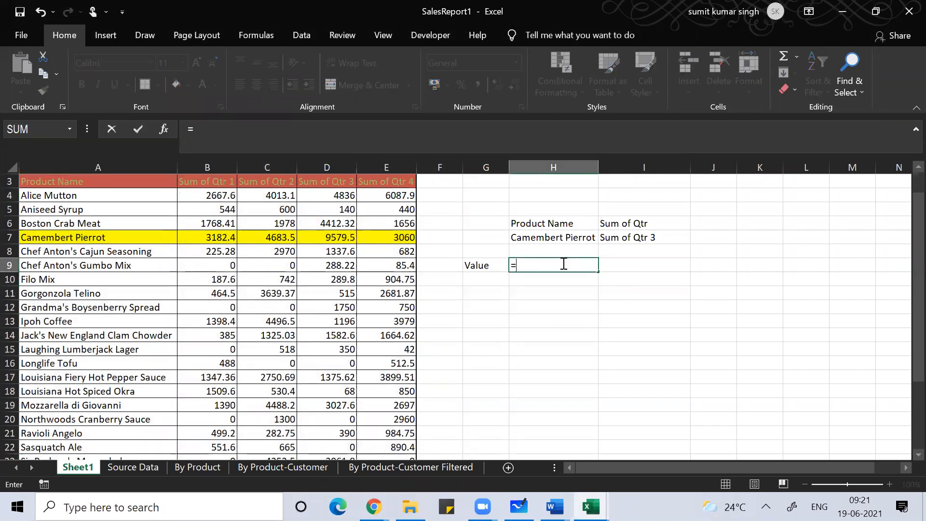
pyautogui.press('Escape')
pyautogui.press('Escape')
pyautogui.write('a')
pyautogui.press('Return')
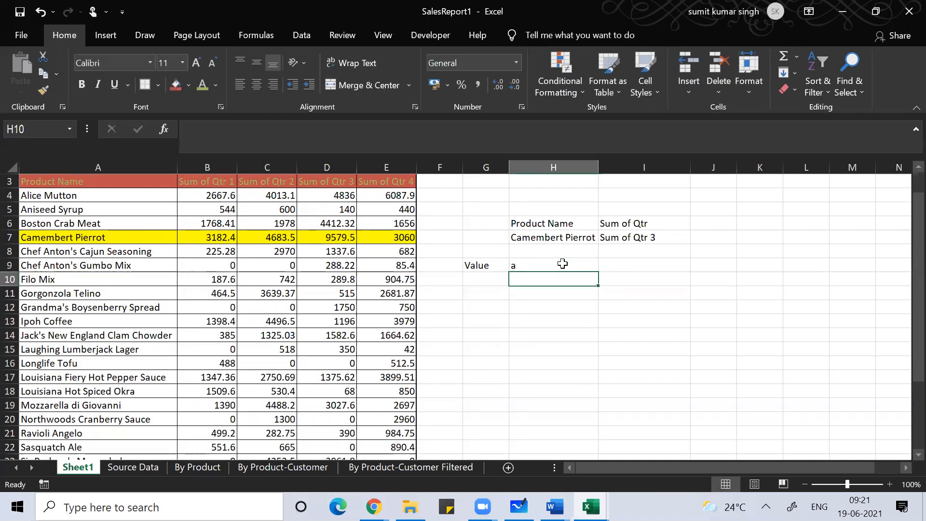
pyautogui.click(562, 263)
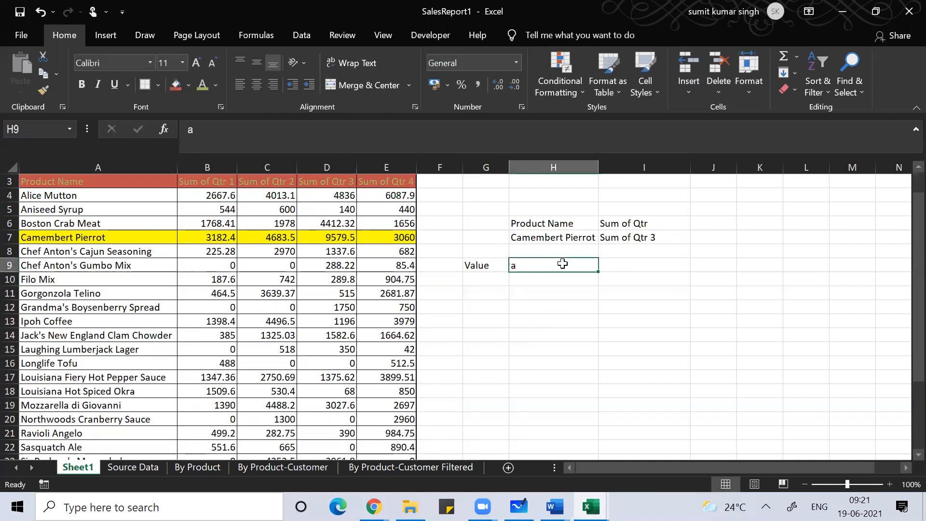
pyautogui.click(197, 56)
pyautogui.click(197, 56)
pyautogui.click(197, 56)
pyautogui.click(197, 56)
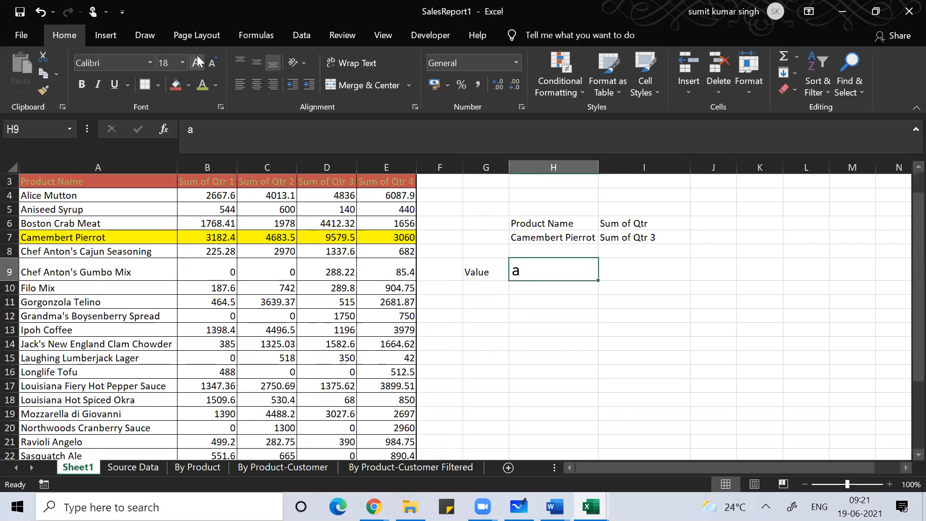
# Step: Begin the H9 formula =vlookup(H7,A3:E29, with H7 as lookup value
pyautogui.write('=C')
pyautogui.press('BackSpace')
pyautogui.write('v')
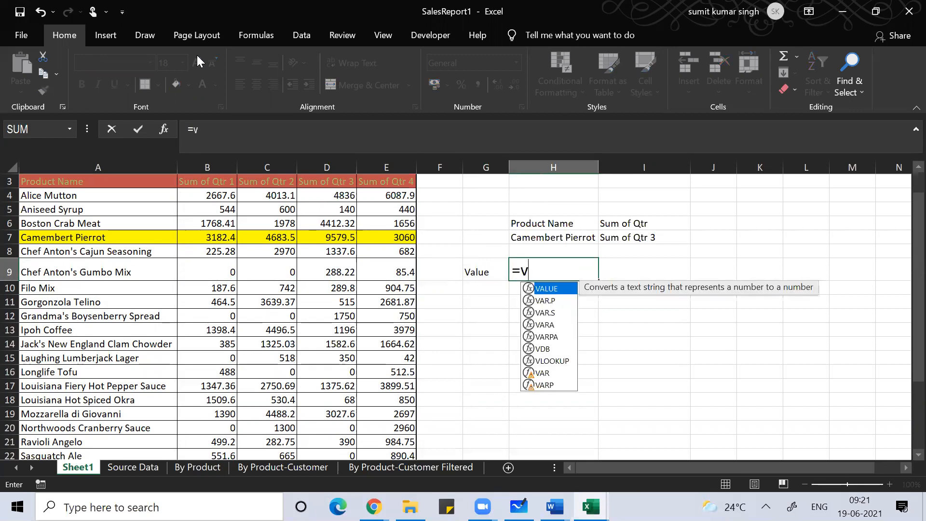
pyautogui.write('looku')
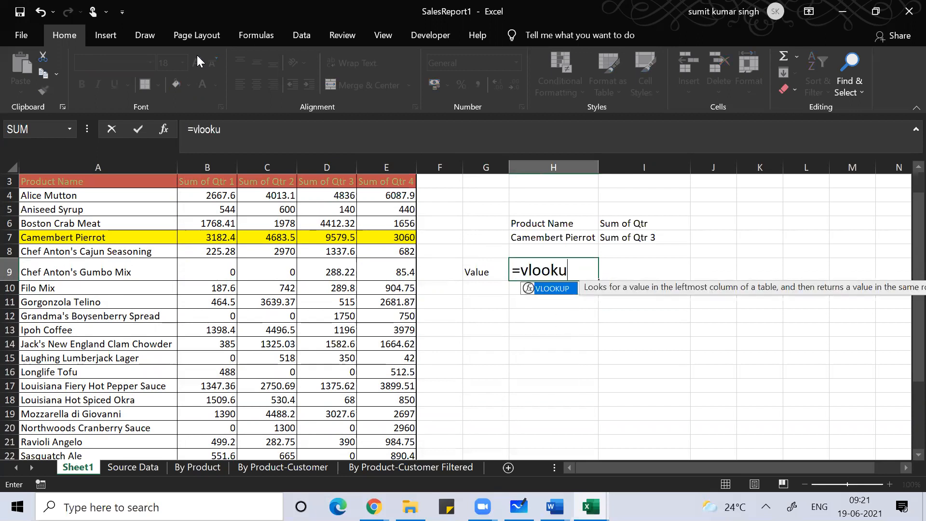
pyautogui.write('p(')
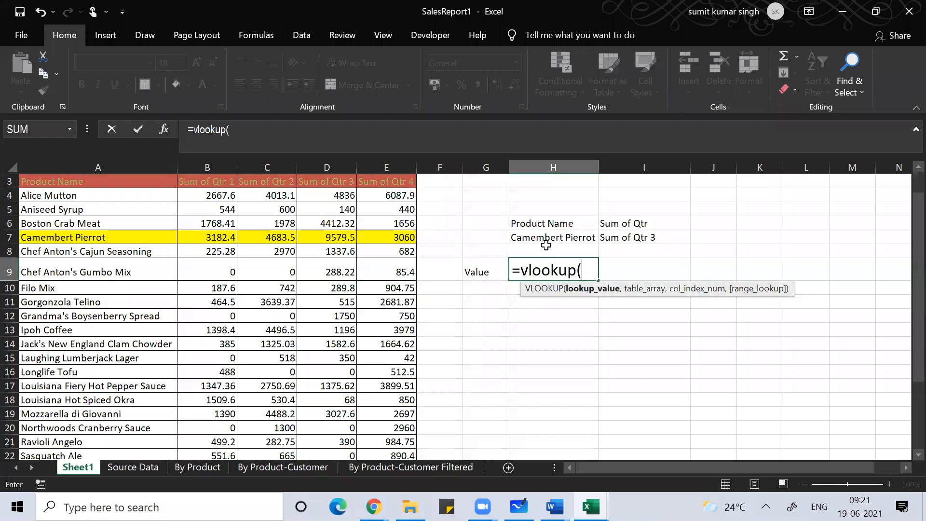
pyautogui.click(559, 237)
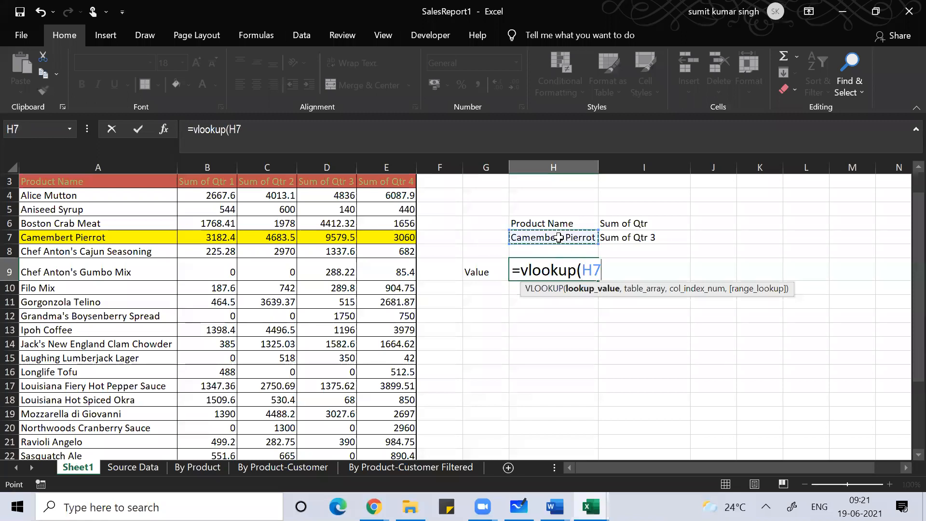
pyautogui.write(',')
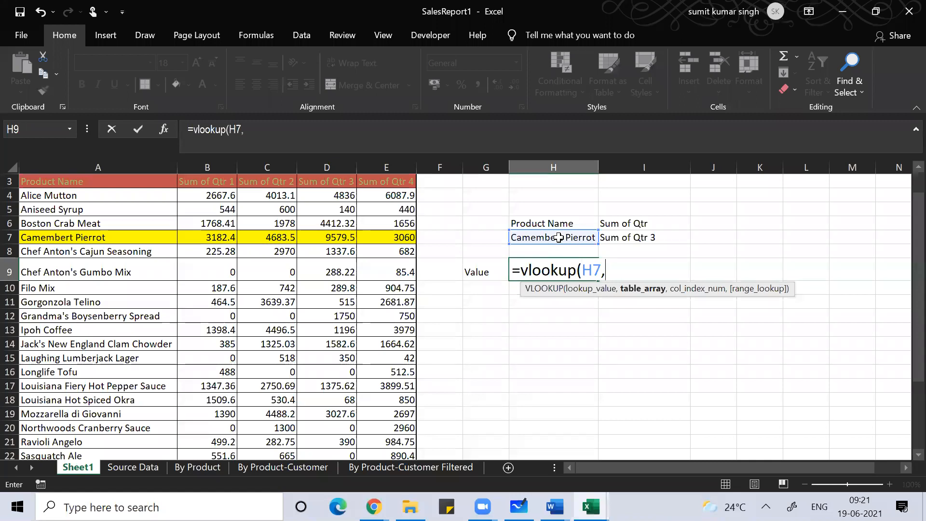
pyautogui.click(130, 183)
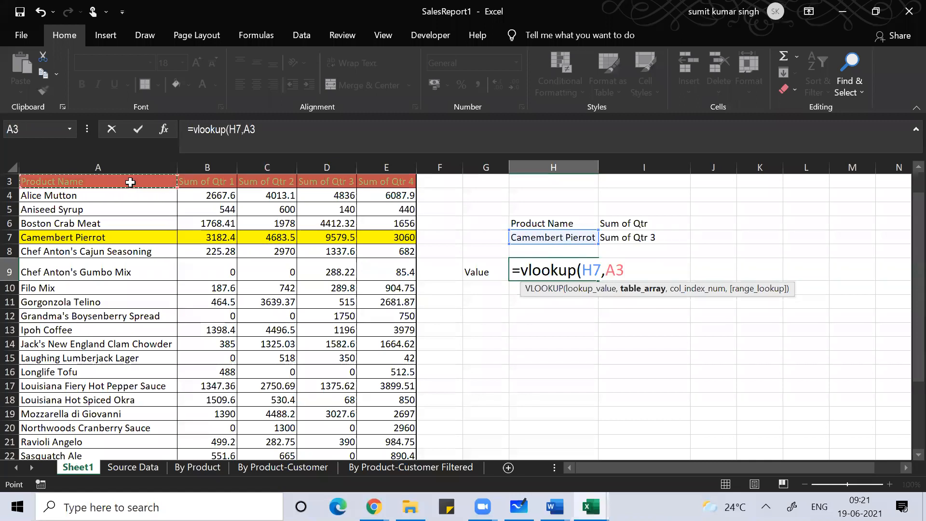
pyautogui.hotkey('ctrl', 'shift', 'Right')
pyautogui.hotkey('ctrl', 'shift', 'Down')
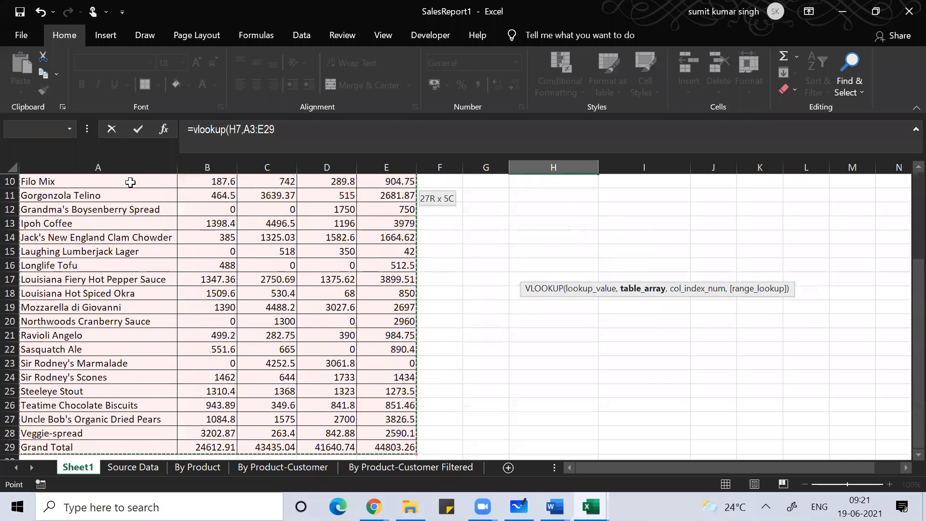
# Step: Add match(I7,A3:E3,0) as the column index and exact match 0, committing the formula
pyautogui.write(',')
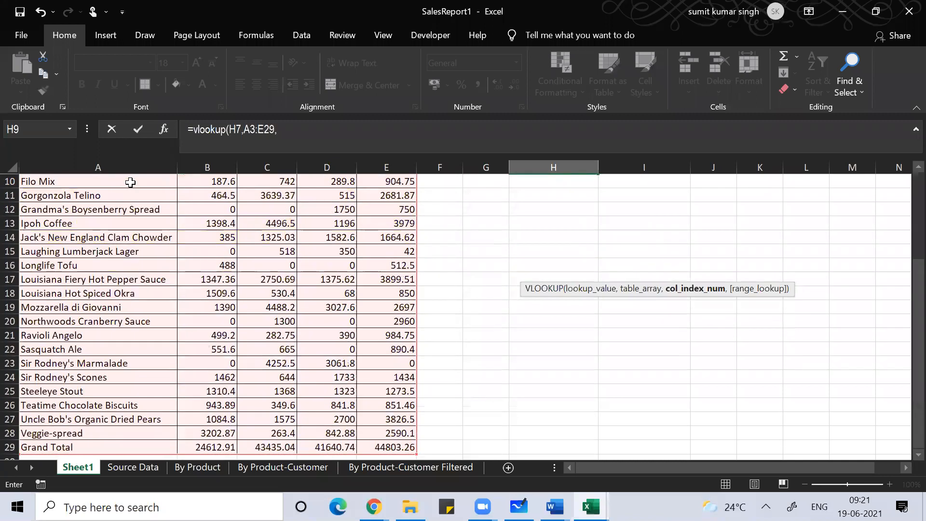
pyautogui.write('match(')
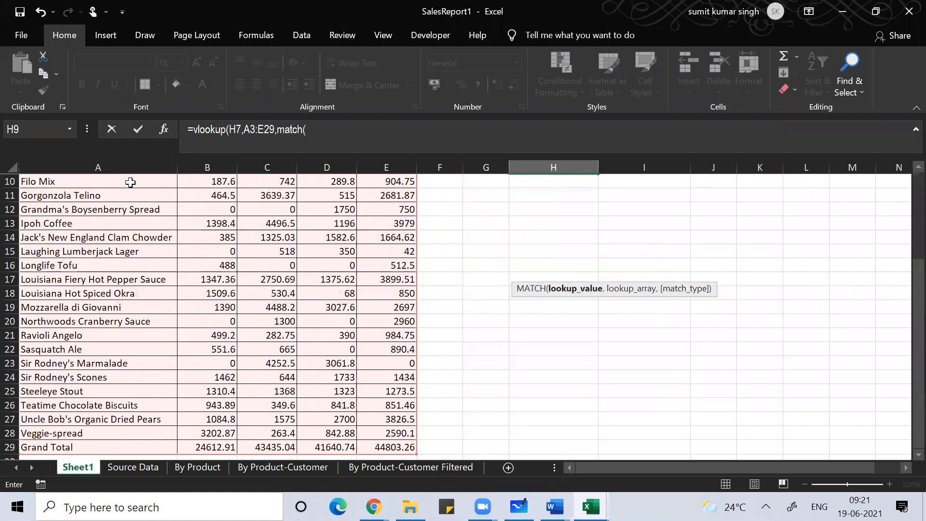
pyautogui.press('Up')
pyautogui.press('Up')
pyautogui.press('Up')
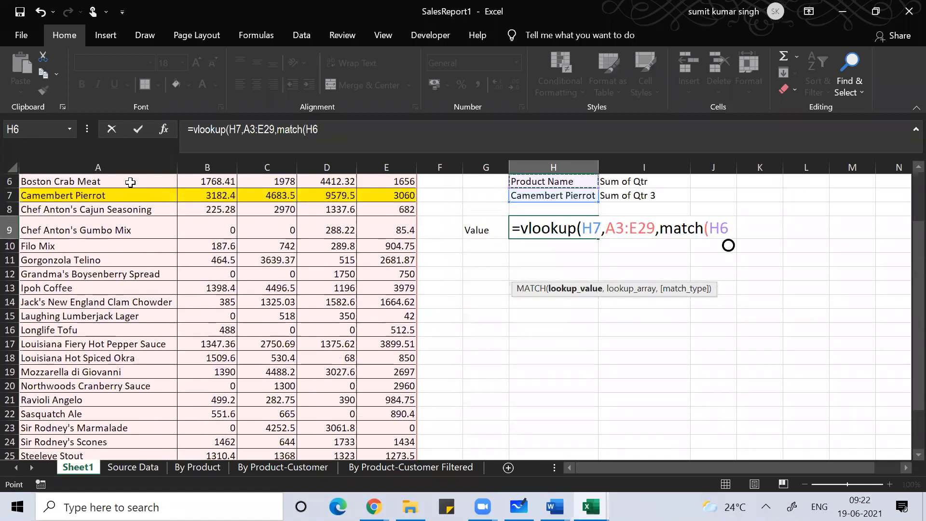
pyautogui.press('Right')
pyautogui.press('Down')
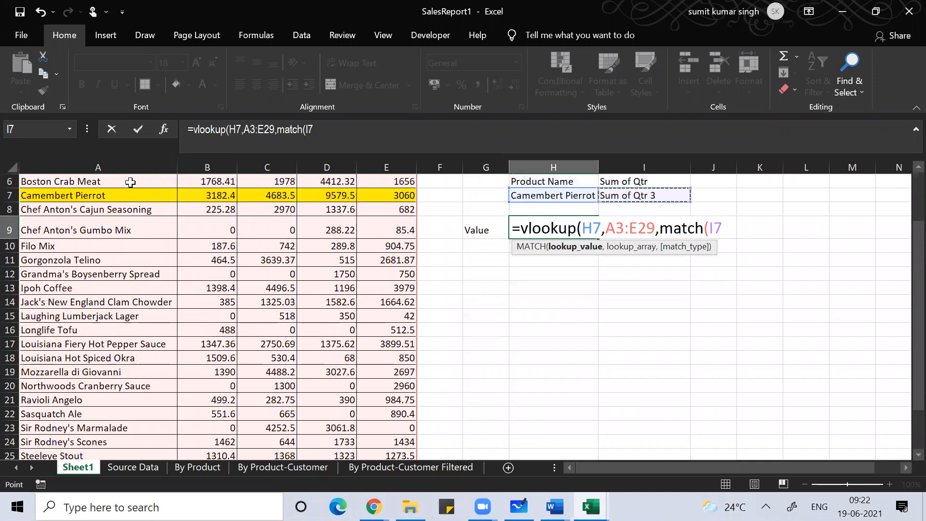
pyautogui.write(',')
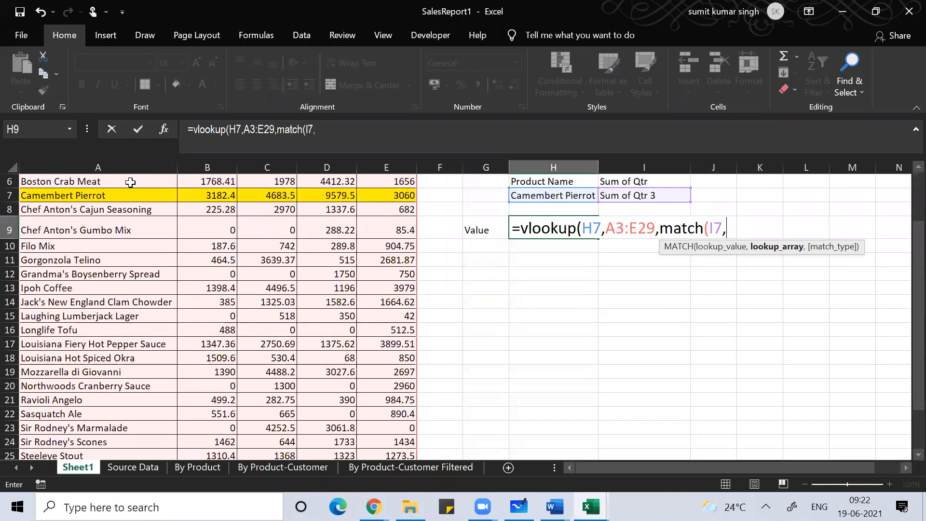
pyautogui.click(139, 221)
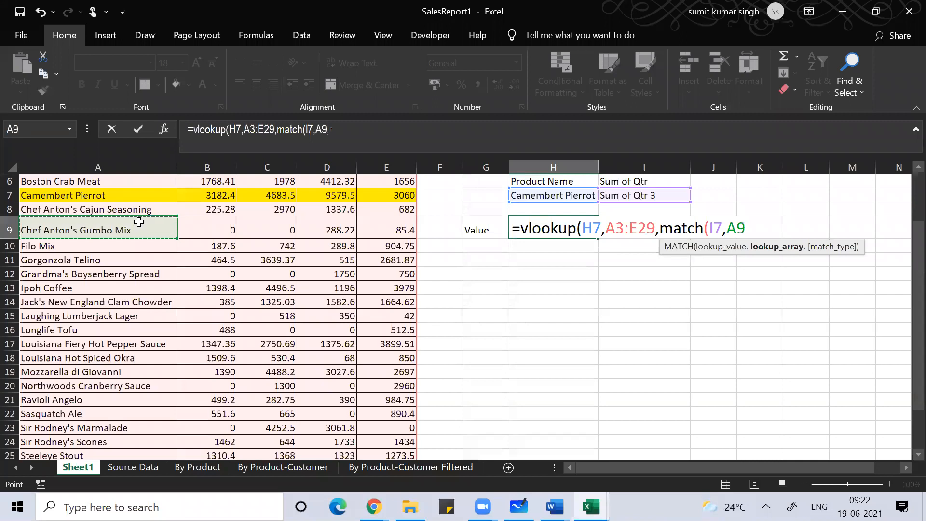
pyautogui.hotkey('ctrl', 'Up')
pyautogui.hotkey('shift', 'Right')
pyautogui.hotkey('shift', 'Right')
pyautogui.hotkey('shift', 'Right')
pyautogui.hotkey('shift', 'Right')
pyautogui.hotkey('shift', 'Right')
pyautogui.hotkey('shift', 'Left')
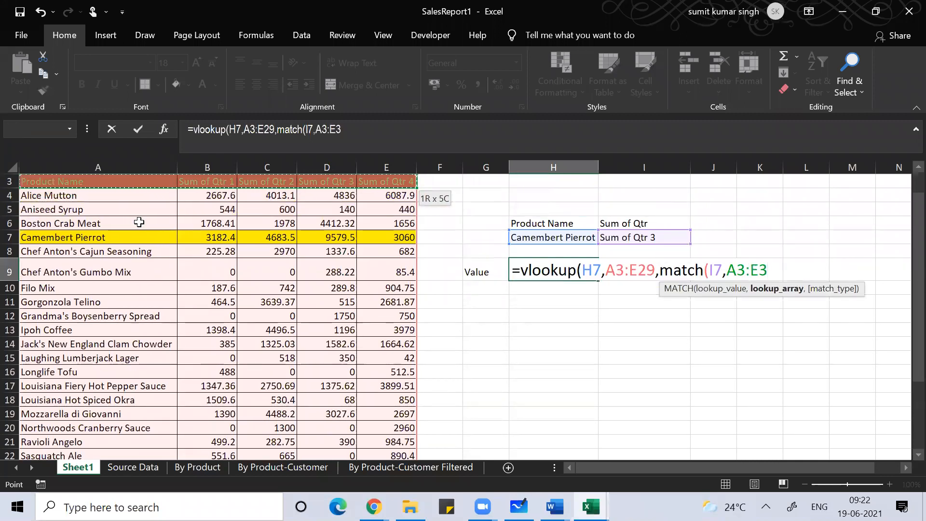
pyautogui.write(',0)')
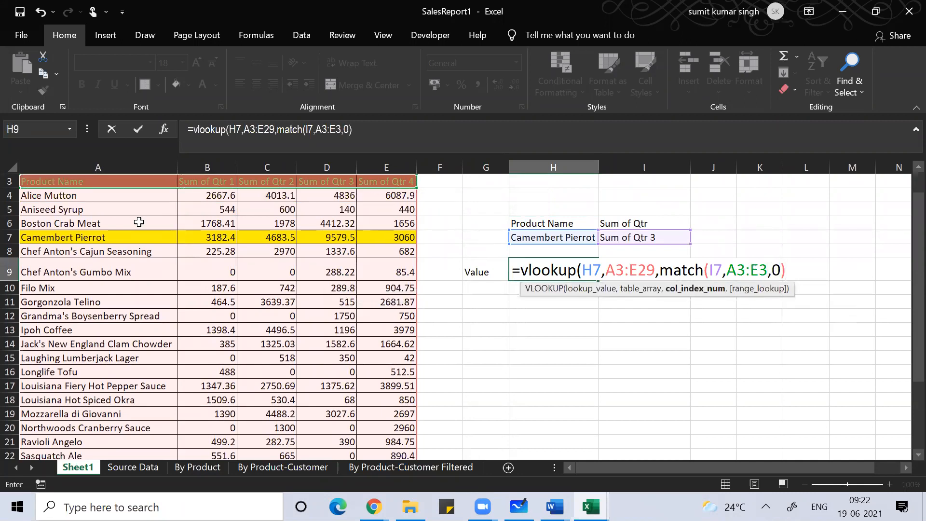
pyautogui.write(',0)')
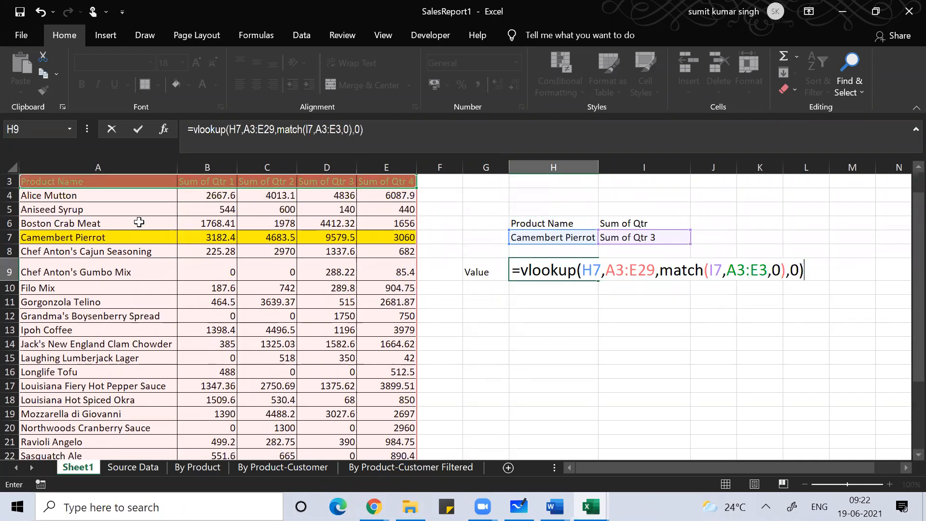
pyautogui.press('Return')
pyautogui.press('Up')
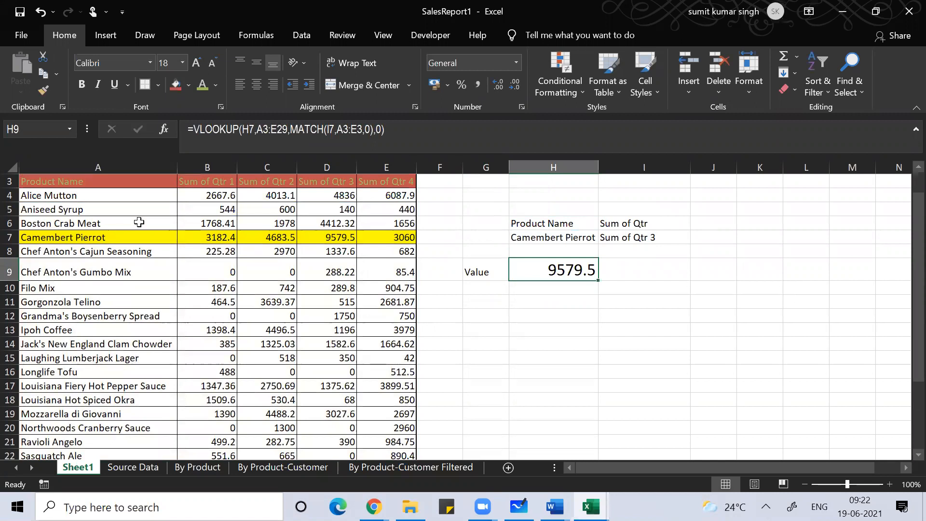
# Step: Open H9's formula with F2 to view its colour-coded H7, A3:E29 and I7 references
pyautogui.press('F2')
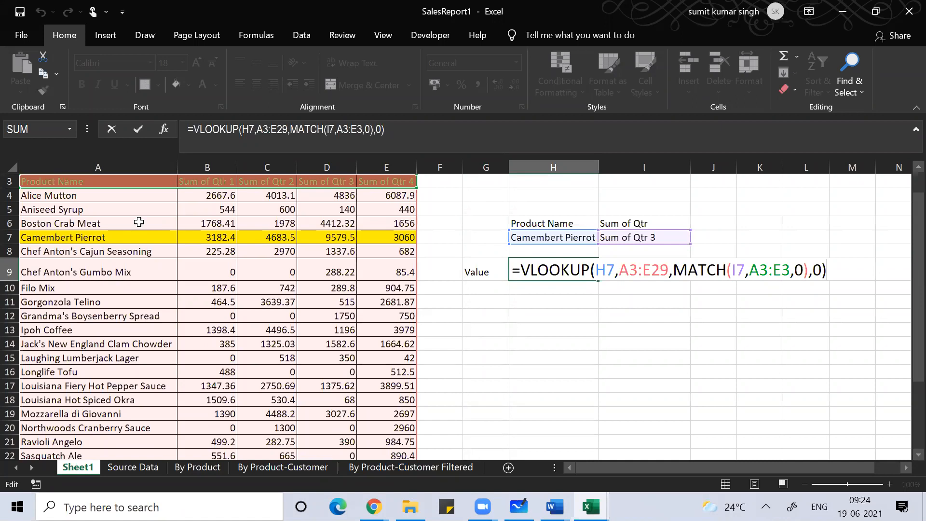
# Step: Confirm H9's formula unchanged and set the product in H7 to Ipoh Coffee
pyautogui.click(221, 6)
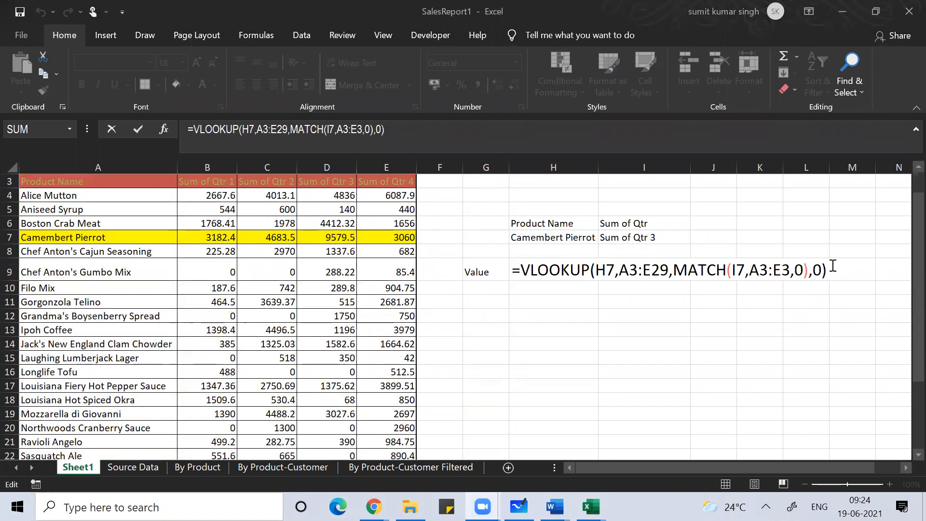
pyautogui.press('Return')
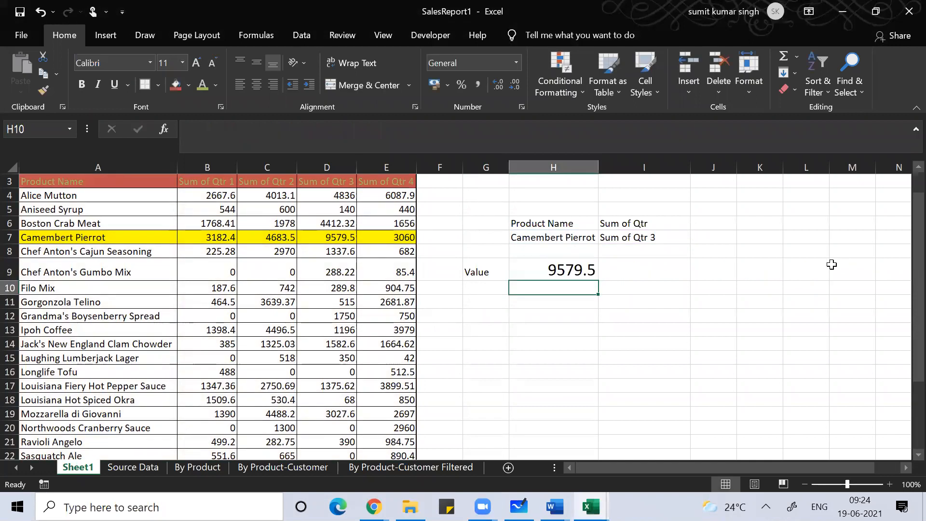
pyautogui.click(571, 238)
pyautogui.click(604, 238)
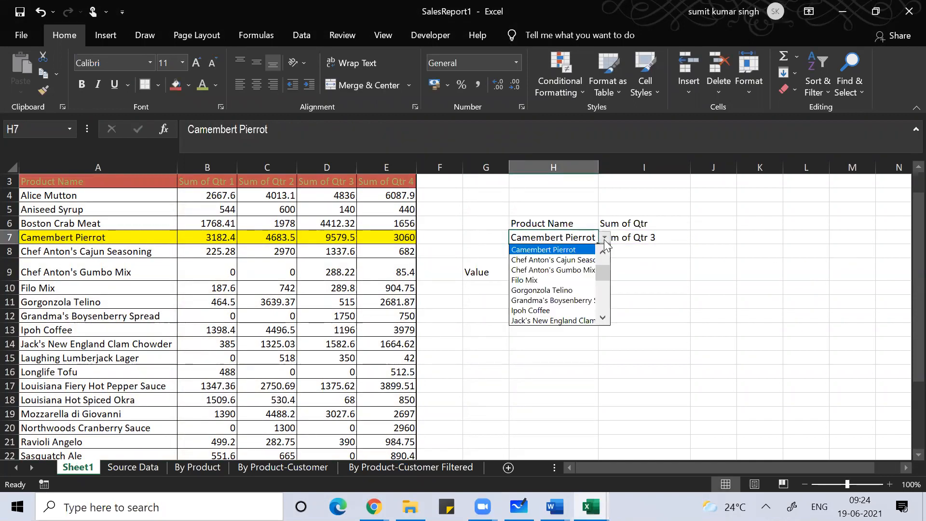
pyautogui.click(550, 310)
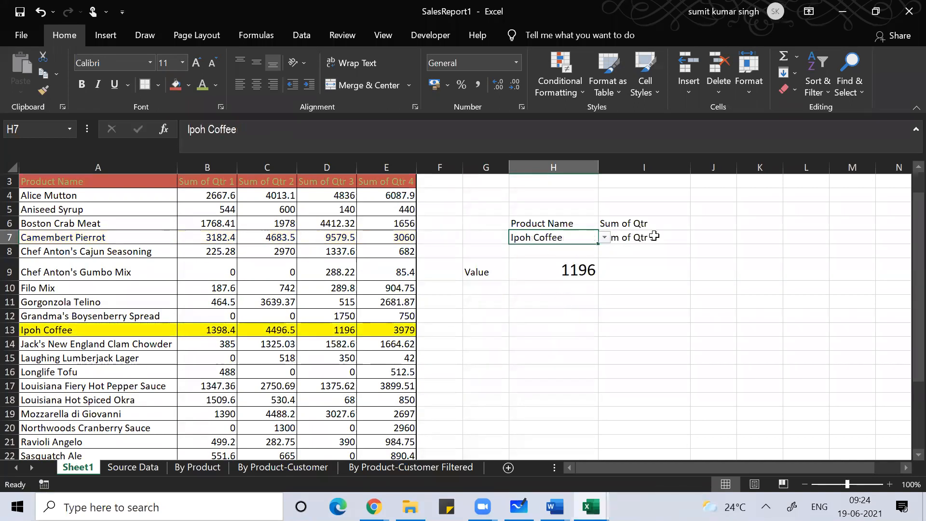
# Step: Set the quarter in I7 to Sum of Qtr 1 and select H11 for a second lookup
pyautogui.click(654, 236)
pyautogui.click(697, 237)
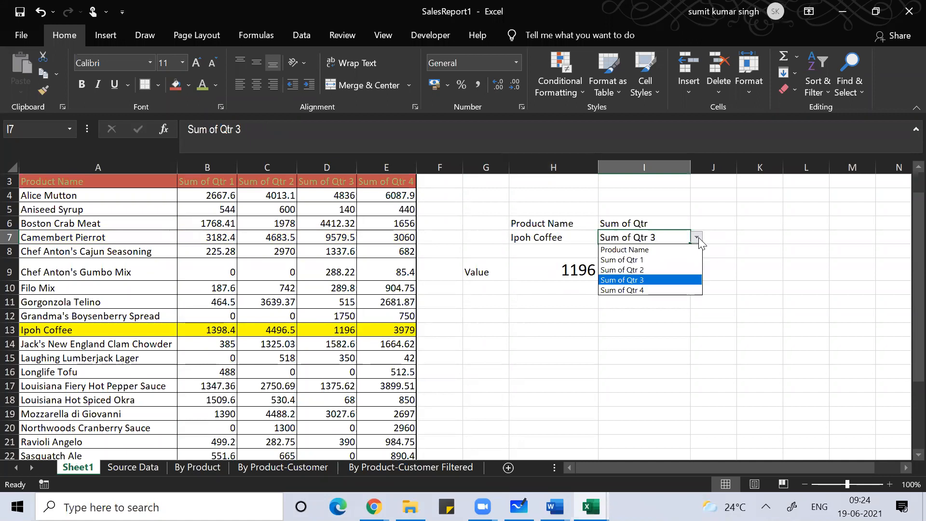
pyautogui.click(662, 260)
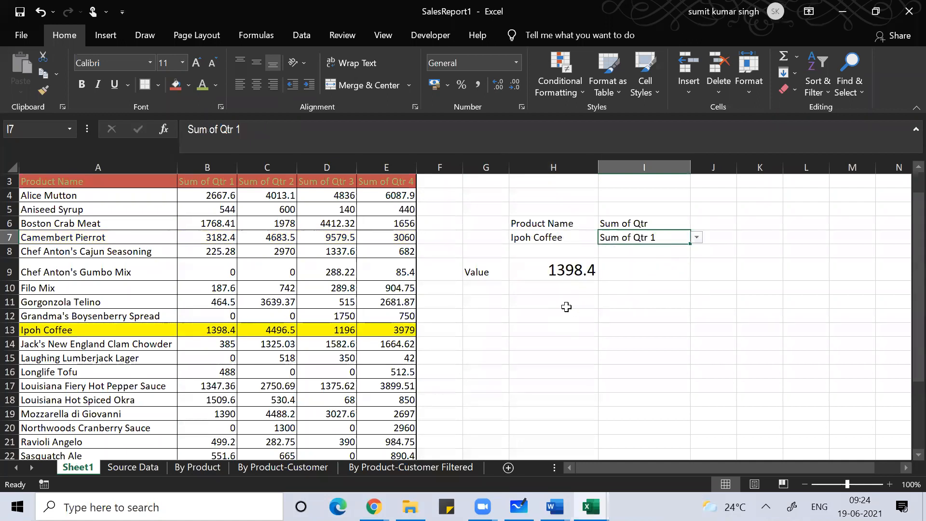
pyautogui.click(551, 298)
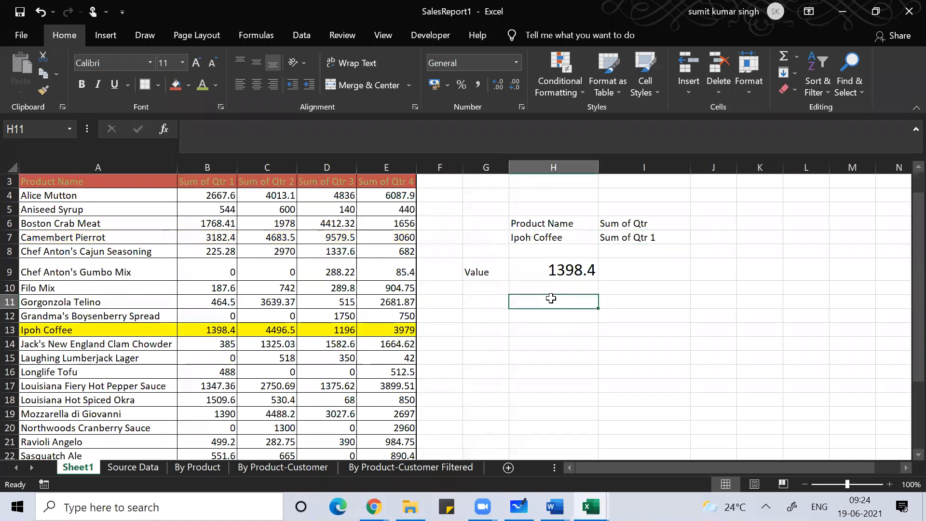
pyautogui.write('g')
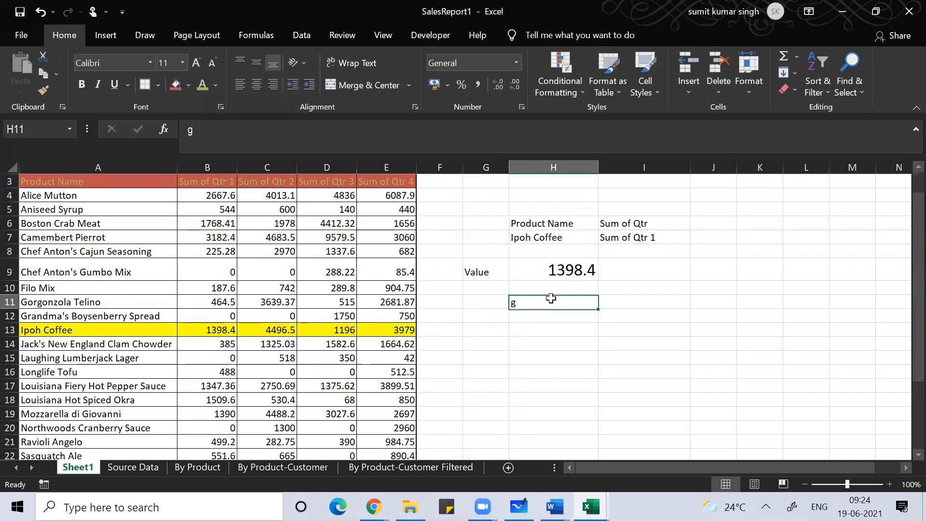
# Step: Enlarge H11's font to 22 and start =vlookup(H7,A3:E29, in it
pyautogui.click(196, 65)
pyautogui.click(195, 64)
pyautogui.click(196, 65)
pyautogui.click(195, 65)
pyautogui.click(196, 64)
pyautogui.click(196, 65)
pyautogui.write('=')
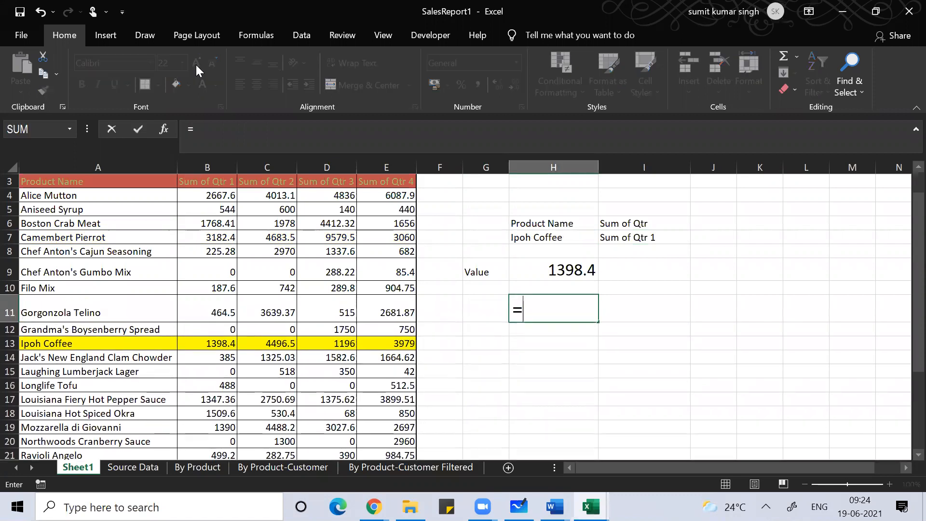
pyautogui.write('vlookup(')
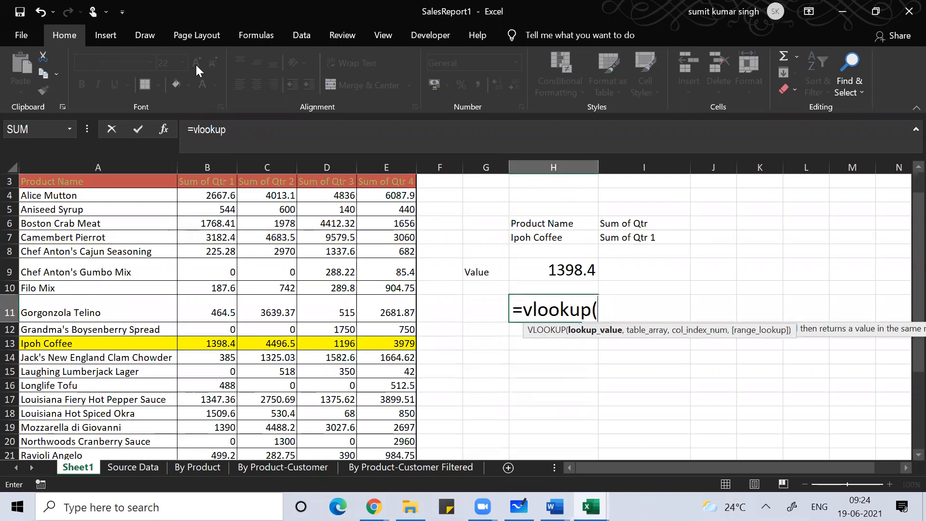
pyautogui.click(550, 237)
pyautogui.write(',')
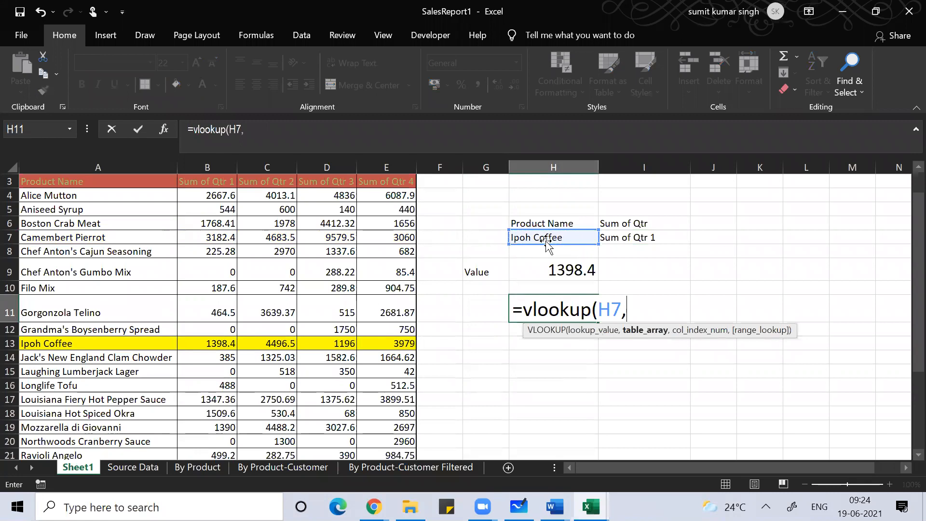
pyautogui.click(85, 182)
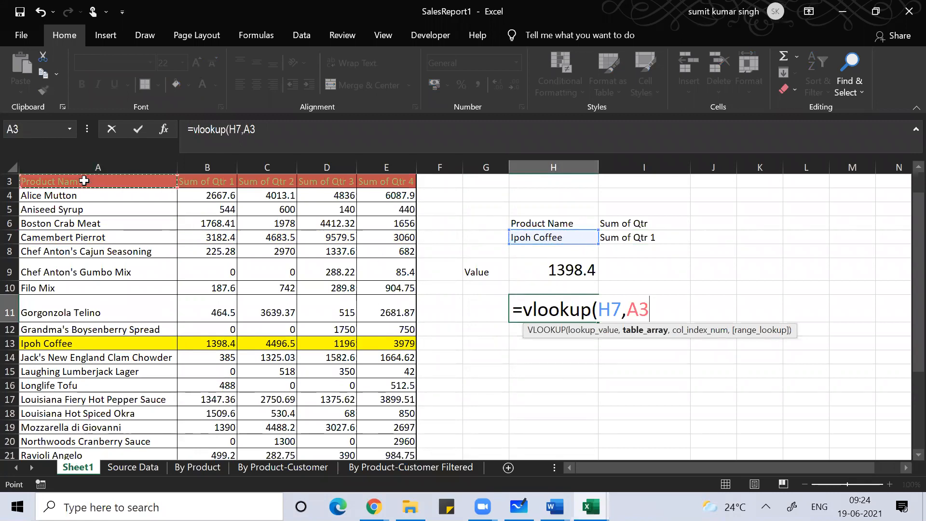
pyautogui.hotkey('ctrl', 'shift', 'Right')
pyautogui.hotkey('ctrl', 'shift', 'Down')
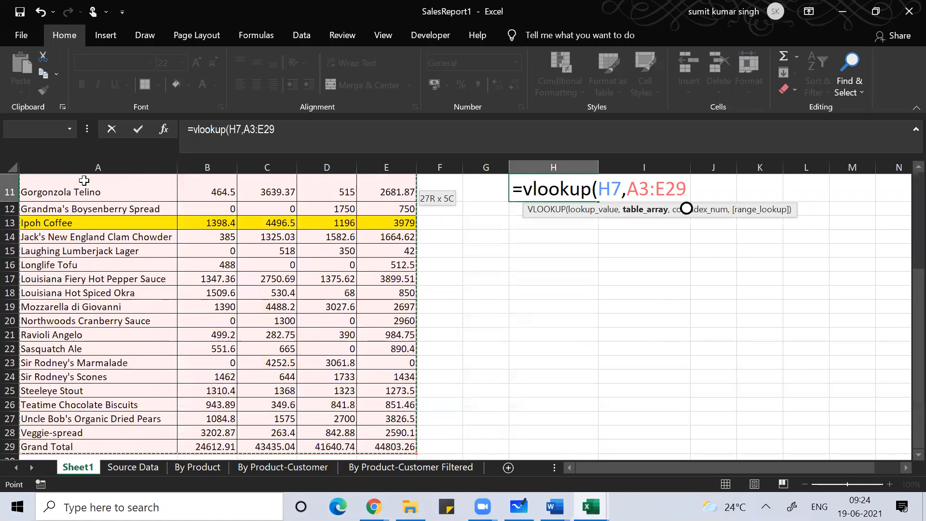
pyautogui.write(',')
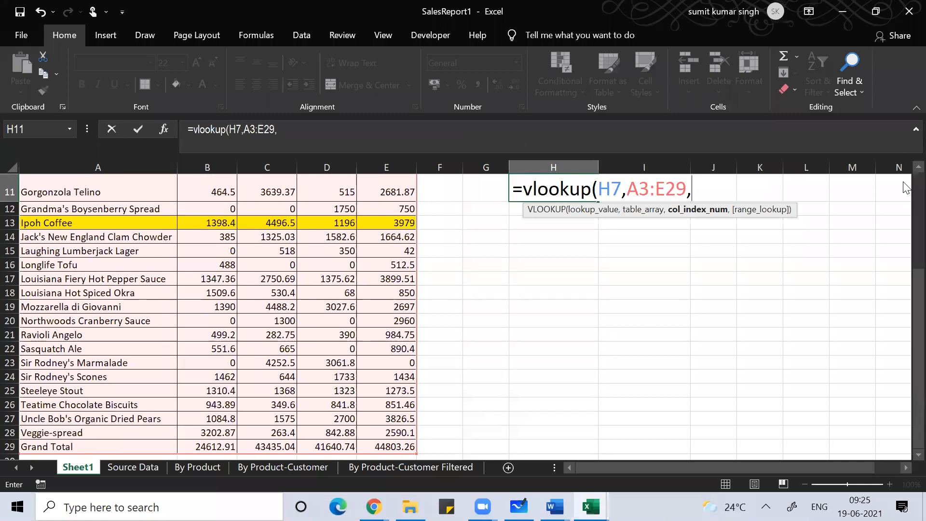
pyautogui.scroll(4, 905, 187)
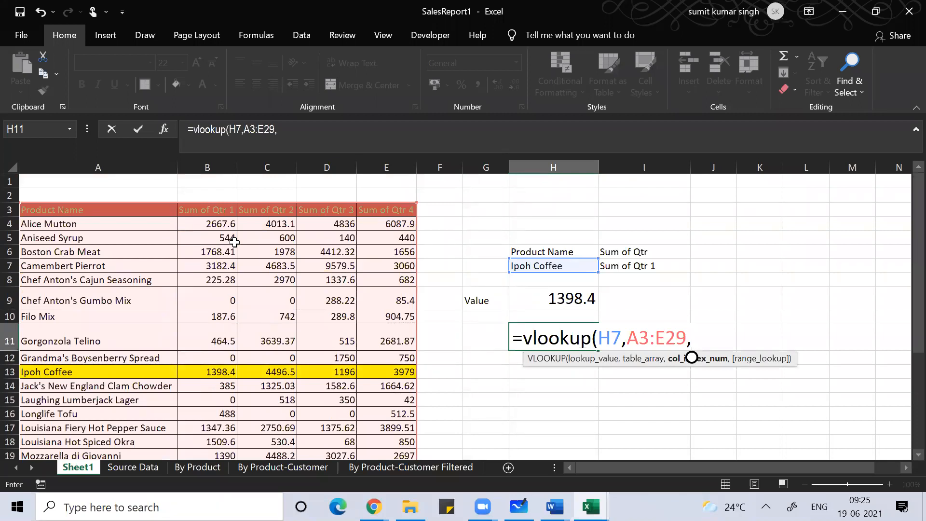
# Step: Complete H11 as =vlookup(H7,A3:E29,match(I7,A3:E3,0),0), returning 1398.4
pyautogui.write('match(')
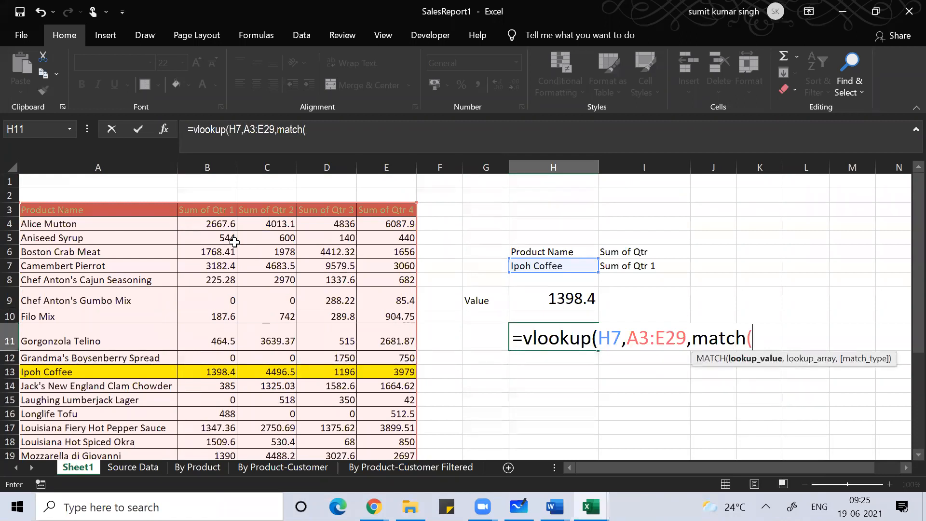
pyautogui.click(635, 269)
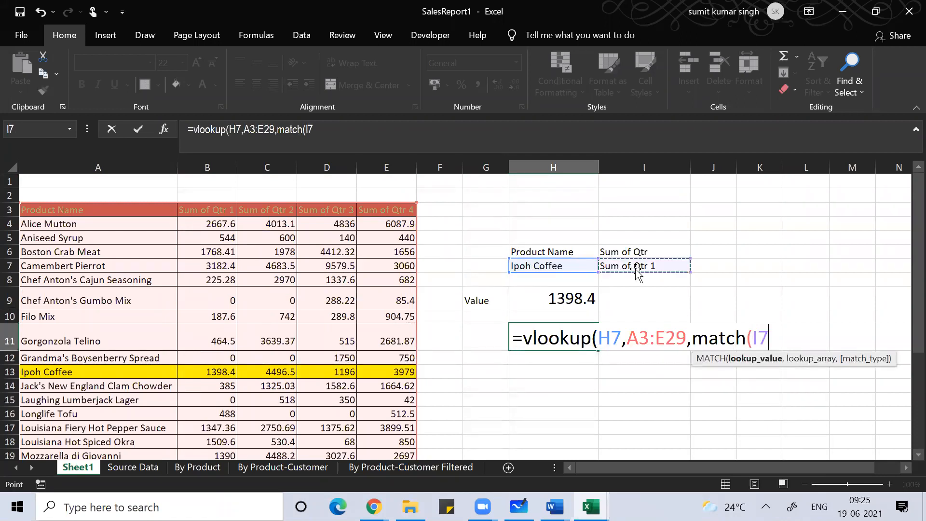
pyautogui.write(',')
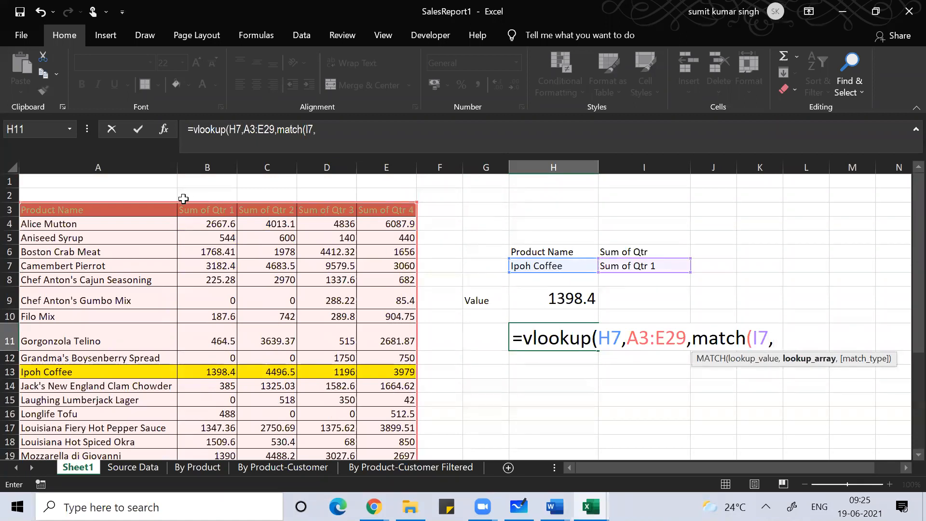
pyautogui.click(107, 210)
pyautogui.moveTo(107, 210); pyautogui.dragTo(415, 213)
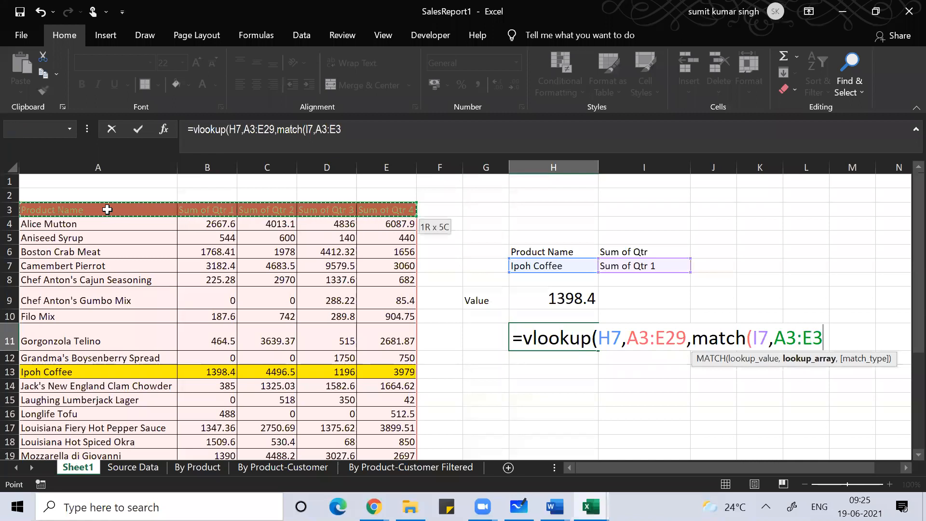
pyautogui.write(',0)')
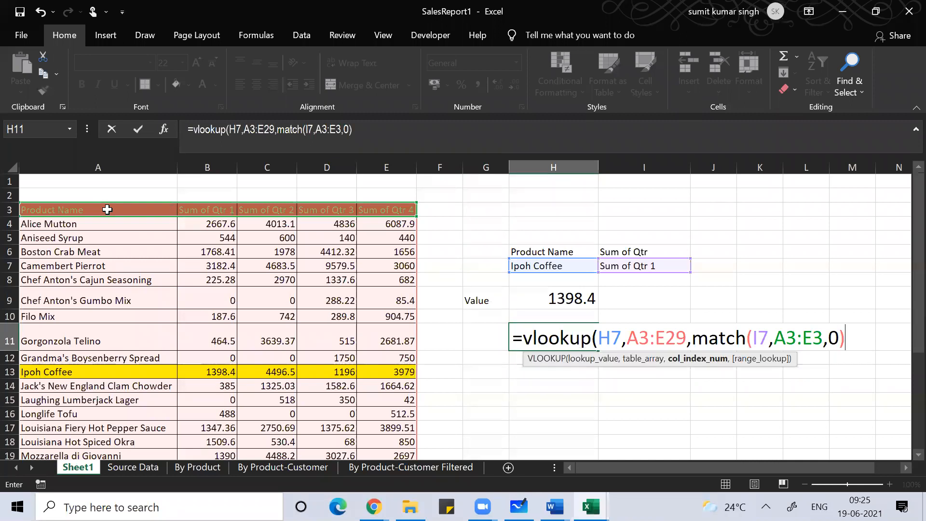
pyautogui.write(',')
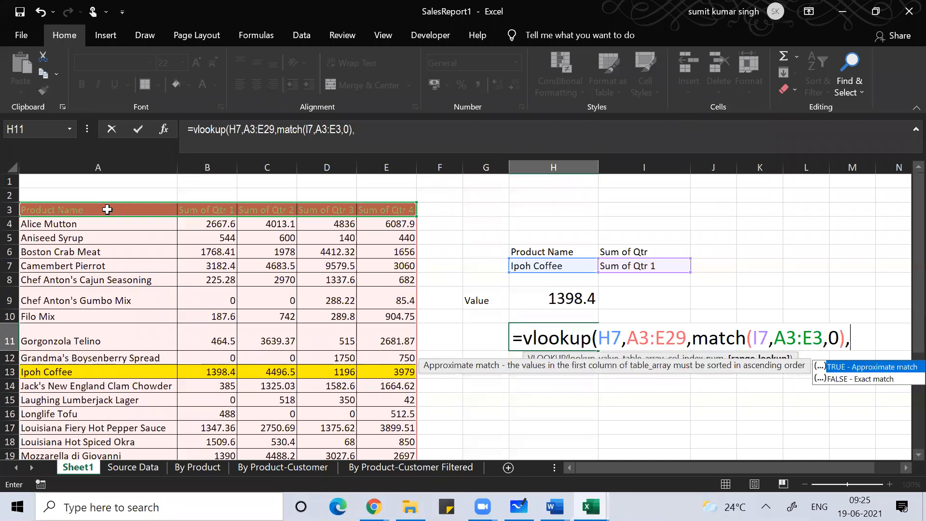
pyautogui.write('0)')
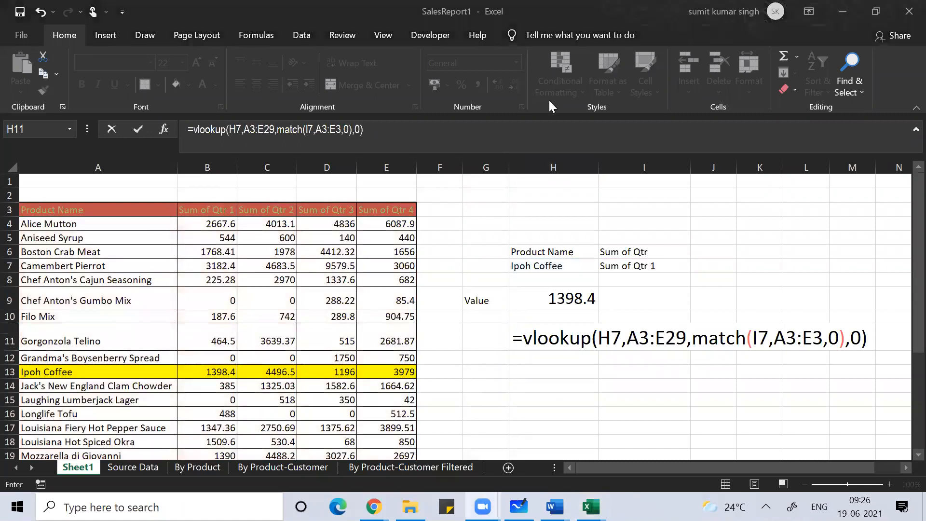
pyautogui.click(869, 336)
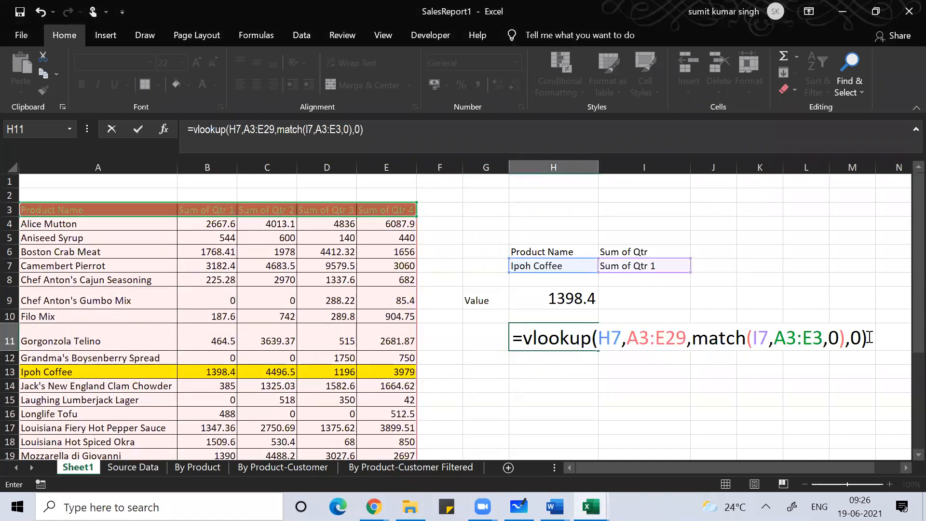
pyautogui.press('Return')
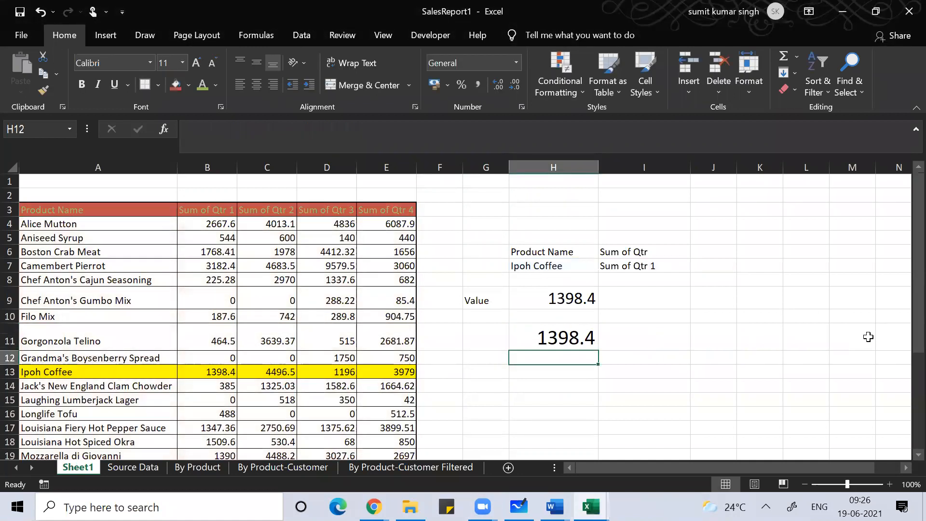
# Step: Replace H11's VLOOKUP by starting =index(A3:E29, as the new formula
pyautogui.press('Up')
pyautogui.write('=')
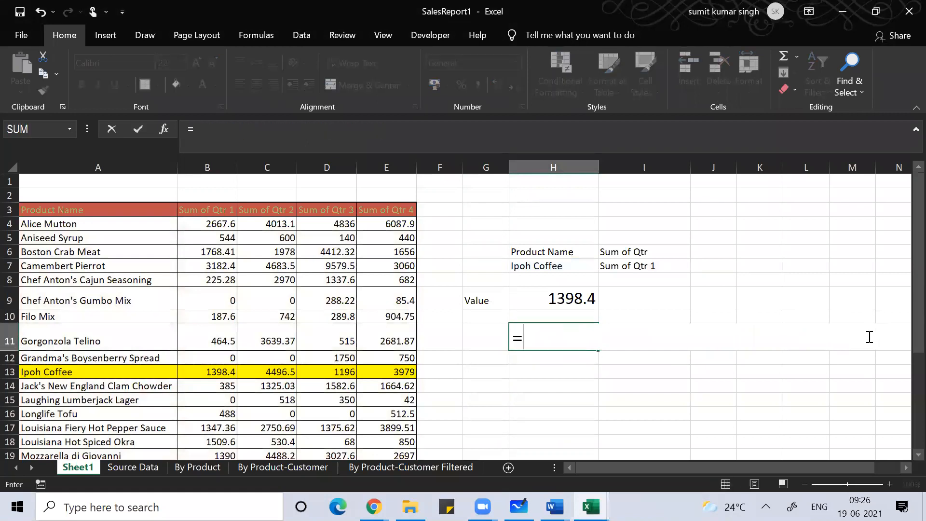
pyautogui.write('ind')
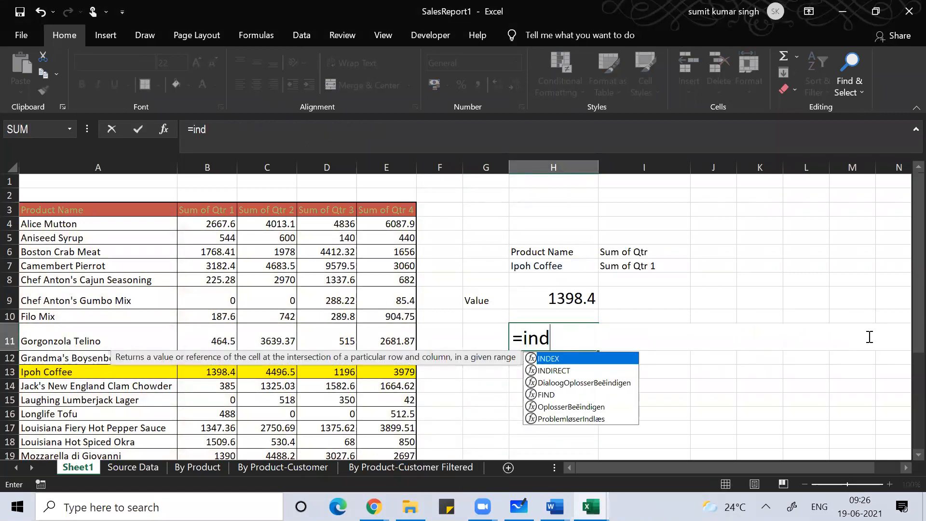
pyautogui.write('ex(')
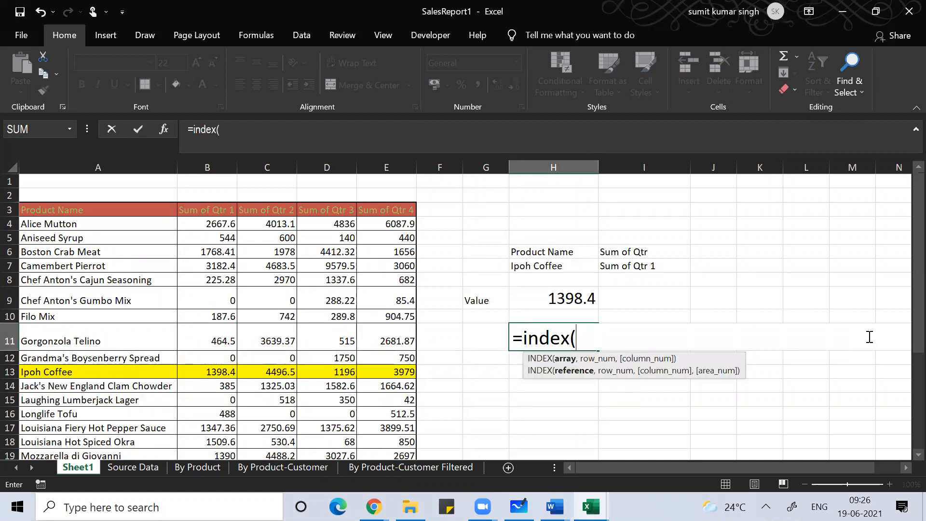
pyautogui.click(112, 212)
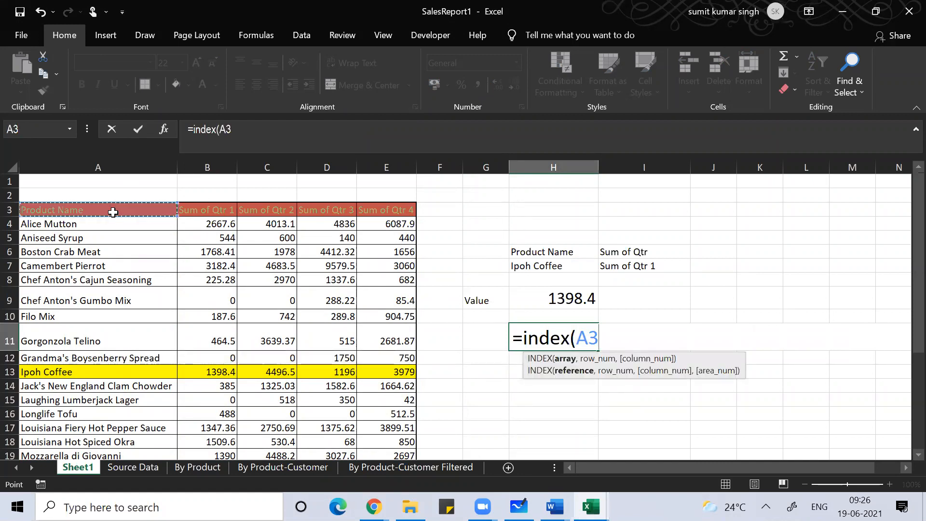
pyautogui.hotkey('ctrl', 'shift', 'Right')
pyautogui.hotkey('ctrl', 'shift', 'Down')
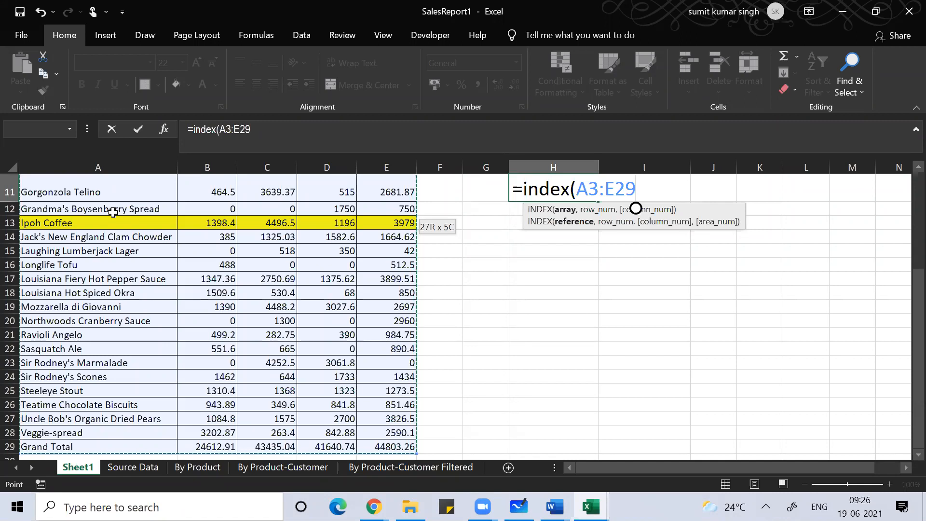
pyautogui.write(',')
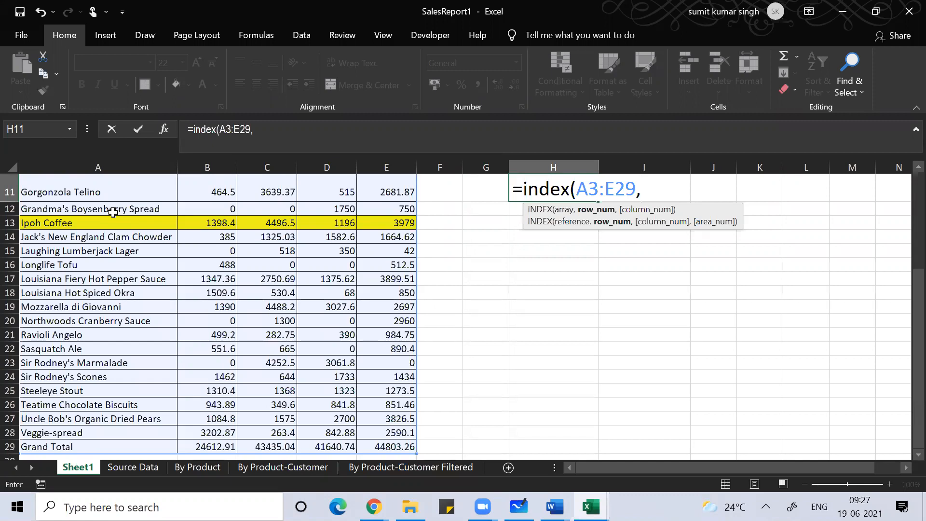
# Step: Add match(H7,A3:A29,0) as the row argument and begin a second match(
pyautogui.write('matc')
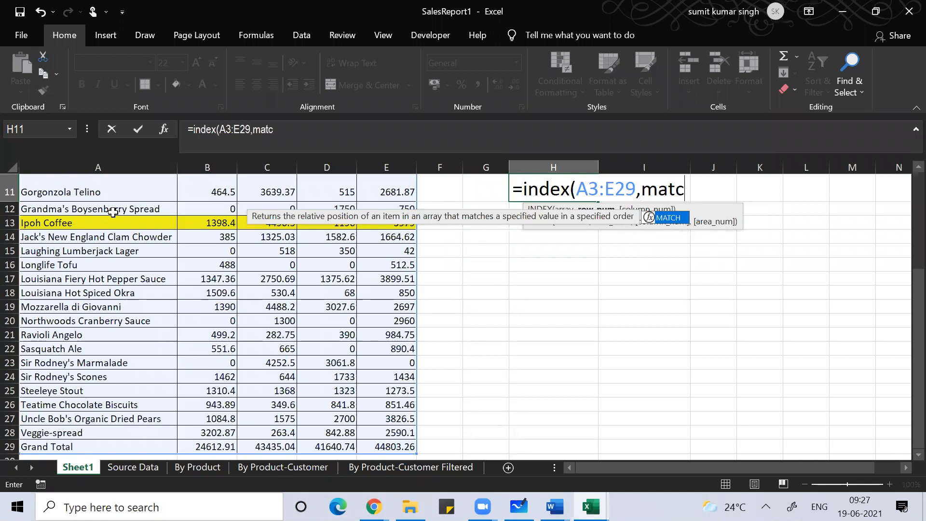
pyautogui.write('h(')
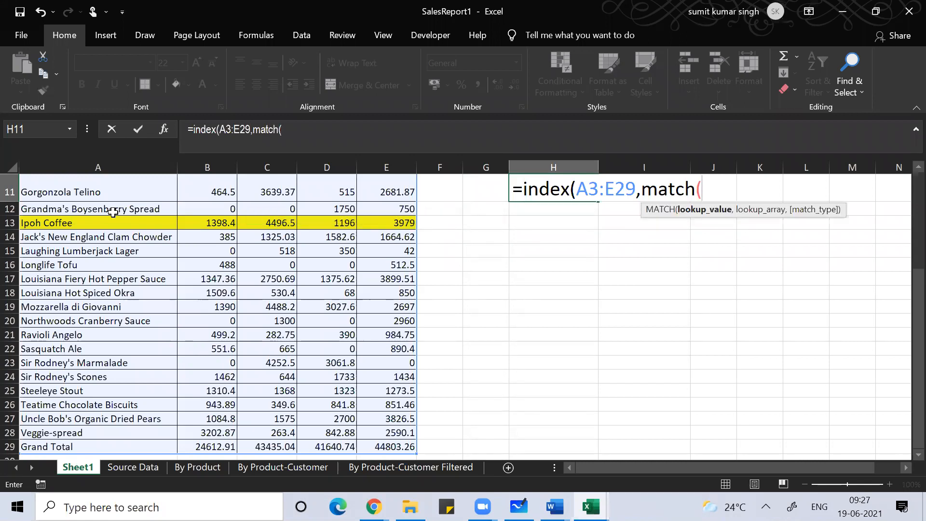
pyautogui.press('Up')
pyautogui.press('Up')
pyautogui.press('Up')
pyautogui.press('Up')
pyautogui.press('Up')
pyautogui.press('Up')
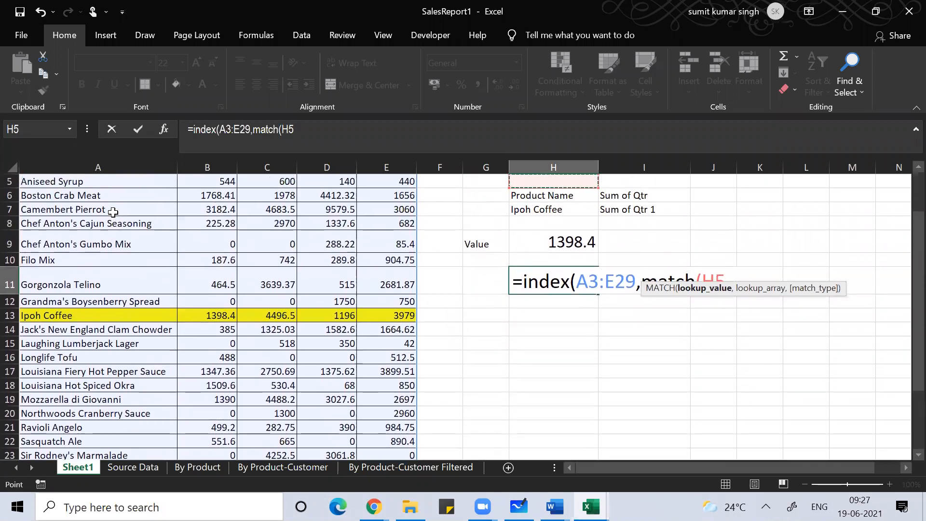
pyautogui.press('Up')
pyautogui.press('Down')
pyautogui.press('Down')
pyautogui.press('Down')
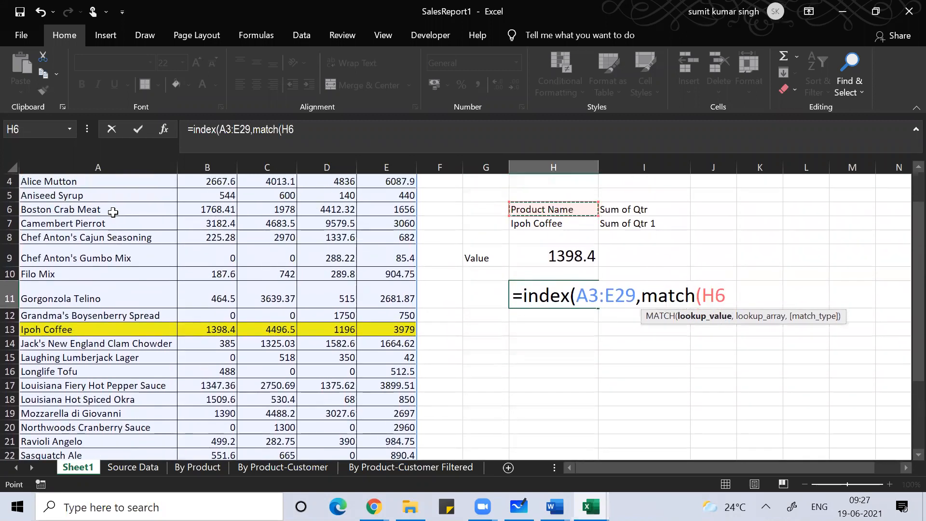
pyautogui.write(',')
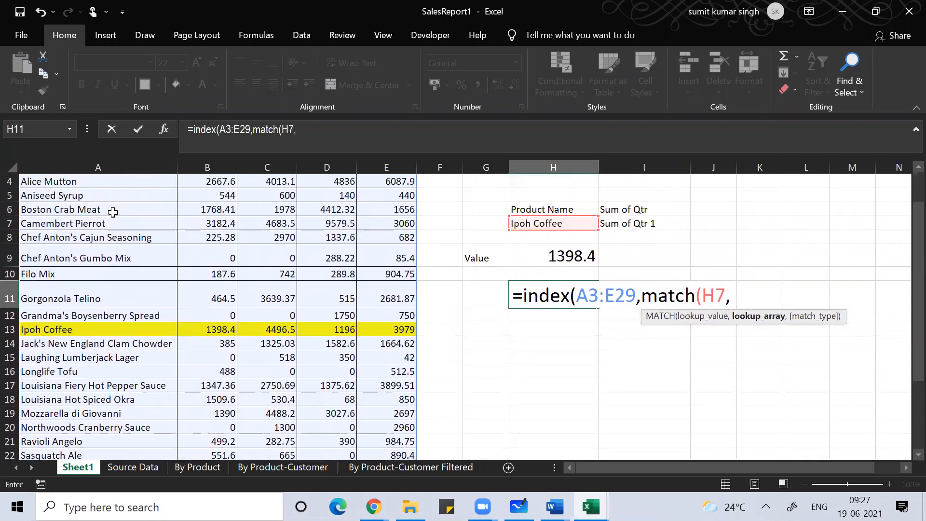
pyautogui.click(98, 227)
pyautogui.hotkey('ctrl', 'Up')
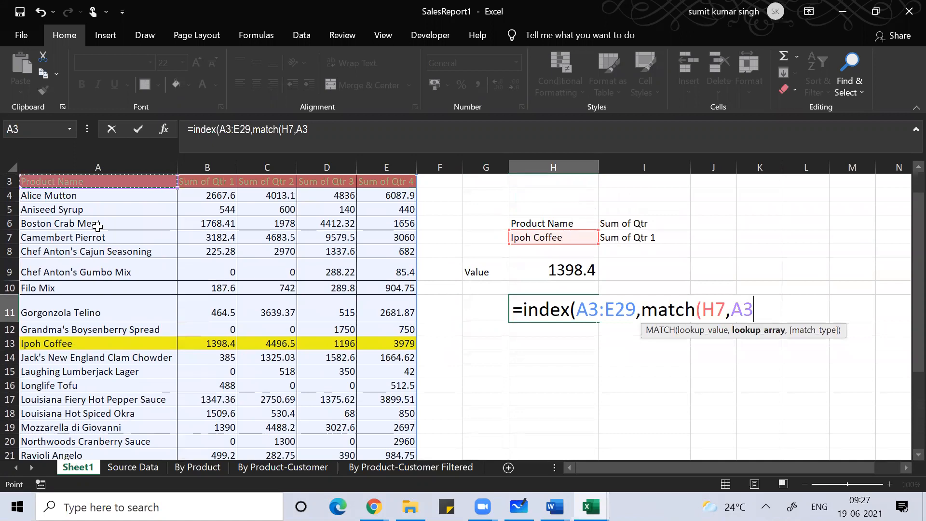
pyautogui.hotkey('ctrl', 'shift', 'Down')
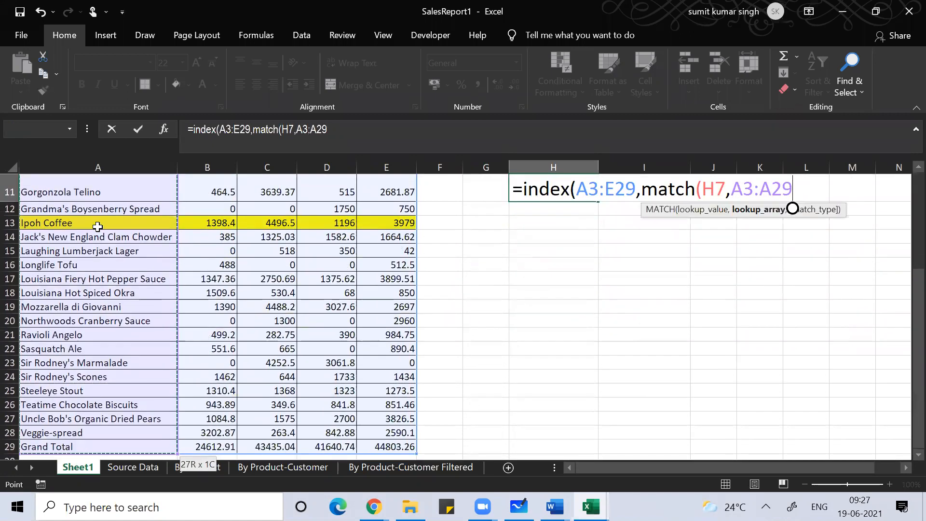
pyautogui.write(',0)')
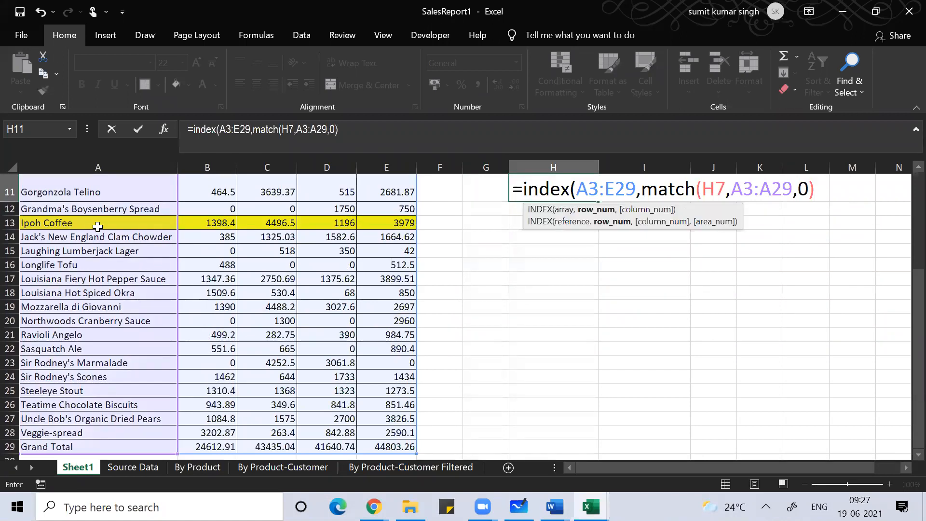
pyautogui.write(',')
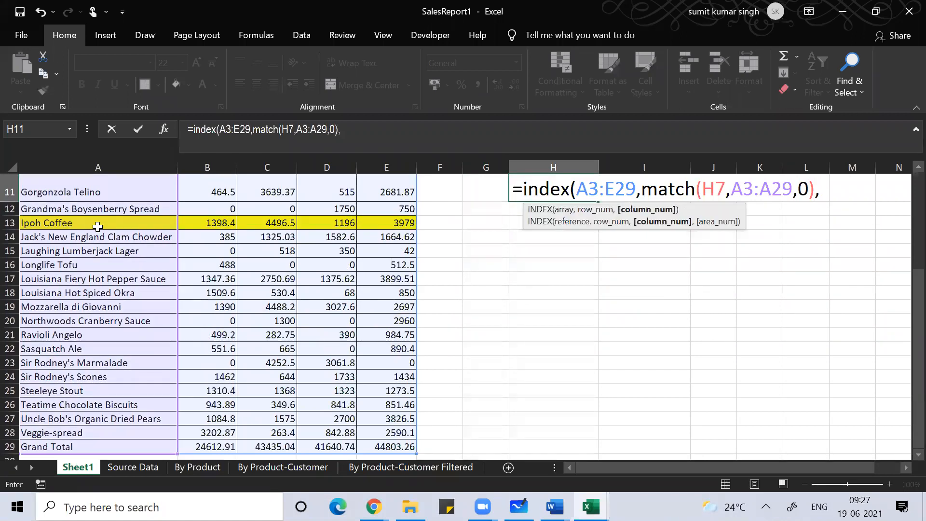
pyautogui.write('match(')
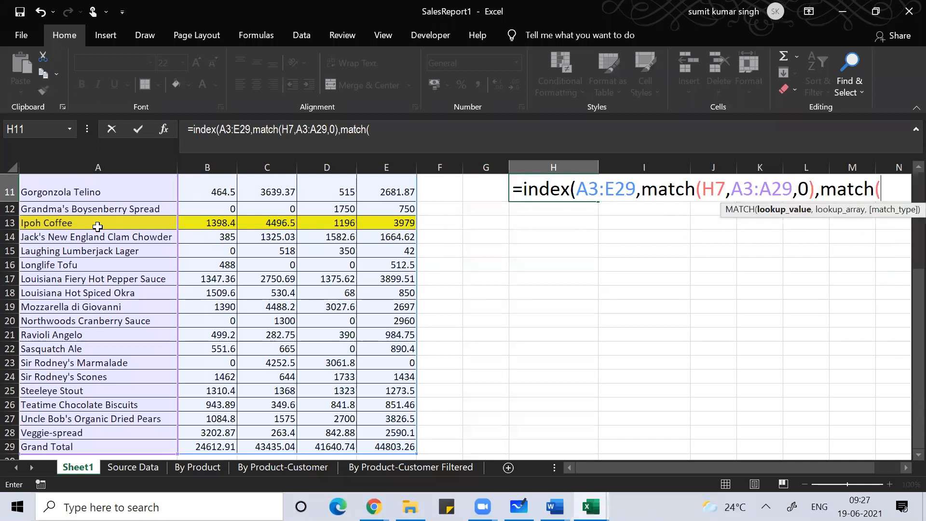
# Step: Finish the column argument as match(I7,A3:E3,0) and commit, so H11 returns 1398.4
pyautogui.press('Up')
pyautogui.press('Up')
pyautogui.press('Up')
pyautogui.press('Up')
pyautogui.press('Up')
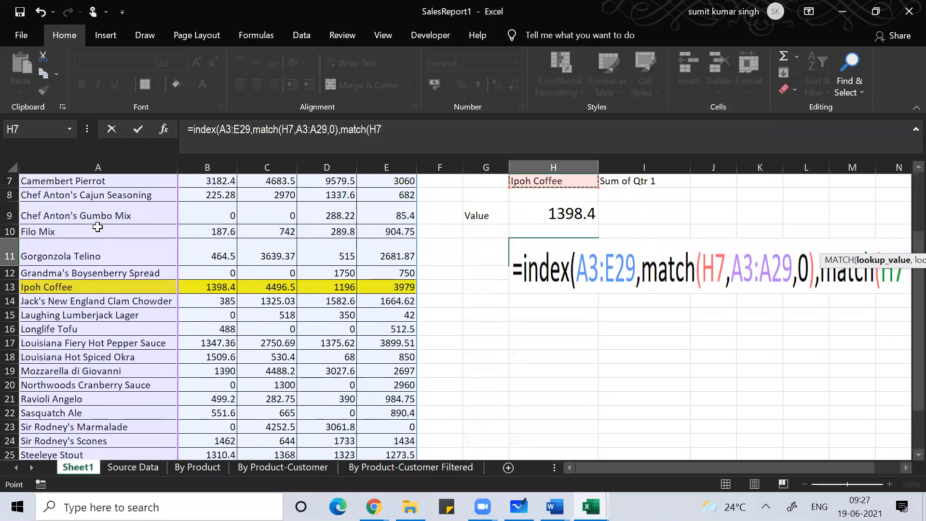
pyautogui.press('Down')
pyautogui.press('Right')
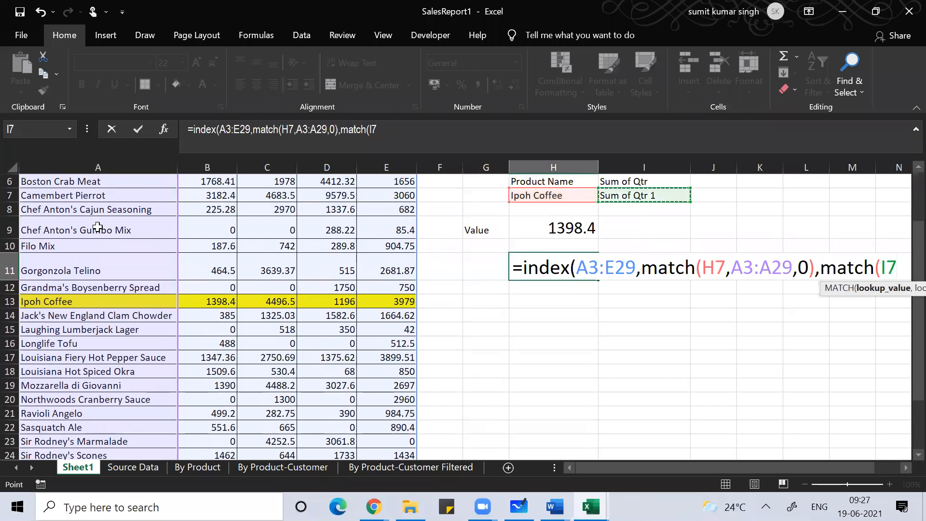
pyautogui.write(',')
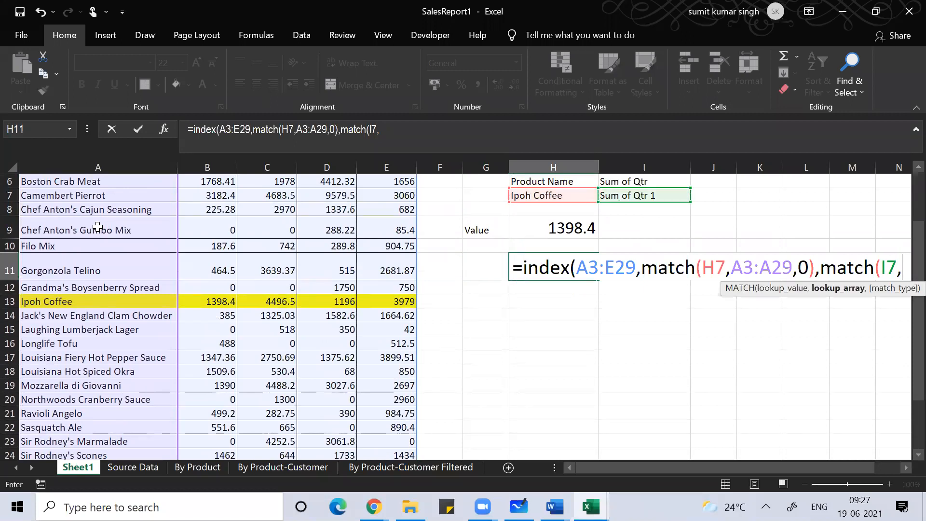
pyautogui.press('Up')
pyautogui.press('Up')
pyautogui.press('Up')
pyautogui.press('Up')
pyautogui.press('Up')
pyautogui.press('Left')
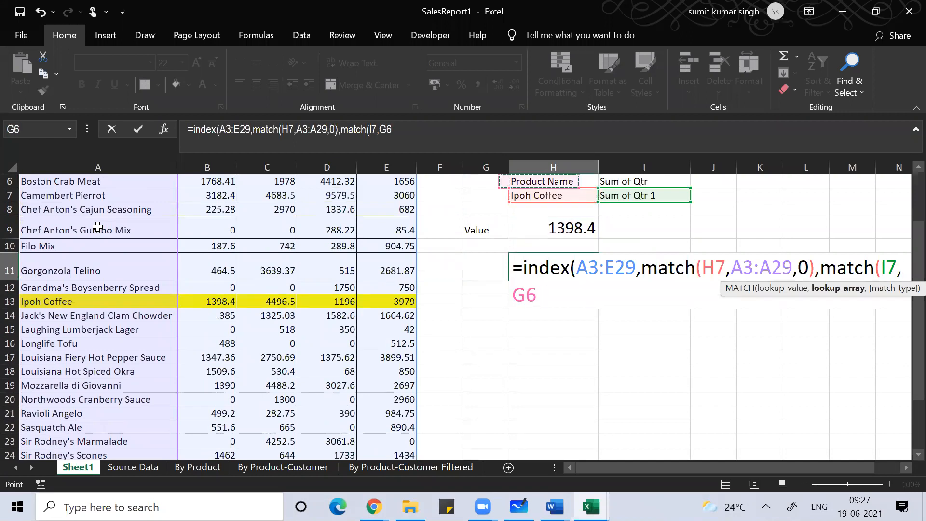
pyautogui.hotkey('ctrl', 'Left')
pyautogui.hotkey('ctrl', 'Up')
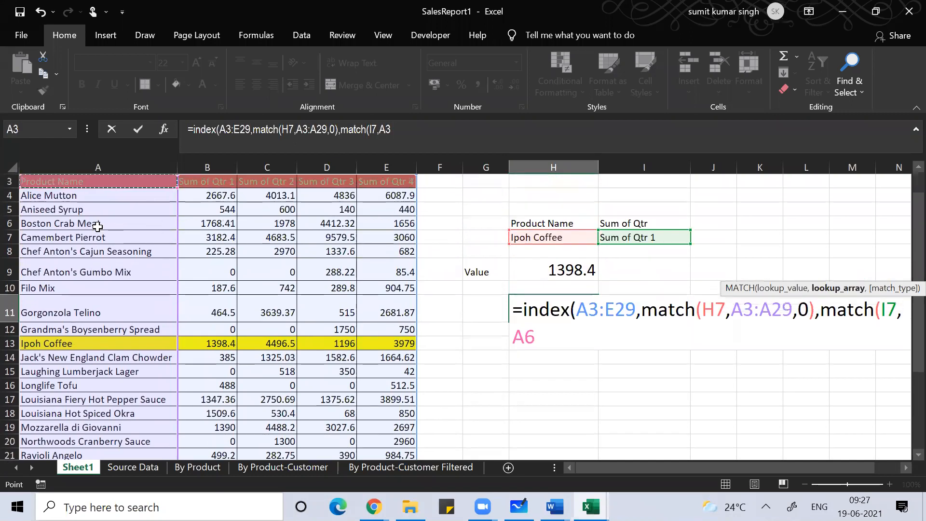
pyautogui.hotkey('shift', 'Right')
pyautogui.hotkey('shift', 'Right')
pyautogui.hotkey('shift', 'Right')
pyautogui.hotkey('shift', 'Right')
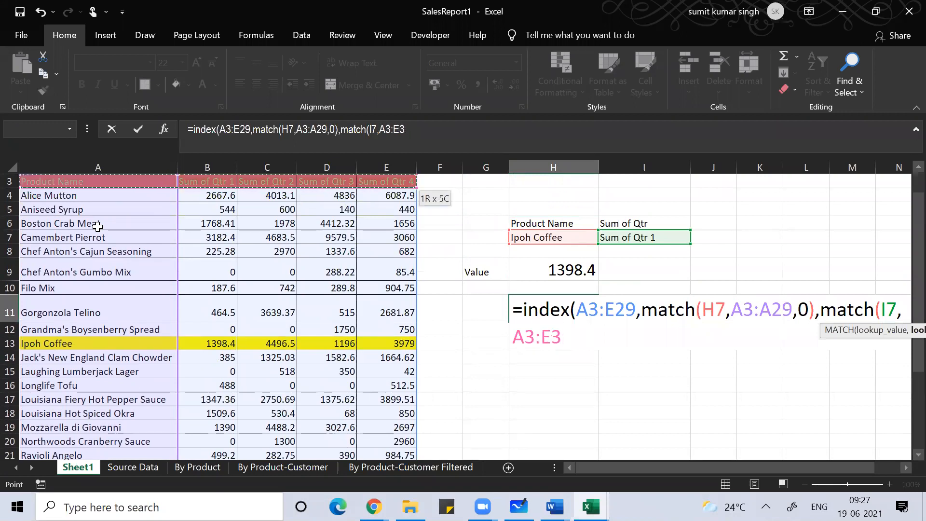
pyautogui.write(',0')
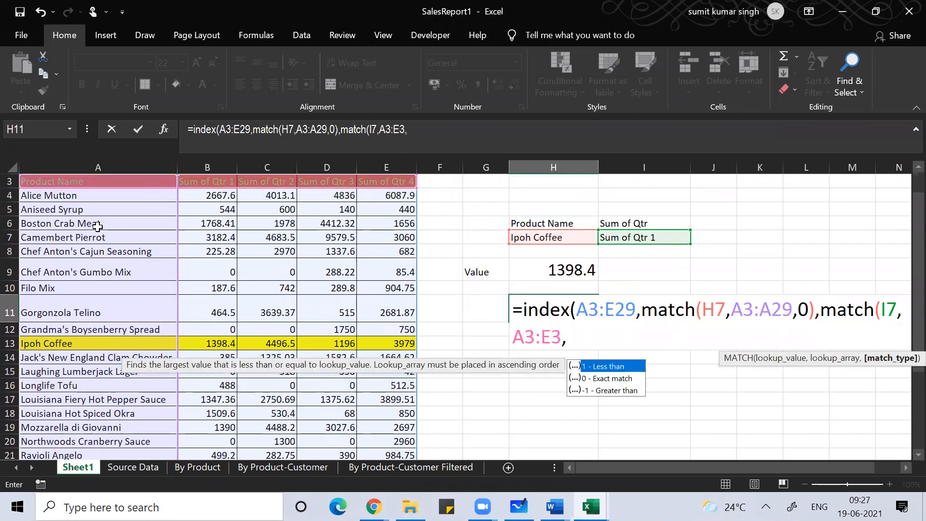
pyautogui.write(')')
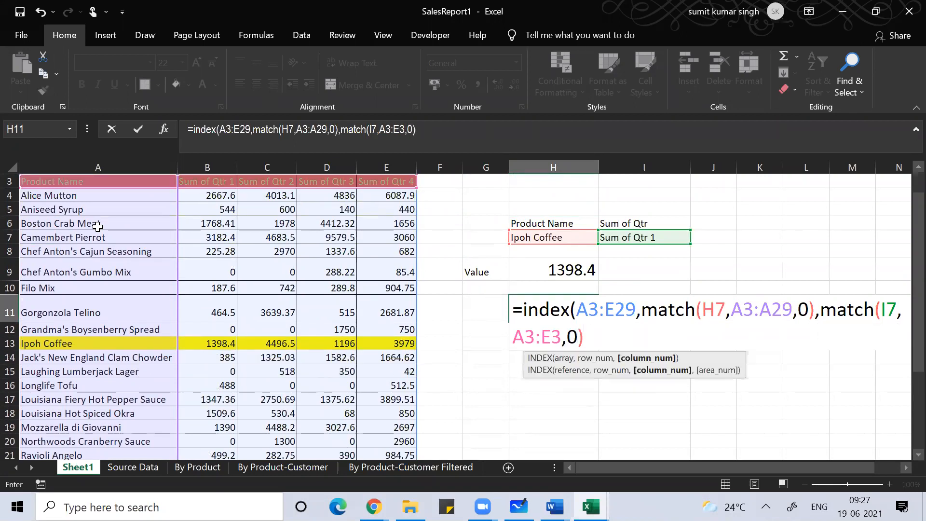
pyautogui.write(')')
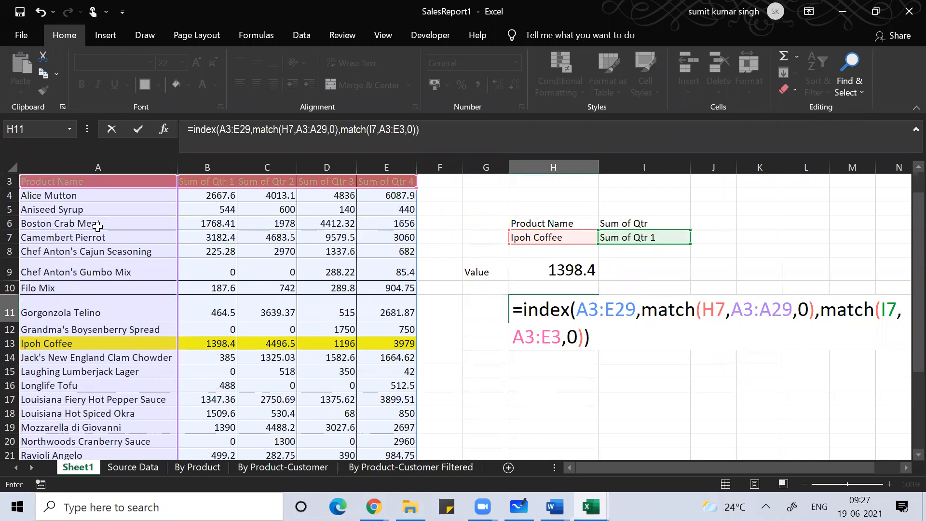
pyautogui.press('Return')
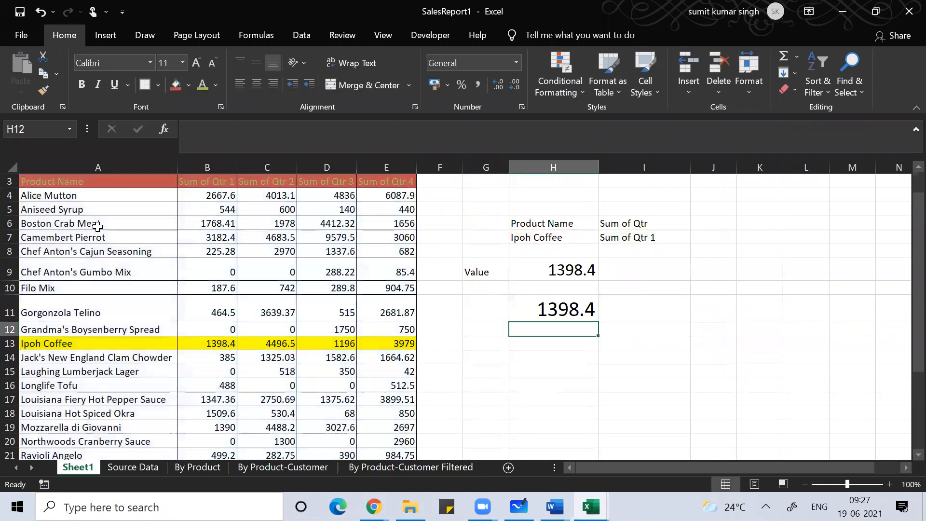
pyautogui.press('Up')
pyautogui.press('F2')
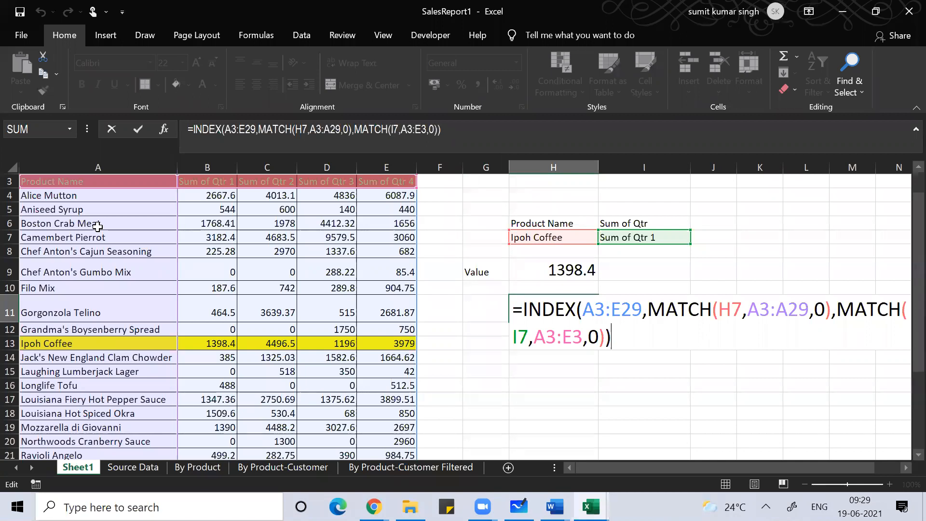
pyautogui.click(186, 2)
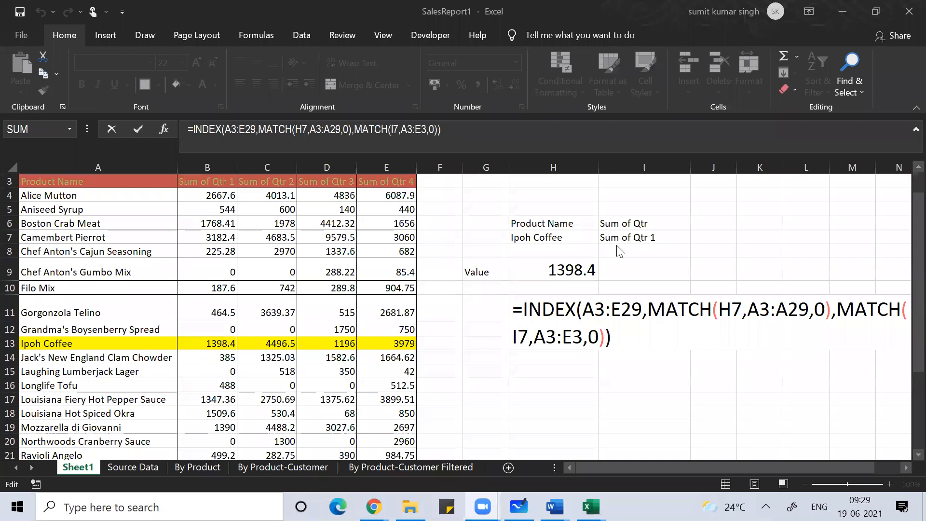
pyautogui.click(623, 309)
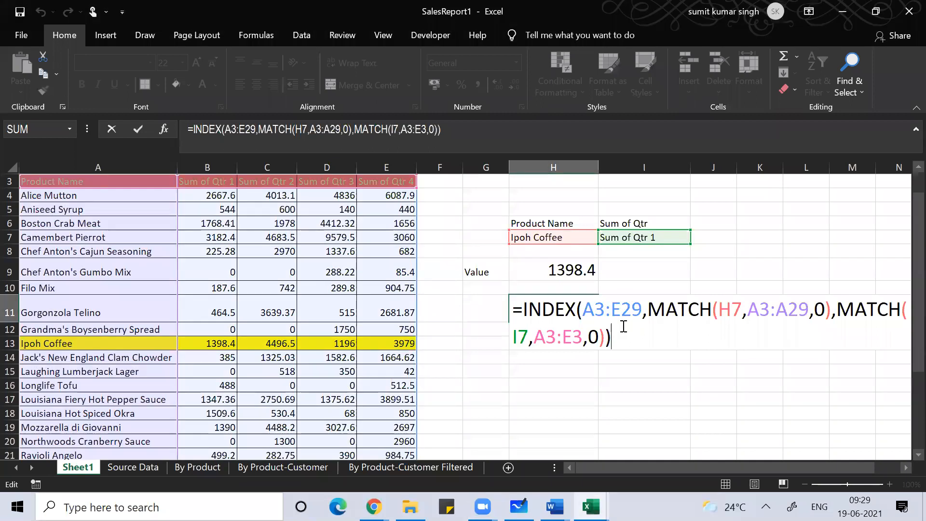
pyautogui.press('Return')
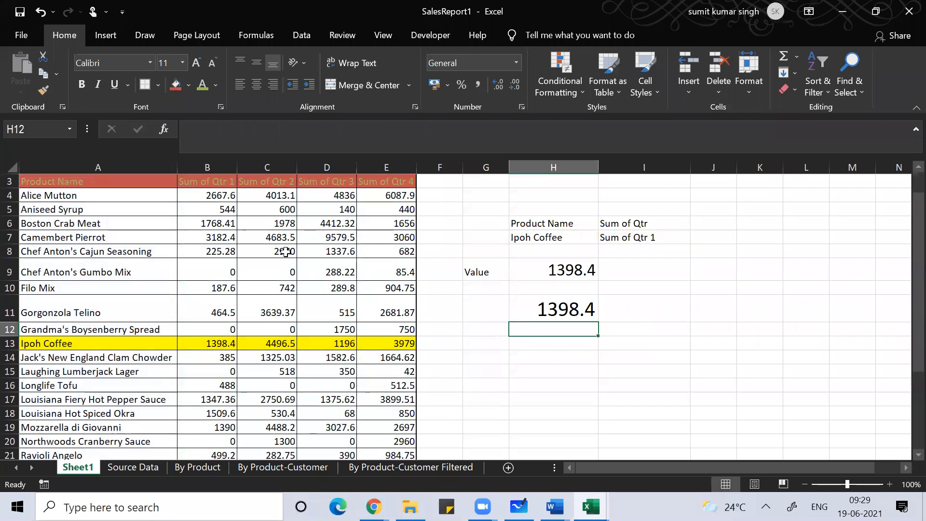
pyautogui.click(133, 164)
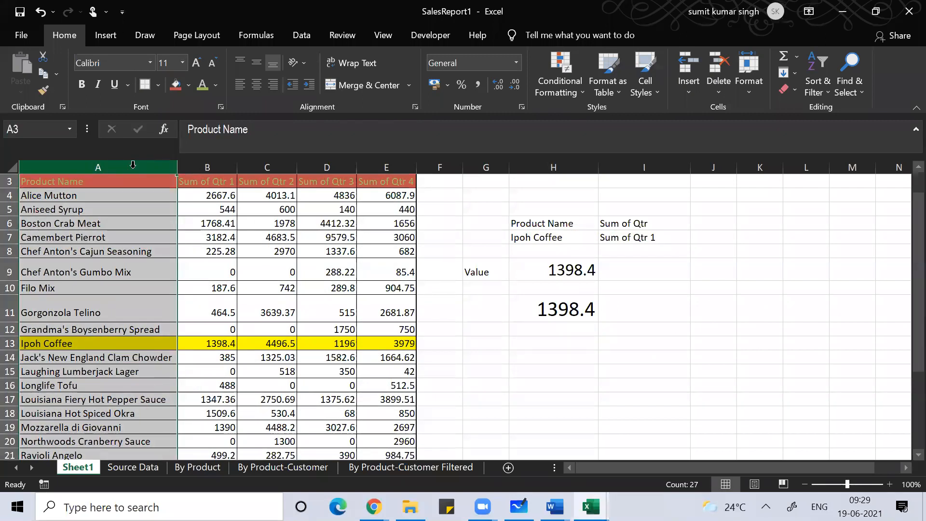
pyautogui.hotkey('ctrl', 'shift', '+')
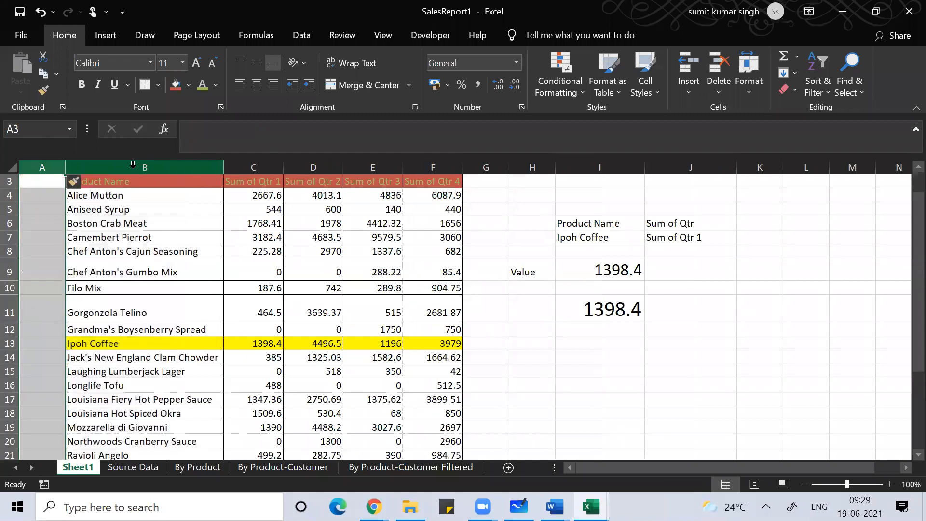
pyautogui.click(35, 184)
pyautogui.write('S.No')
pyautogui.press('Return')
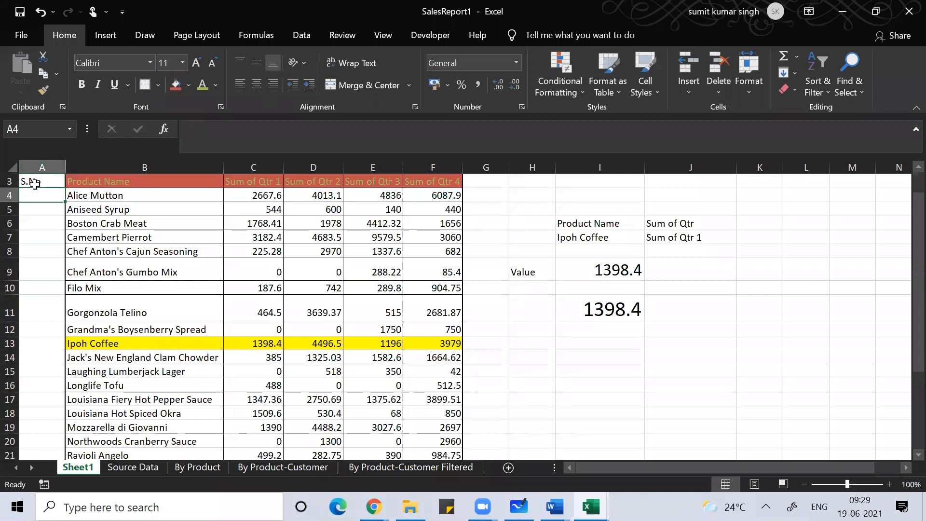
pyautogui.write('1')
pyautogui.press('Return')
pyautogui.press('Up')
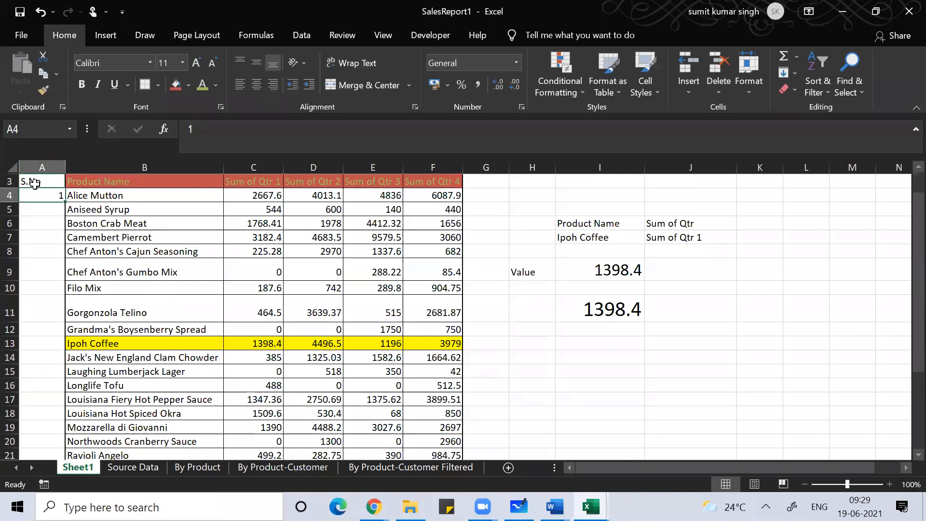
pyautogui.press('Down')
pyautogui.write('2')
pyautogui.press('Return')
pyautogui.press('Up')
pyautogui.press('Up')
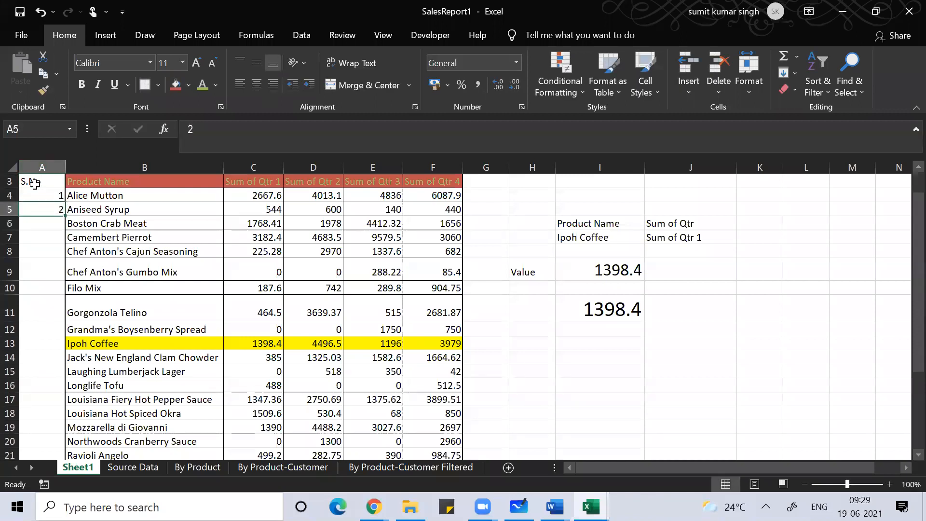
pyautogui.moveTo(41, 195); pyautogui.dragTo(51, 211)
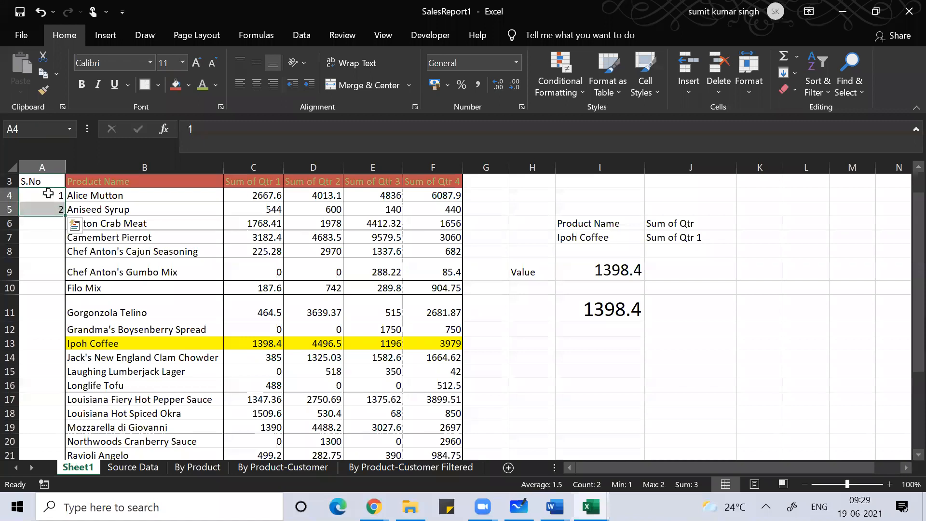
pyautogui.doubleClick(64, 216)
pyautogui.click(33, 299)
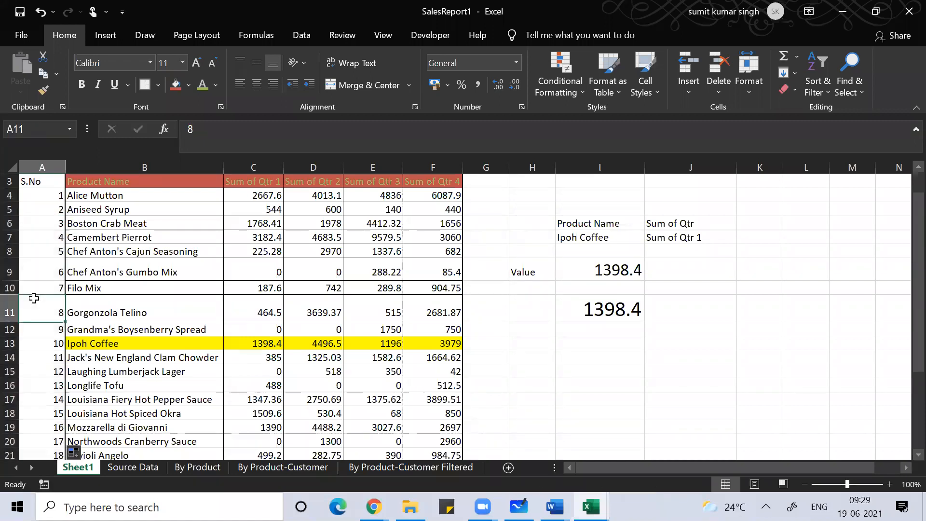
pyautogui.hotkey('ctrl', 'Down')
pyautogui.press('Down')
pyautogui.press('Up')
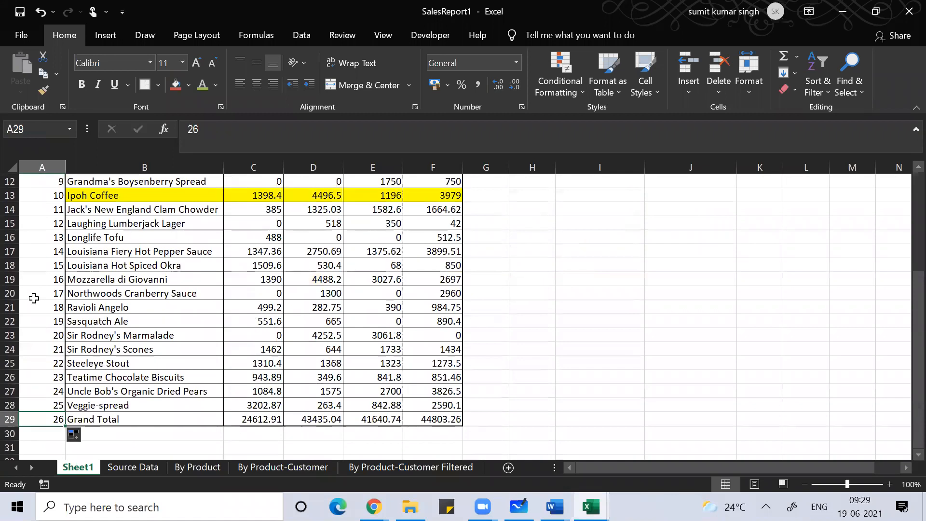
pyautogui.hotkey('ctrl', 'Up')
pyautogui.hotkey('shift', 'Right')
pyautogui.hotkey('shift', 'Right')
pyautogui.hotkey('shift', 'Right')
pyautogui.hotkey('shift', 'Right')
pyautogui.hotkey('shift', 'Right')
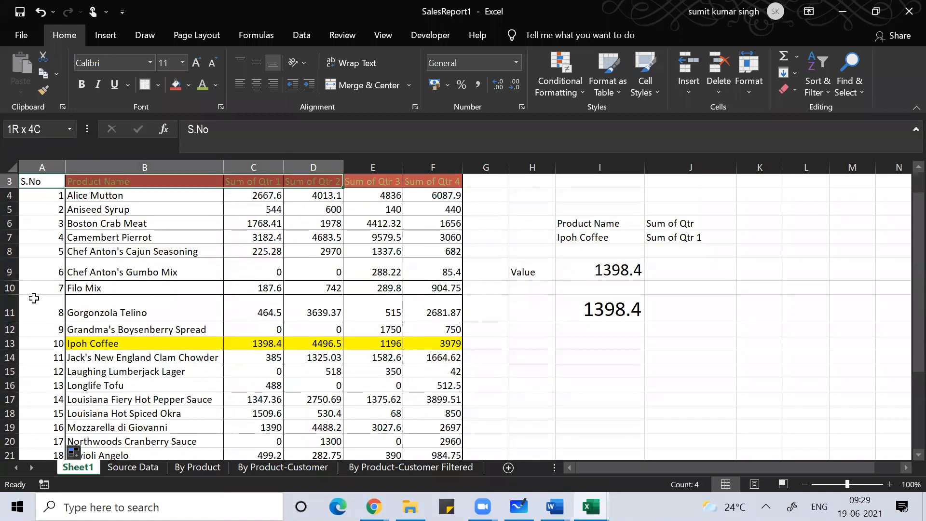
pyautogui.press('Right')
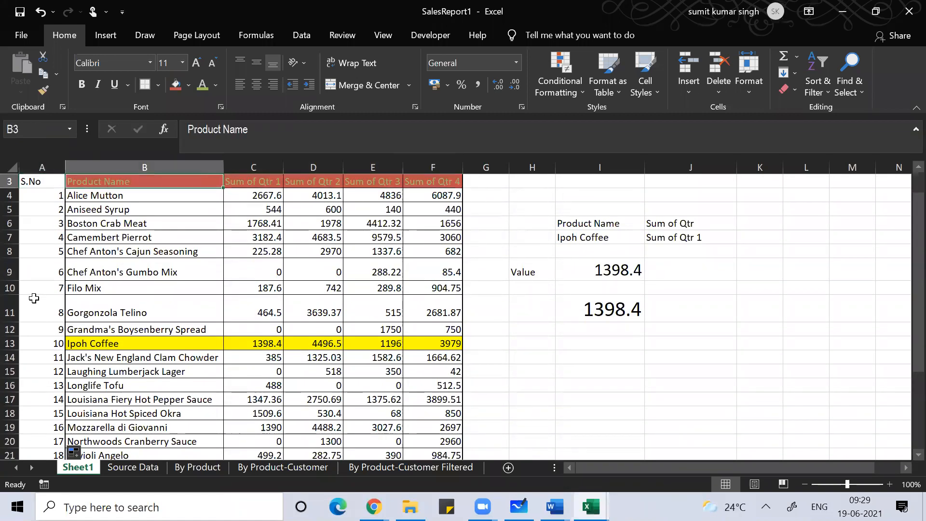
pyautogui.click(126, 262)
pyautogui.click(171, 185)
pyautogui.click(171, 211)
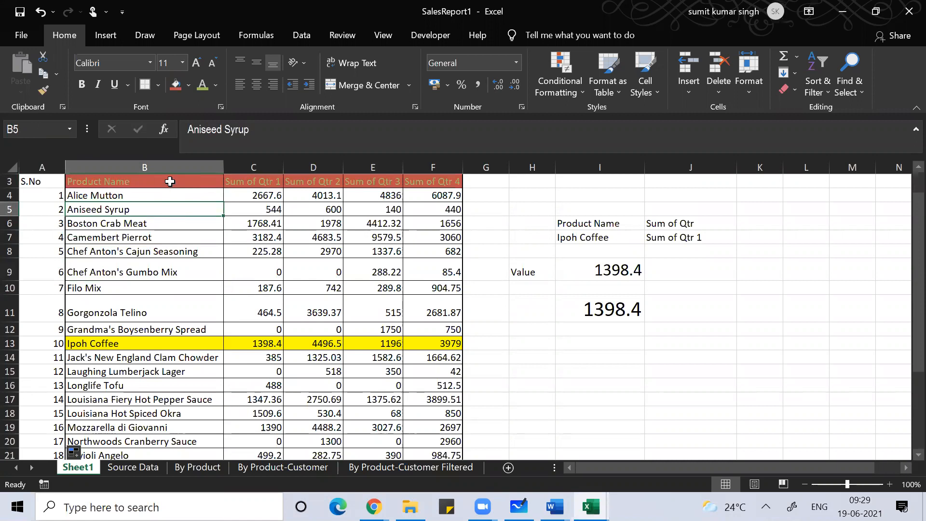
pyautogui.click(170, 181)
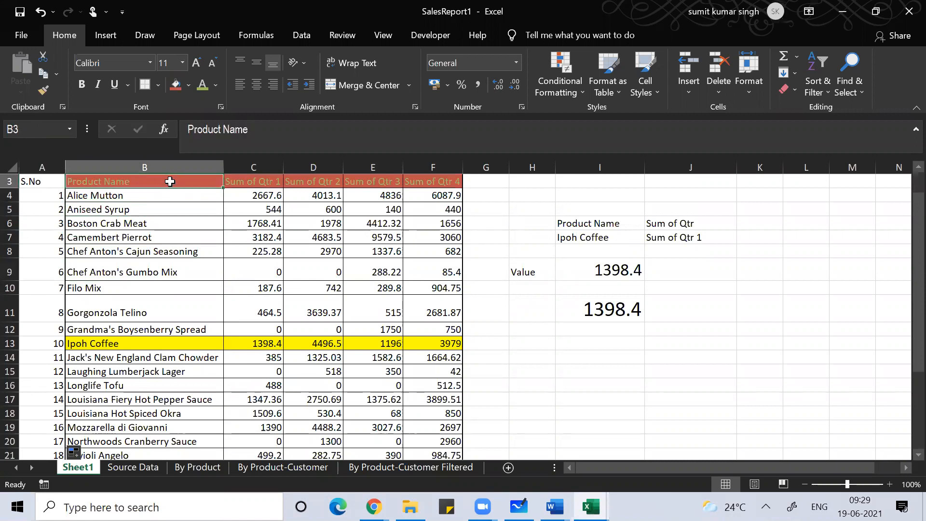
# Step: Copy the header formatting from B3 onto S.No in A3, then select table A3:F29
pyautogui.click(44, 91)
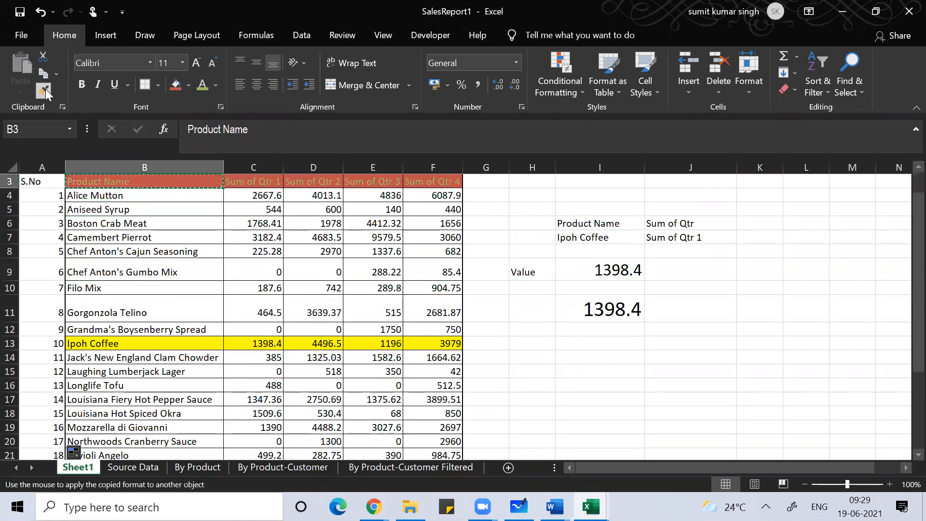
pyautogui.click(41, 181)
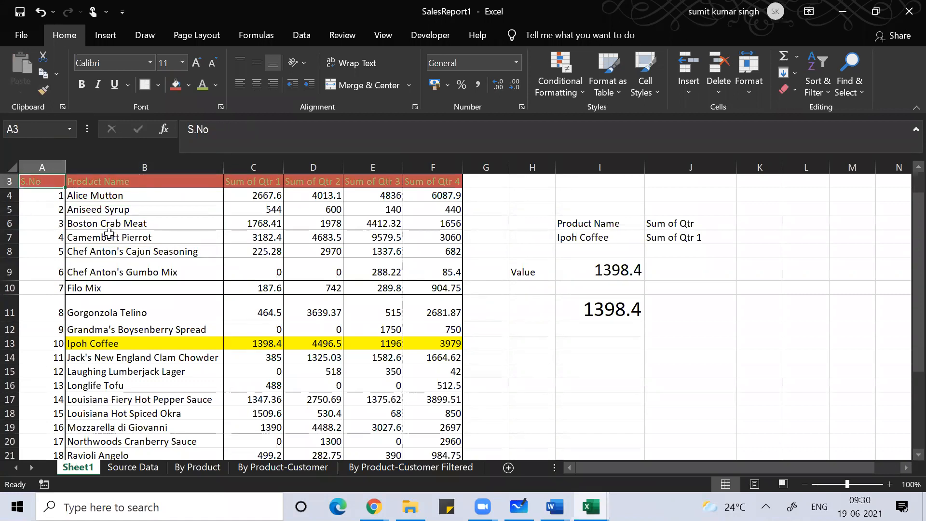
pyautogui.hotkey('ctrl', 'shift', 'Right')
pyautogui.hotkey('ctrl', 'shift', 'Down')
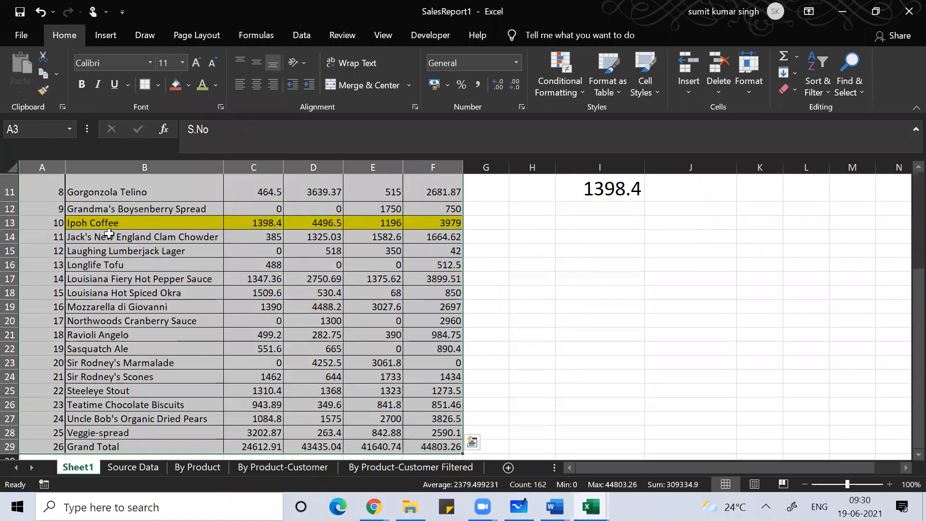
# Step: Apply All Borders and a Thick Box Border to the table A3:F29
pyautogui.press('alt')
pyautogui.press('h')
pyautogui.press('b')
pyautogui.press('a')
pyautogui.scroll(4, 109, 234)
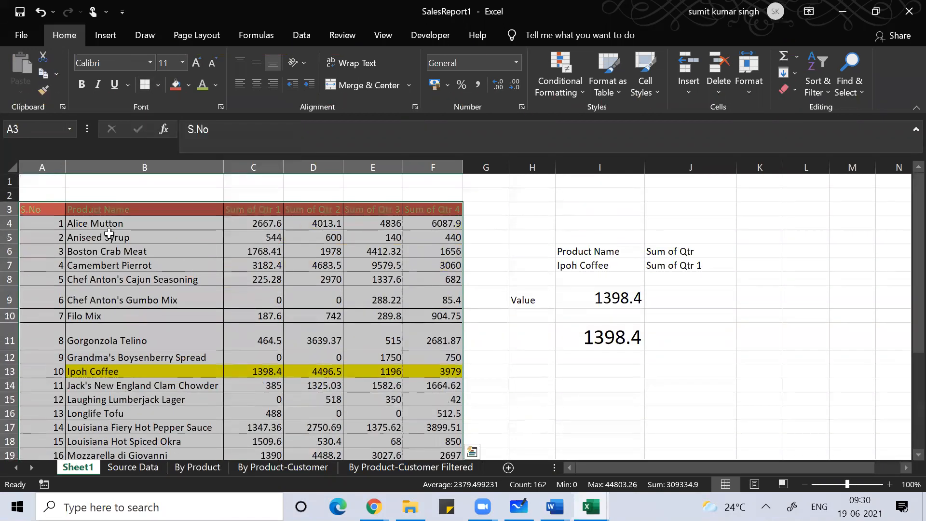
pyautogui.press('alt')
pyautogui.press('h')
pyautogui.press('b')
pyautogui.press('t')
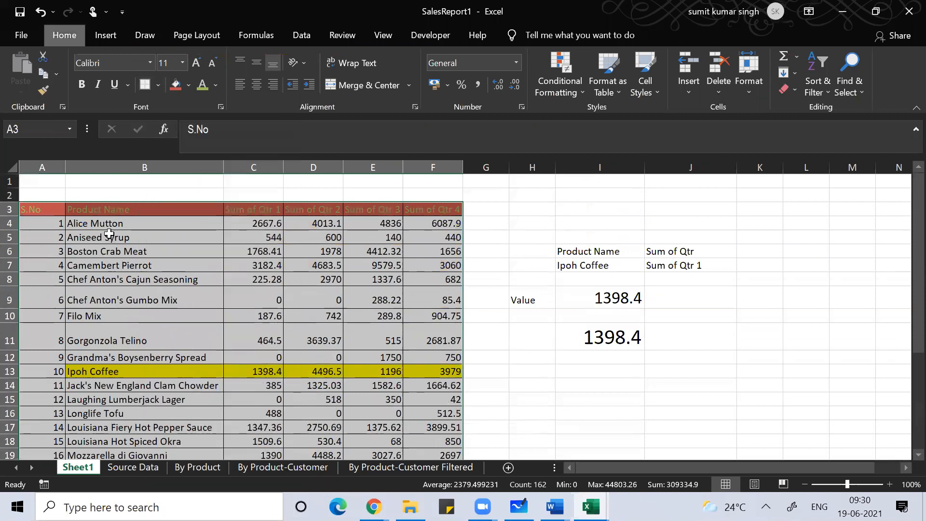
pyautogui.press('Down')
pyautogui.press('Down')
pyautogui.press('Down')
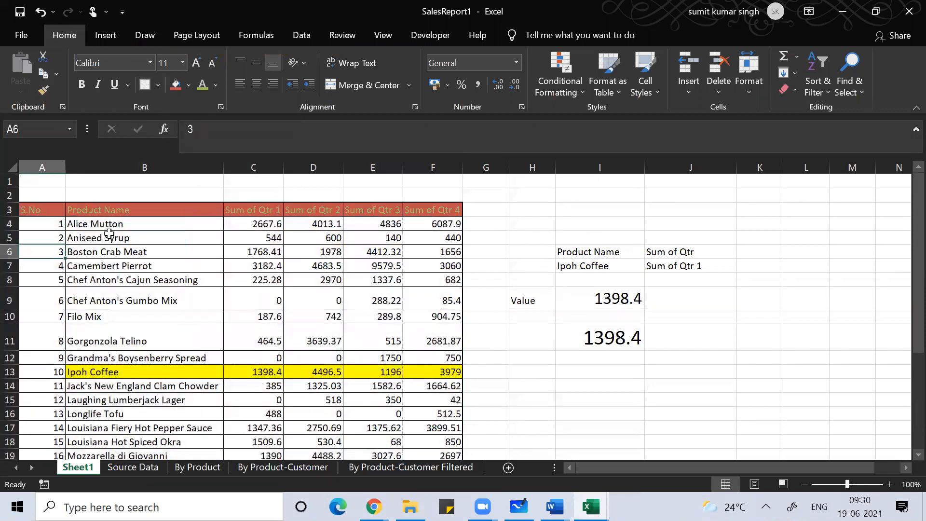
# Step: Begin rewriting I9 as =VLOOKUP(I7,A3:F29, spanning the widened table from S.No to Grand Total
pyautogui.click(201, 241)
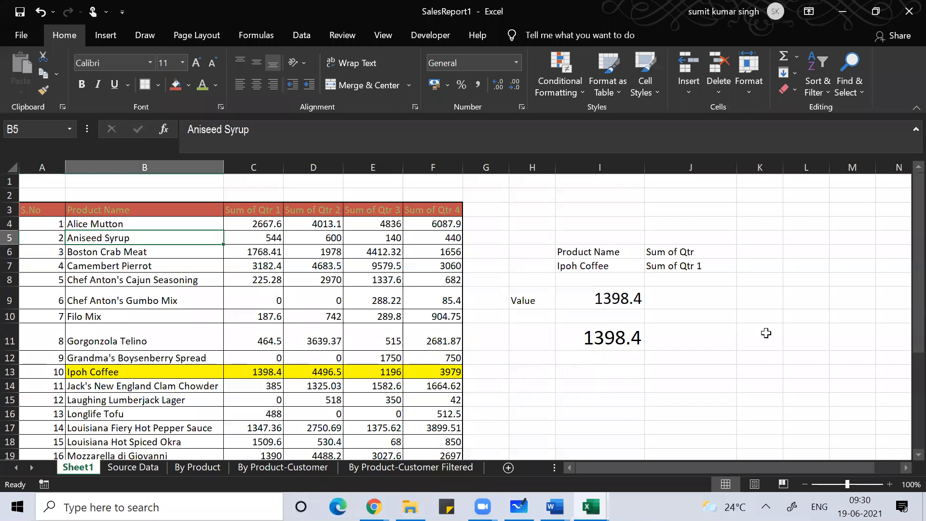
pyautogui.click(600, 298)
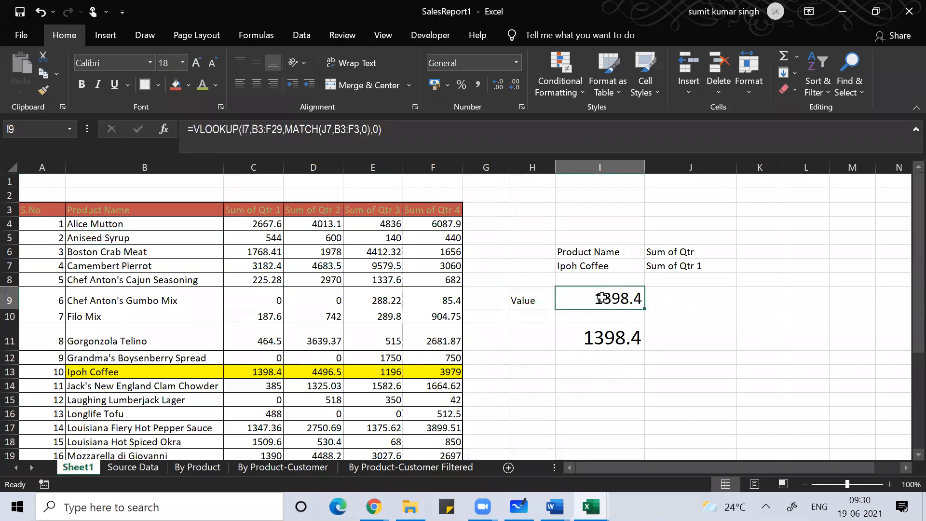
pyautogui.write('=')
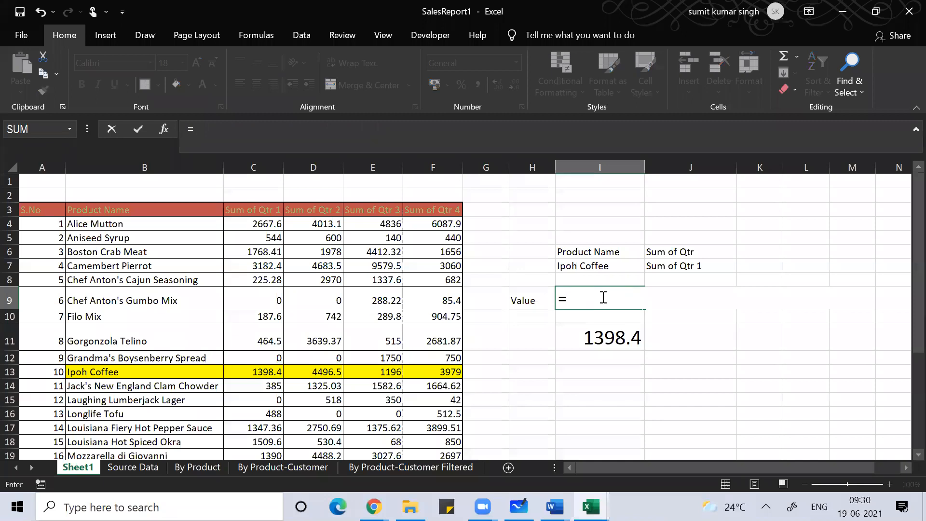
pyautogui.write('vlookup')
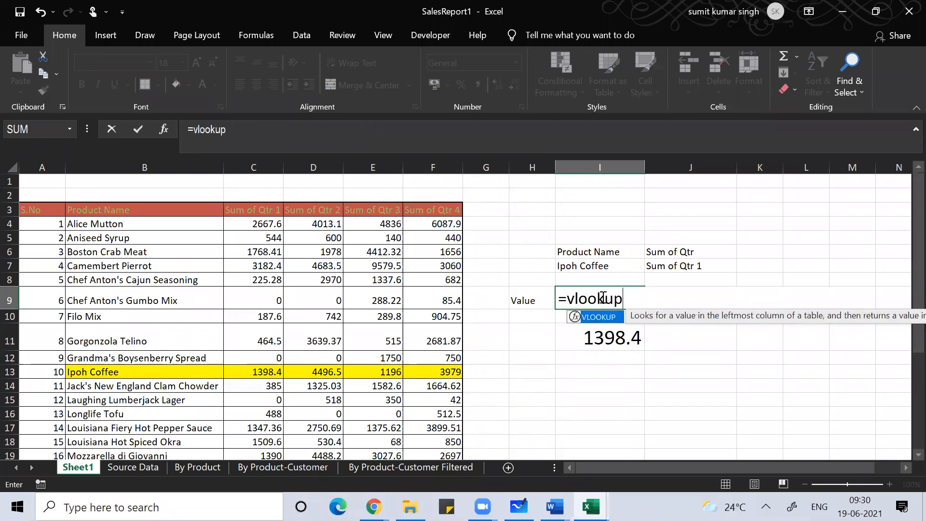
pyautogui.write('(')
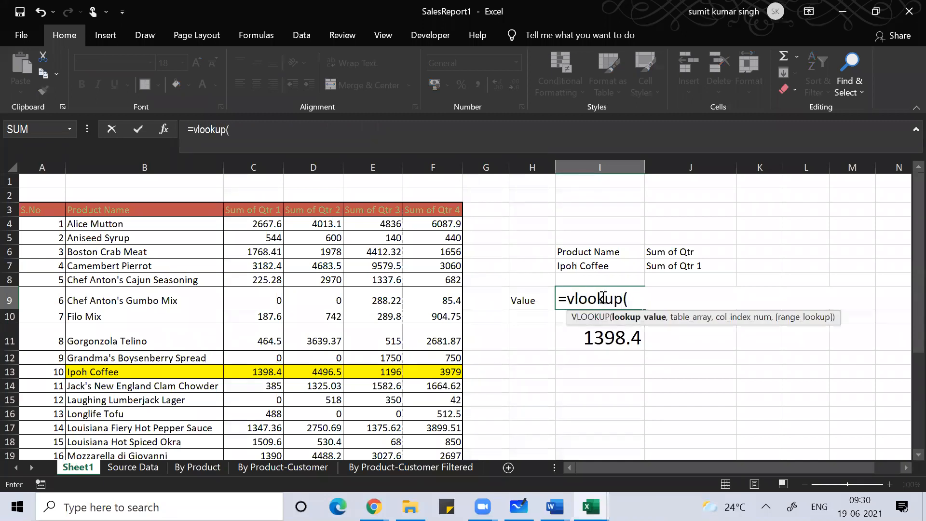
pyautogui.click(601, 264)
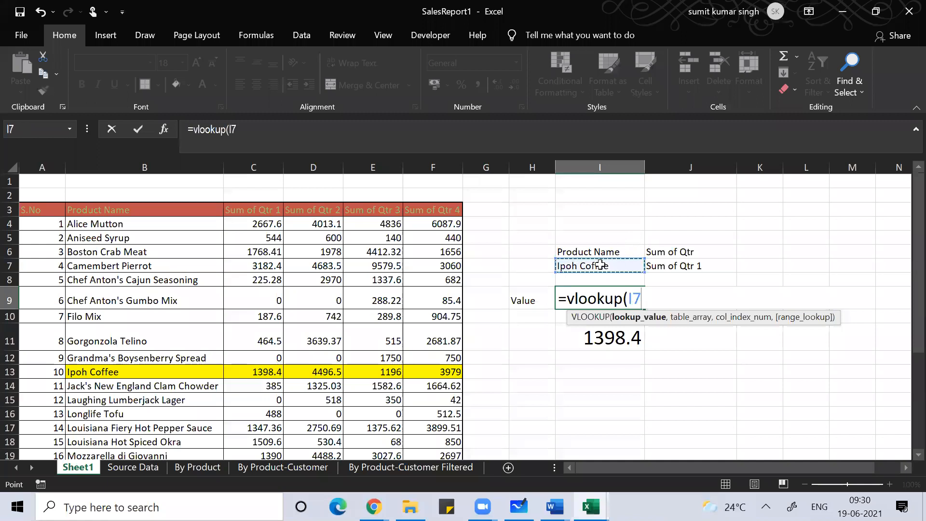
pyautogui.write(',')
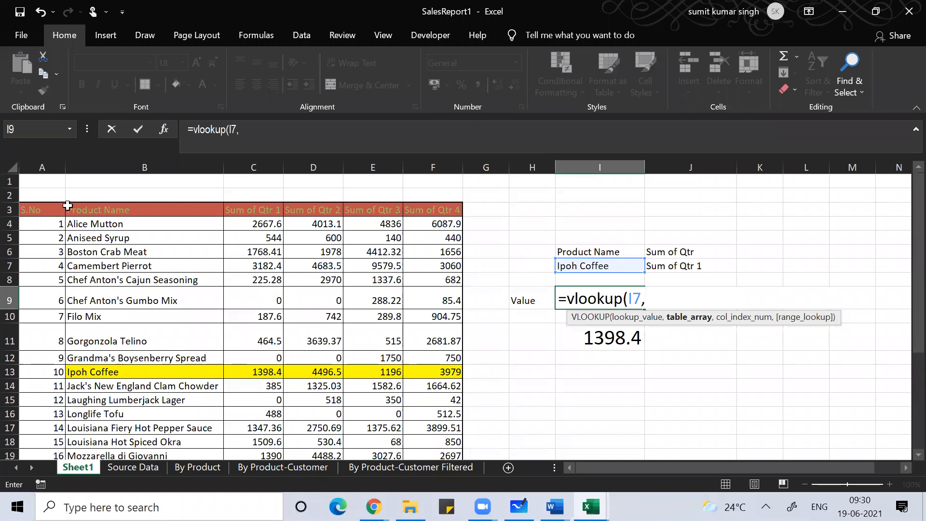
pyautogui.click(34, 208)
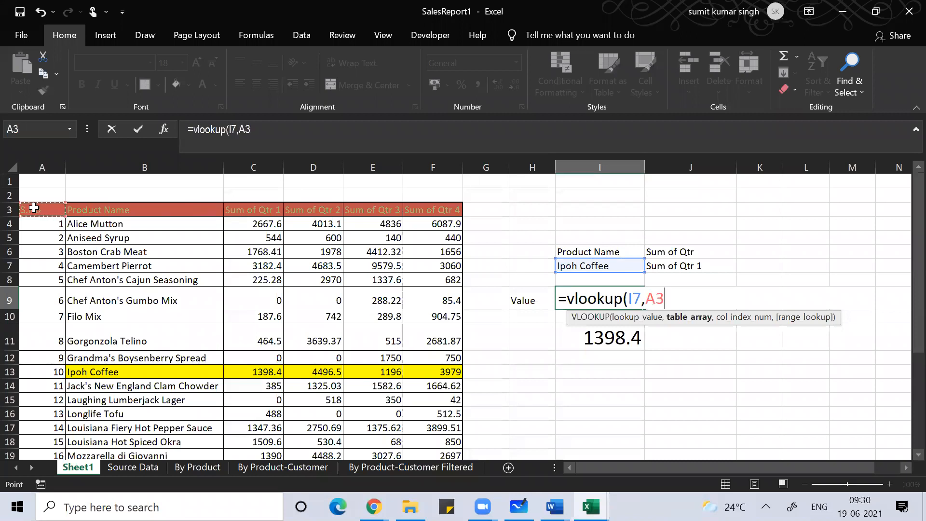
pyautogui.hotkey('ctrl', 'shift', 'Right')
pyautogui.hotkey('ctrl', 'shift', 'Down')
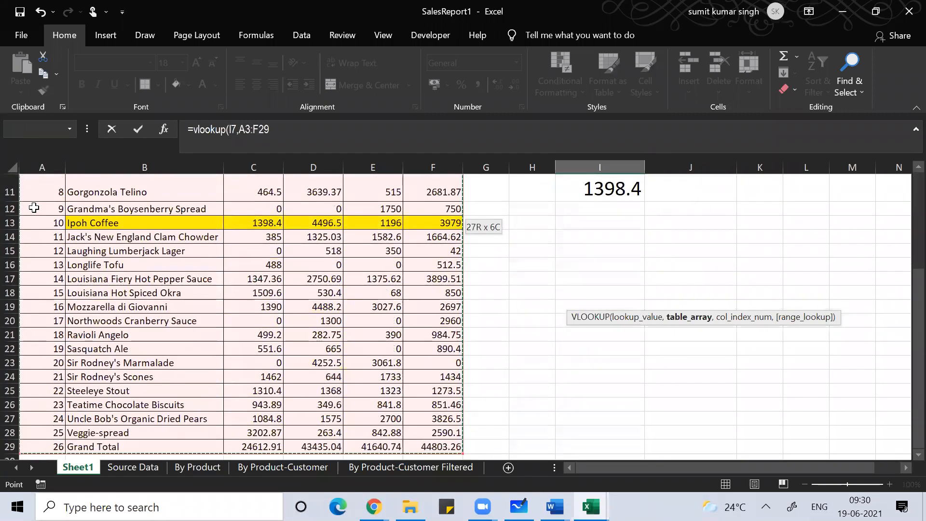
# Step: Use MATCH(J7,A3:F3,0) as the column index and close with exact match ,0)
pyautogui.write(',')
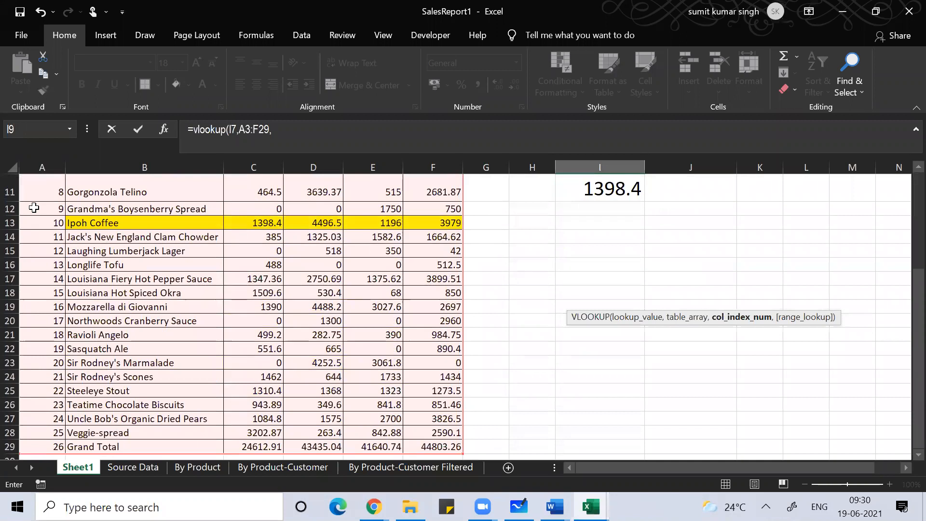
pyautogui.write('match(')
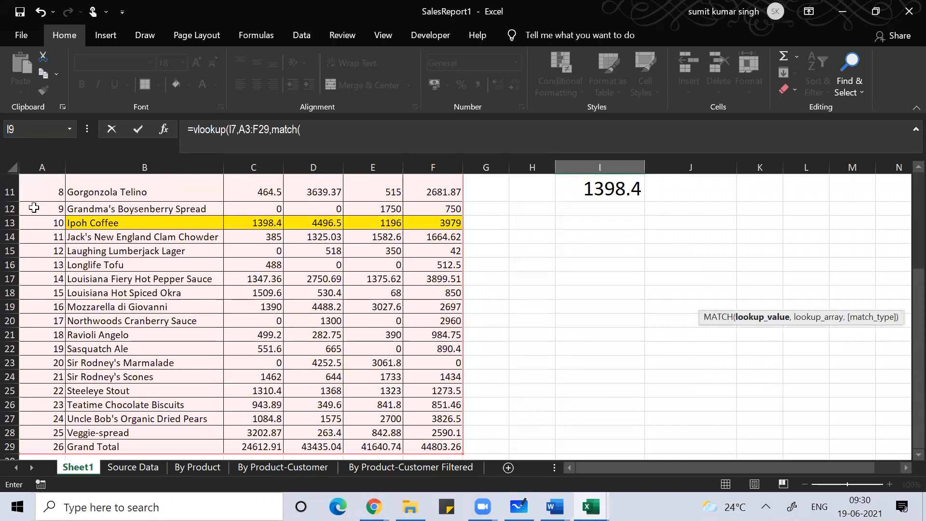
pyautogui.press('Up')
pyautogui.press('Up')
pyautogui.press('Up')
pyautogui.press('Up')
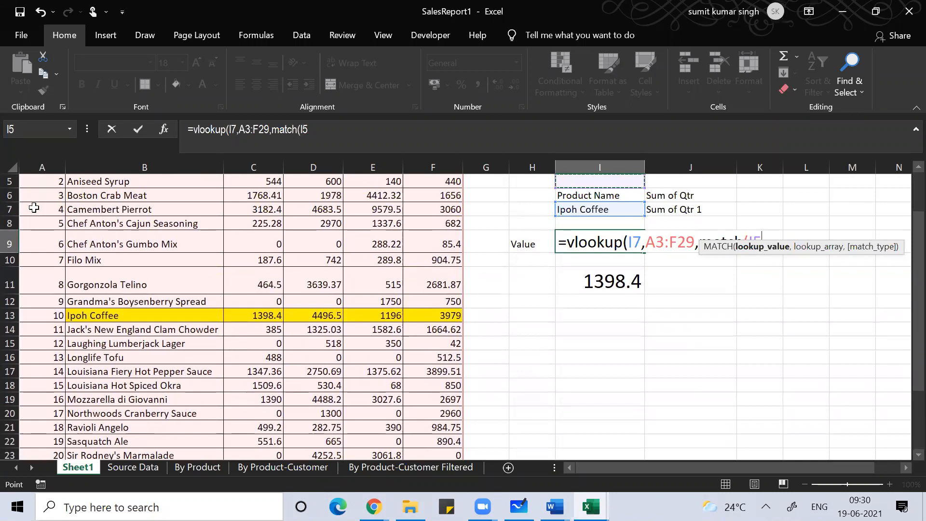
pyautogui.press('Down')
pyautogui.press('Down')
pyautogui.press('Right')
pyautogui.write(',')
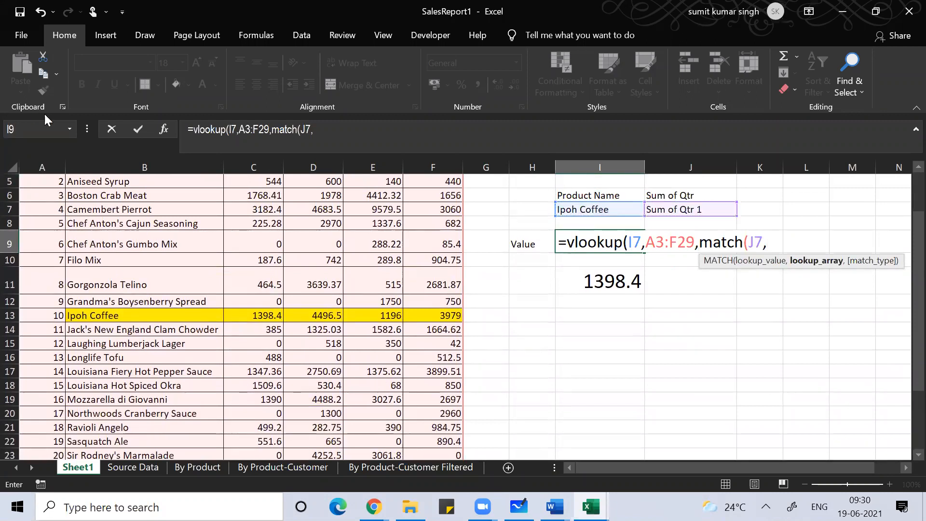
pyautogui.click(124, 222)
pyautogui.press('Up')
pyautogui.press('Up')
pyautogui.press('Up')
pyautogui.press('Up')
pyautogui.press('Up')
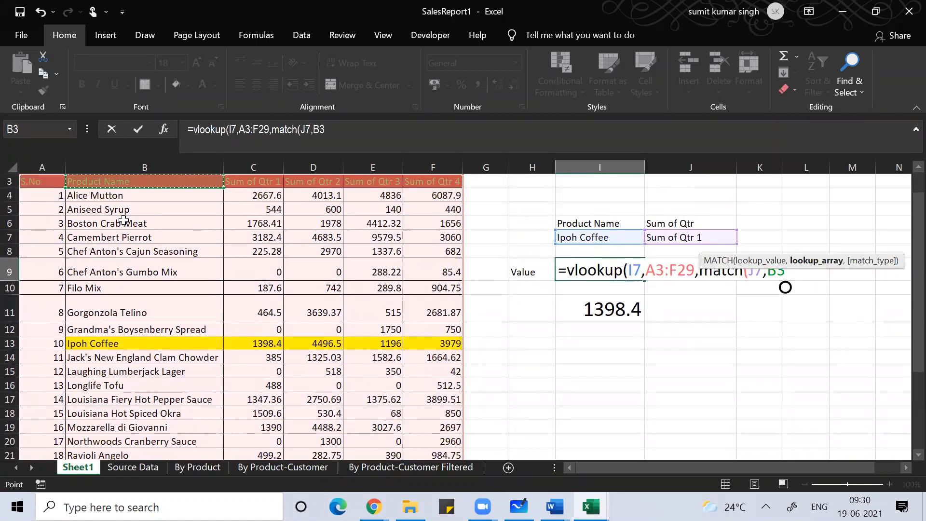
pyautogui.press('Left')
pyautogui.hotkey('shift', 'Right')
pyautogui.hotkey('shift', 'Right')
pyautogui.hotkey('shift', 'Right')
pyautogui.hotkey('shift', 'Right')
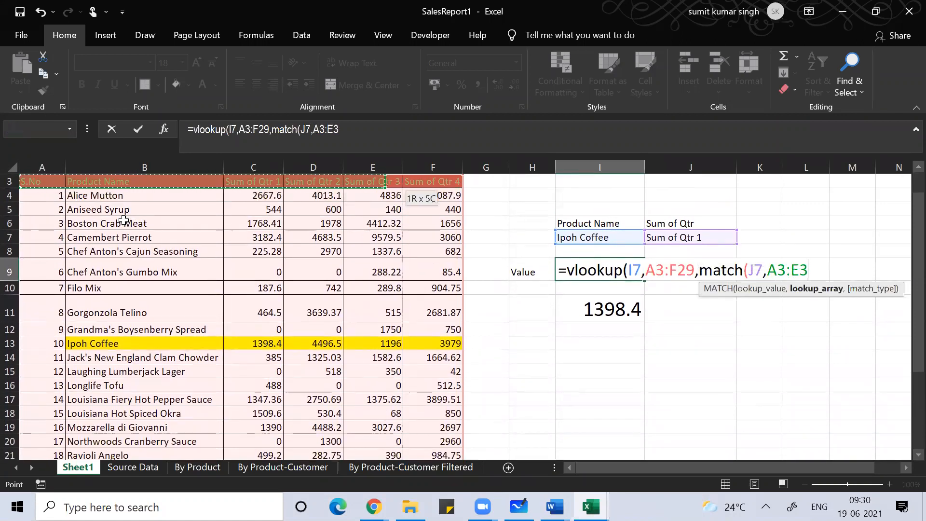
pyautogui.hotkey('shift', 'Right')
pyautogui.write(',0')
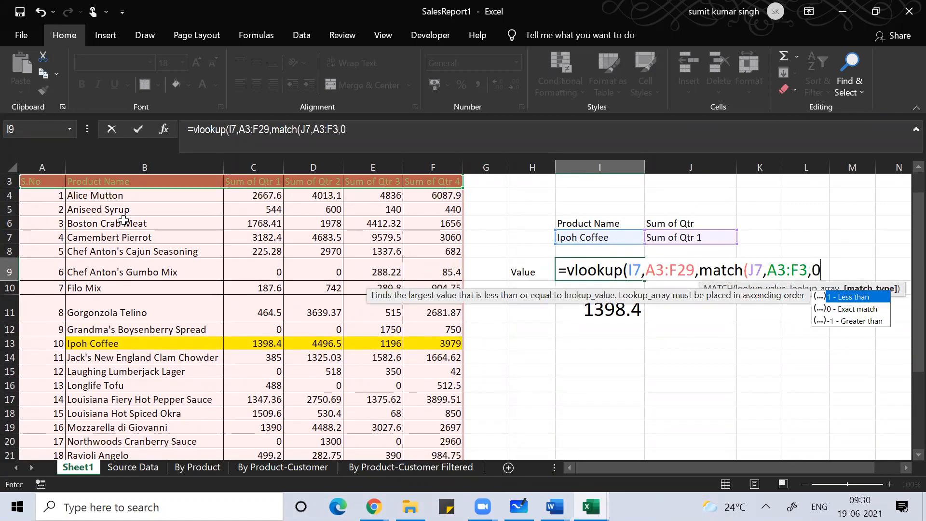
pyautogui.write('),0)')
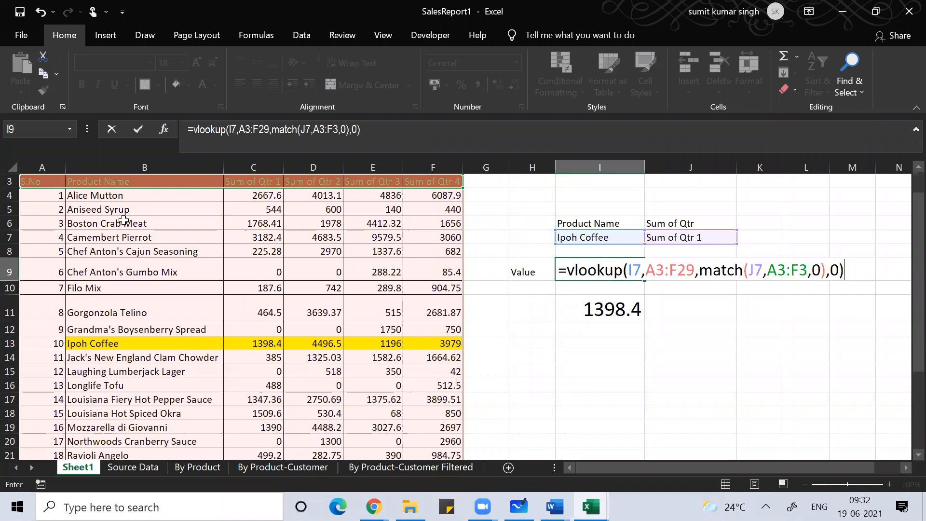
# Step: Commit I9's VLOOKUP with nested MATCH for Ipoh Coffee, then re-edit and recommit it; it still shows #N/A
pyautogui.press('Return')
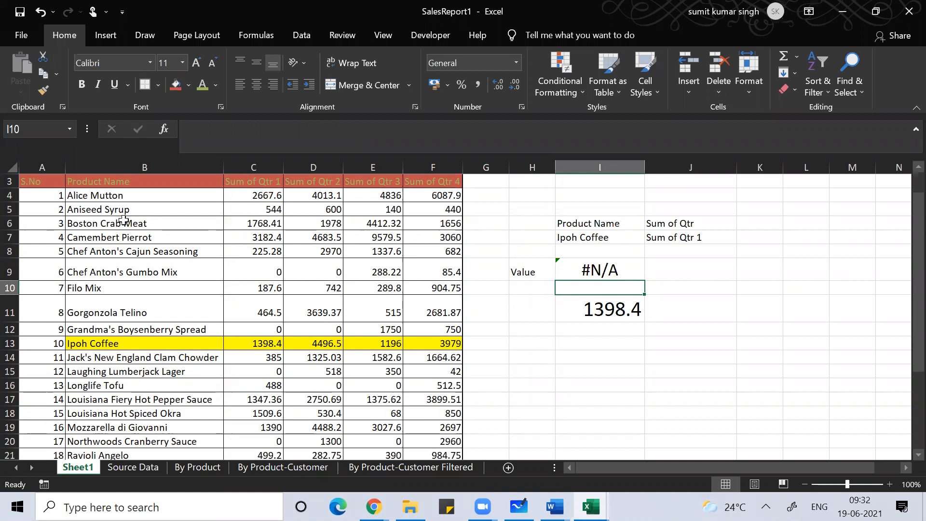
pyautogui.press('Up')
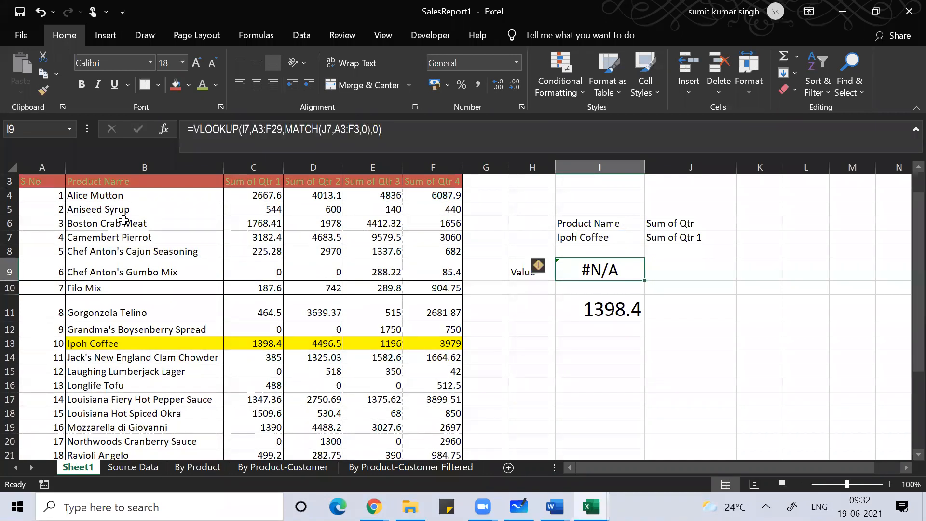
pyautogui.press('F2')
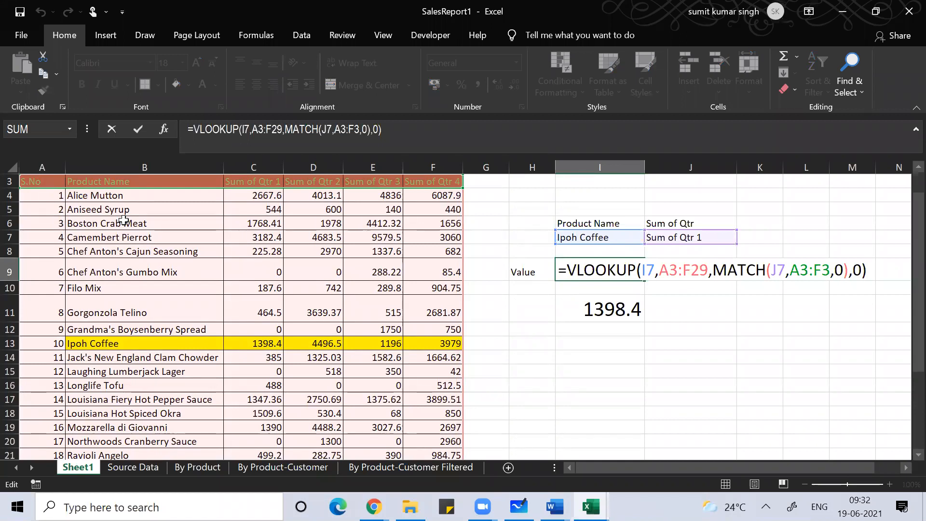
pyautogui.press('Return')
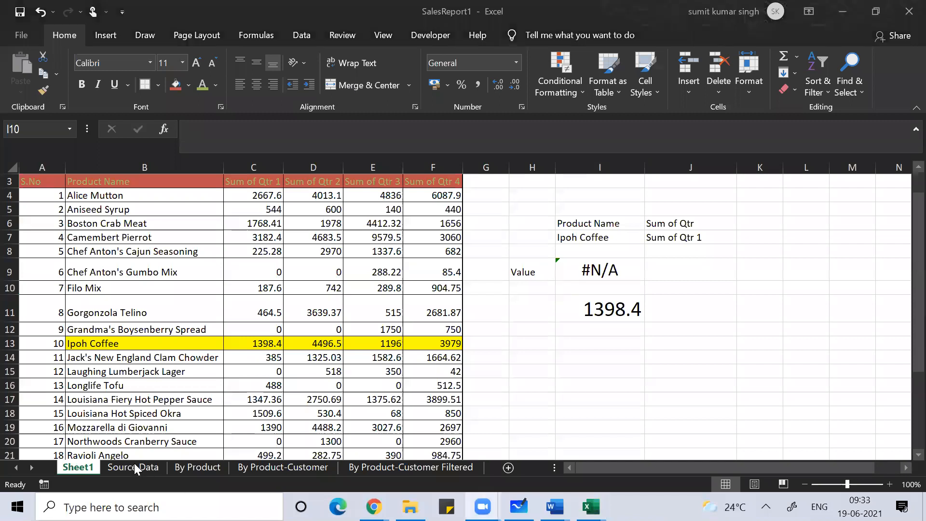
# Step: Select an empty cell in column I and cycle through the SalesReport1 sheets back to Sheet1
pyautogui.click(32, 467)
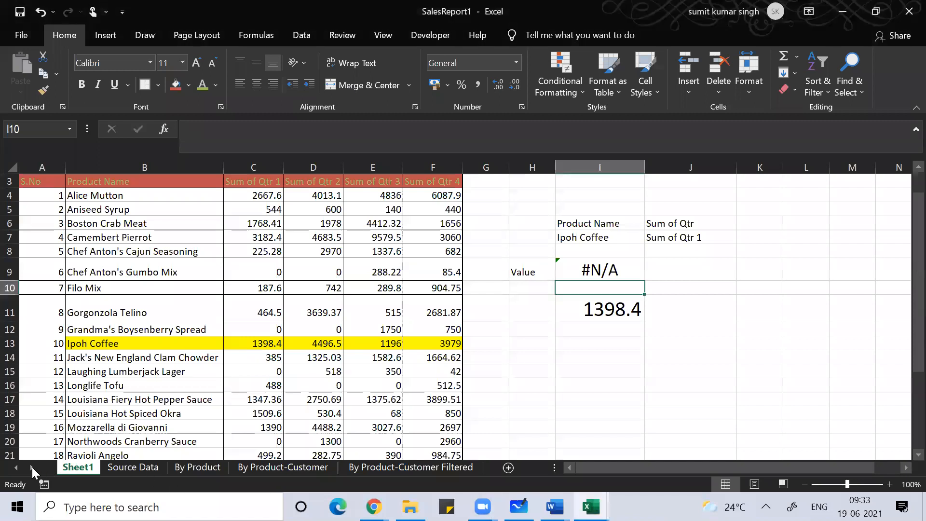
pyautogui.click(603, 397)
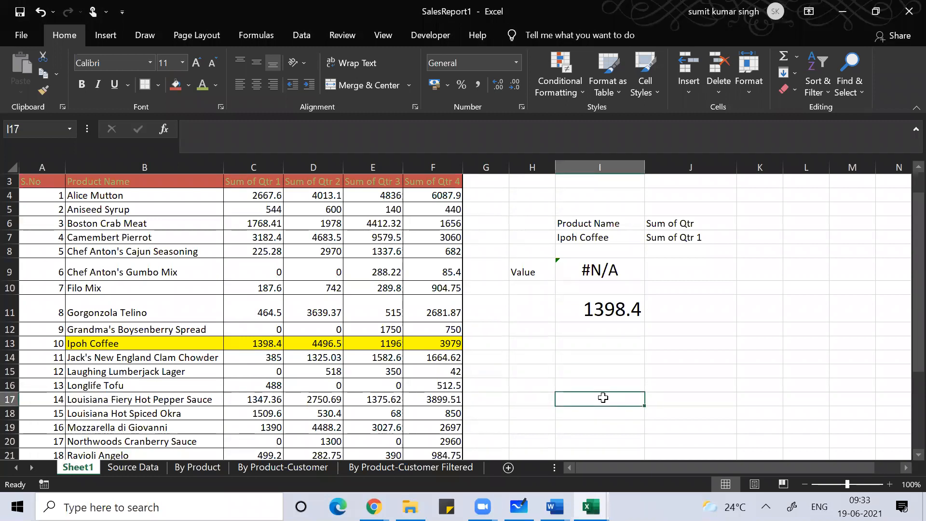
pyautogui.hotkey('ctrl', 'pagedown')
pyautogui.hotkey('ctrl', 'pagedown')
pyautogui.hotkey('ctrl', 'pagedown')
pyautogui.hotkey('ctrl', 'pagedown')
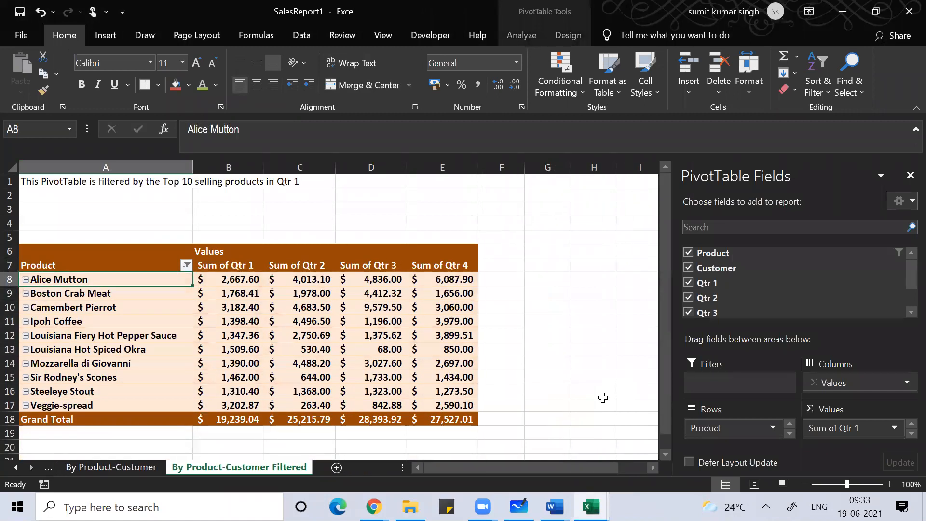
pyautogui.hotkey('ctrl', 'pageup')
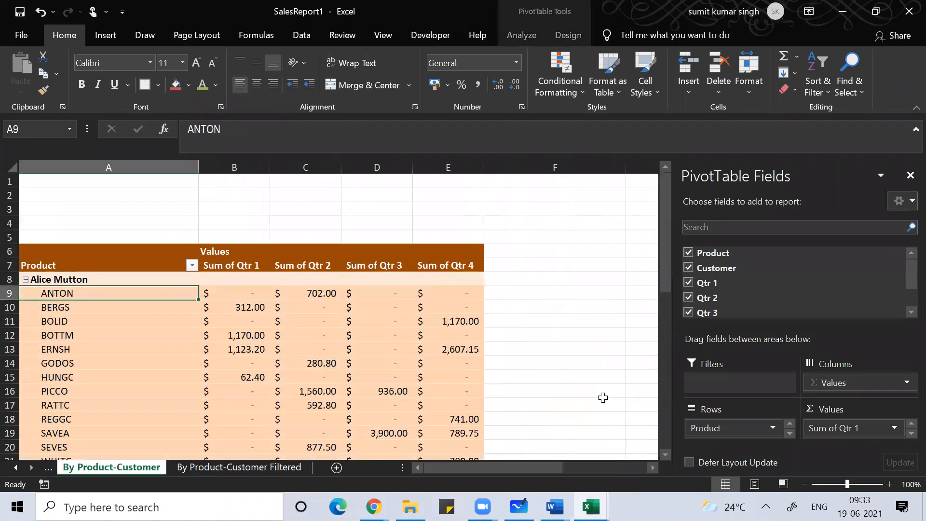
pyautogui.hotkey('ctrl', 'pageup')
pyautogui.hotkey('ctrl', 'pageup')
pyautogui.hotkey('ctrl', 'pageup')
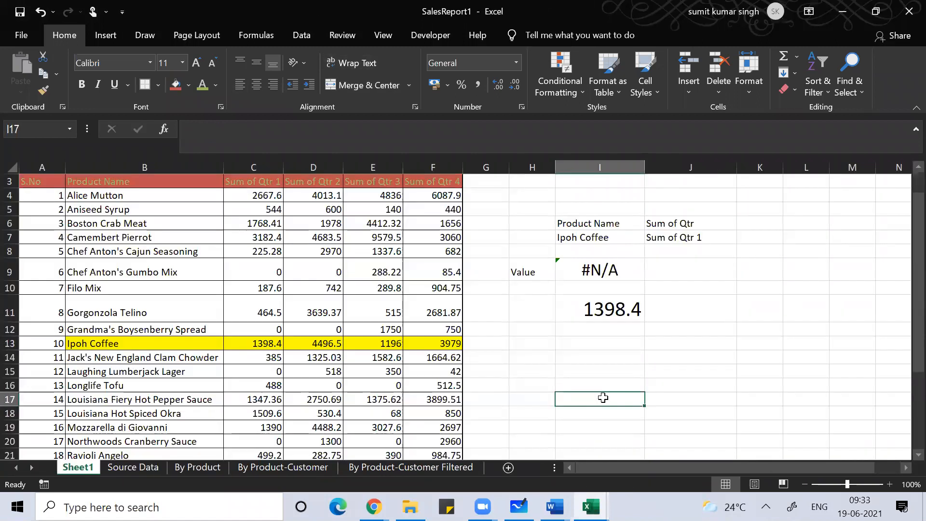
# Step: Switch to the Excel Worksheet workbook and step back through its sheets to Double VLookup
pyautogui.hotkey('alt', 'Tab')
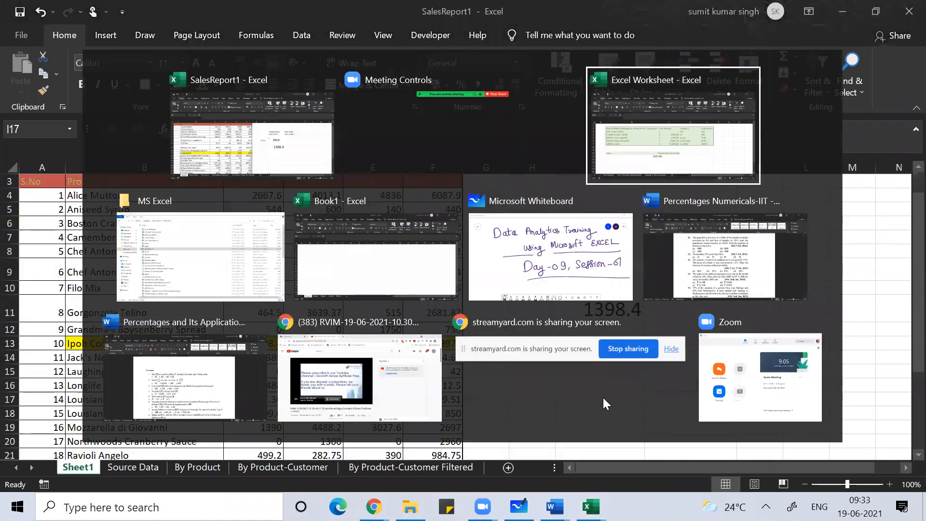
pyautogui.click(337, 466)
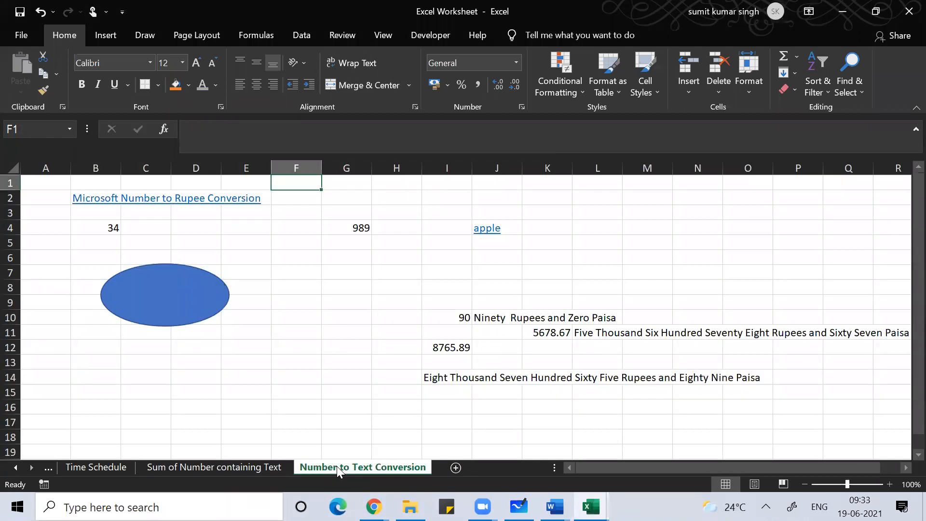
pyautogui.hotkey('ctrl', 'pageup')
pyautogui.hotkey('ctrl', 'pageup')
pyautogui.hotkey('ctrl', 'pageup')
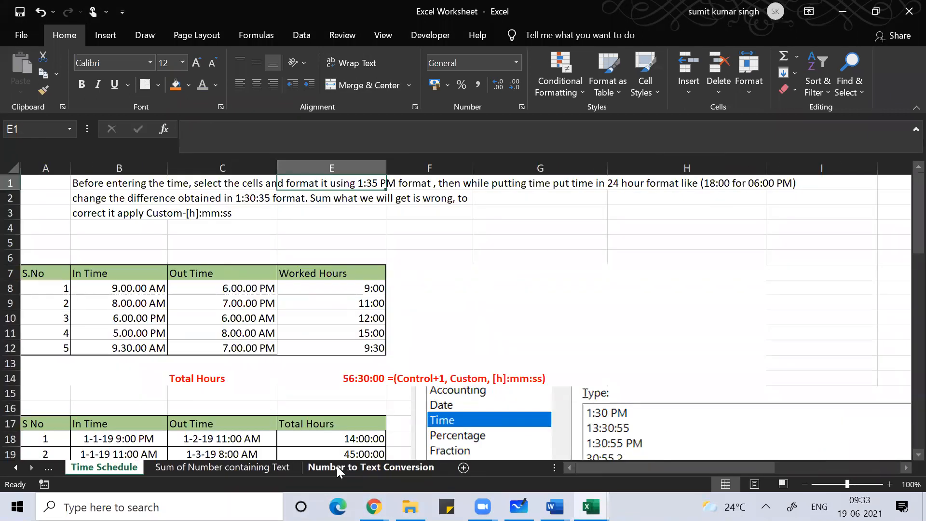
pyautogui.hotkey('ctrl', 'pageup')
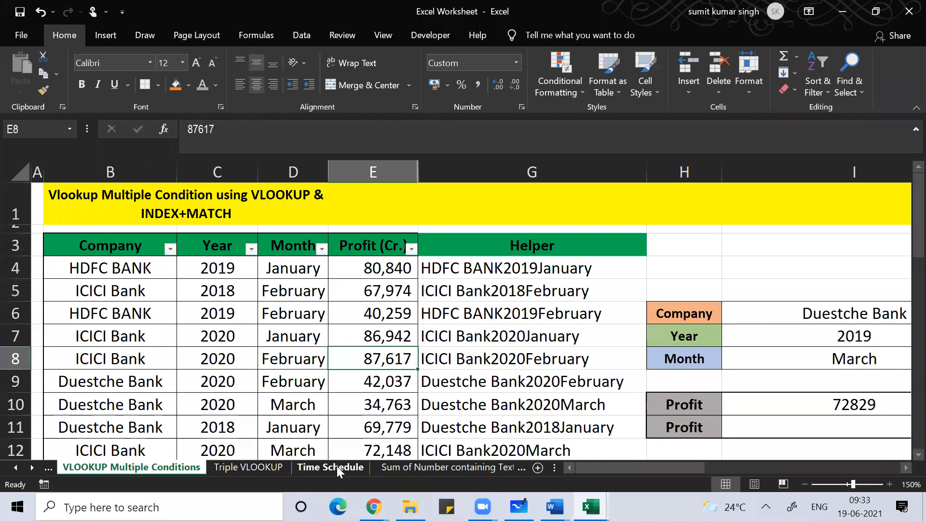
pyautogui.hotkey('ctrl', 'pageup')
pyautogui.hotkey('ctrl', 'pageup')
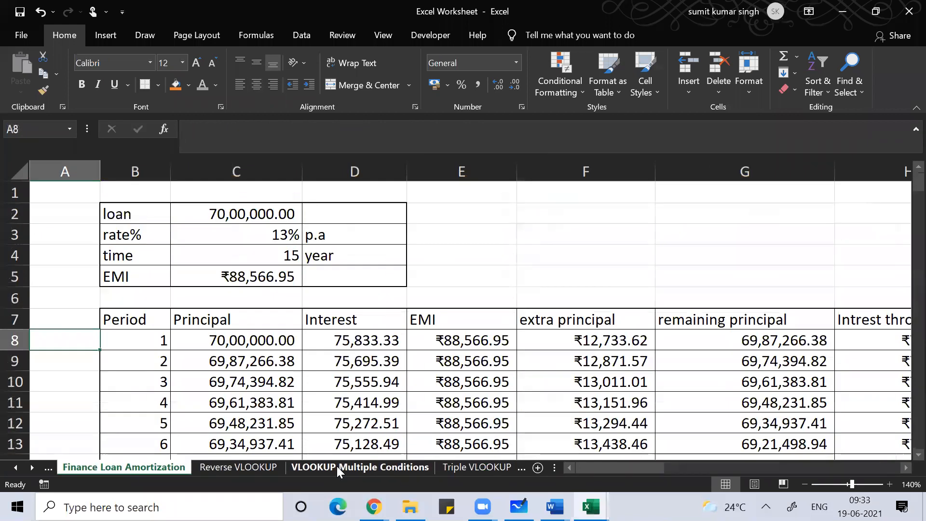
pyautogui.hotkey('ctrl', 'pageup')
pyautogui.hotkey('ctrl', 'pageup')
pyautogui.hotkey('ctrl', 'pageup')
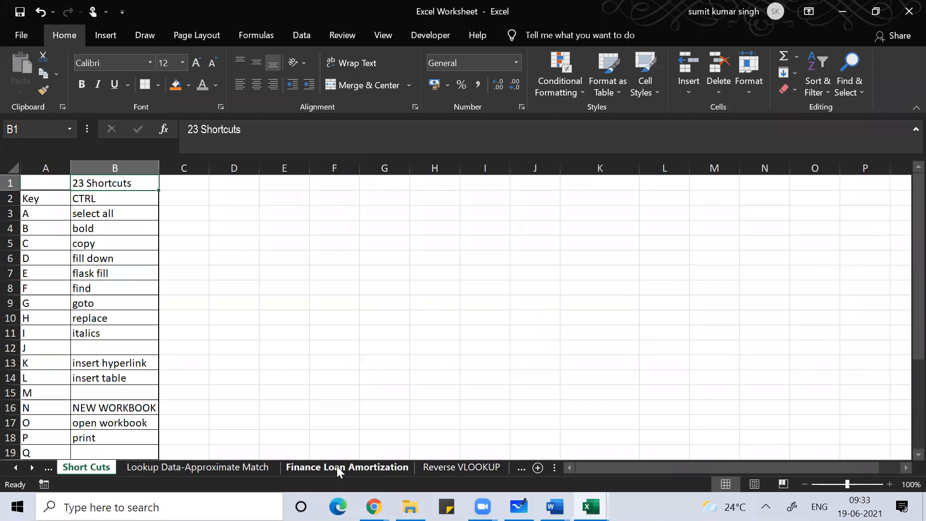
pyautogui.hotkey('ctrl', 'pageup')
pyautogui.hotkey('ctrl', 'pageup')
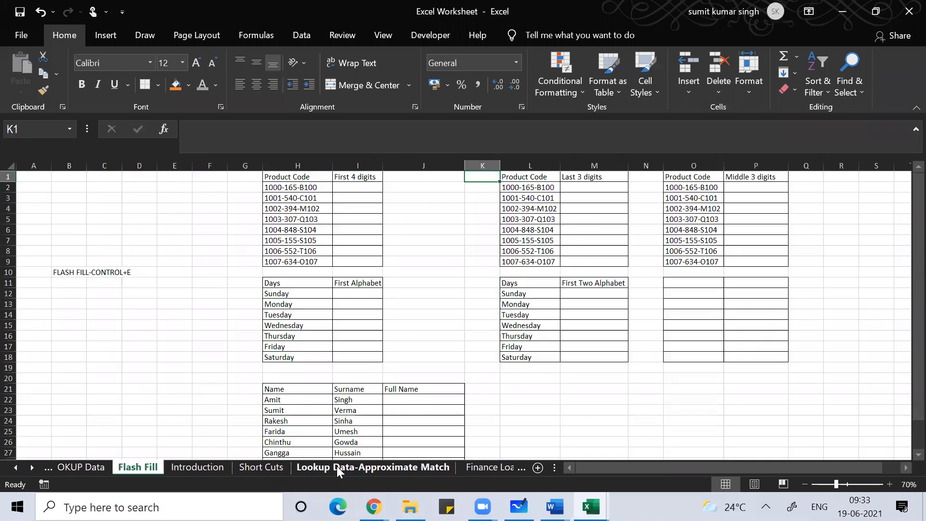
pyautogui.hotkey('ctrl', 'pageup')
pyautogui.hotkey('ctrl', 'pageup')
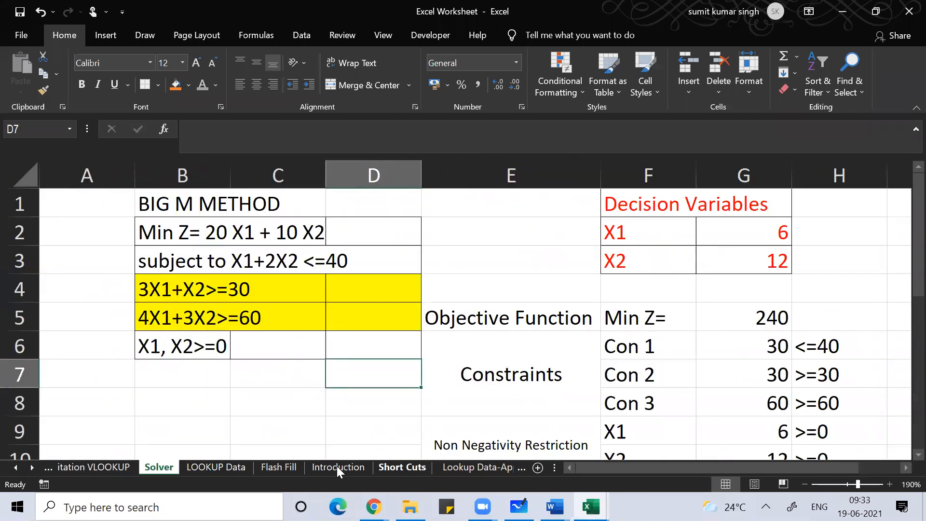
pyautogui.hotkey('ctrl', 'pageup')
pyautogui.hotkey('ctrl', 'pageup')
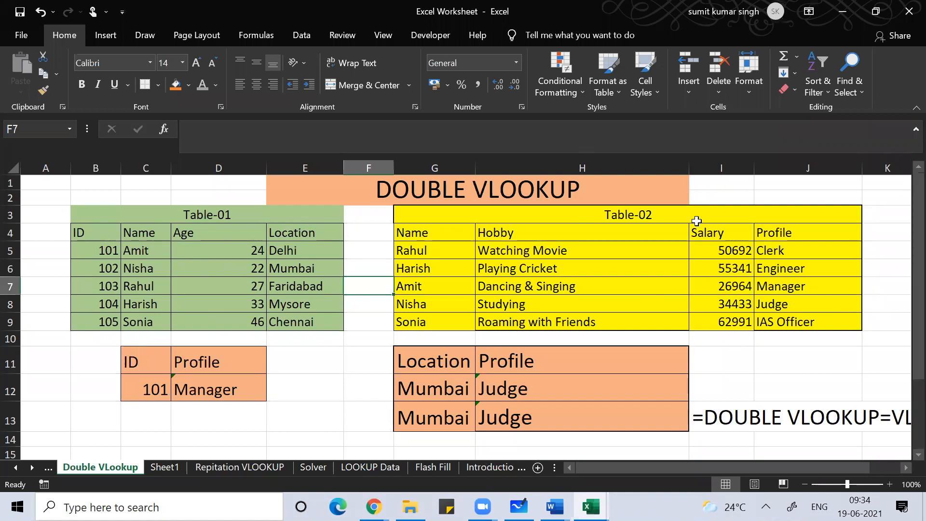
# Step: Highlight Table-01 and Table-02 down to row 9, then clear the selection
pyautogui.click(95, 216)
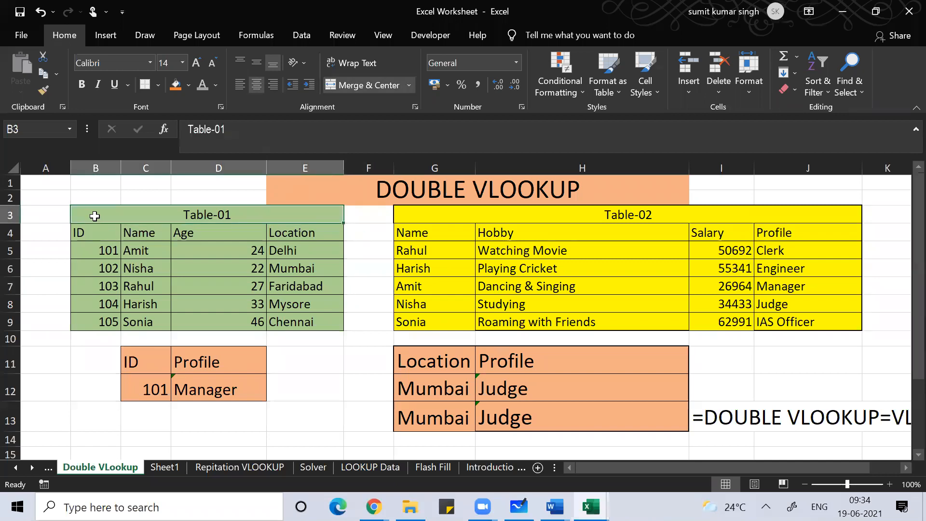
pyautogui.press('Down')
pyautogui.hotkey('shift', 'Right')
pyautogui.hotkey('shift', 'Right')
pyautogui.hotkey('shift', 'Right')
pyautogui.hotkey('shift', 'Right')
pyautogui.hotkey('shift', 'Right')
pyautogui.hotkey('shift', 'Right')
pyautogui.hotkey('shift', 'Right')
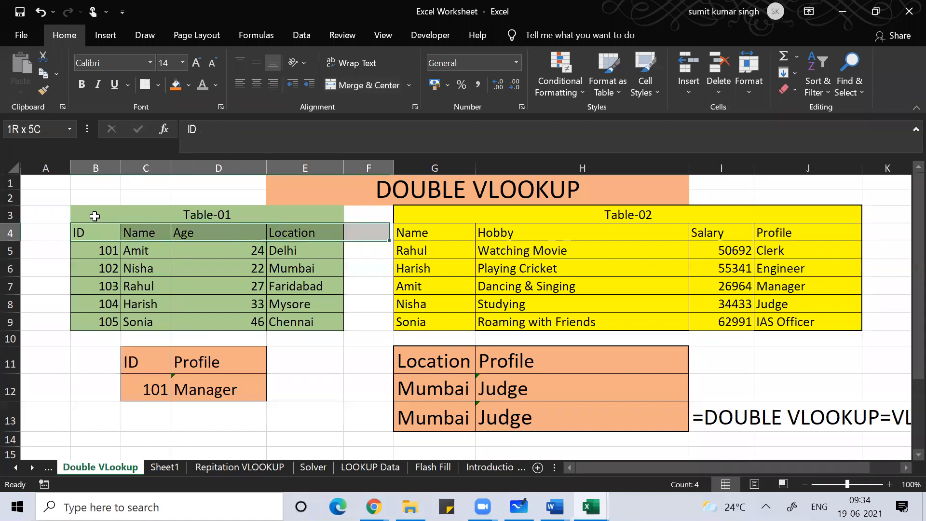
pyautogui.hotkey('shift', 'Right')
pyautogui.hotkey('shift', 'Down')
pyautogui.hotkey('shift', 'Down')
pyautogui.hotkey('shift', 'Down')
pyautogui.hotkey('shift', 'Down')
pyautogui.hotkey('shift', 'Down')
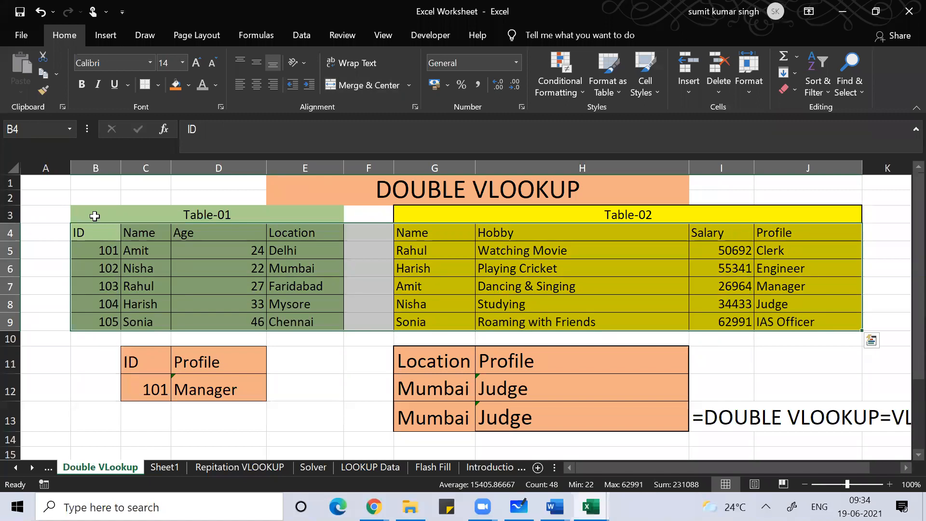
pyautogui.press('Left')
pyautogui.press('Right')
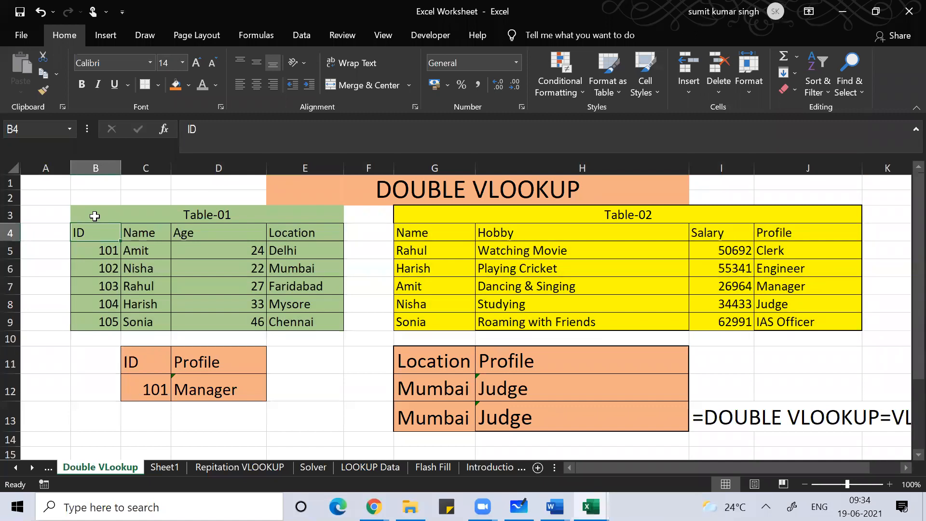
pyautogui.press('Down')
pyautogui.press('Down')
pyautogui.press('Down')
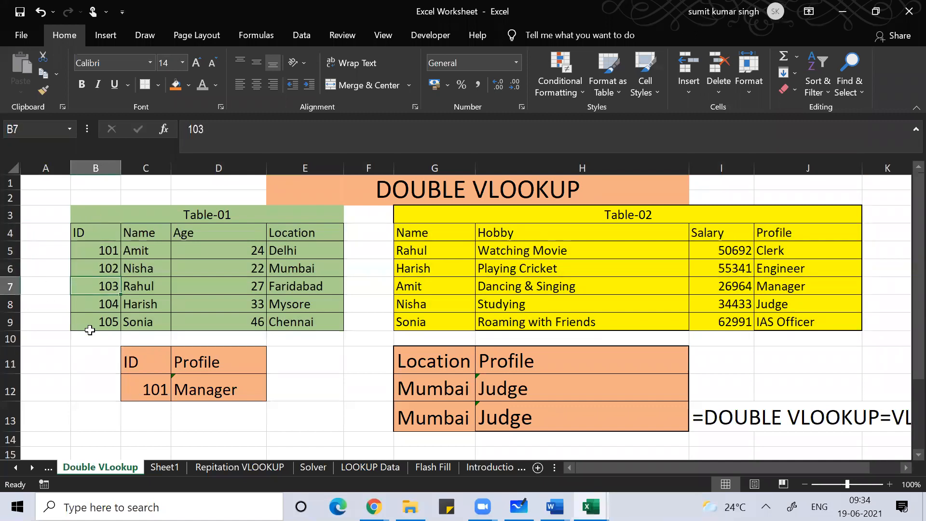
# Step: Choose ID 104 for C12 from its dropdown list
pyautogui.click(135, 379)
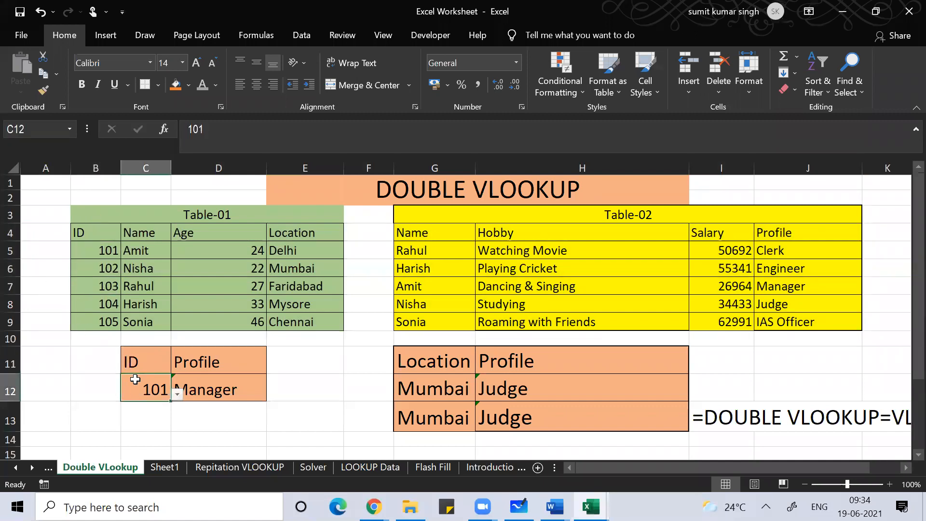
pyautogui.click(176, 400)
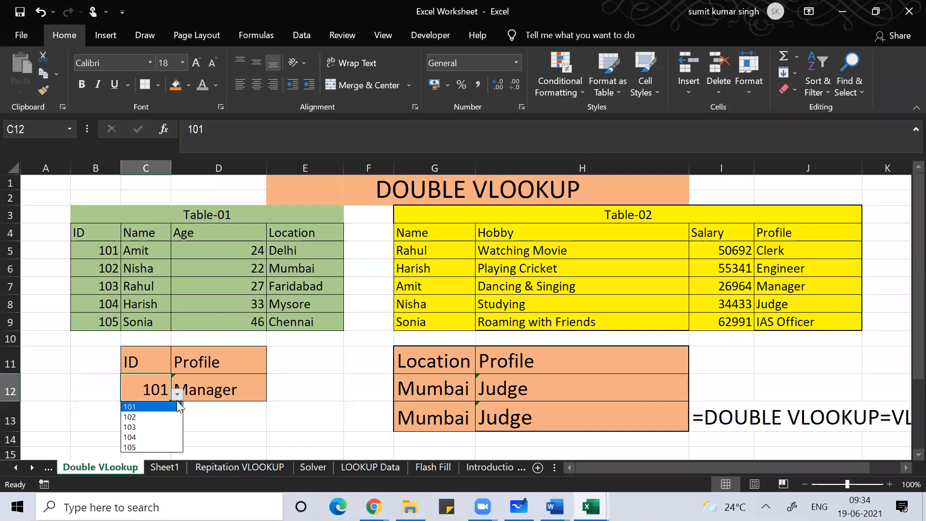
pyautogui.click(152, 438)
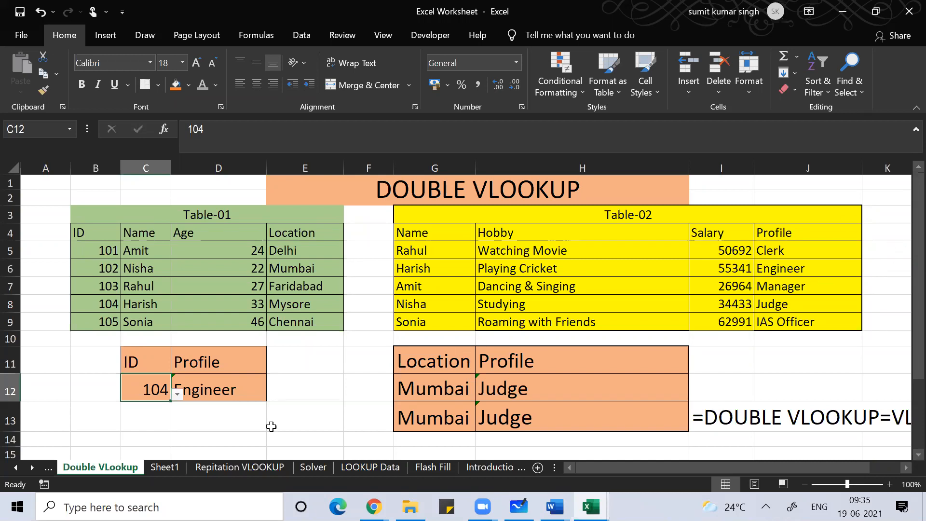
pyautogui.click(248, 391)
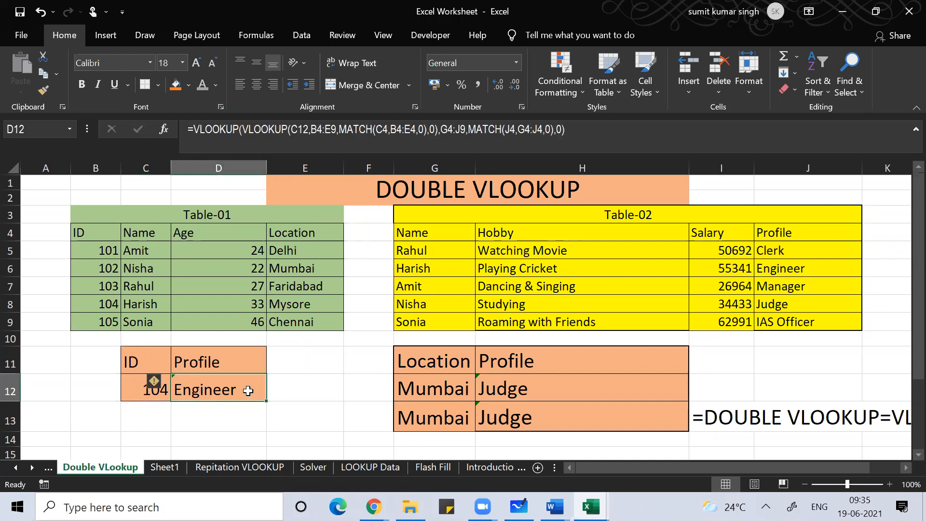
pyautogui.doubleClick(248, 391)
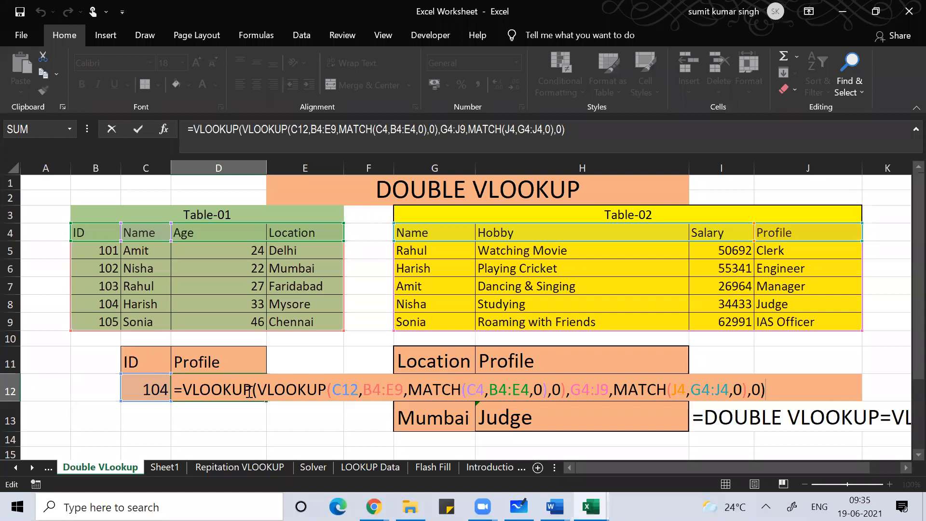
pyautogui.press('Return')
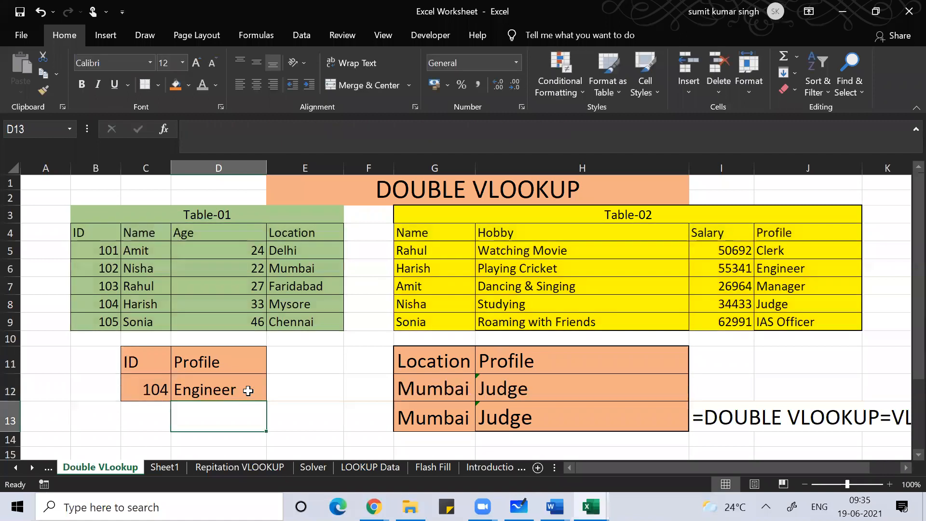
pyautogui.press('Up')
pyautogui.press('Right')
pyautogui.press('Right')
pyautogui.press('Right')
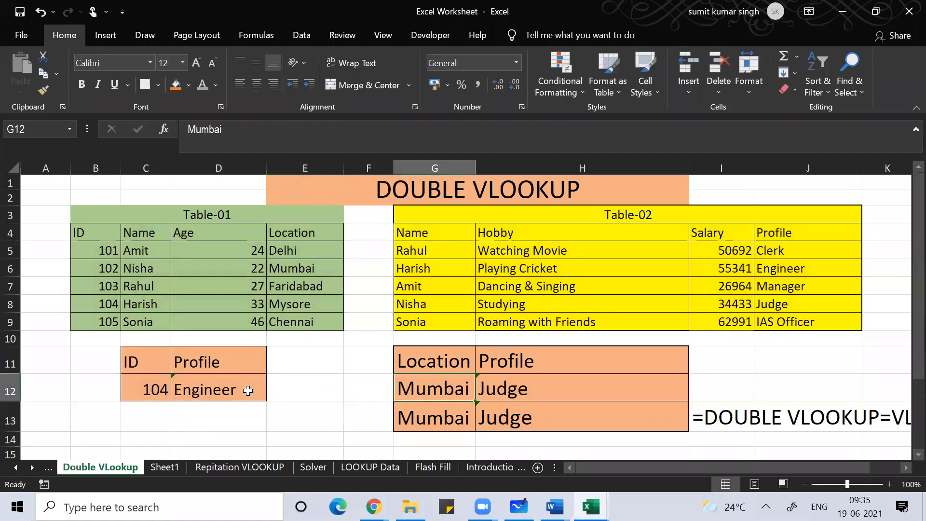
pyautogui.press('Up')
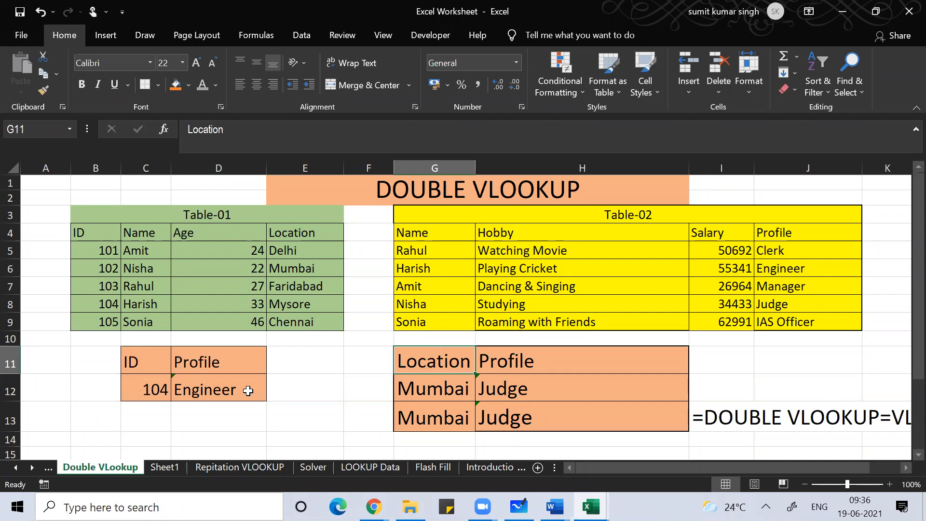
pyautogui.press('Down')
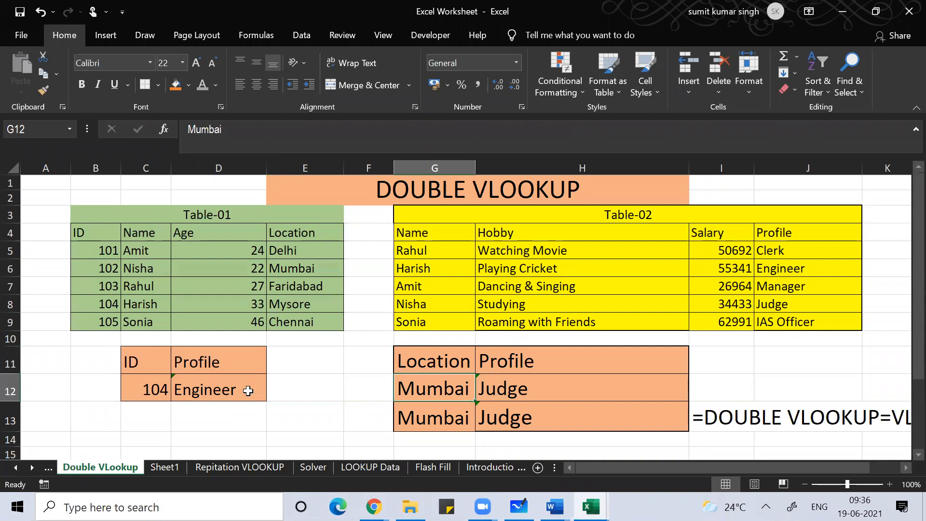
pyautogui.press('Up')
pyautogui.press('Up')
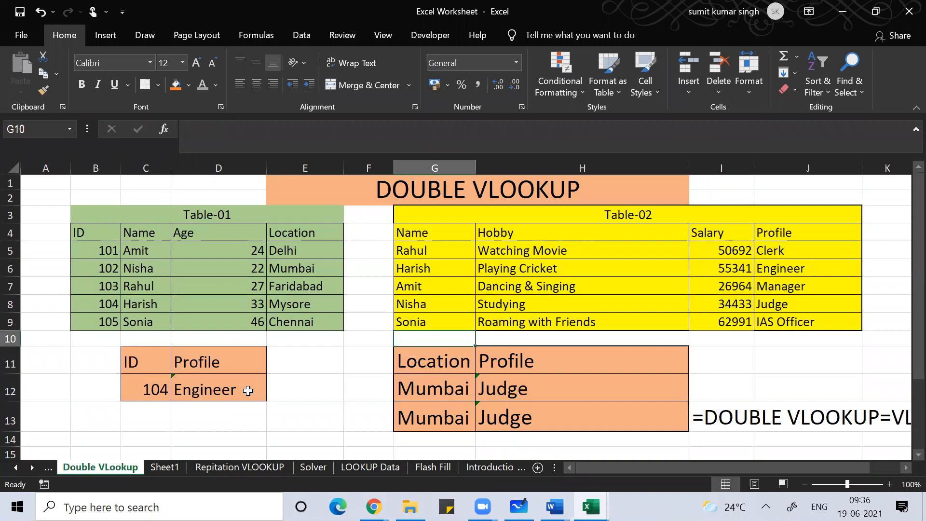
pyautogui.press('Down')
# Step: Delete the Location/Profile example values in G11:H13 and set their fill to No Fill
pyautogui.hotkey('shift', 'Down')
pyautogui.hotkey('shift', 'Down')
pyautogui.hotkey('shift', 'Right')
pyautogui.hotkey('shift', 'Right')
pyautogui.hotkey('shift', 'Left')
pyautogui.press('Delete')
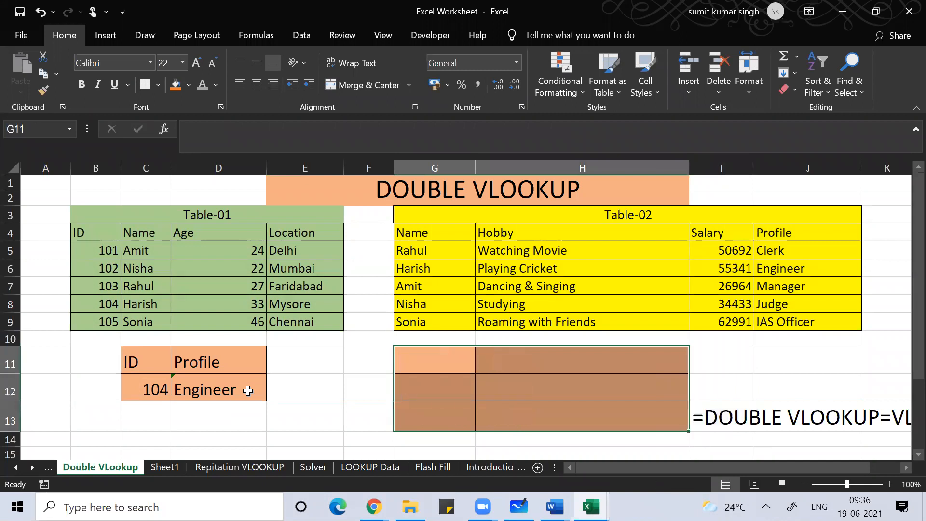
pyautogui.click(188, 86)
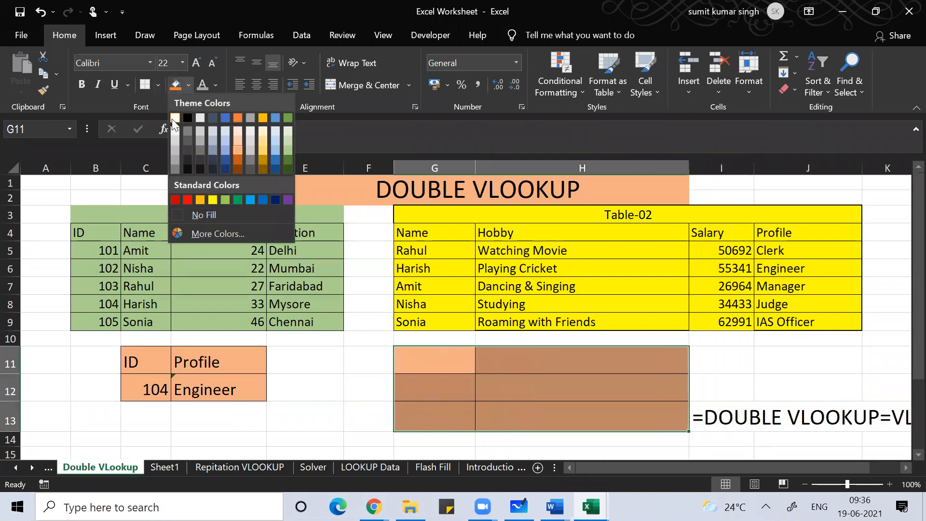
pyautogui.click(193, 211)
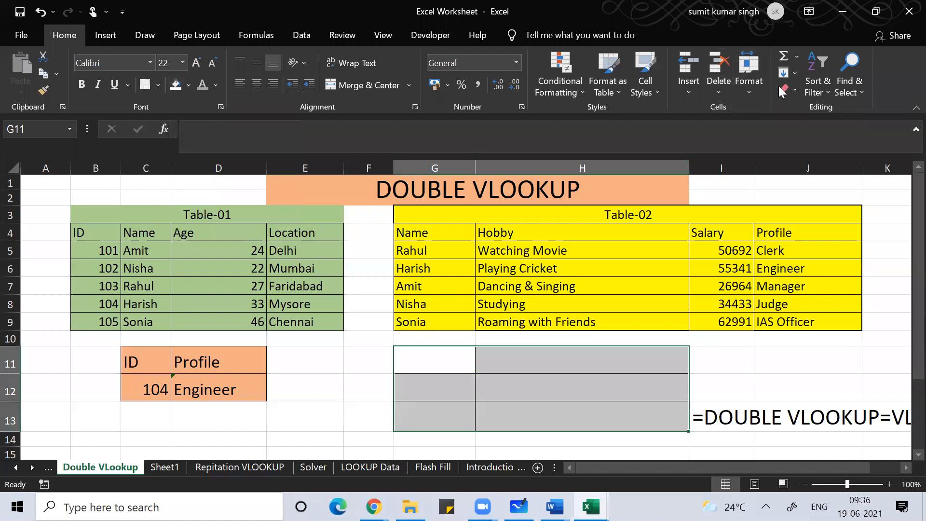
pyautogui.click(795, 90)
# Step: Clear All on the old block, then prefix D12's double VLOOKUP with an apostrophe to display it as text
pyautogui.click(802, 113)
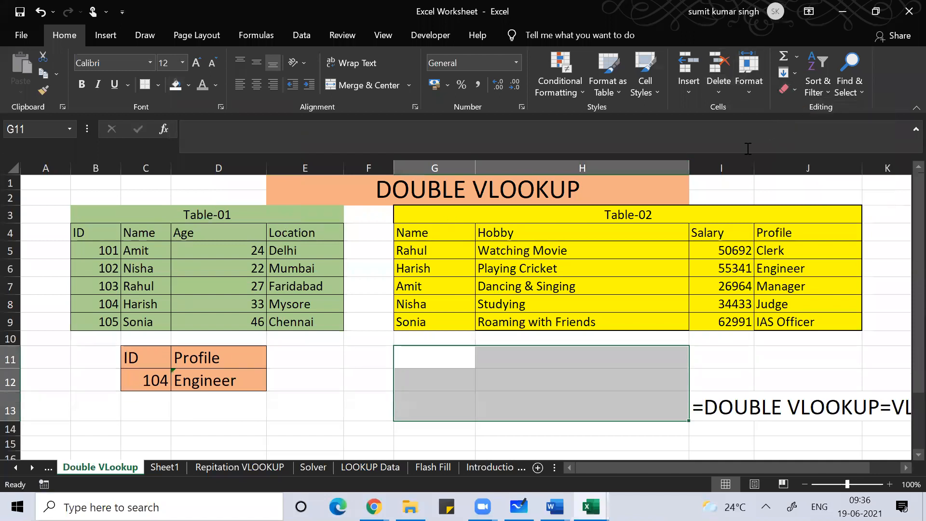
pyautogui.click(302, 390)
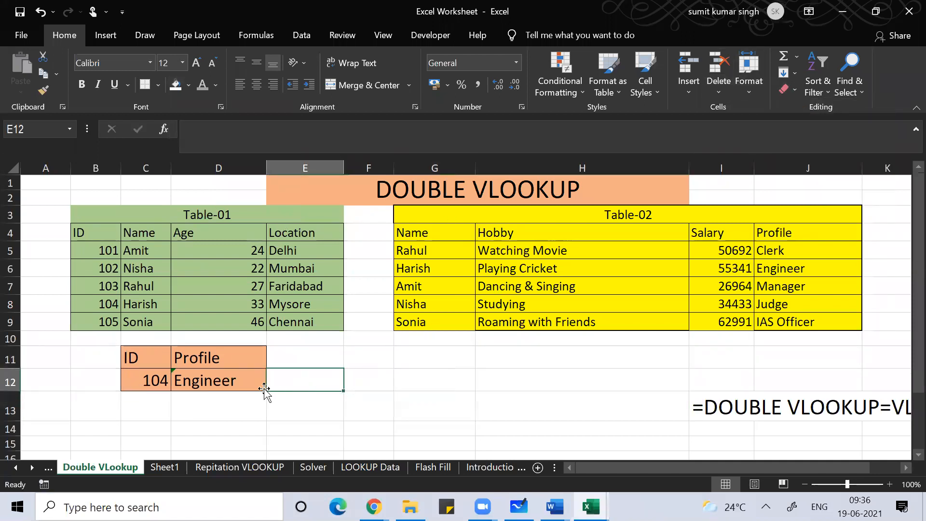
pyautogui.click(233, 382)
pyautogui.doubleClick(234, 382)
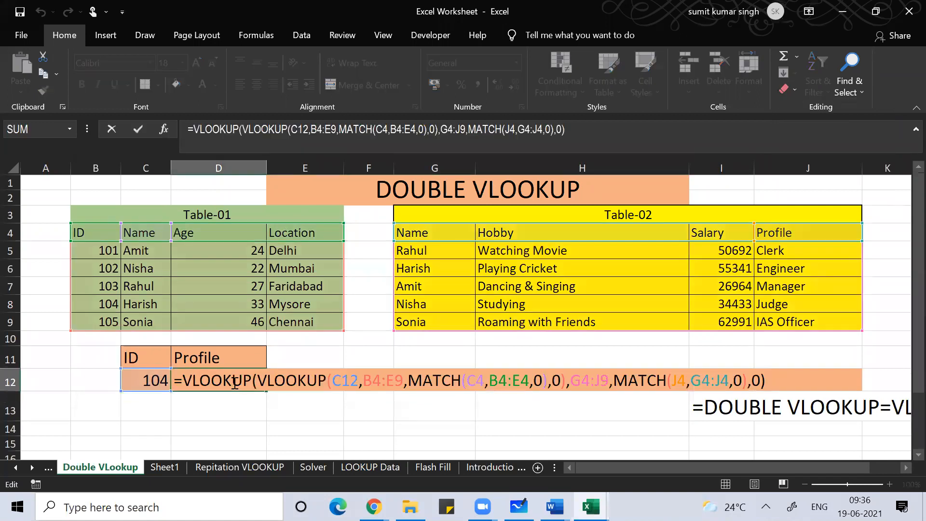
pyautogui.click(176, 380)
pyautogui.write("'")
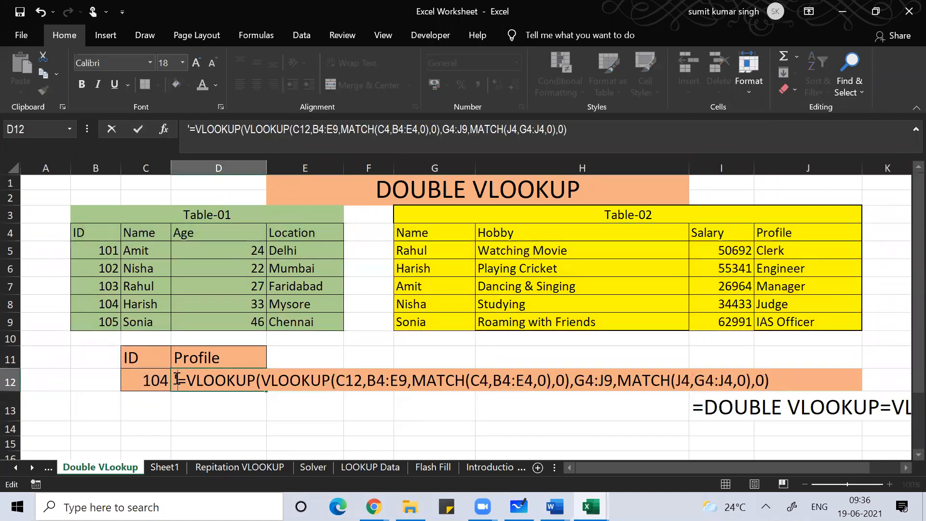
pyautogui.click(334, 440)
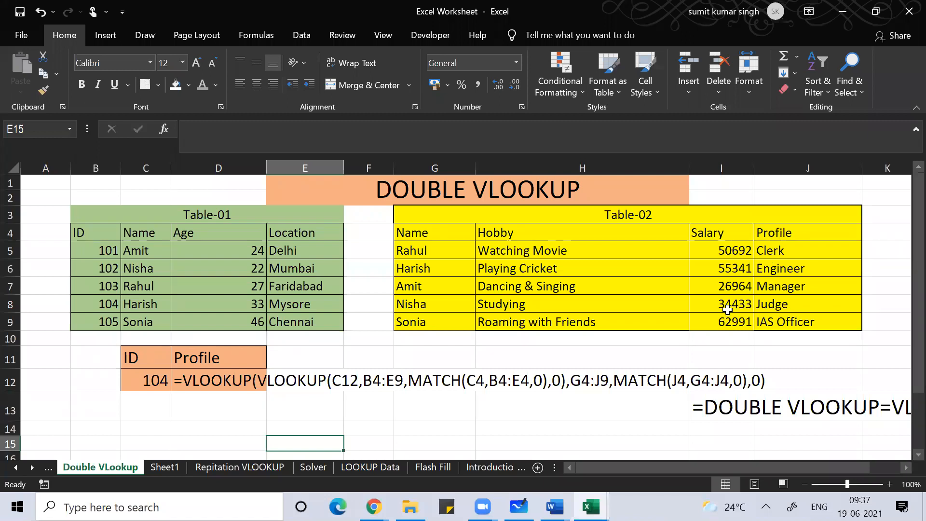
# Step: Put a placeholder in D13 and increase its font size to 28
pyautogui.click(194, 408)
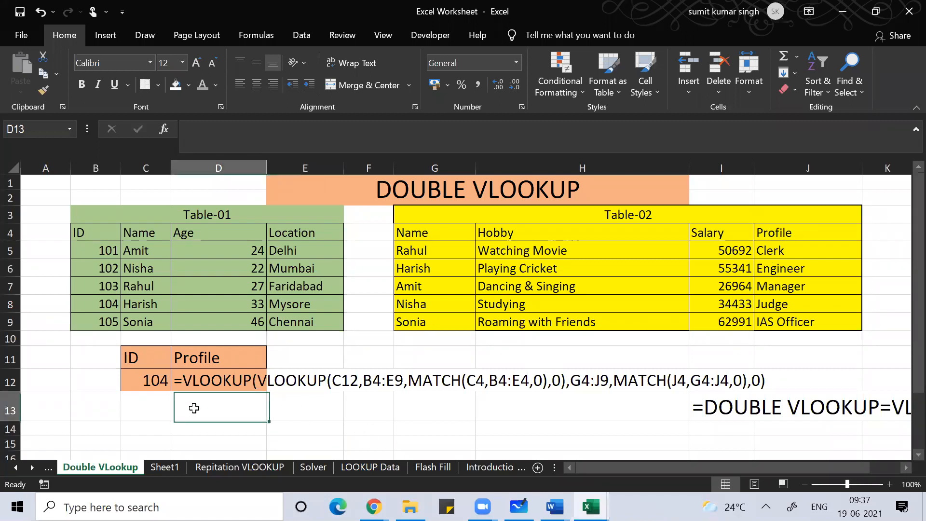
pyautogui.write('a')
pyautogui.press('Return')
pyautogui.click(192, 408)
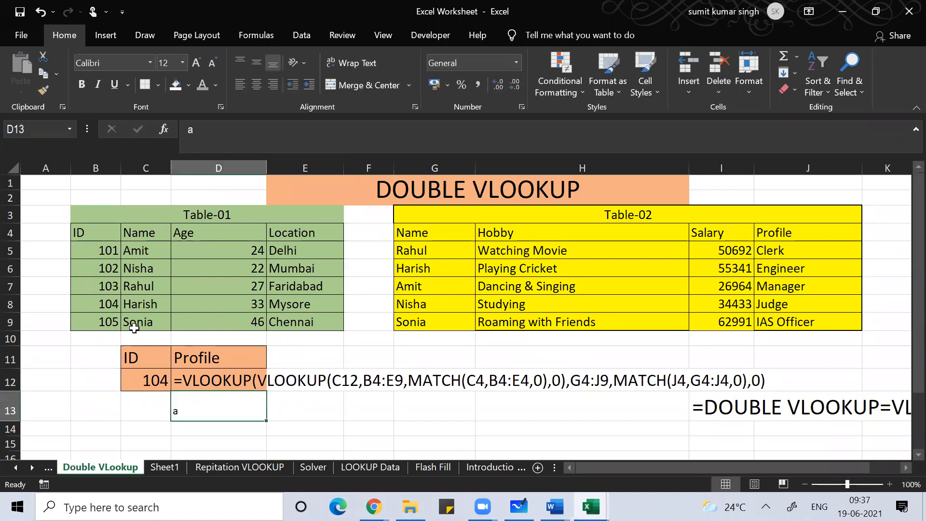
pyautogui.click(195, 61)
pyautogui.click(195, 61)
pyautogui.click(195, 61)
pyautogui.click(195, 61)
pyautogui.click(195, 60)
pyautogui.click(195, 61)
pyautogui.click(194, 61)
pyautogui.click(195, 61)
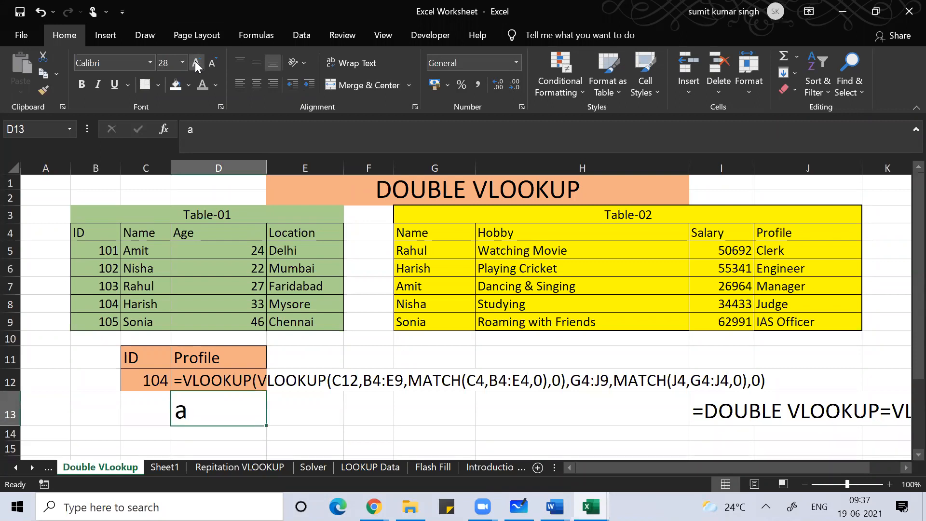
# Step: Type =vlookup(C12,B4:E9,2,0) in D13 to look up the ID in Table-01
pyautogui.write('=vlookup(')
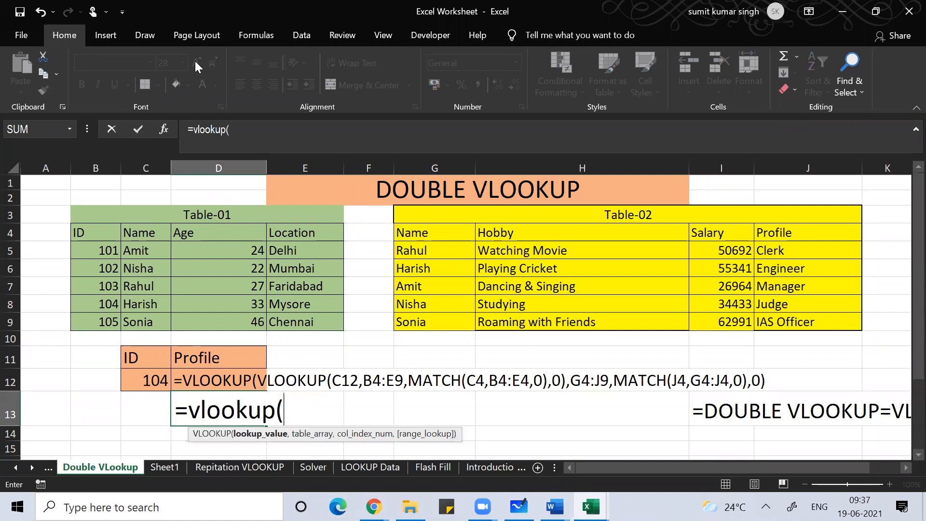
pyautogui.click(146, 382)
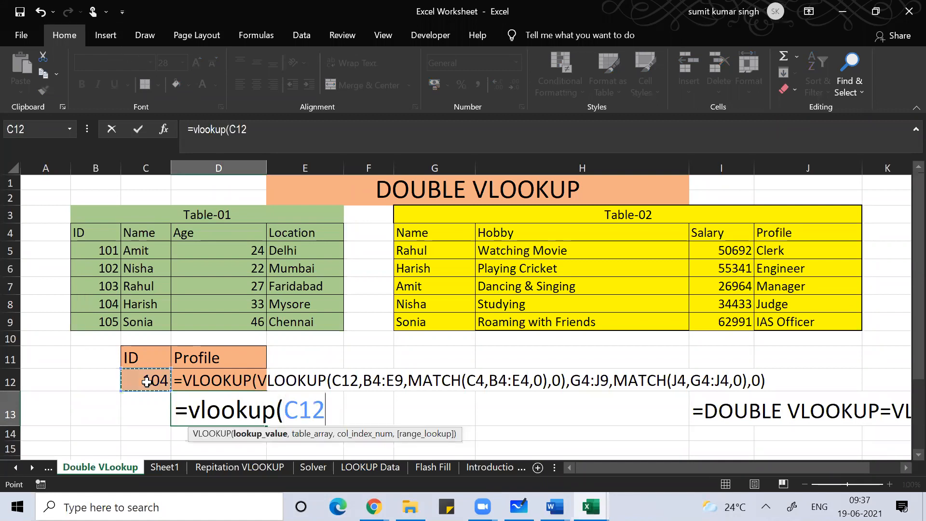
pyautogui.write(',')
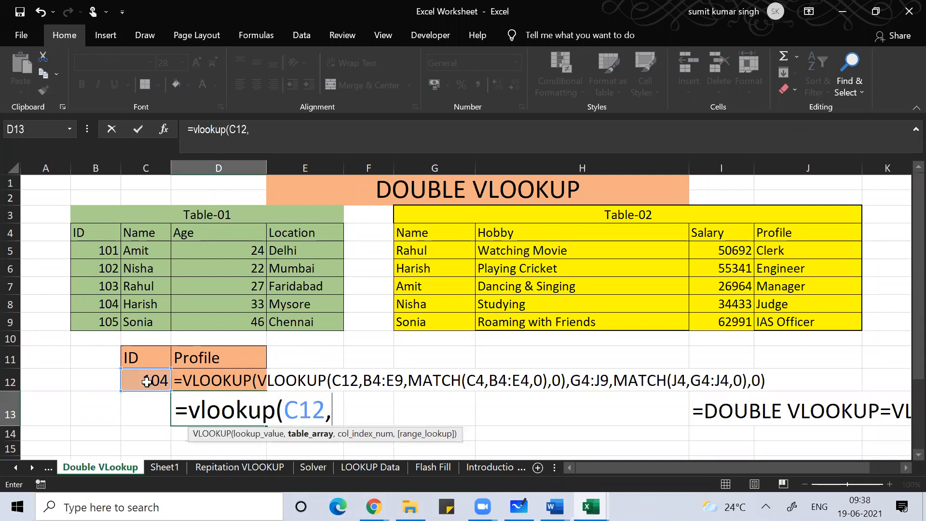
pyautogui.click(91, 237)
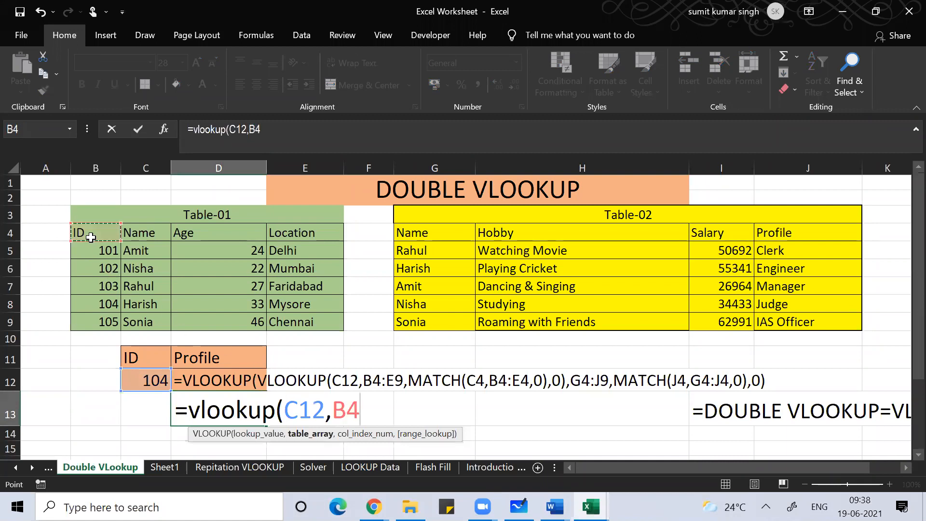
pyautogui.hotkey('shift', 'Down')
pyautogui.hotkey('shift', 'Down')
pyautogui.hotkey('shift', 'Down')
pyautogui.hotkey('shift', 'Down')
pyautogui.hotkey('shift', 'Down')
pyautogui.hotkey('shift', 'Right')
pyautogui.hotkey('shift', 'Right')
pyautogui.hotkey('shift', 'Right')
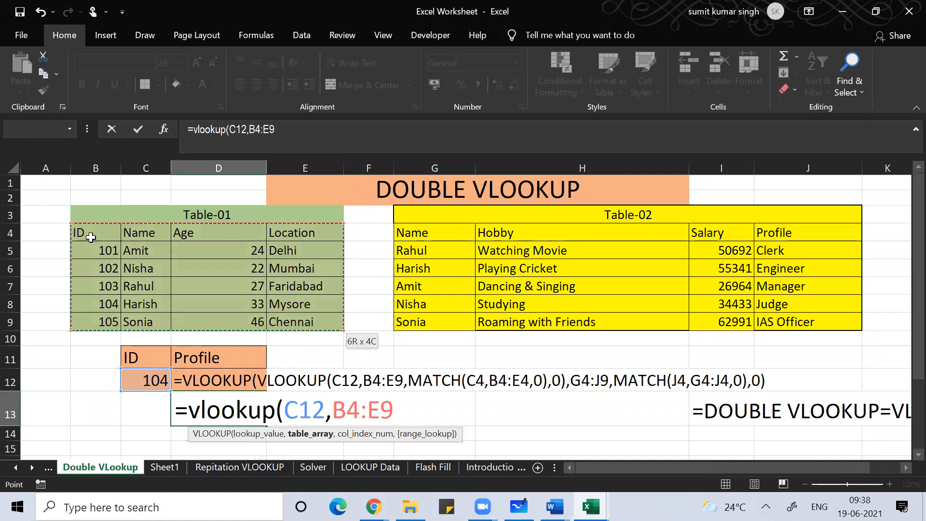
pyautogui.write(',')
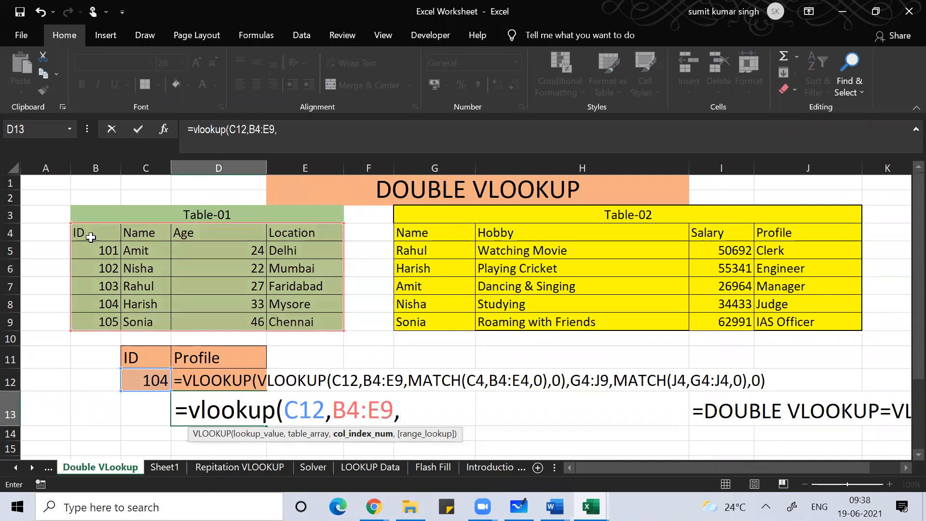
pyautogui.write('2,0')
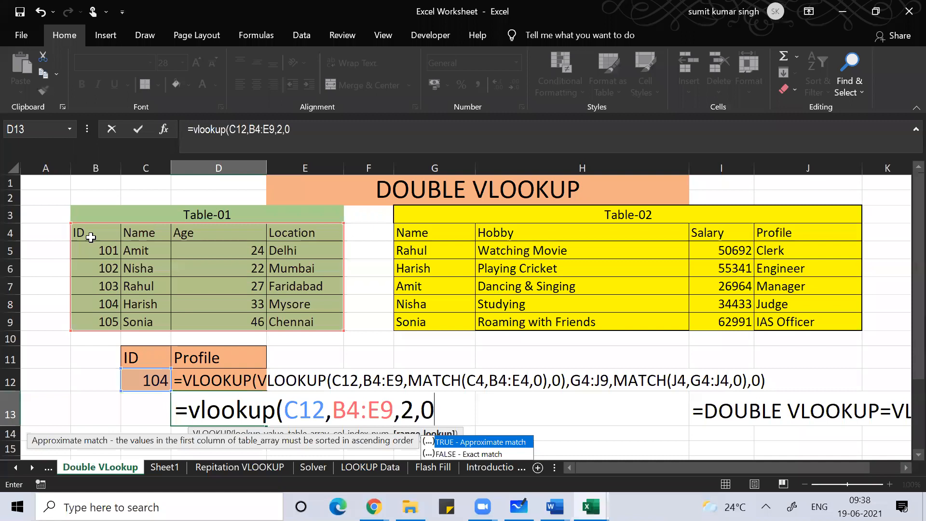
pyautogui.write(')')
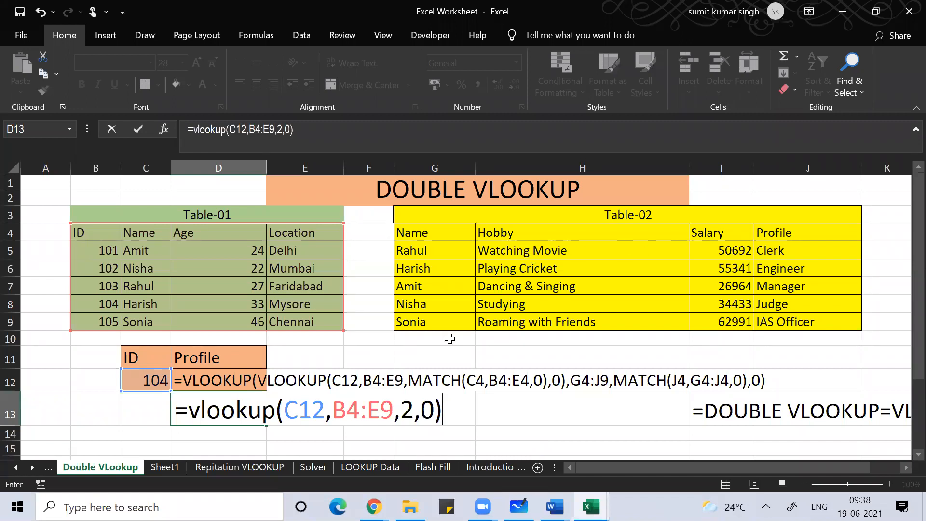
# Step: Wrap D13 into =vlookup(vlookup(C12,B4:E9,2,0),G4:J9,4,0) to fetch the Table-02 profile
pyautogui.click(192, 404)
pyautogui.write('v')
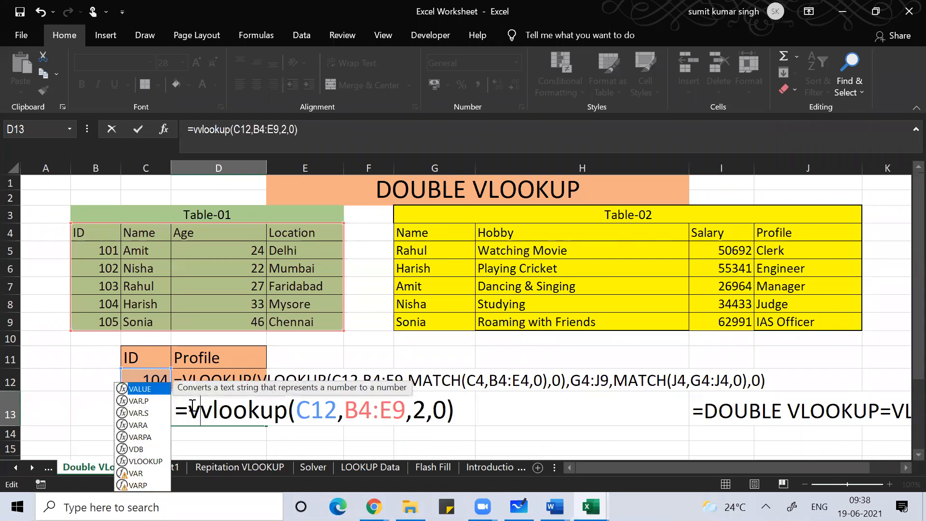
pyautogui.write('lookup')
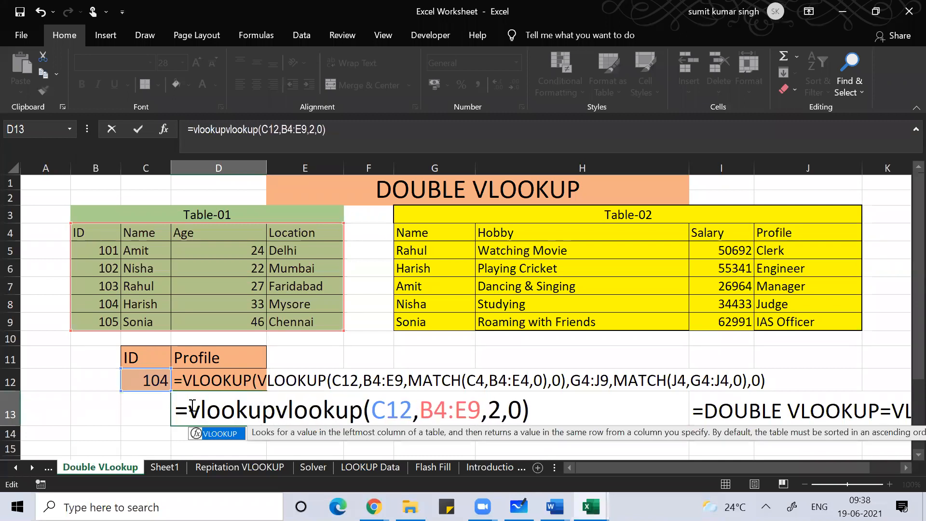
pyautogui.write('(')
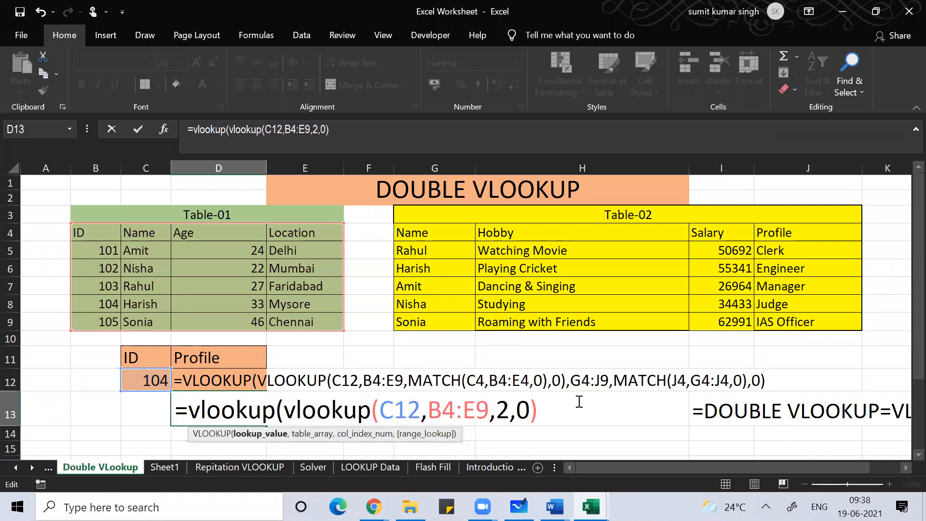
pyautogui.click(554, 410)
pyautogui.write(',')
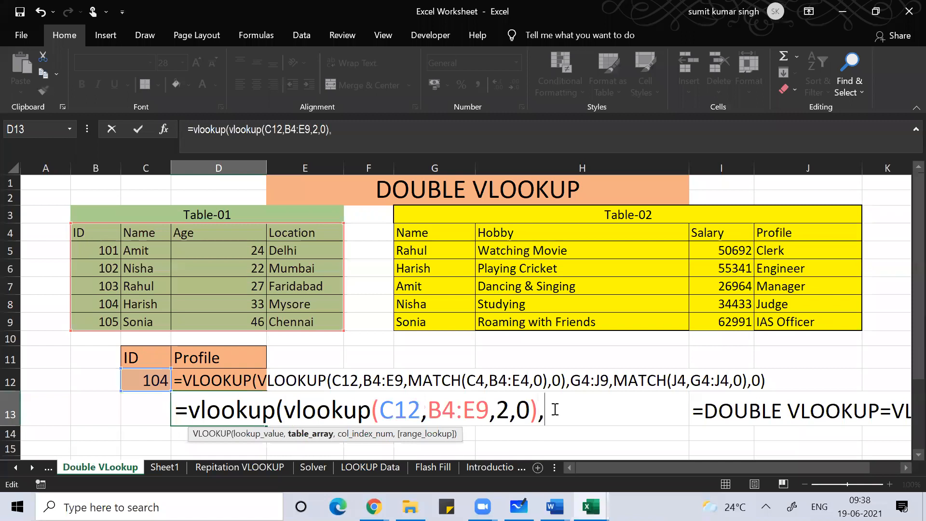
pyautogui.click(419, 229)
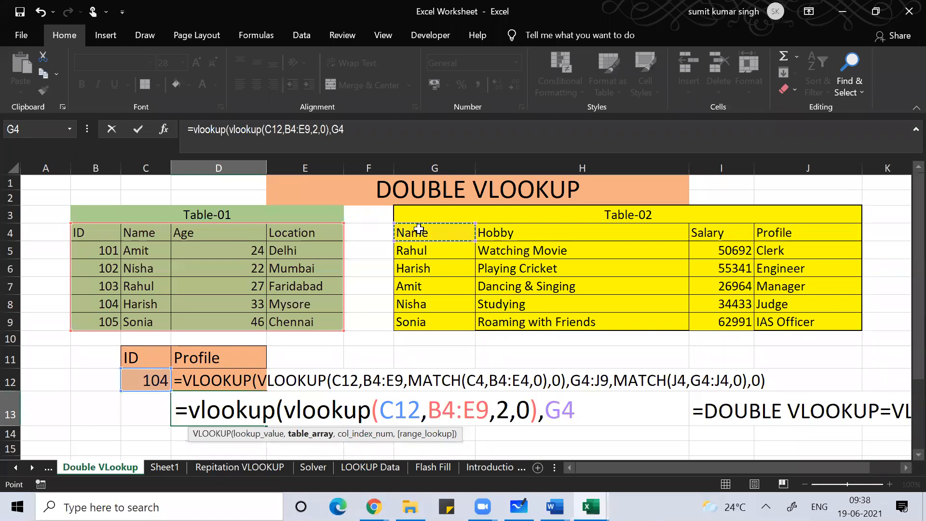
pyautogui.hotkey('shift', 'Down')
pyautogui.hotkey('shift', 'Down')
pyautogui.hotkey('shift', 'Down')
pyautogui.hotkey('shift', 'Down')
pyautogui.hotkey('shift', 'Down')
pyautogui.hotkey('shift', 'Right')
pyautogui.hotkey('shift', 'Right')
pyautogui.hotkey('shift', 'Right')
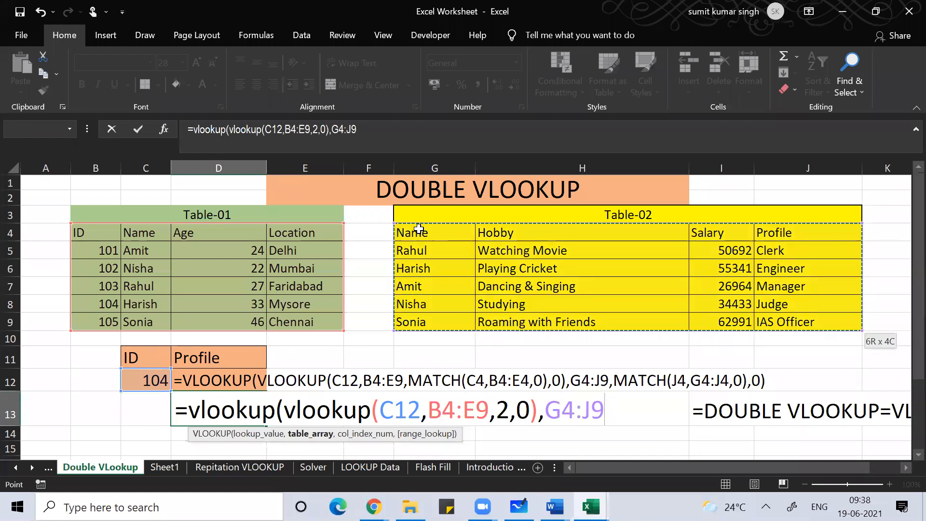
pyautogui.write(',')
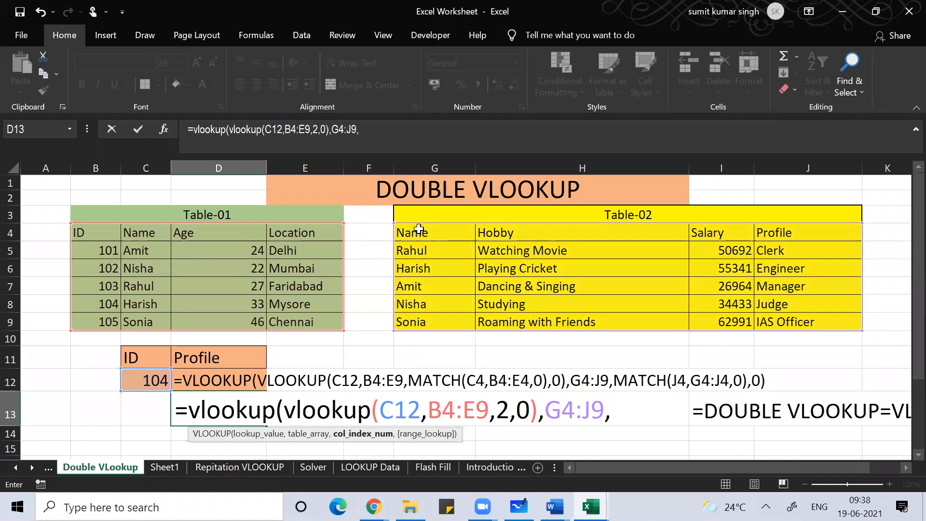
pyautogui.write('4,0')
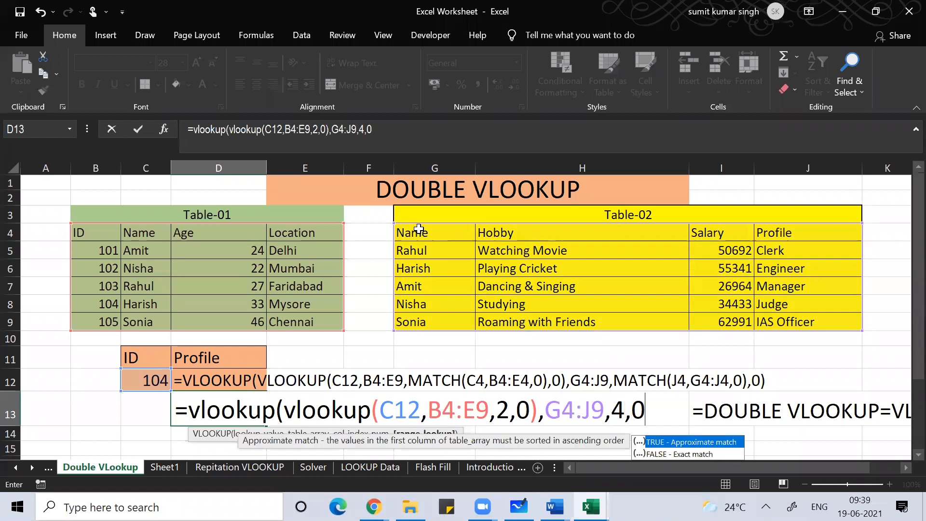
pyautogui.write(')')
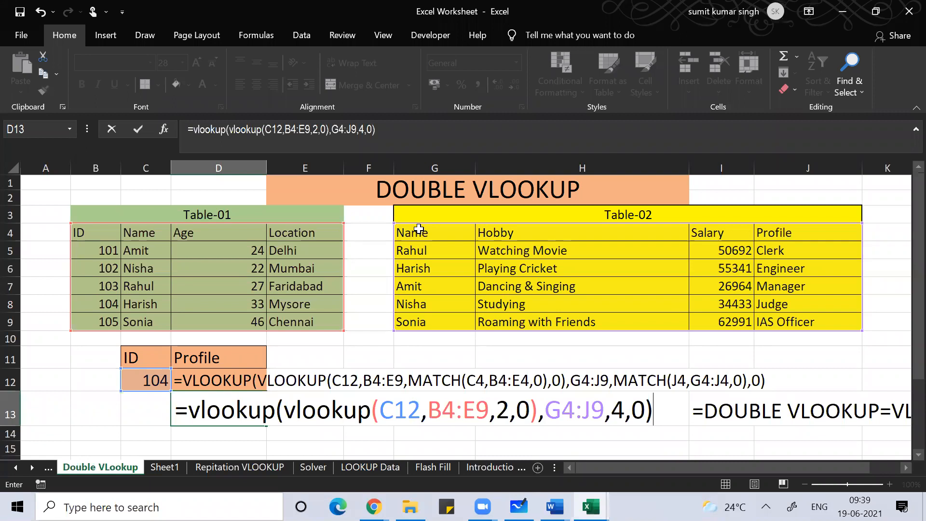
pyautogui.click(379, 63)
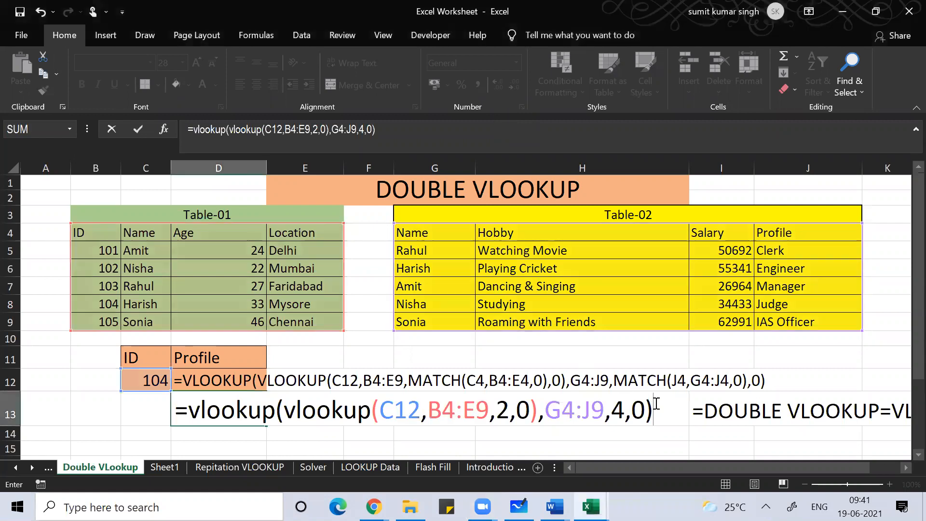
# Step: Commit D13's double VLOOKUP, which returns Engineer, and reopen it for review
pyautogui.press('Return')
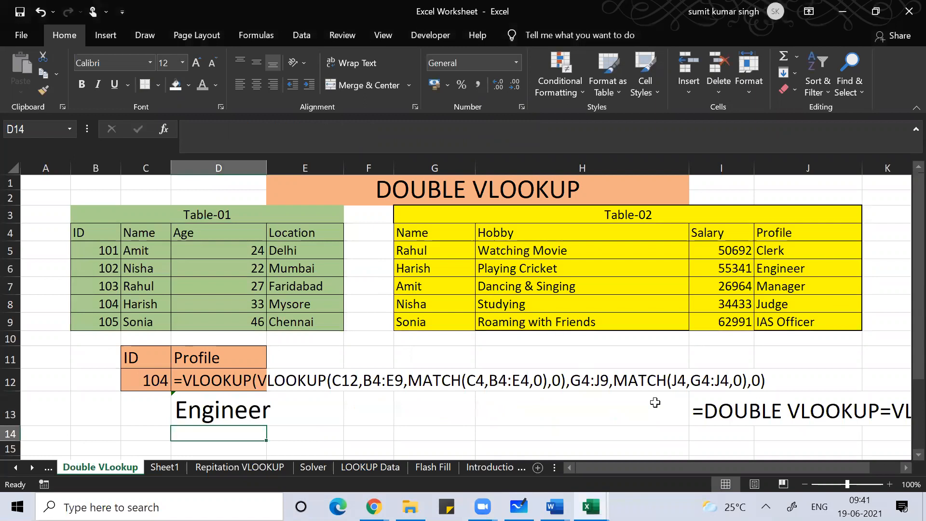
pyautogui.press('Up')
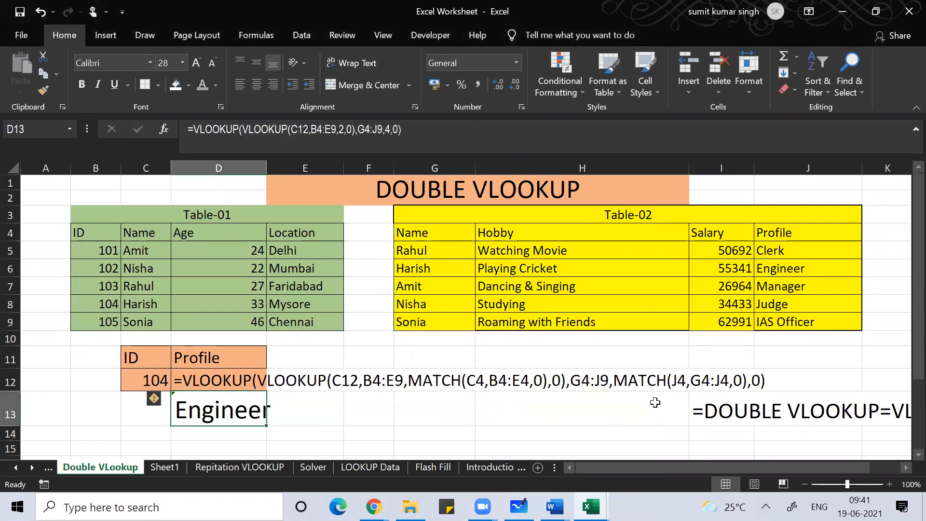
pyautogui.press('F2')
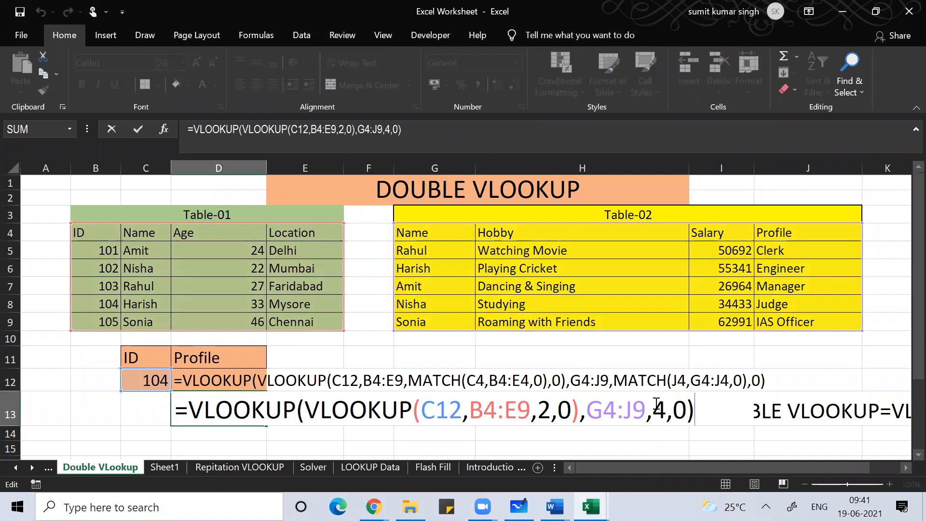
pyautogui.click(799, 25)
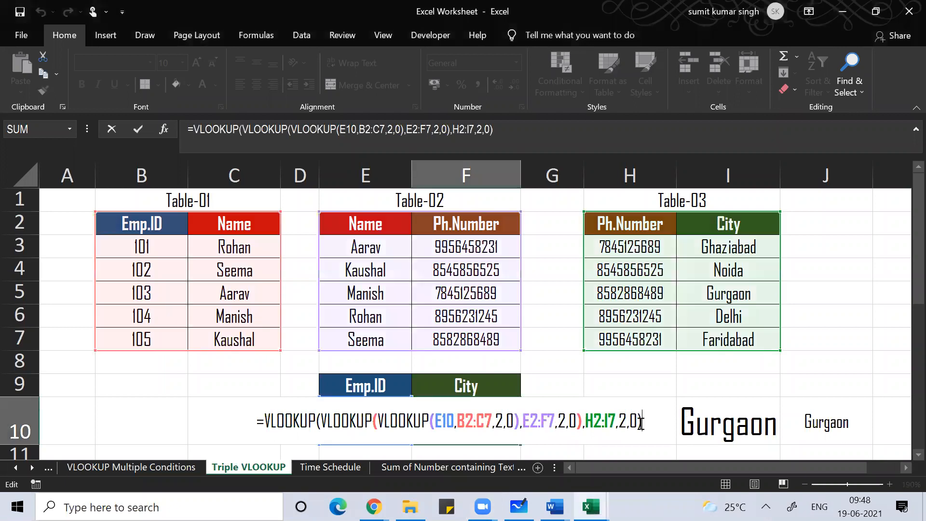
# Step: Commit F10's triple VLOOKUP returning Gurgaon, then go back to the Double VLookup sheet
pyautogui.press('Return')
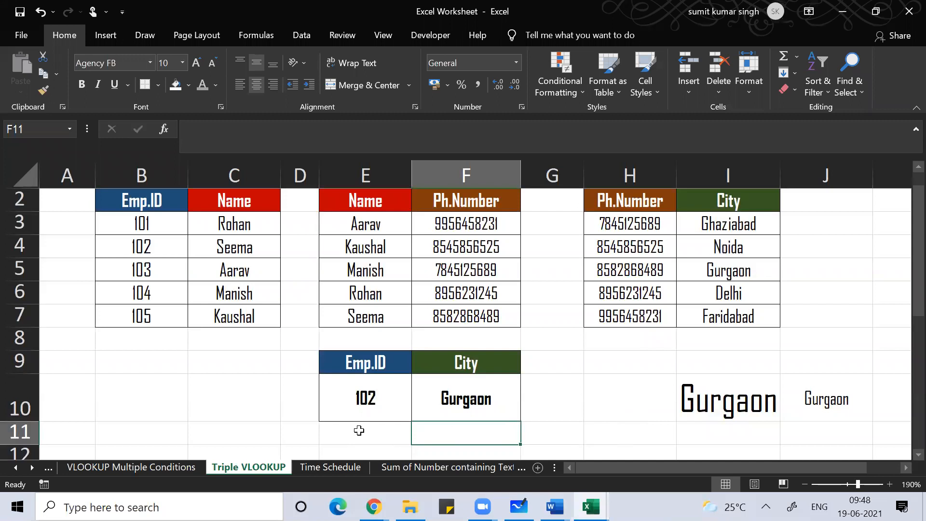
pyautogui.click(17, 467)
pyautogui.moveTo(18, 470); pyautogui.dragTo(19, 469)
pyautogui.click(283, 468)
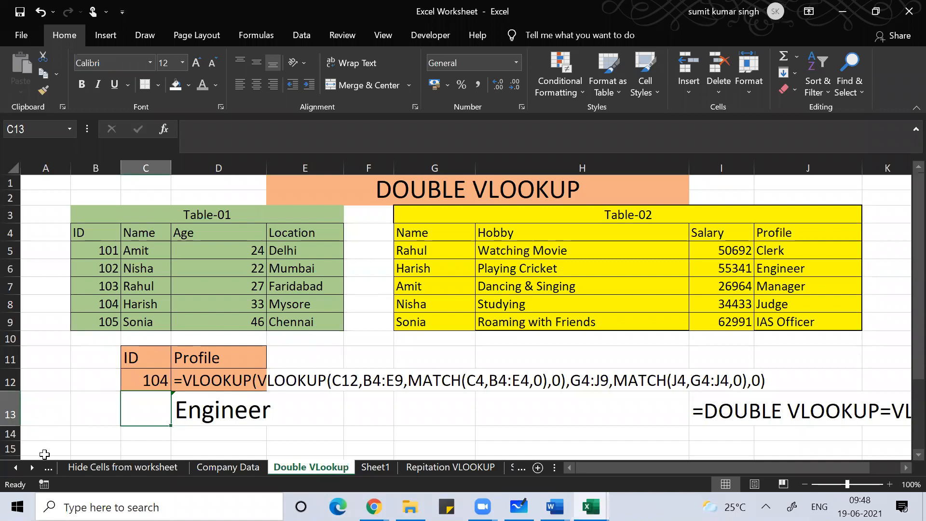
pyautogui.click(30, 467)
pyautogui.click(31, 467)
pyautogui.click(30, 468)
pyautogui.click(31, 467)
pyautogui.click(30, 468)
pyautogui.click(30, 467)
pyautogui.click(30, 468)
pyautogui.click(30, 467)
pyautogui.click(30, 468)
pyautogui.click(31, 468)
pyautogui.click(30, 467)
pyautogui.click(31, 468)
pyautogui.click(31, 468)
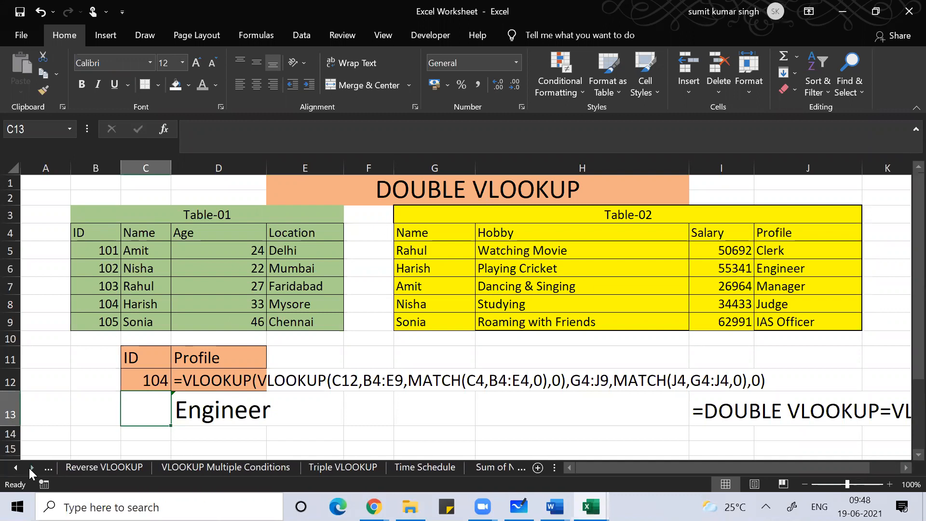
pyautogui.click(30, 468)
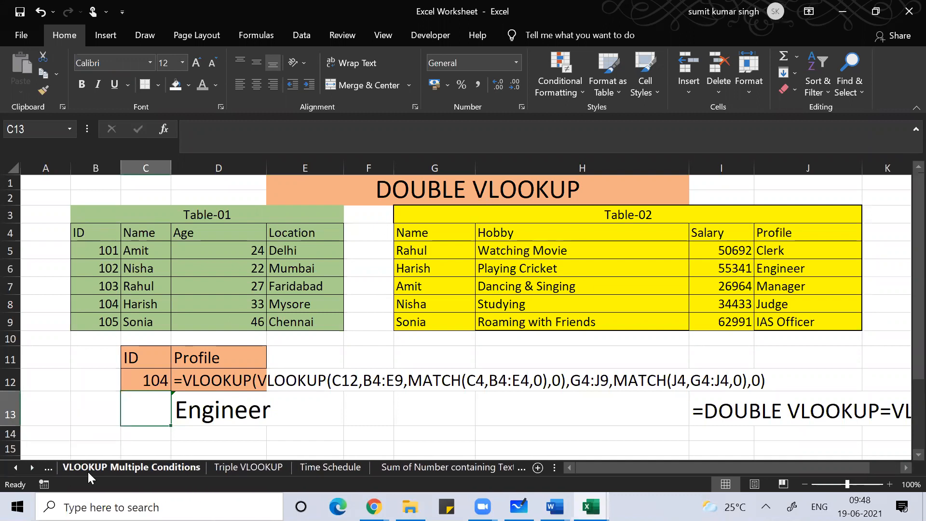
# Step: On the Triple VLOOKUP sheet, select F10 and begin a new =vlookup( formula
pyautogui.click(261, 470)
pyautogui.click(343, 355)
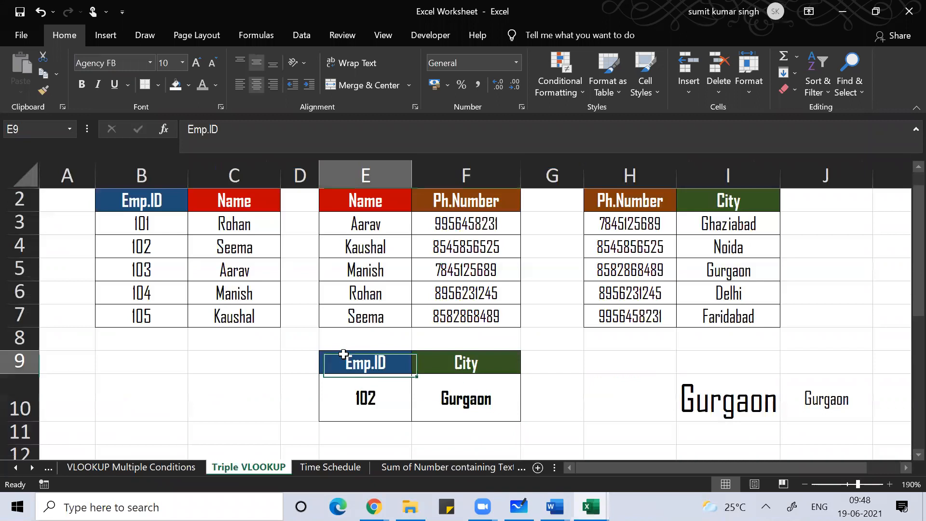
pyautogui.press('Up')
pyautogui.press('Up')
pyautogui.press('Up')
pyautogui.press('Up')
pyautogui.press('Up')
pyautogui.press('Up')
pyautogui.press('Up')
pyautogui.press('Up')
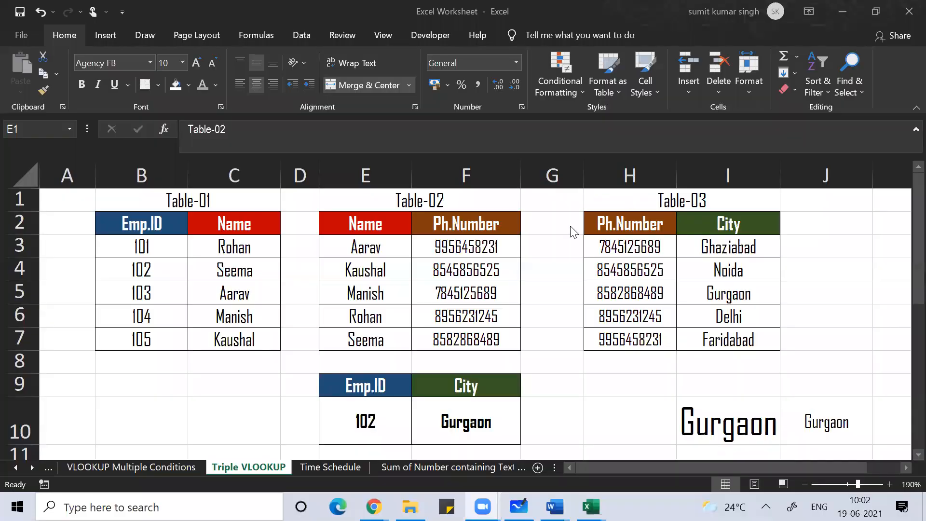
pyautogui.click(454, 433)
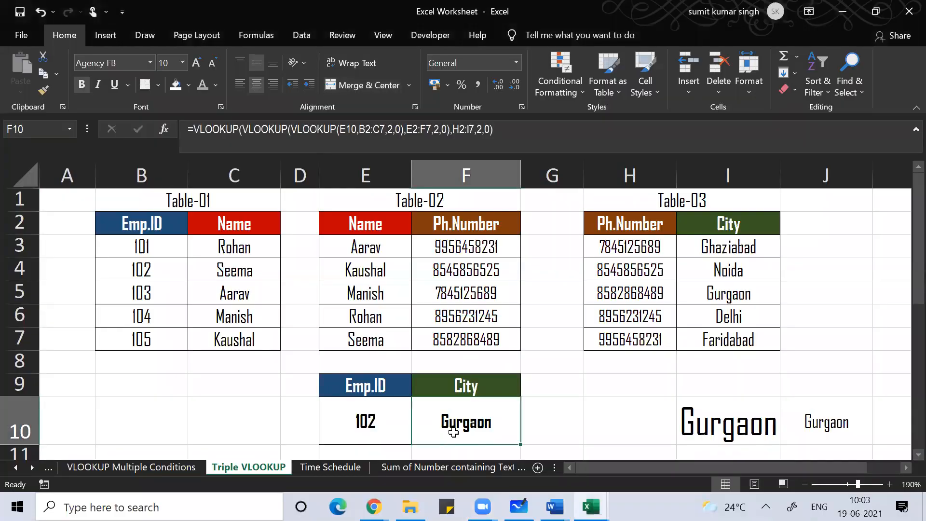
pyautogui.write('=v')
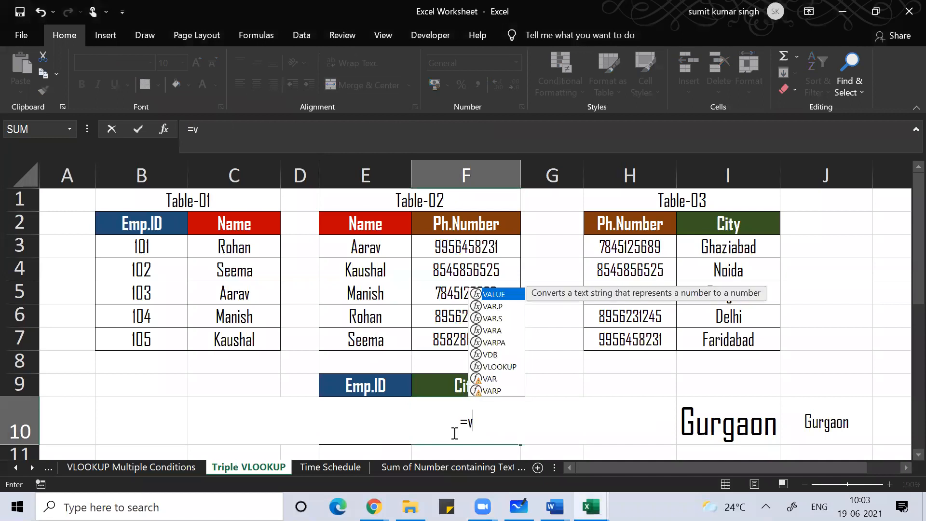
pyautogui.write('lookup(')
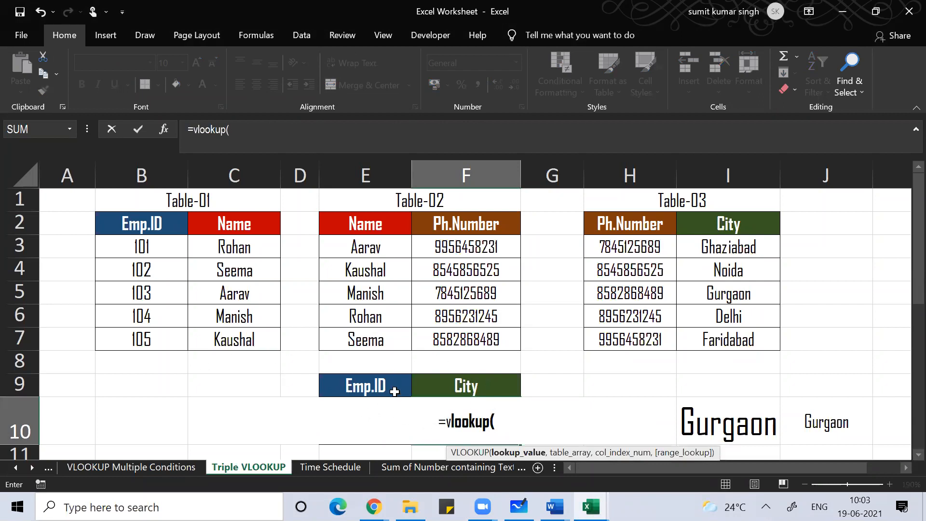
# Step: Enter the inner lookup vlookup(e10,B2:C7,2,0) against Table-01 in F10
pyautogui.write('e10')
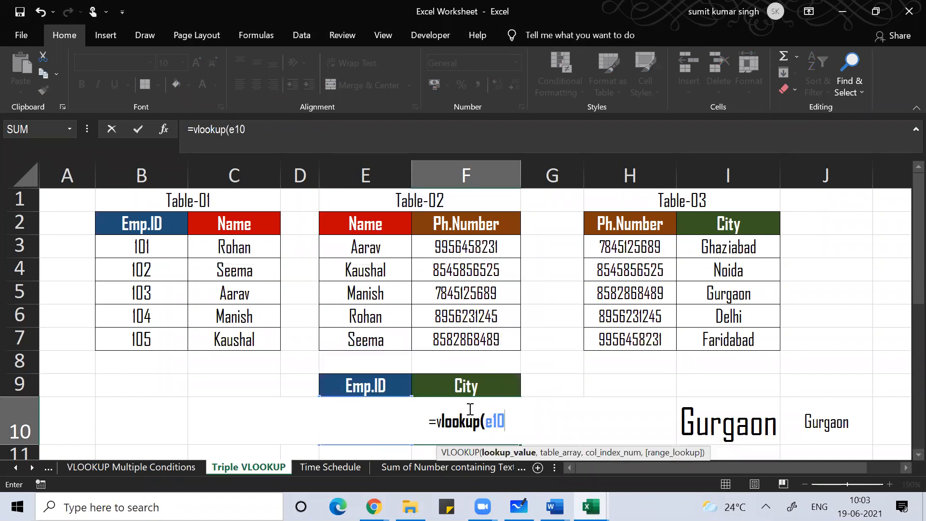
pyautogui.write(',')
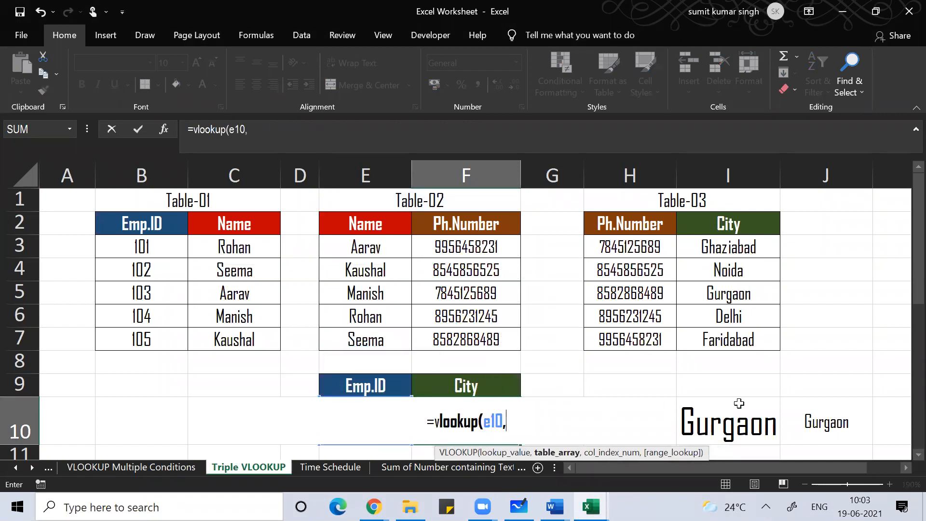
pyautogui.click(141, 229)
pyautogui.moveTo(142, 229); pyautogui.dragTo(275, 345)
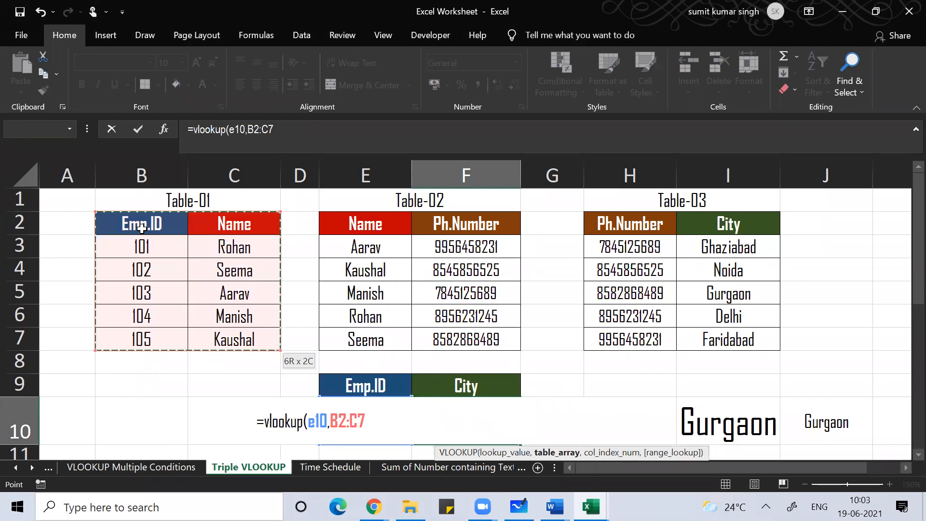
pyautogui.write(',')
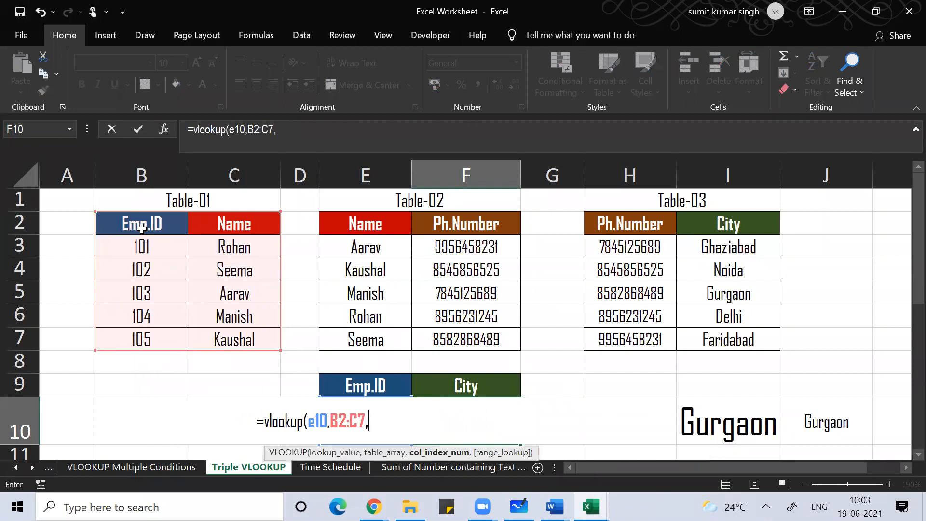
pyautogui.write('2,0)')
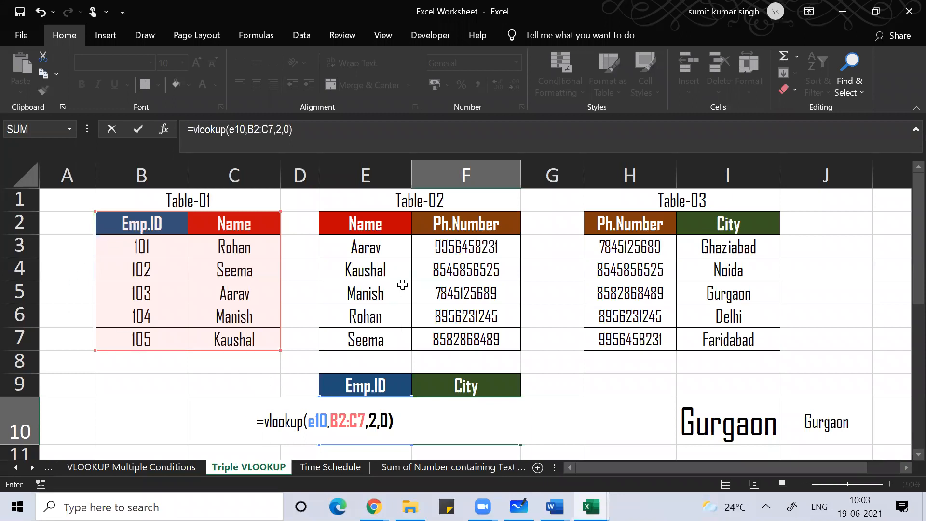
pyautogui.click(264, 418)
# Step: Wrap the inner lookup in an outer VLOOKUP over Table-02's E2:F7, column 2, exact match
pyautogui.write('vlook')
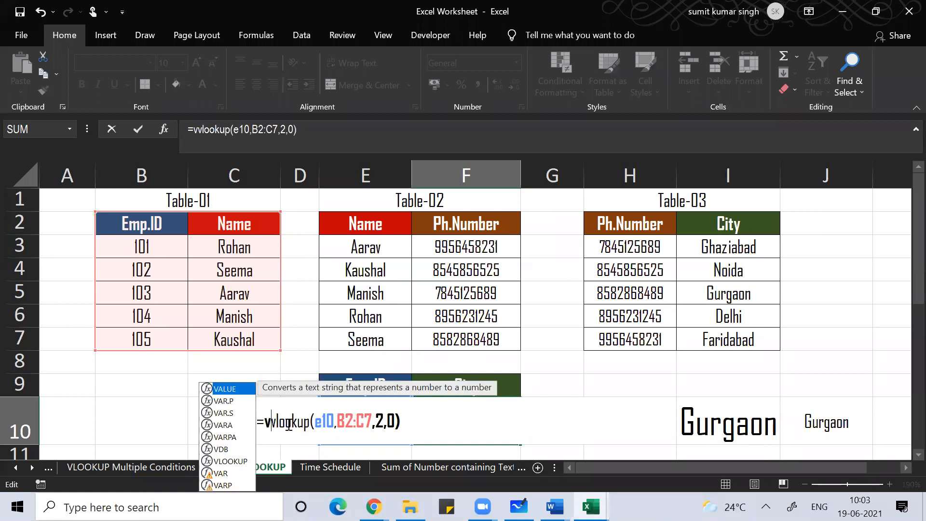
pyautogui.write('up(')
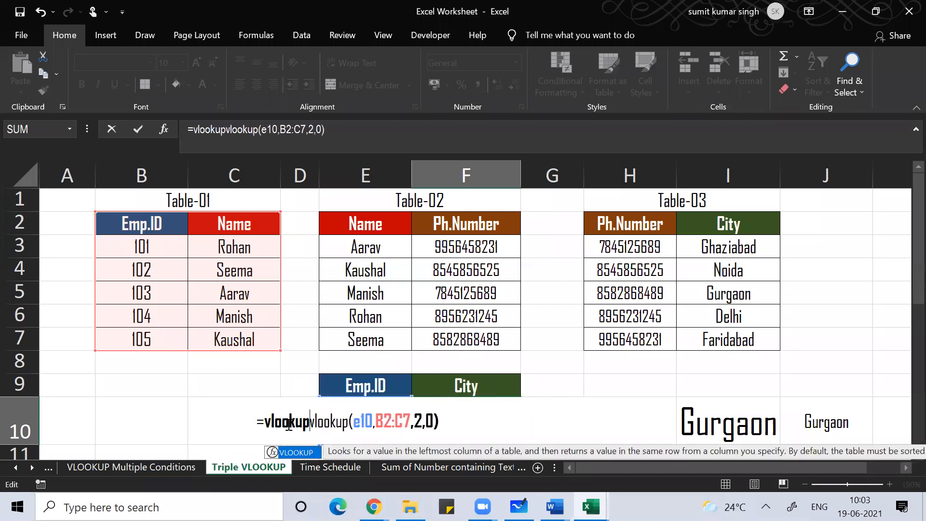
pyautogui.click(462, 425)
pyautogui.write(',')
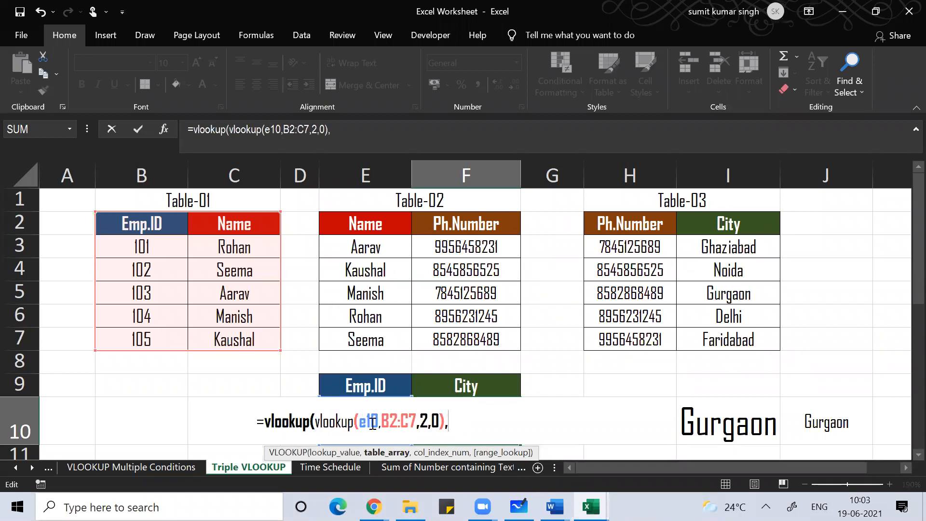
pyautogui.click(374, 223)
pyautogui.hotkey('shift', 'Down')
pyautogui.hotkey('shift', 'Down')
pyautogui.hotkey('shift', 'Down')
pyautogui.hotkey('shift', 'Down')
pyautogui.hotkey('shift', 'Down')
pyautogui.hotkey('shift', 'Right')
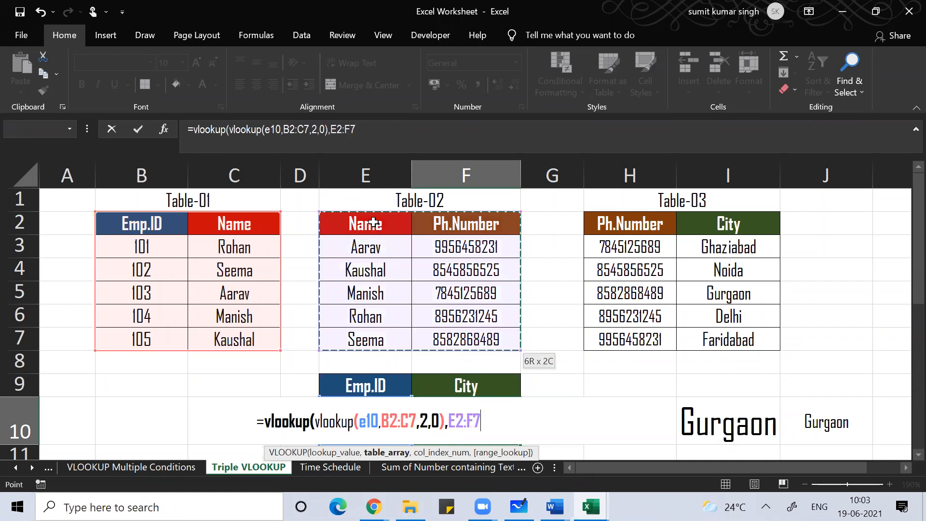
pyautogui.write(',2')
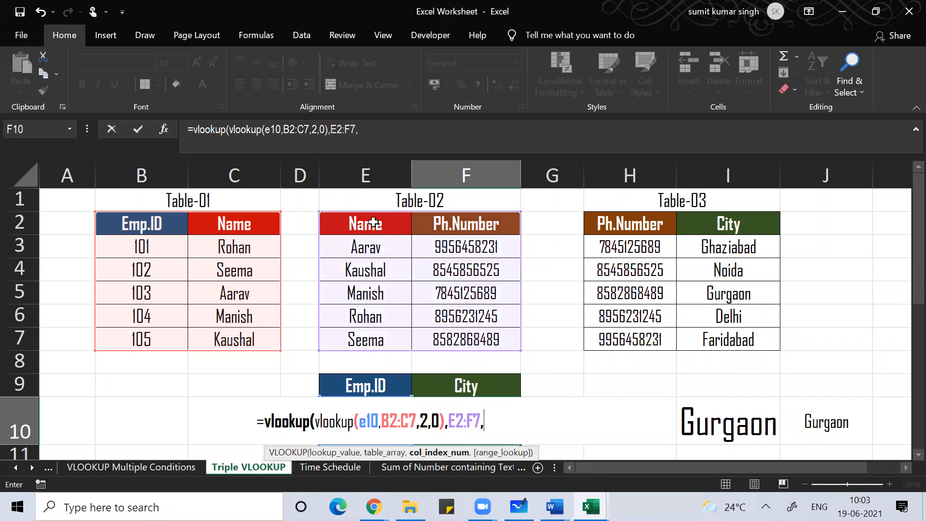
pyautogui.write(',0')
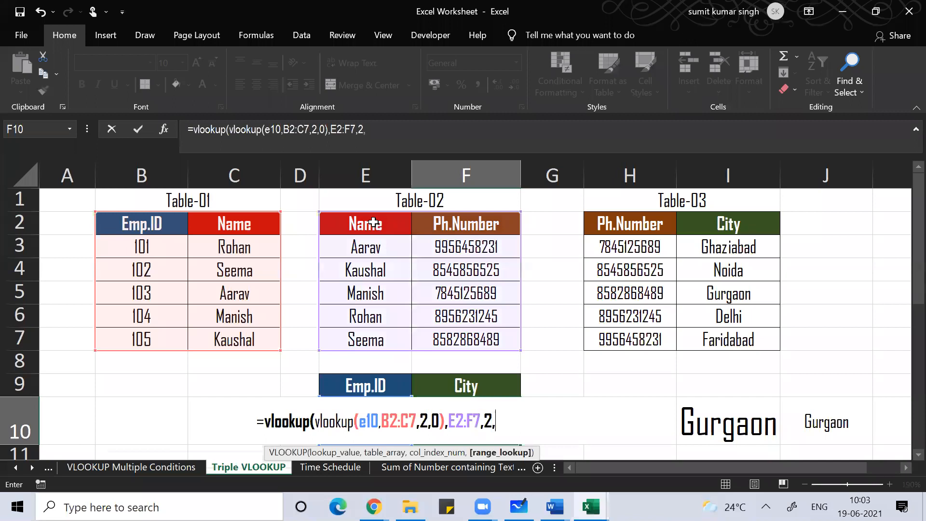
pyautogui.write(')')
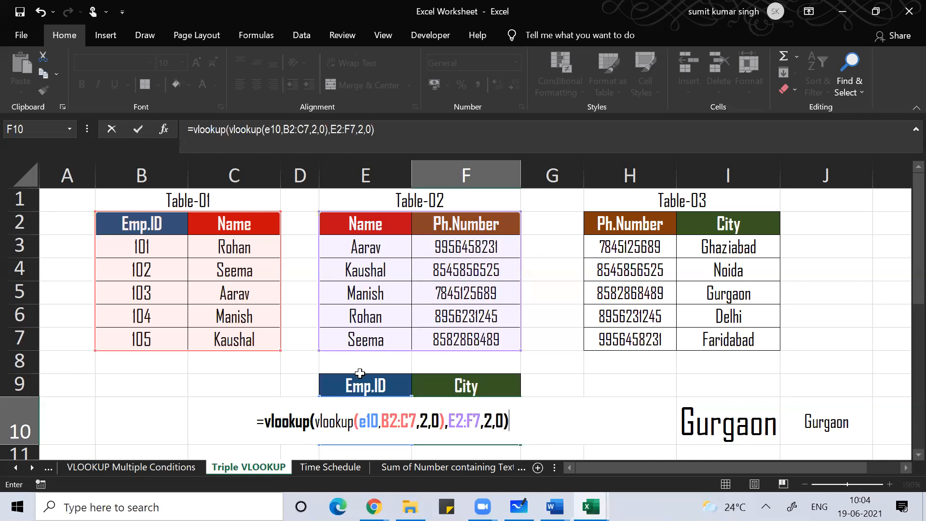
# Step: Add a third VLOOKUP over Table-03's H2:I7 and commit it, returning Gurgaon for Emp.ID 102
pyautogui.click(264, 421)
pyautogui.write('vlooku')
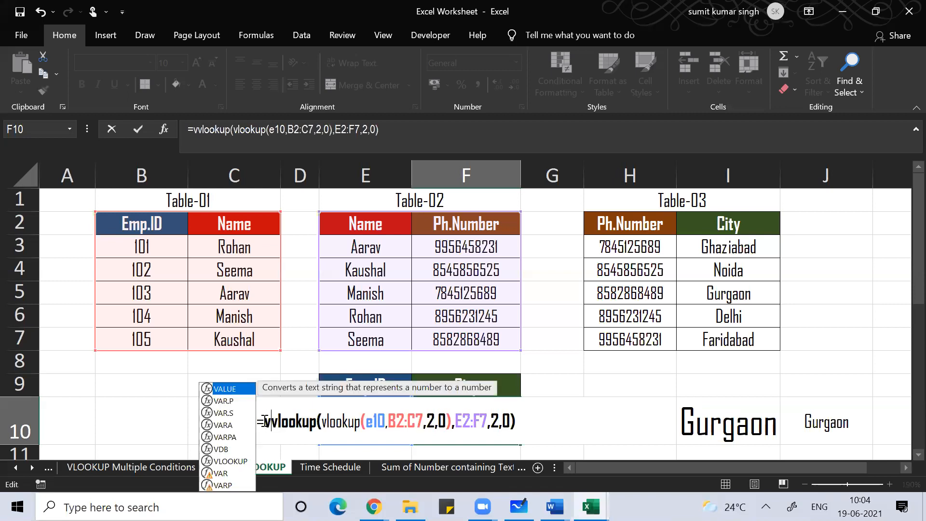
pyautogui.write('p(')
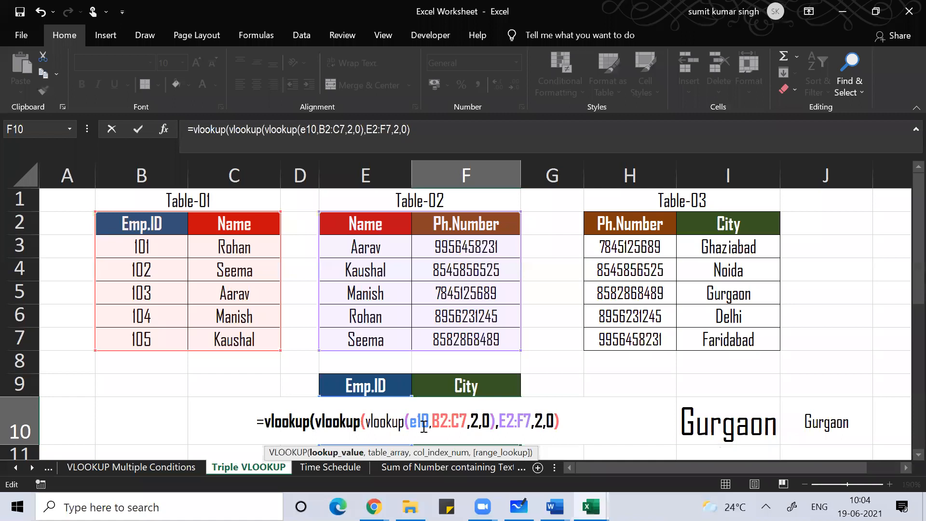
pyautogui.click(583, 422)
pyautogui.write(',')
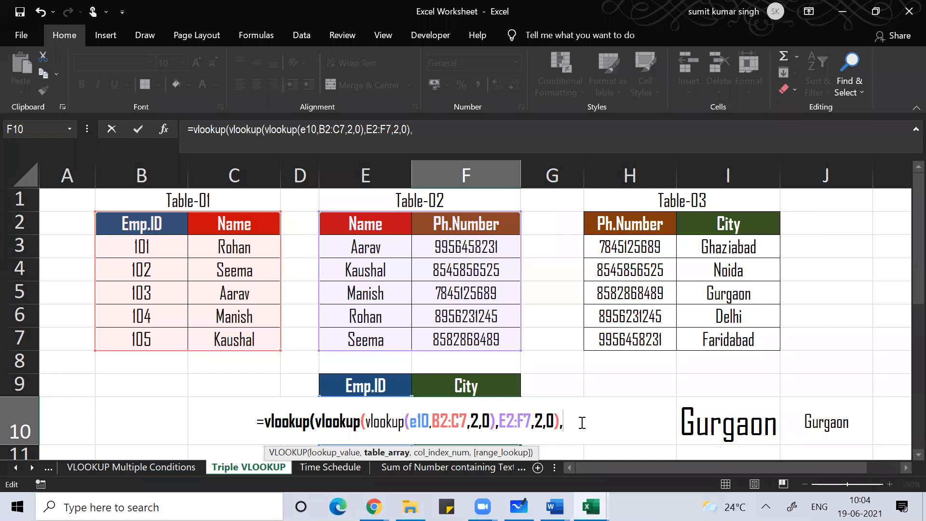
pyautogui.click(635, 226)
pyautogui.hotkey('shift', 'Down')
pyautogui.hotkey('shift', 'Down')
pyautogui.hotkey('shift', 'Down')
pyautogui.hotkey('shift', 'Down')
pyautogui.hotkey('shift', 'Down')
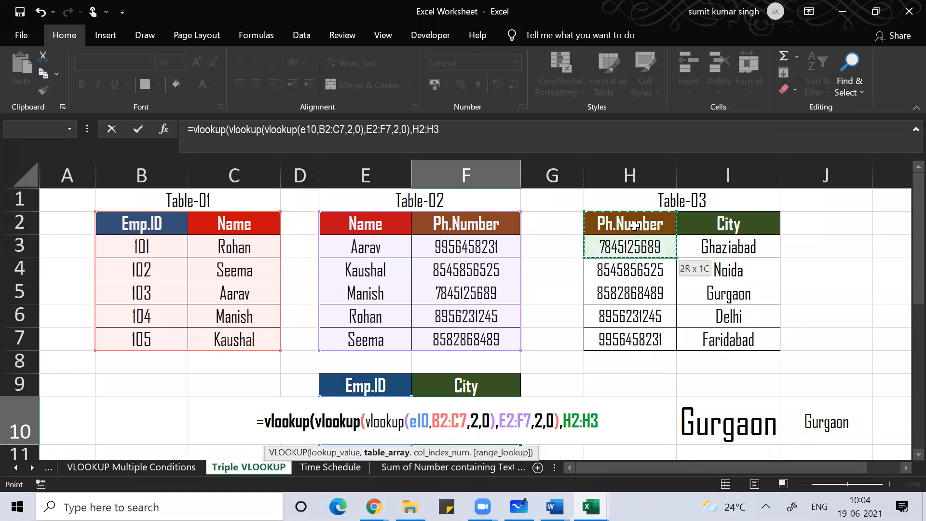
pyautogui.hotkey('shift', 'Right')
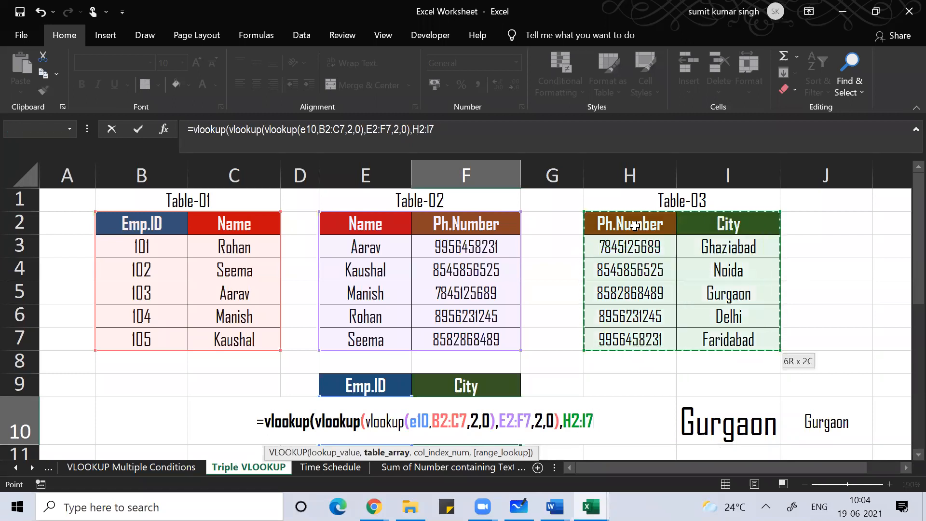
pyautogui.write(',2,0)')
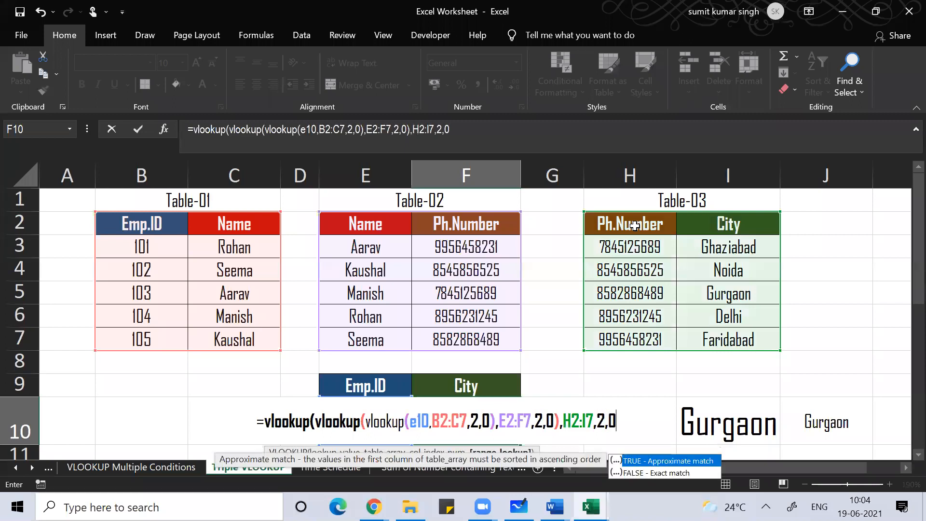
pyautogui.press('Return')
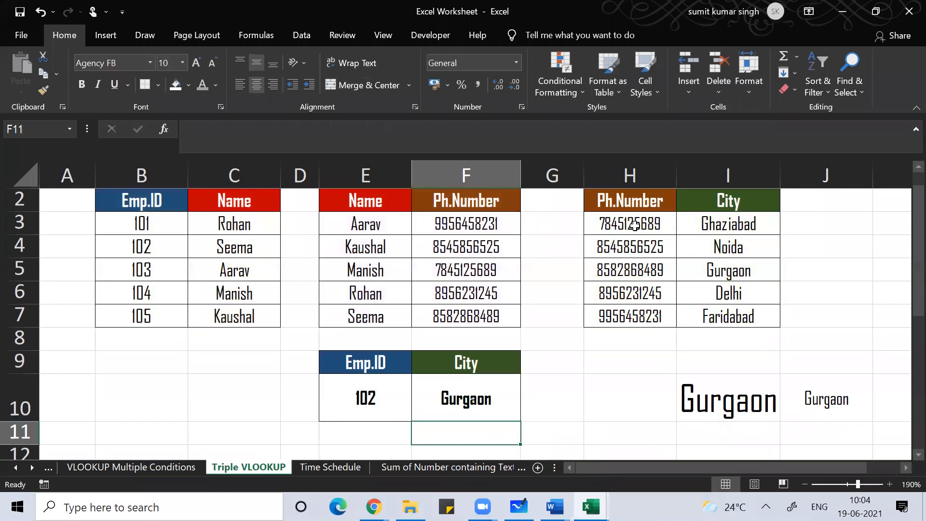
pyautogui.press('Up')
# Step: Put F10 into edit mode to display the colour-coded nested lookup ranges
pyautogui.press('F2')
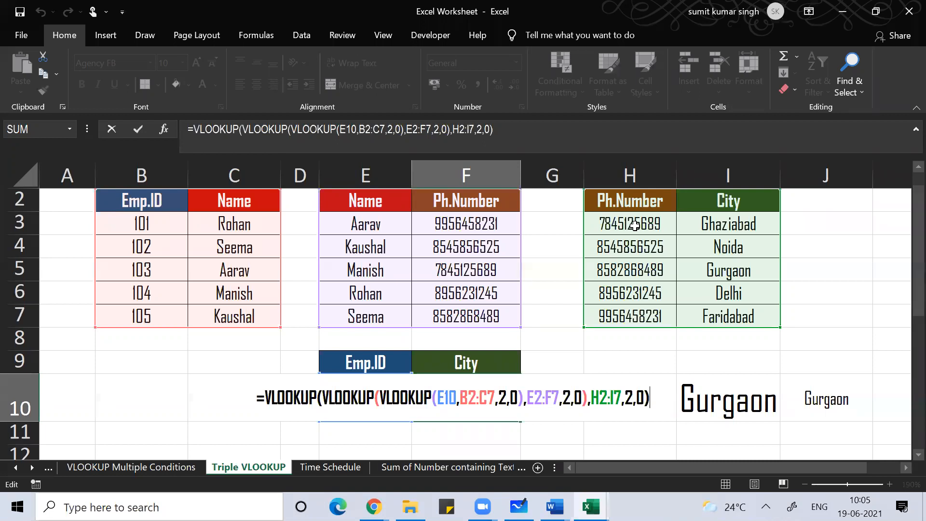
# Step: Leave F10's formula unchanged and move down toward the second set of tables
pyautogui.click(746, 106)
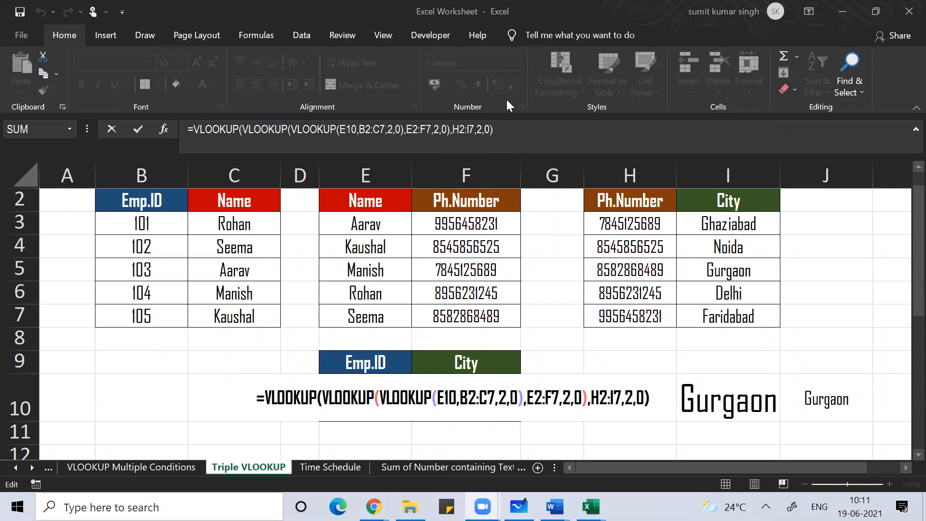
pyautogui.click(169, 361)
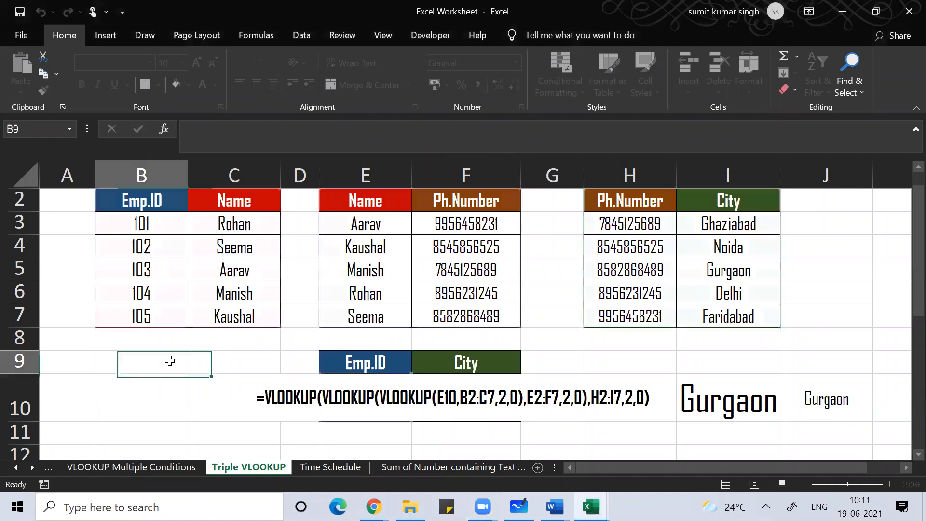
pyautogui.press('Down')
pyautogui.press('Down')
pyautogui.press('Down')
pyautogui.press('Down')
pyautogui.press('Down')
pyautogui.press('Down')
pyautogui.press('Down')
pyautogui.press('Down')
pyautogui.press('Down')
pyautogui.press('Down')
pyautogui.press('Down')
pyautogui.press('Down')
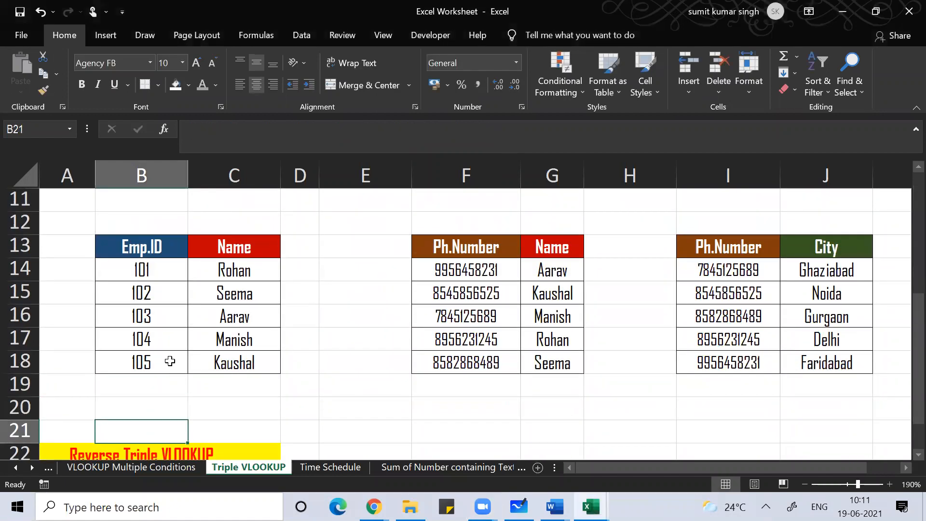
# Step: Move through the Reverse Triple VLOOKUP example and back to the empty row above the tables
pyautogui.press('Down')
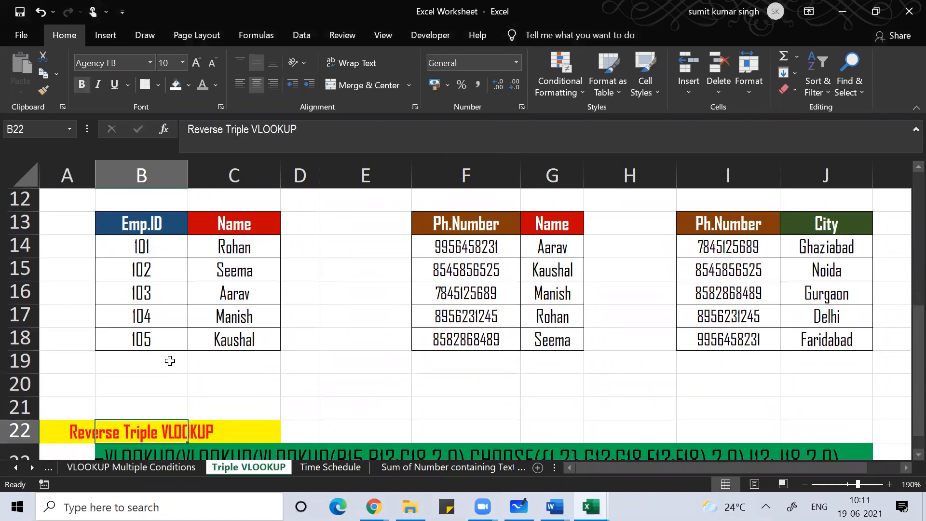
pyautogui.press('Down')
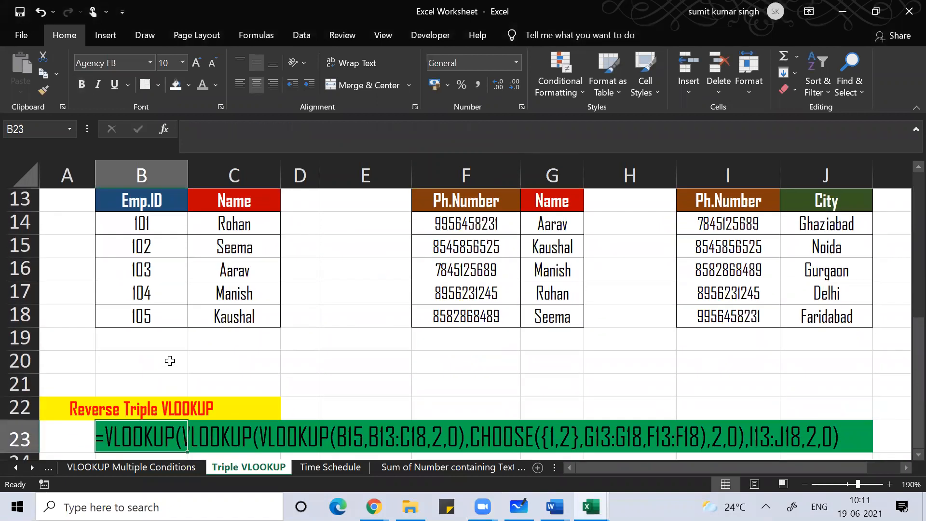
pyautogui.press('Up')
pyautogui.press('Up')
pyautogui.press('Up')
pyautogui.press('Up')
pyautogui.press('Up')
pyautogui.press('Up')
pyautogui.press('Up')
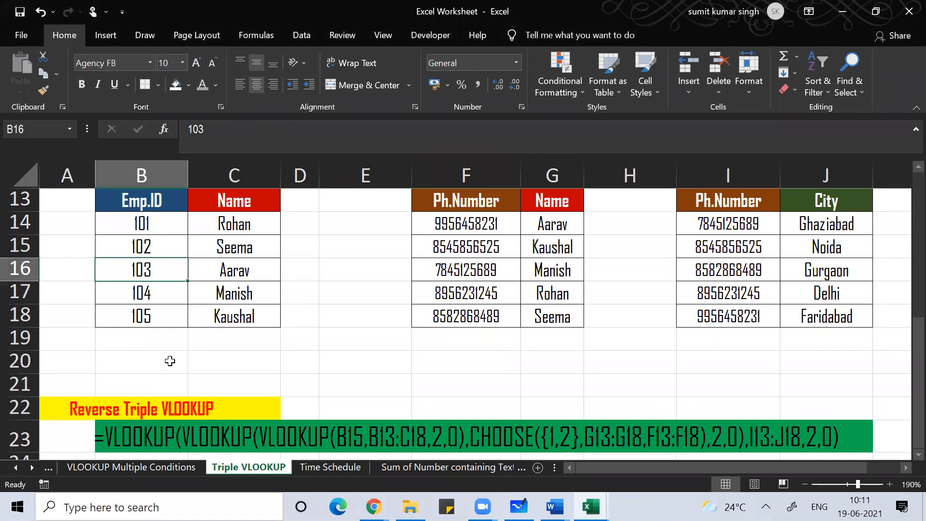
pyautogui.press('Up')
pyautogui.press('Up')
pyautogui.press('Up')
pyautogui.press('Up')
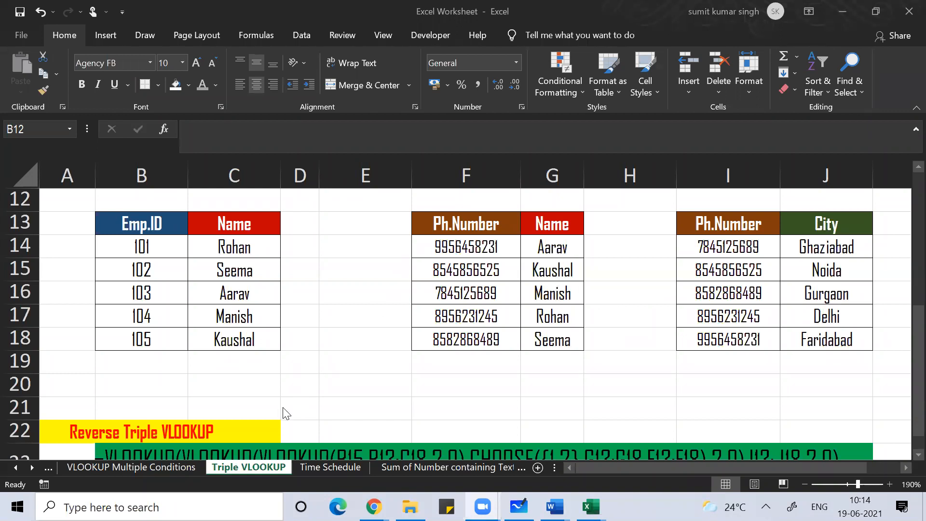
# Step: In F20, begin an INDEX formula over the range F13:F18
pyautogui.click(19, 468)
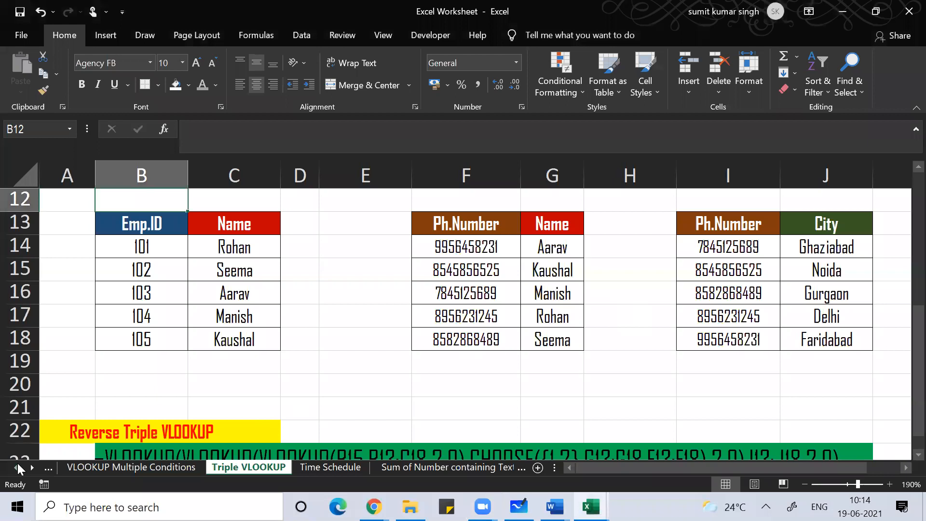
pyautogui.click(537, 413)
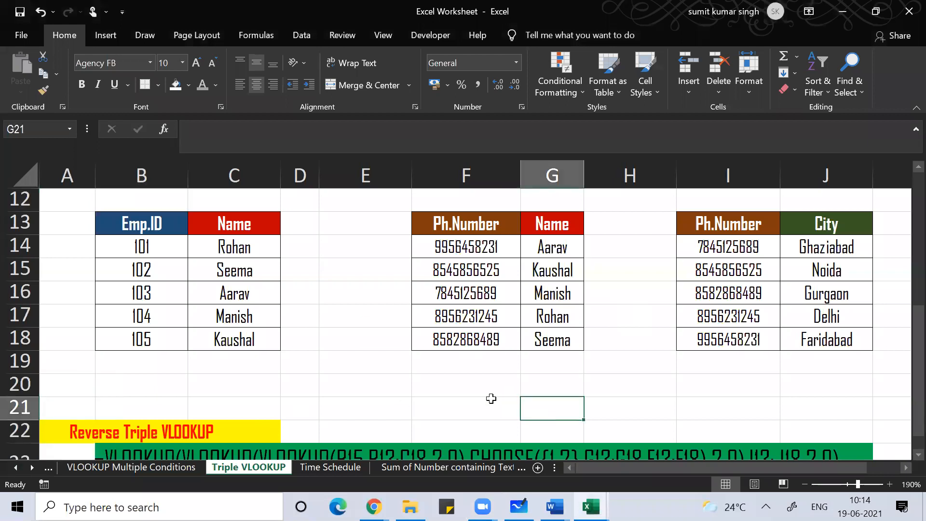
pyautogui.click(463, 389)
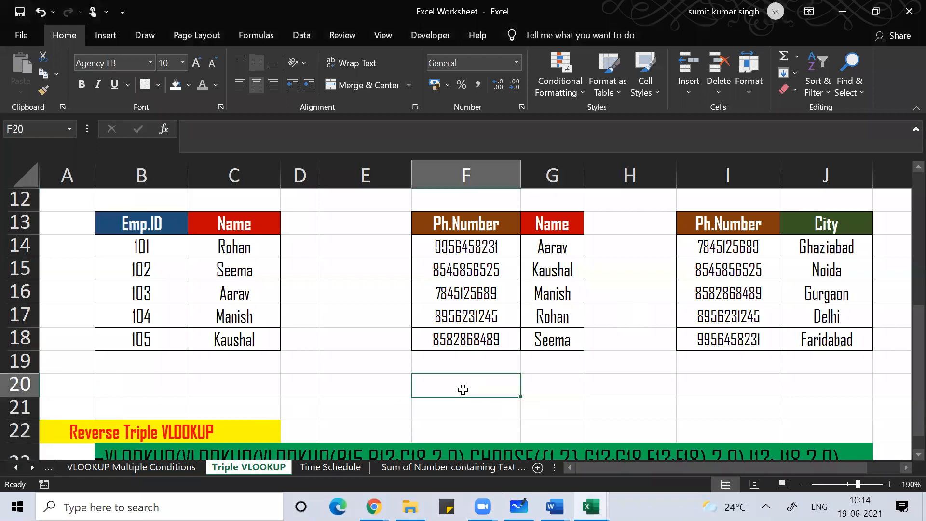
pyautogui.write('=ind')
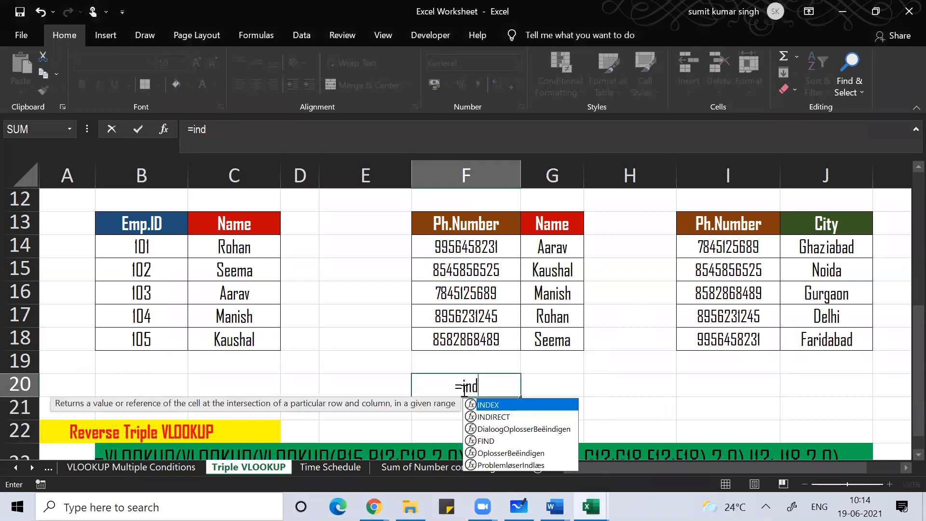
pyautogui.write('ex(')
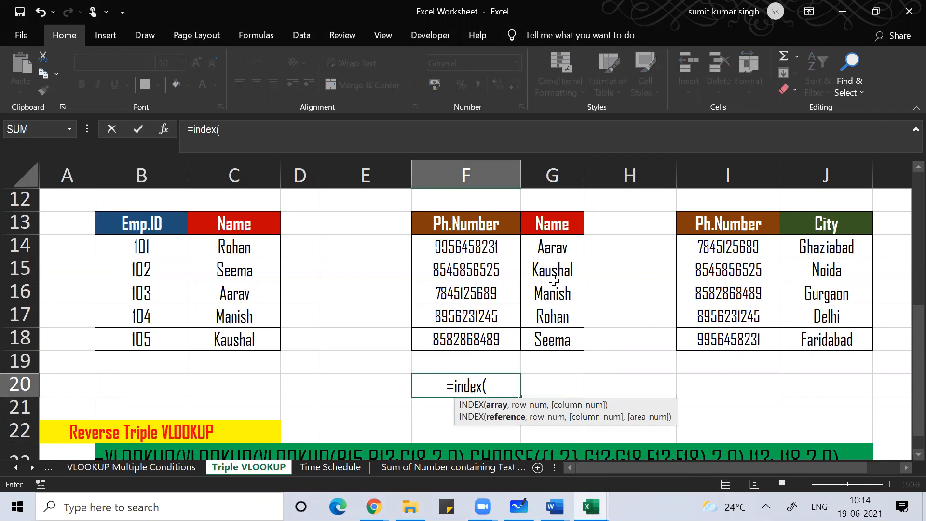
pyautogui.click(459, 230)
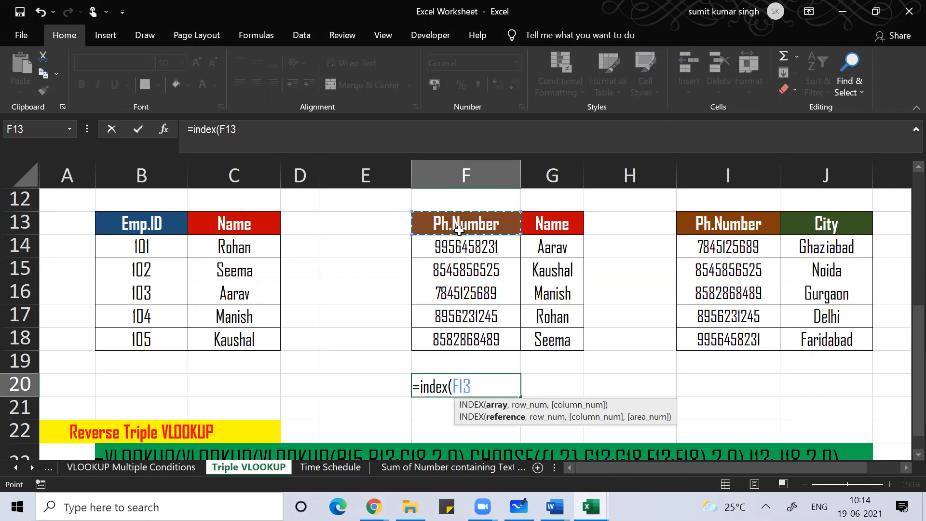
pyautogui.moveTo(484, 246); pyautogui.dragTo(487, 344)
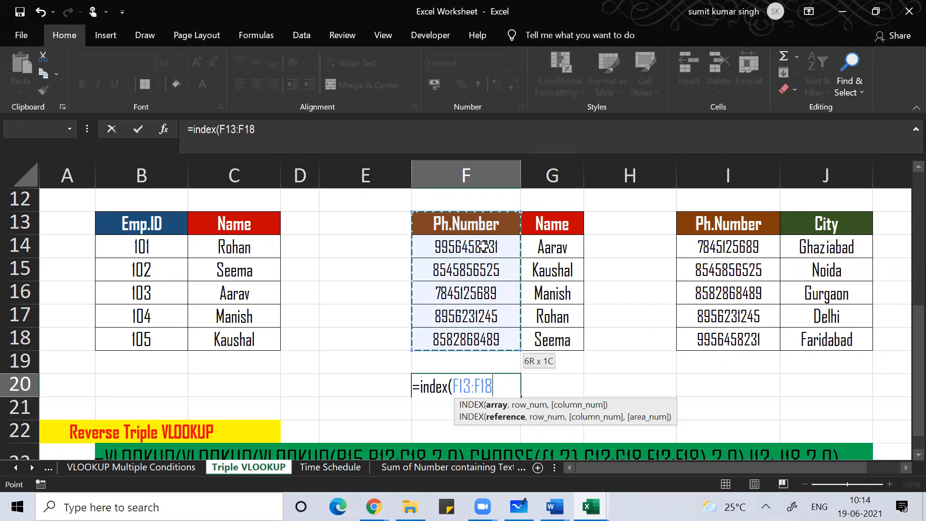
pyautogui.write(',')
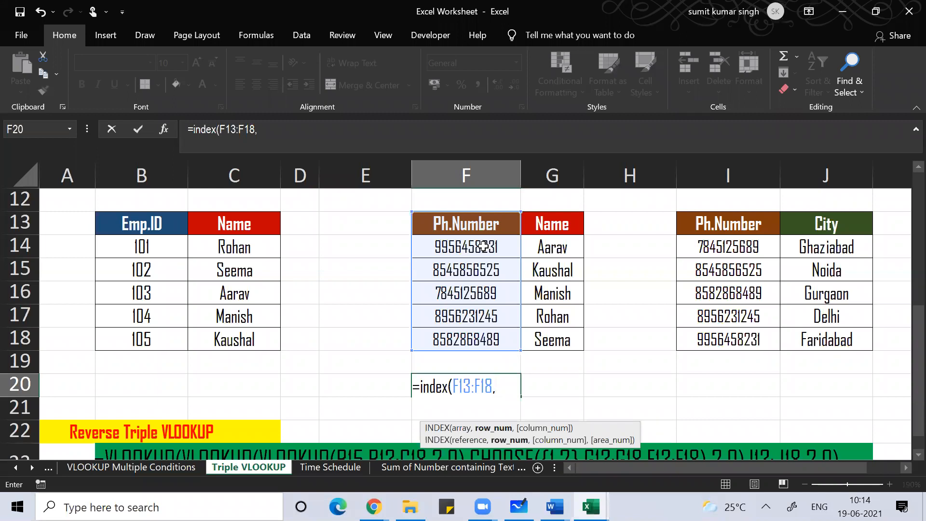
# Step: Nest MATCH around vlookup(B15,B13:C18,2,0) as the INDEX row argument
pyautogui.write('match(')
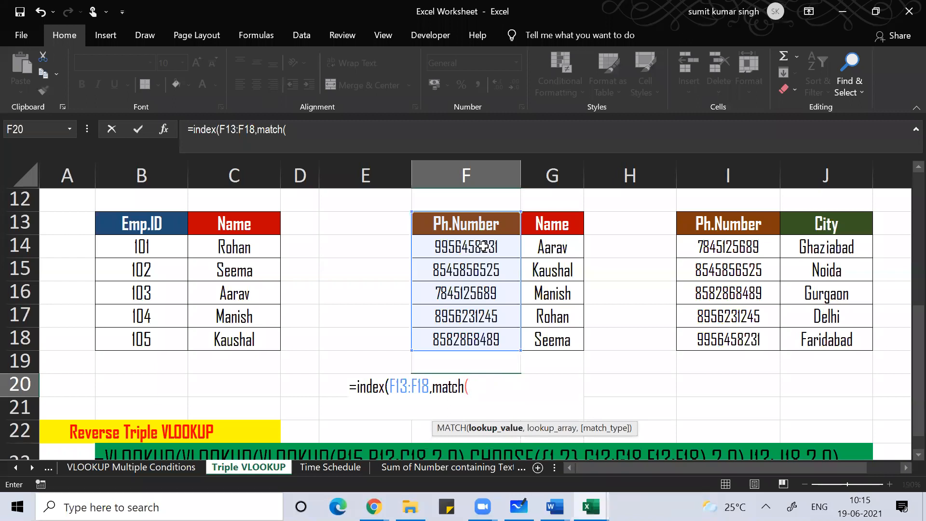
pyautogui.write('v')
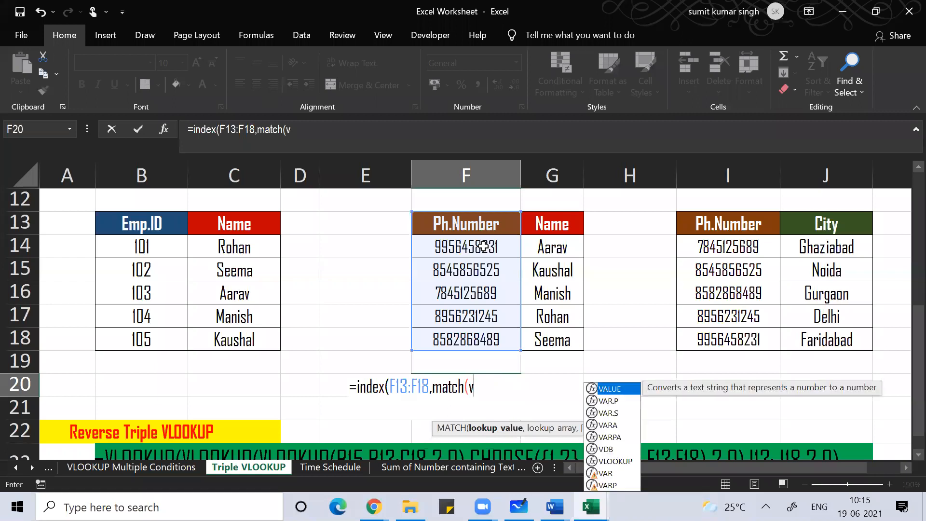
pyautogui.write('look')
pyautogui.write('up(')
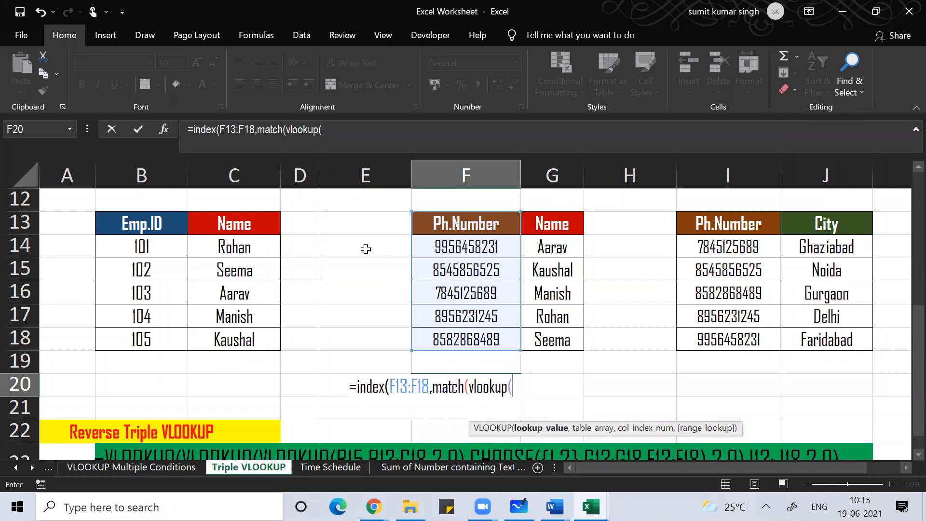
pyautogui.click(142, 271)
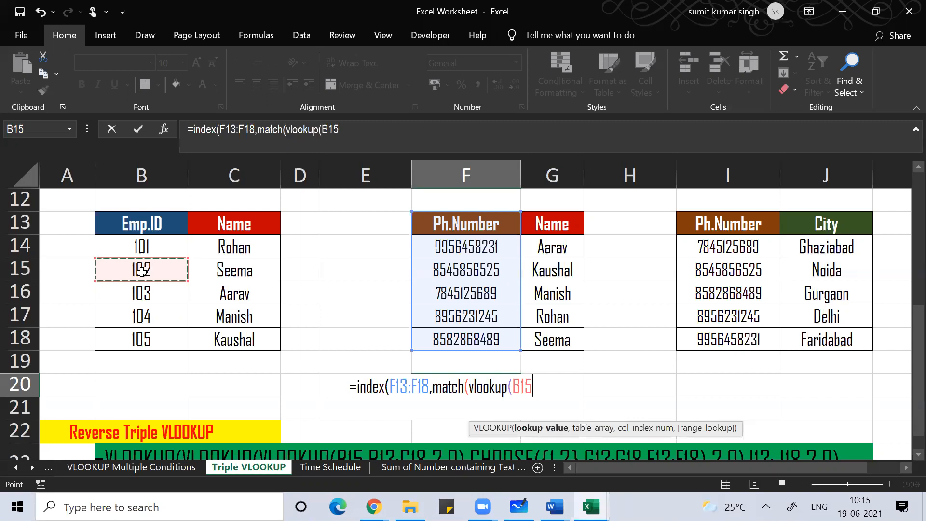
pyautogui.write(',')
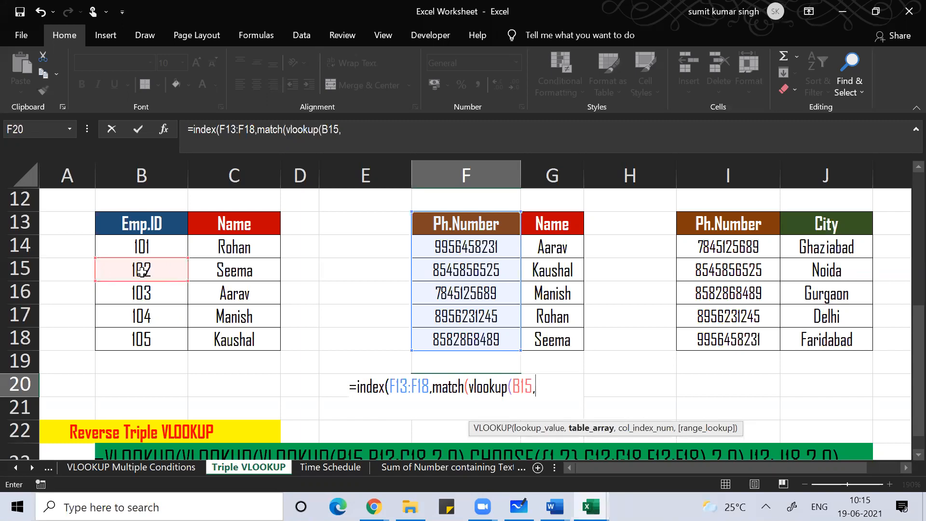
pyautogui.click(135, 221)
pyautogui.hotkey('shift', 'Down')
pyautogui.hotkey('shift', 'Down')
pyautogui.hotkey('shift', 'Down')
pyautogui.hotkey('shift', 'Down')
pyautogui.hotkey('shift', 'Down')
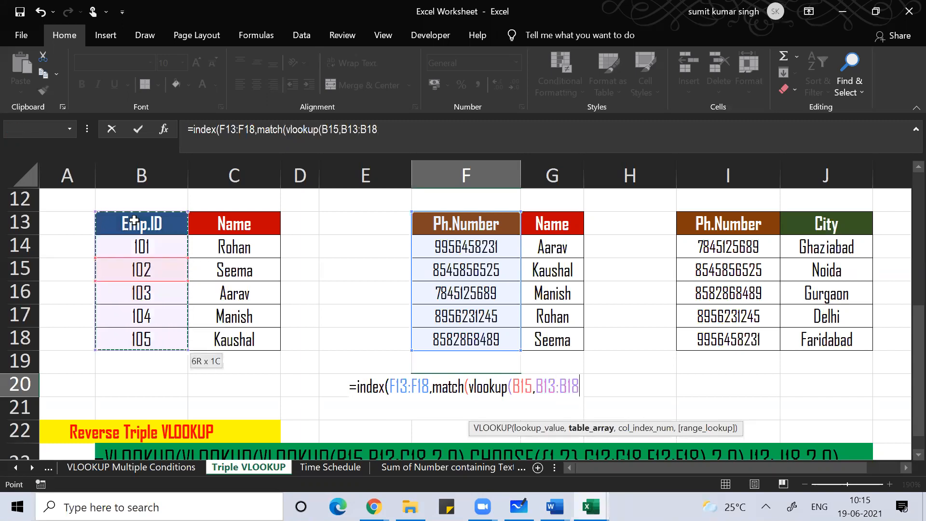
pyautogui.hotkey('shift', 'Right')
pyautogui.write(',2,0')
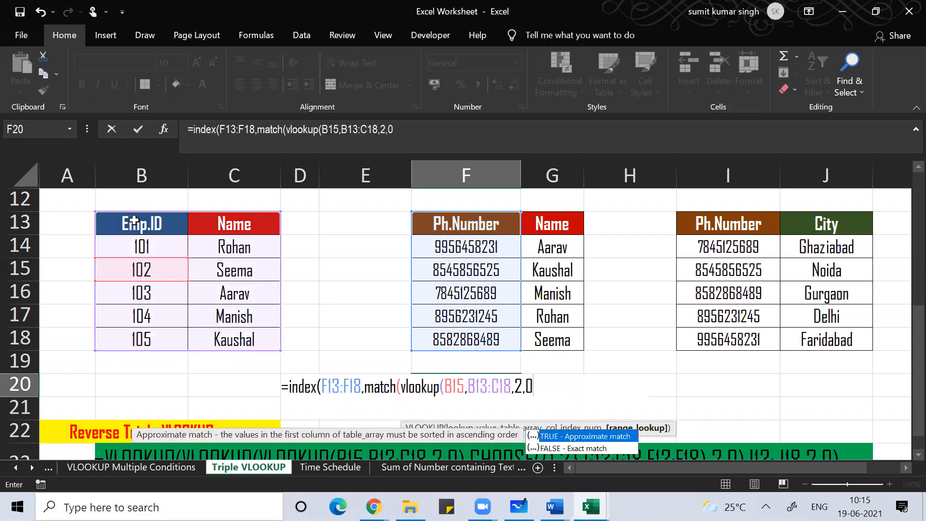
pyautogui.write(')')
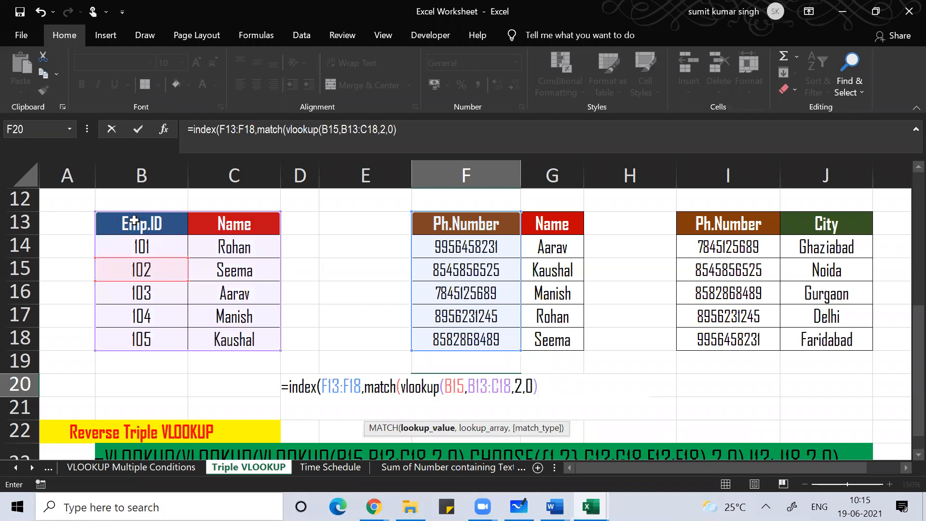
# Step: Correct the brackets after the inner VLOOKUP and add an extra parenthesis after match
pyautogui.press('BackSpace')
pyautogui.write(',')
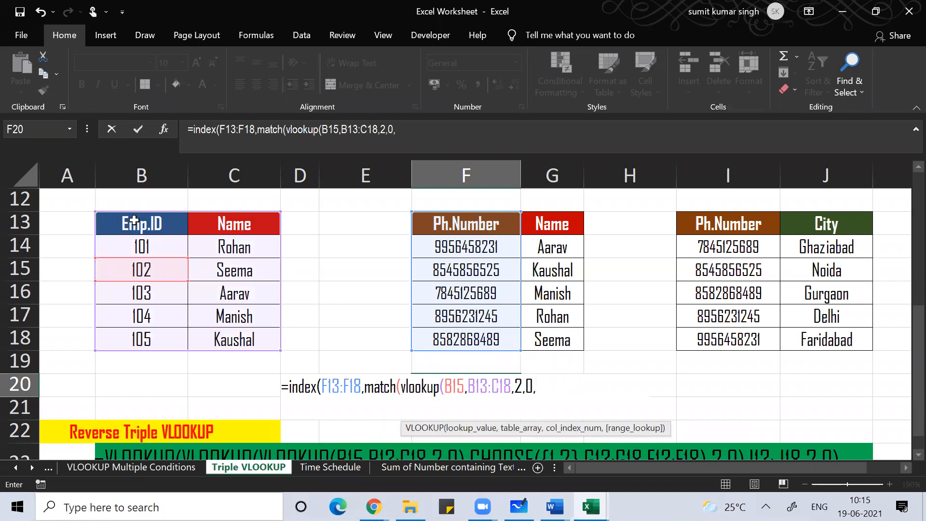
pyautogui.press('BackSpace')
pyautogui.write(')')
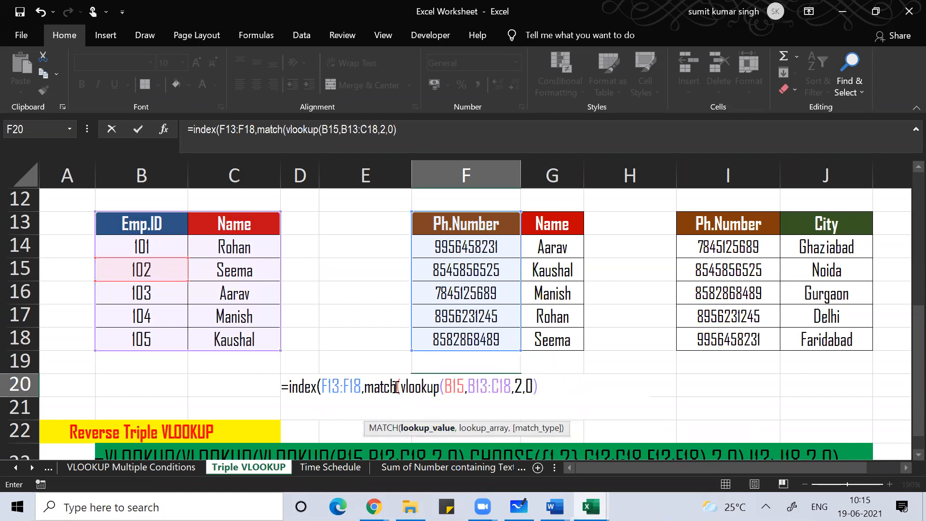
pyautogui.click(396, 388)
pyautogui.write('(')
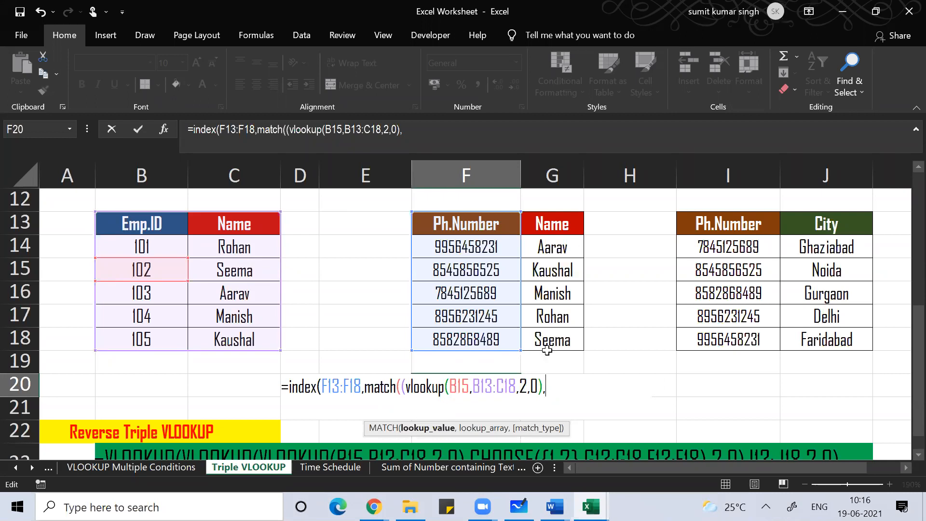
# Step: Finish MATCH over G13:G18 with match type 0, then try to enter the formula and dismiss Excel's error
pyautogui.click(554, 223)
pyautogui.hotkey('shift', 'Down')
pyautogui.hotkey('shift', 'Down')
pyautogui.hotkey('shift', 'Down')
pyautogui.hotkey('shift', 'Down')
pyautogui.hotkey('shift', 'Down')
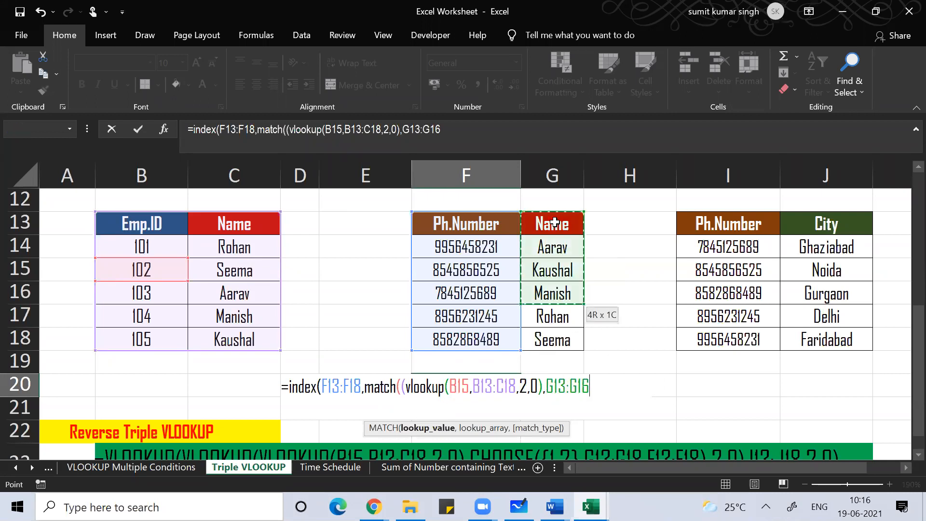
pyautogui.write(',0)')
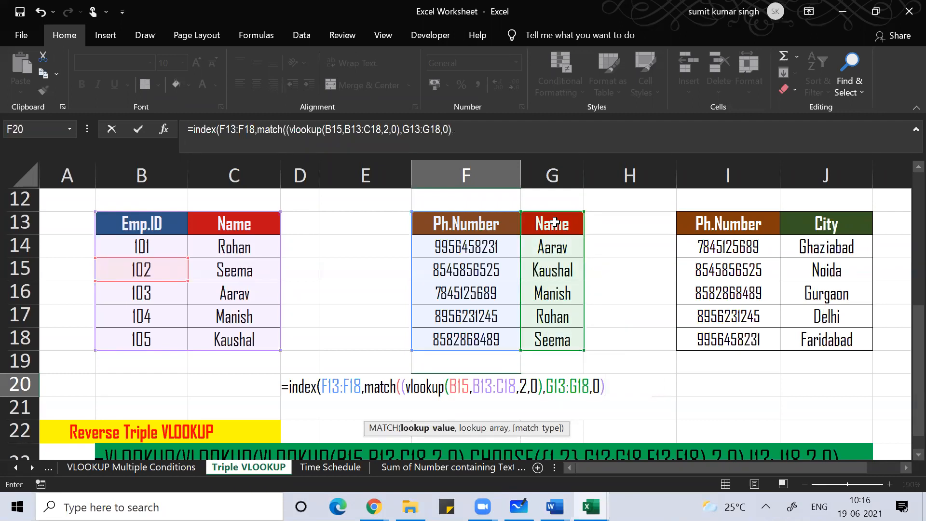
pyautogui.write('()')
pyautogui.press('BackSpace')
pyautogui.press('BackSpace')
pyautogui.write(')')
pyautogui.press('BackSpace')
pyautogui.press('BackSpace')
pyautogui.write('))')
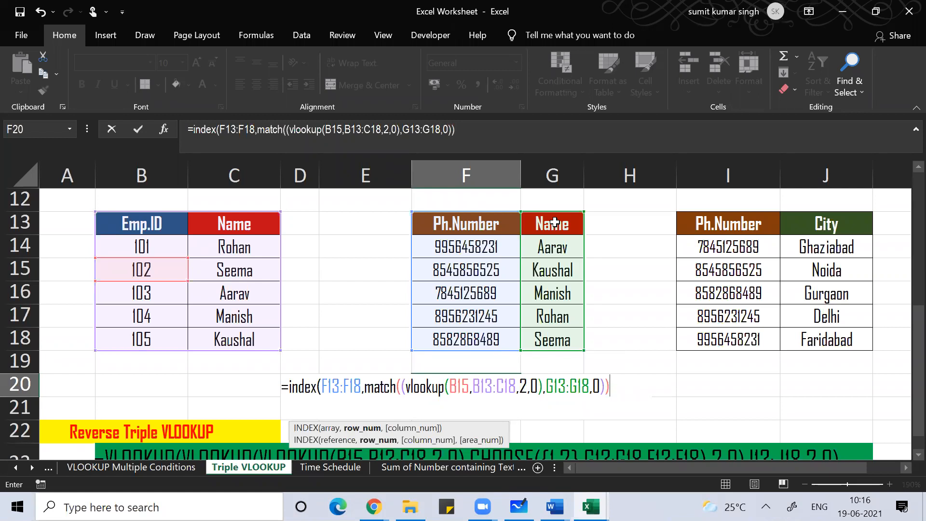
pyautogui.write(')')
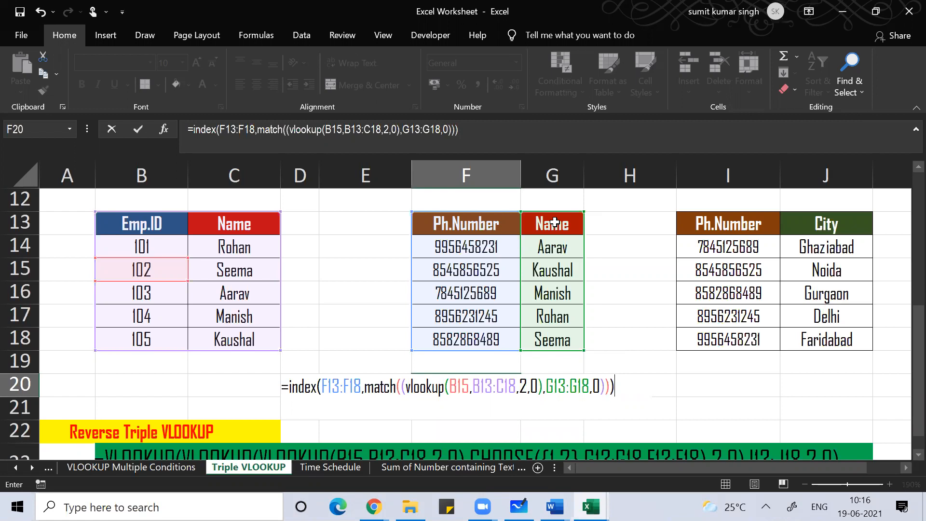
pyautogui.press('Return')
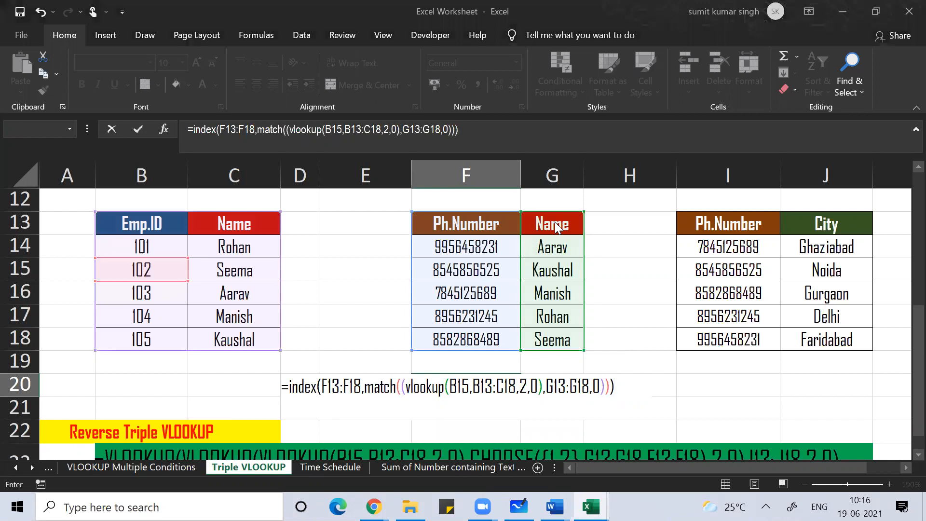
pyautogui.press('Return')
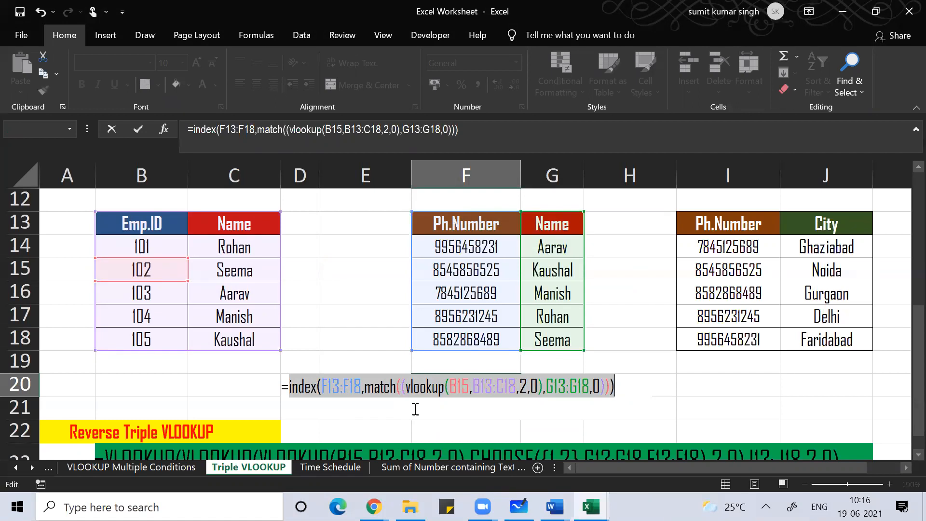
pyautogui.click(635, 389)
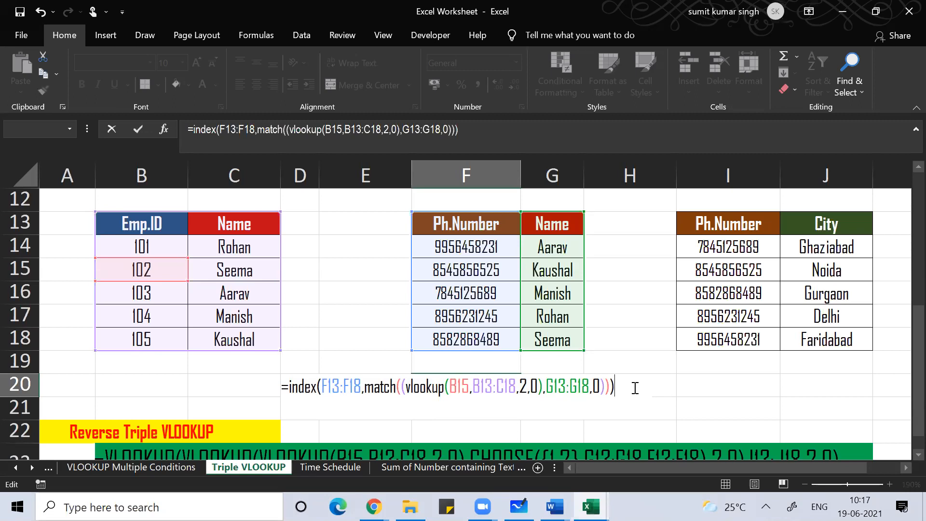
pyautogui.press('Return')
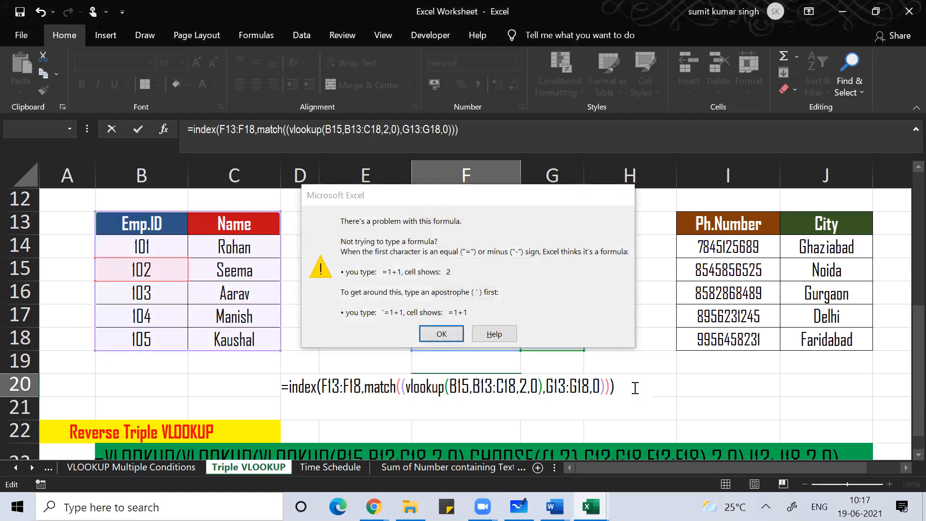
pyautogui.press('Return')
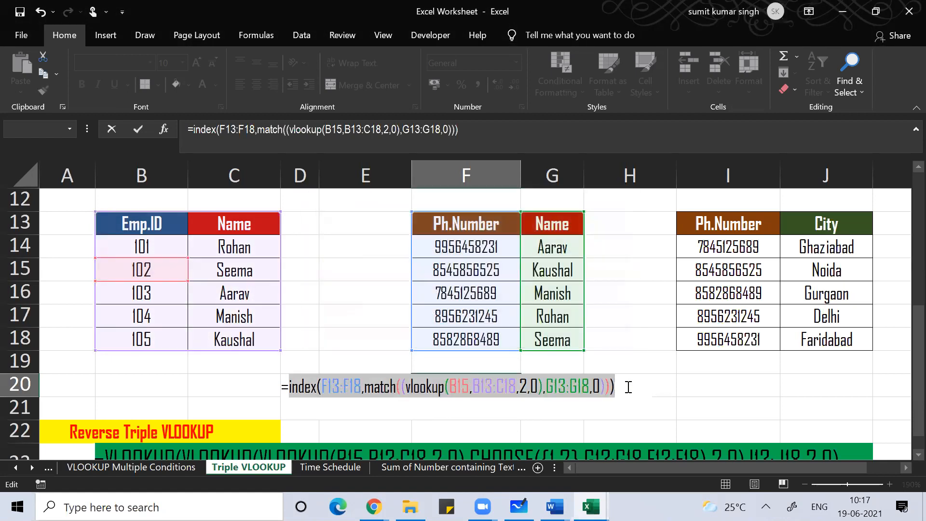
pyautogui.click(627, 387)
# Step: Replace F20's draft with =VLOOKUP(B15,B13:C18,0) and enter it, giving #VALUE!
pyautogui.press('BackSpace')
pyautogui.press('BackSpace')
pyautogui.press('BackSpace')
pyautogui.press('BackSpace')
pyautogui.press('BackSpace')
pyautogui.press('BackSpace')
pyautogui.press('BackSpace')
pyautogui.press('BackSpace')
pyautogui.press('BackSpace')
pyautogui.press('BackSpace')
pyautogui.press('BackSpace')
pyautogui.press('BackSpace')
pyautogui.press('BackSpace')
pyautogui.press('BackSpace')
pyautogui.press('BackSpace')
pyautogui.press('BackSpace')
pyautogui.press('BackSpace')
pyautogui.press('BackSpace')
pyautogui.press('BackSpace')
pyautogui.press('BackSpace')
pyautogui.press('BackSpace')
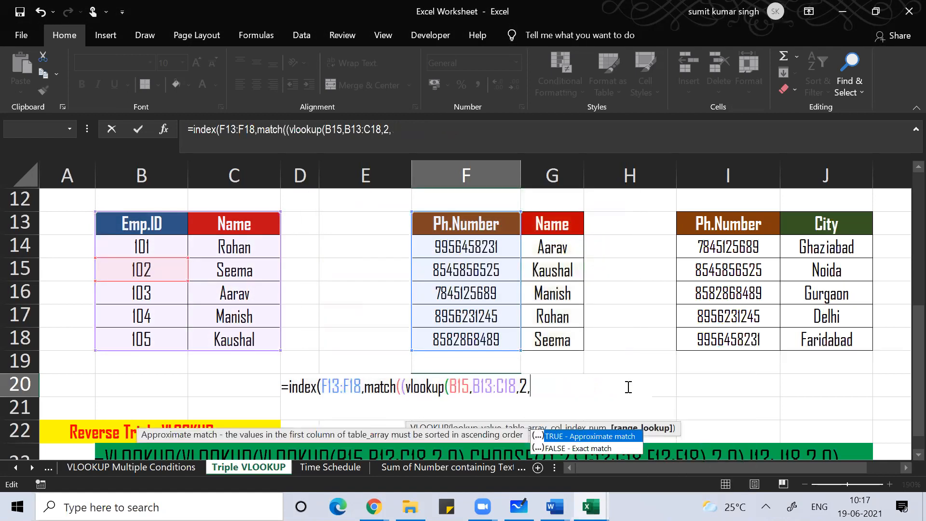
pyautogui.press('BackSpace')
pyautogui.press('BackSpace')
pyautogui.press('BackSpace')
pyautogui.press('BackSpace')
pyautogui.press('BackSpace')
pyautogui.press('BackSpace')
pyautogui.press('BackSpace')
pyautogui.press('BackSpace')
pyautogui.press('BackSpace')
pyautogui.press('BackSpace')
pyautogui.press('BackSpace')
pyautogui.press('BackSpace')
pyautogui.press('BackSpace')
pyautogui.press('BackSpace')
pyautogui.press('BackSpace')
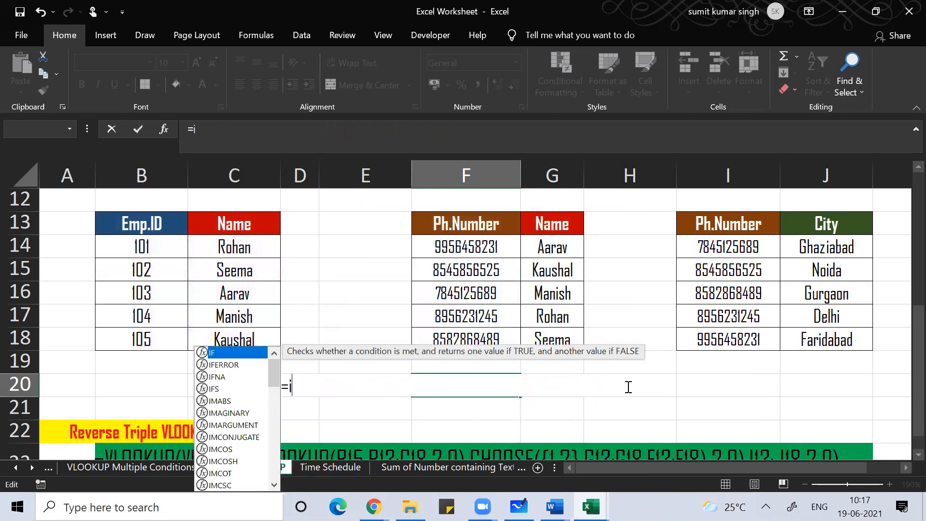
pyautogui.write('vlookuP')
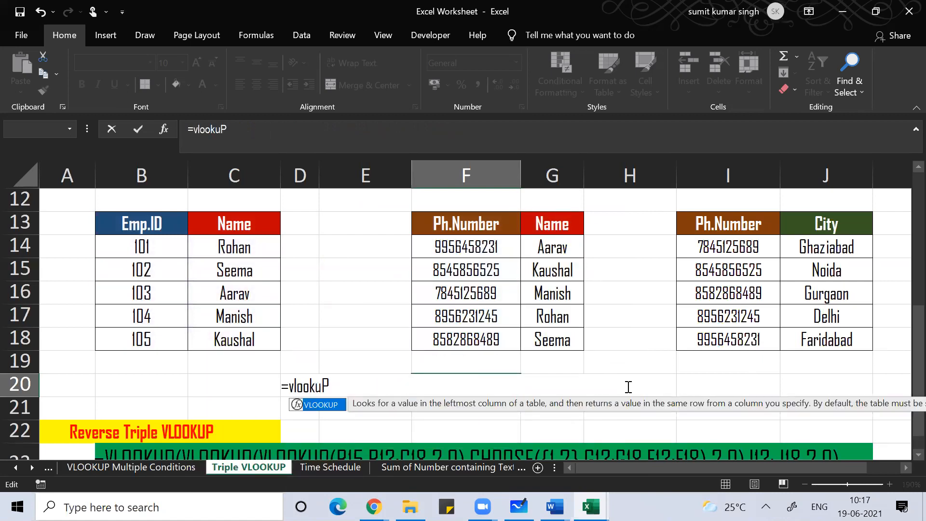
pyautogui.press('BackSpace')
pyautogui.write('p(')
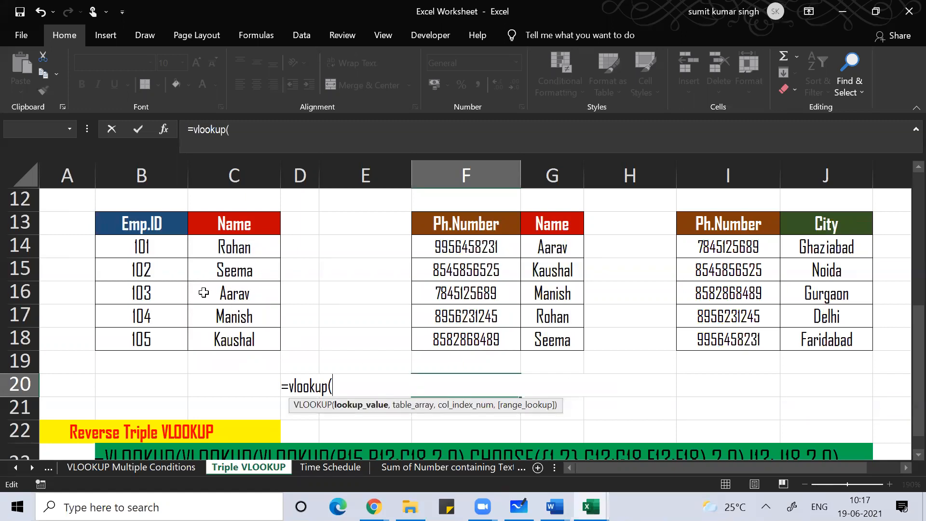
pyautogui.click(152, 269)
pyautogui.write(',')
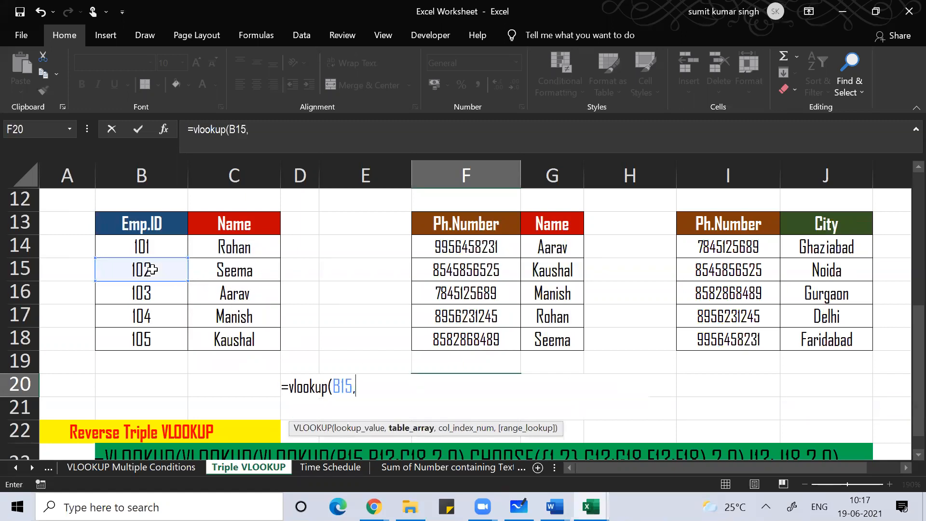
pyautogui.click(129, 224)
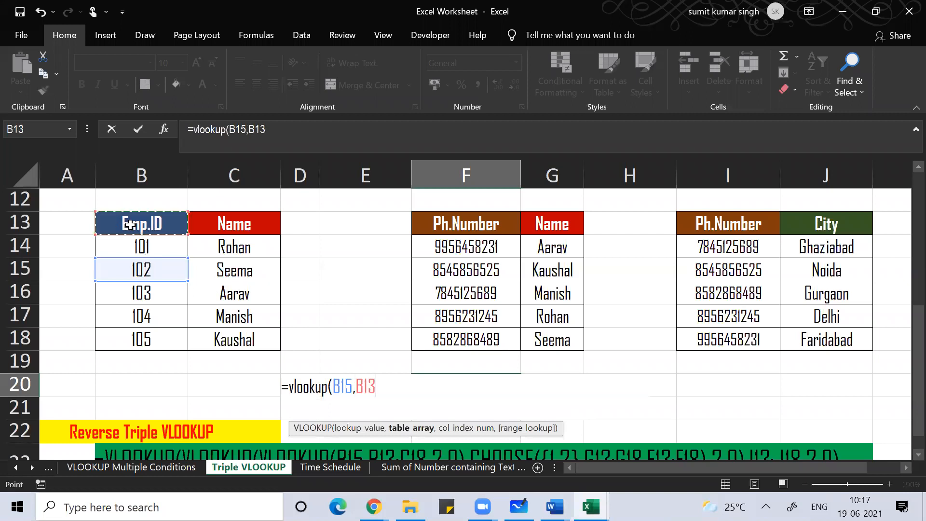
pyautogui.moveTo(129, 224); pyautogui.dragTo(271, 344)
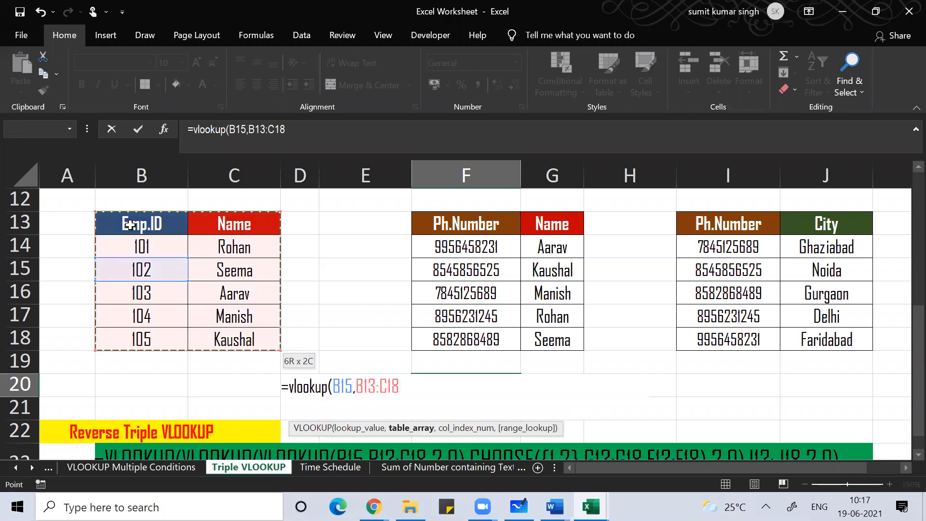
pyautogui.write(',0)')
pyautogui.press('Return')
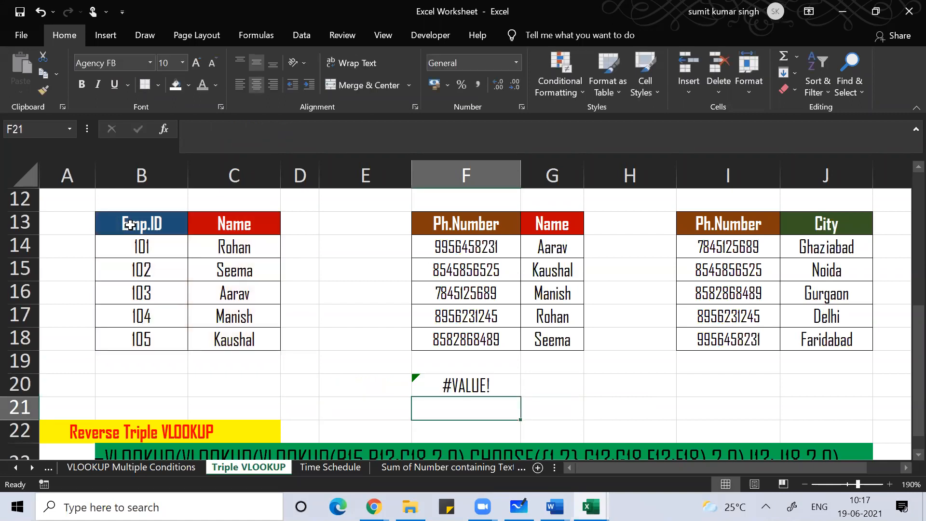
pyautogui.press('Up')
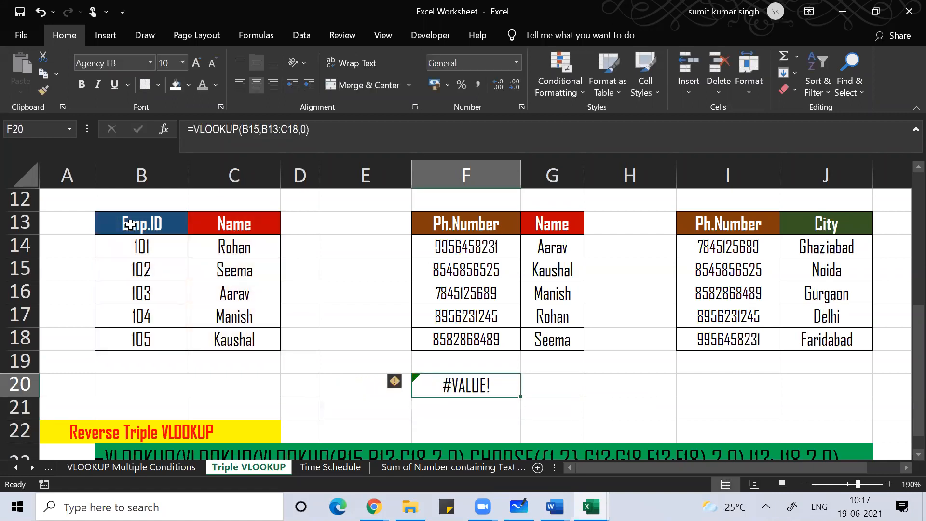
# Step: Enter =VLOOKUP(B15,B13:C18,2,0) in F20 to return Seema for Emp.ID 102, then reopen it for editing
pyautogui.write('=vlook')
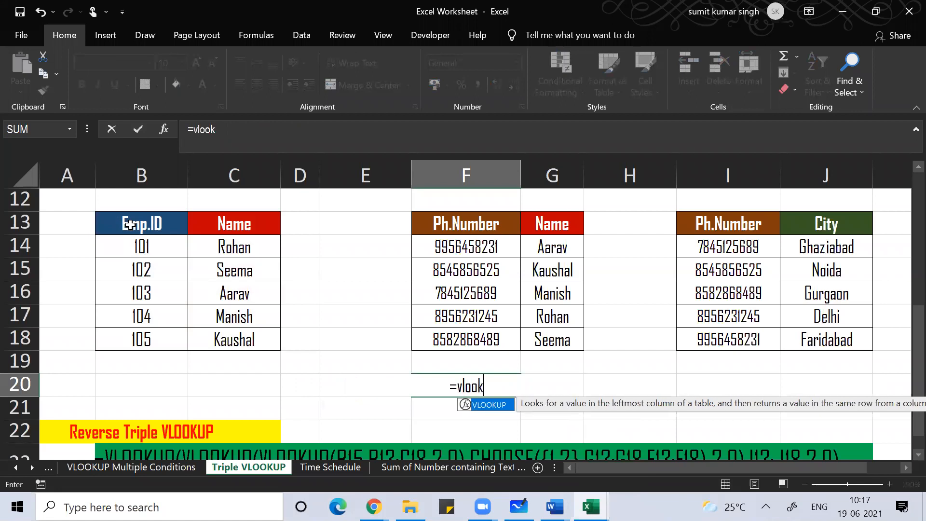
pyautogui.write('up(')
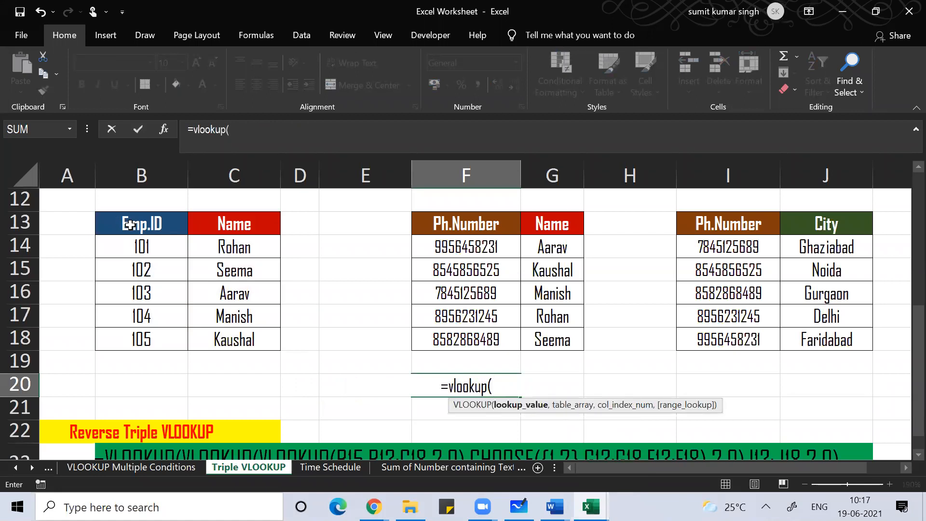
pyautogui.click(145, 272)
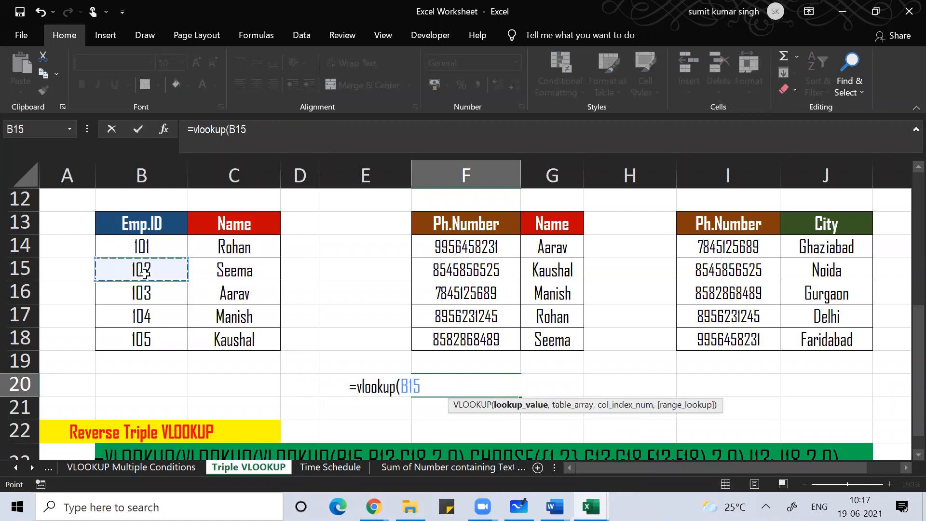
pyautogui.write(',')
pyautogui.moveTo(134, 224); pyautogui.dragTo(231, 332)
pyautogui.write(',2,0)')
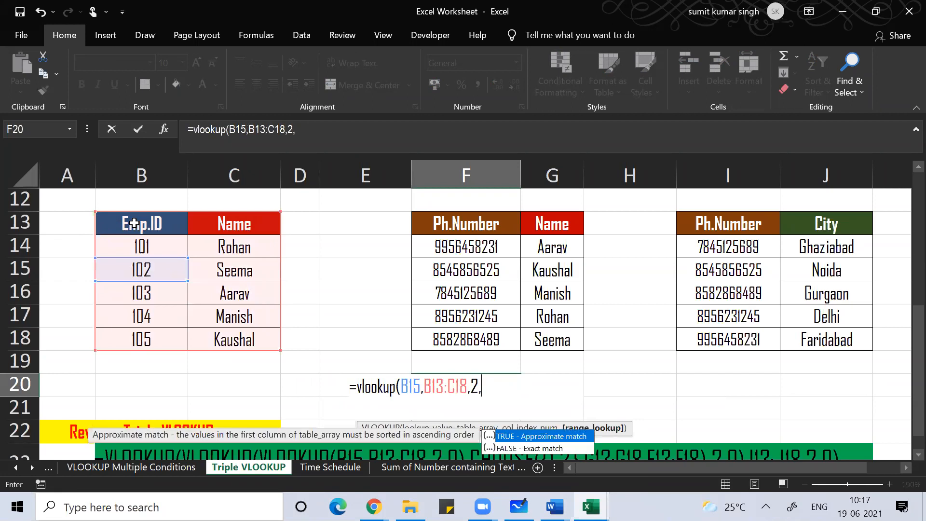
pyautogui.press('Return')
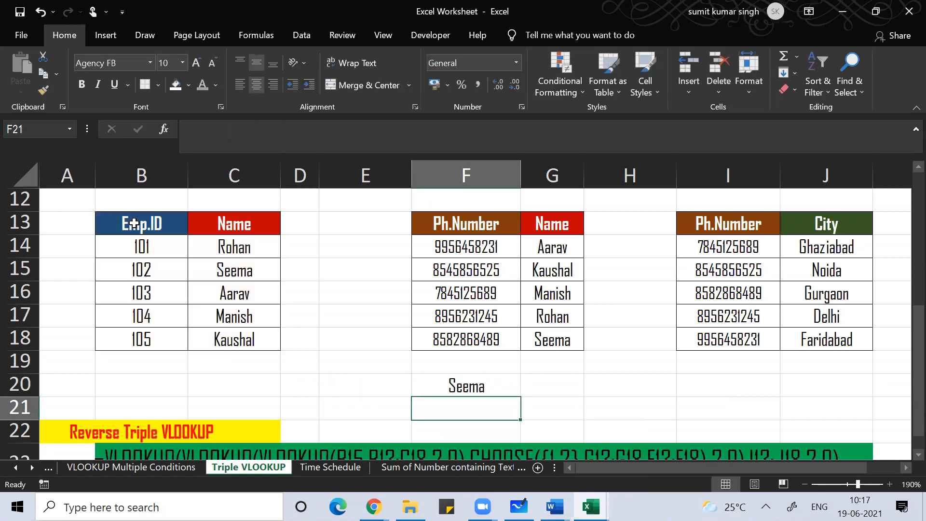
pyautogui.press('Up')
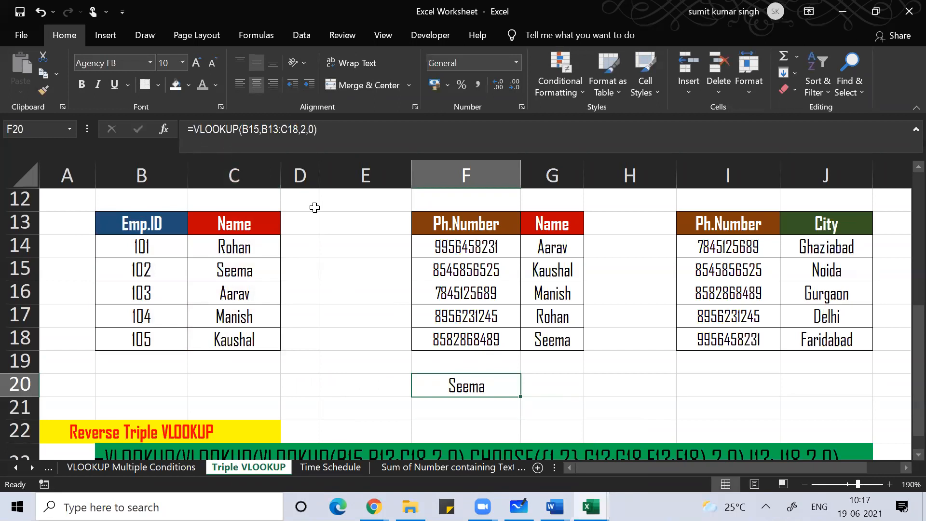
pyautogui.press('F2')
# Step: Insert index( right after the equals sign, in front of VLOOKUP(B15,B13:C18,2,0)
pyautogui.click(358, 387)
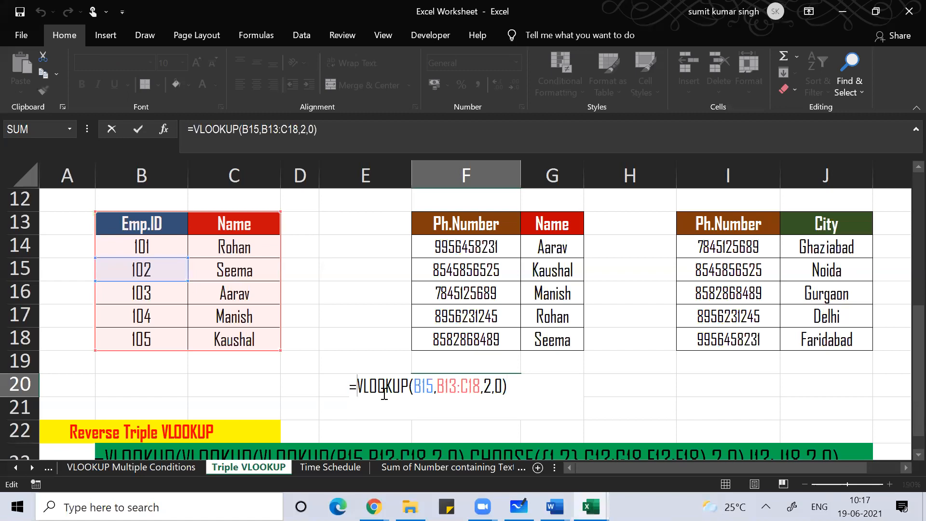
pyautogui.write('index')
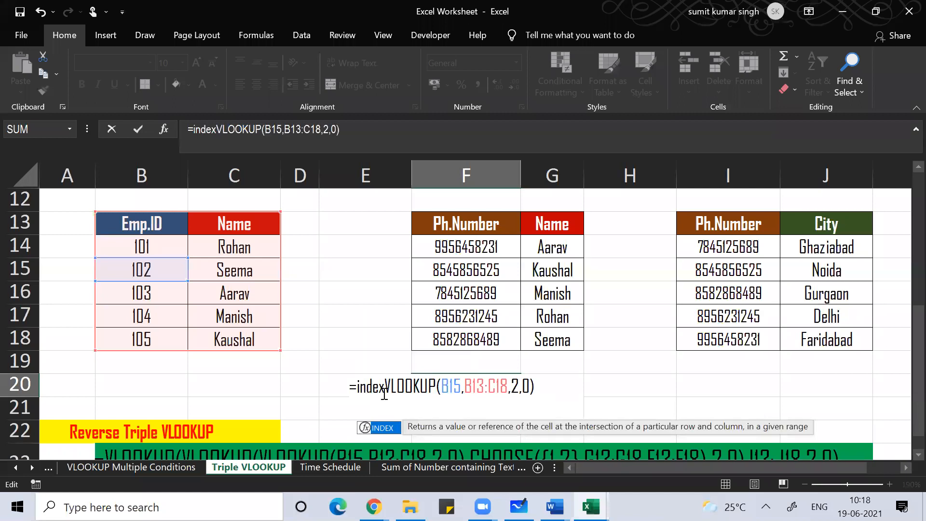
pyautogui.write('(')
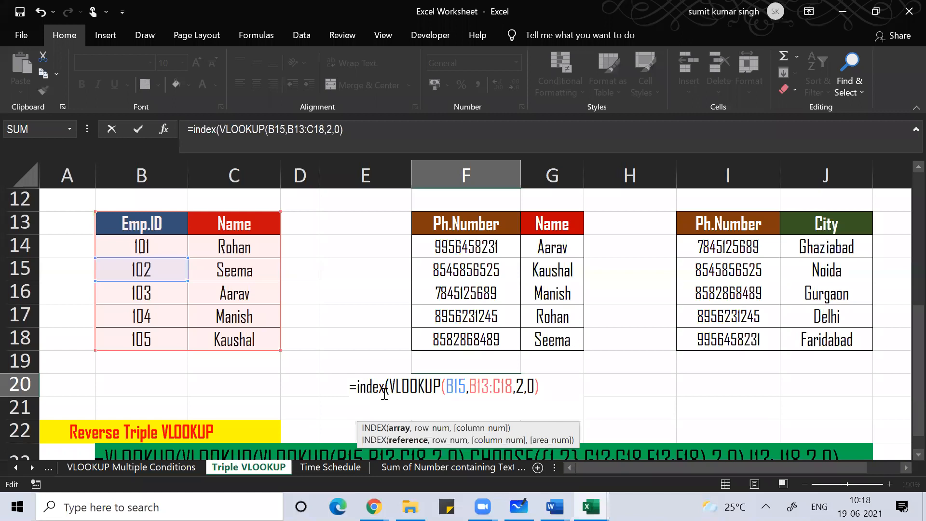
# Step: Wrap the VLOOKUP in MATCH against G13:G18 with exact match 0, returning 6 for Seema
pyautogui.press('BackSpace')
pyautogui.press('BackSpace')
pyautogui.press('BackSpace')
pyautogui.press('BackSpace')
pyautogui.press('BackSpace')
pyautogui.press('BackSpace')
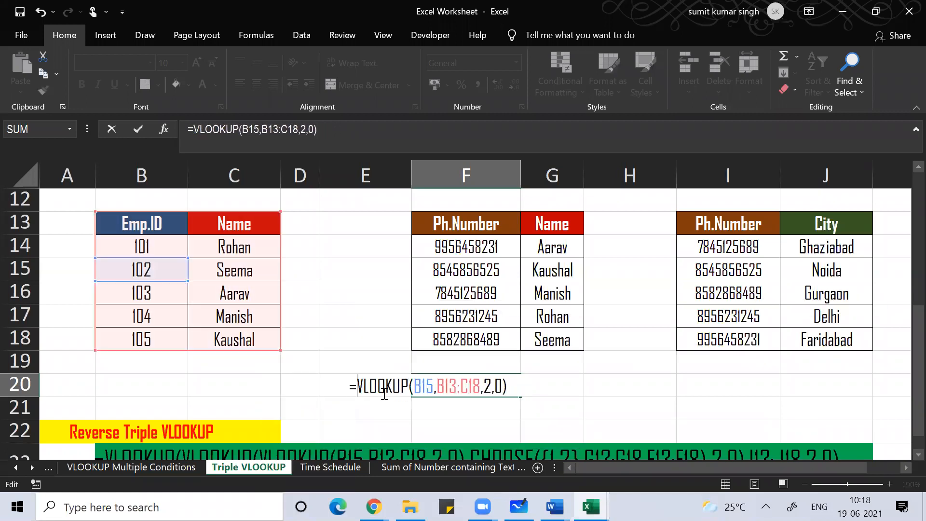
pyautogui.write('matc')
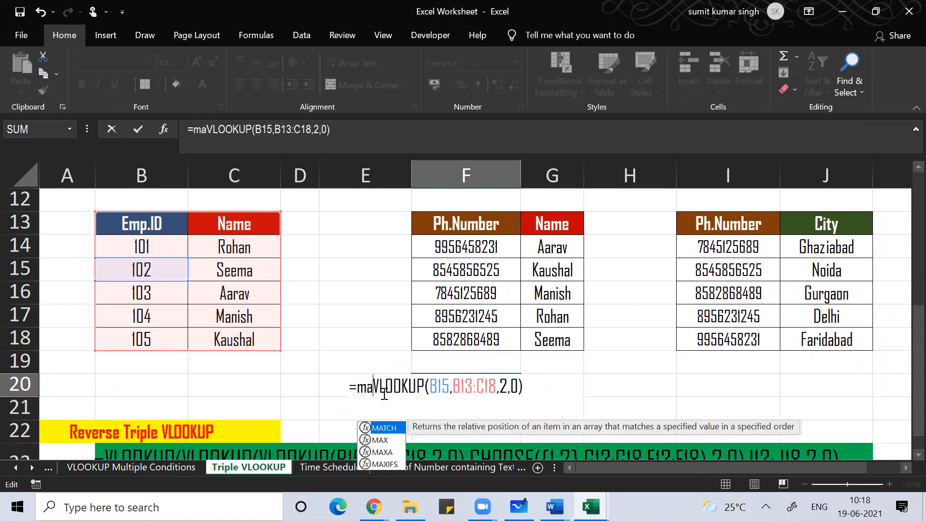
pyautogui.write('h(')
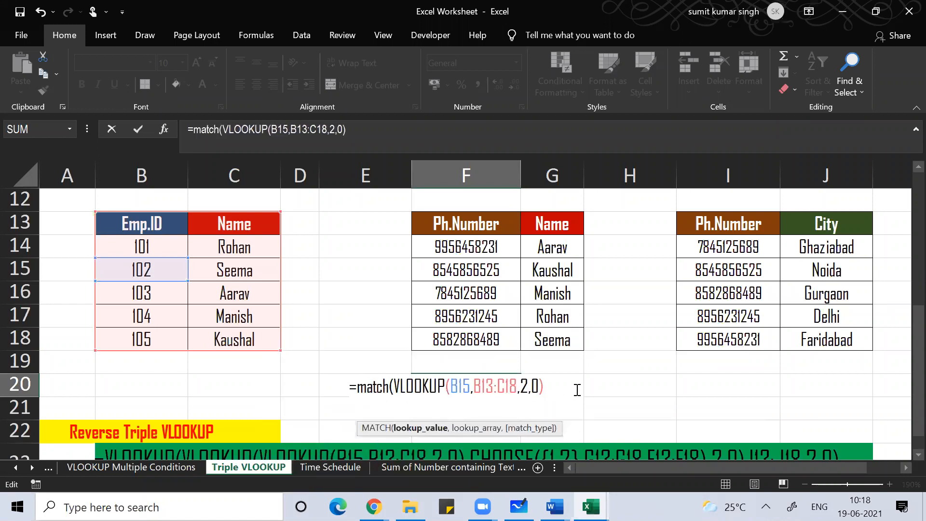
pyautogui.write(',')
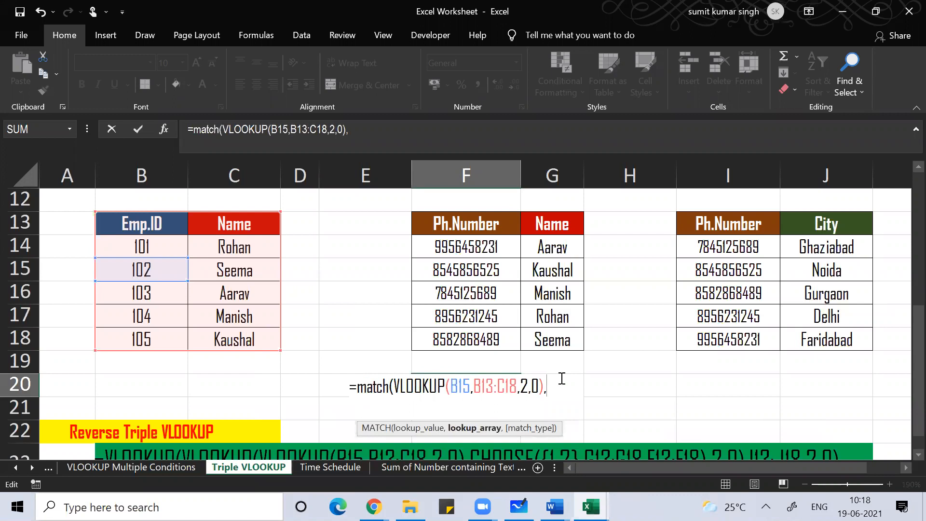
pyautogui.click(393, 388)
pyautogui.click(558, 227)
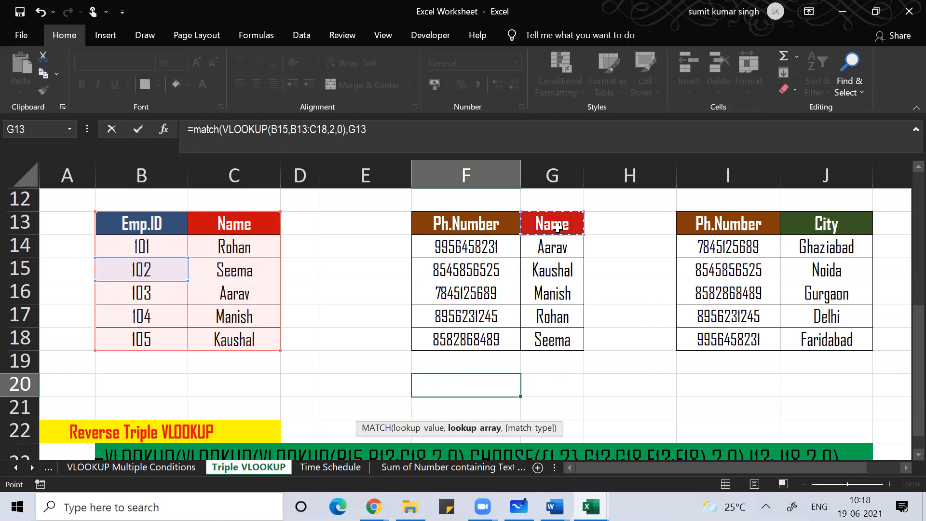
pyautogui.hotkey('shift', 'Down')
pyautogui.hotkey('shift', 'Down')
pyautogui.hotkey('shift', 'Down')
pyautogui.hotkey('shift', 'Down')
pyautogui.hotkey('shift', 'Down')
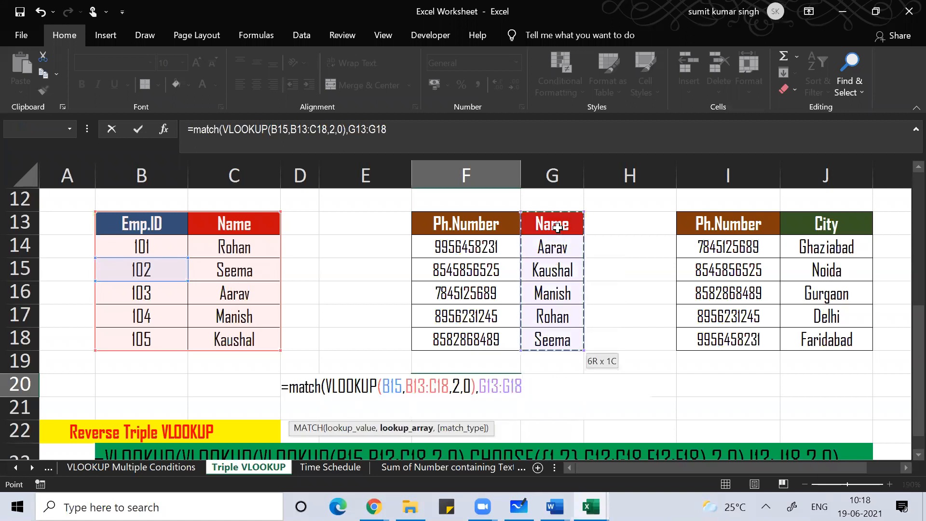
pyautogui.write(',0)')
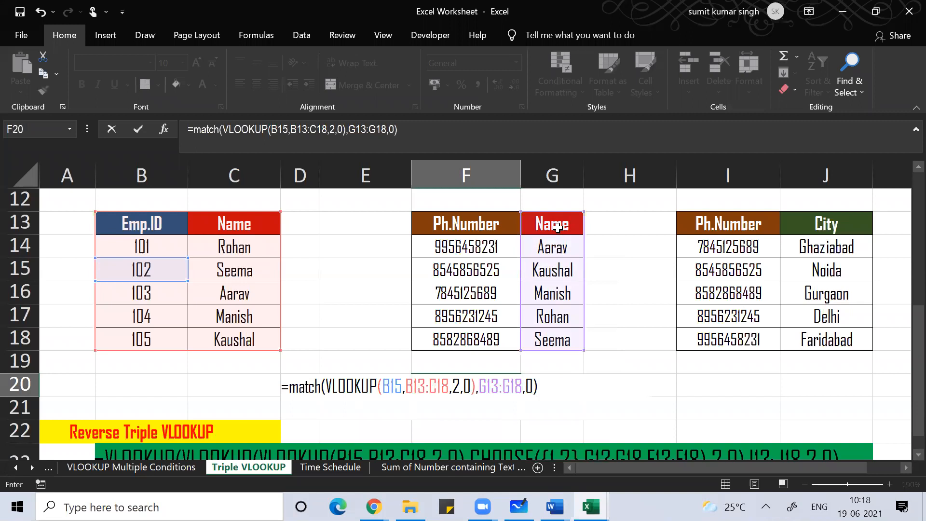
pyautogui.press('Return')
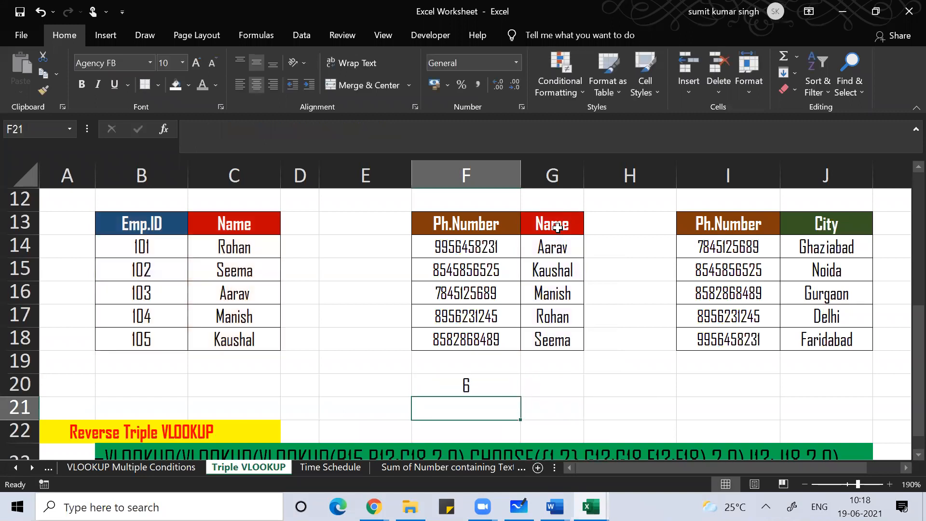
# Step: Check the Name list from G13 and reselect F20 to review its MATCH formula
pyautogui.press('Up')
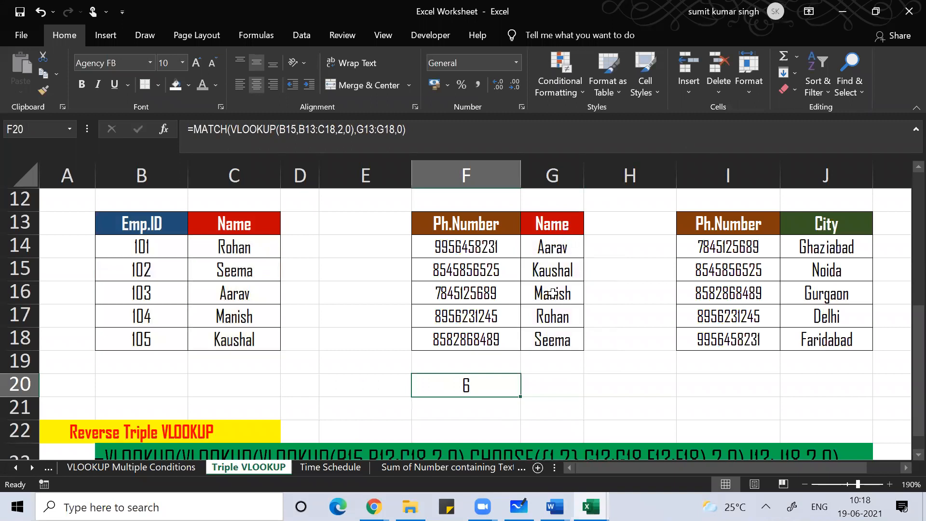
pyautogui.click(555, 224)
pyautogui.press('Down')
pyautogui.press('Down')
pyautogui.press('Down')
pyautogui.press('Down')
pyautogui.press('Down')
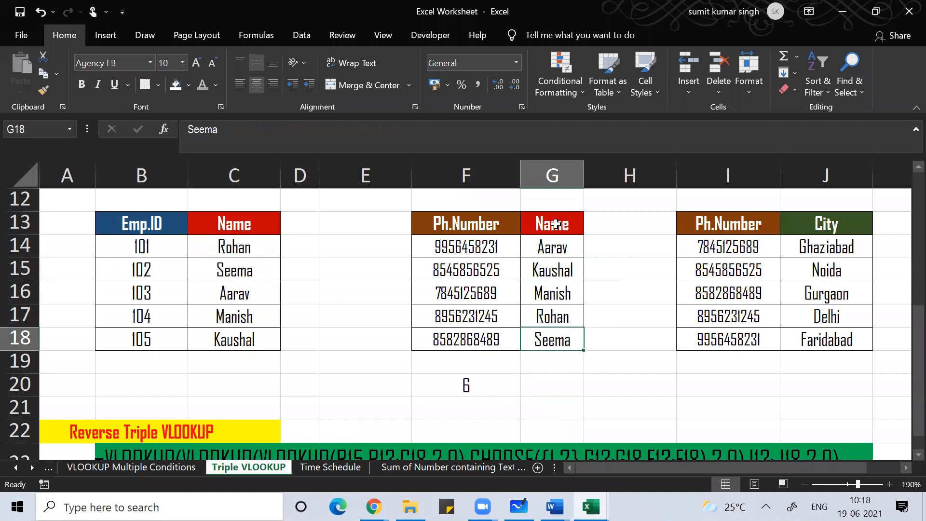
pyautogui.click(475, 382)
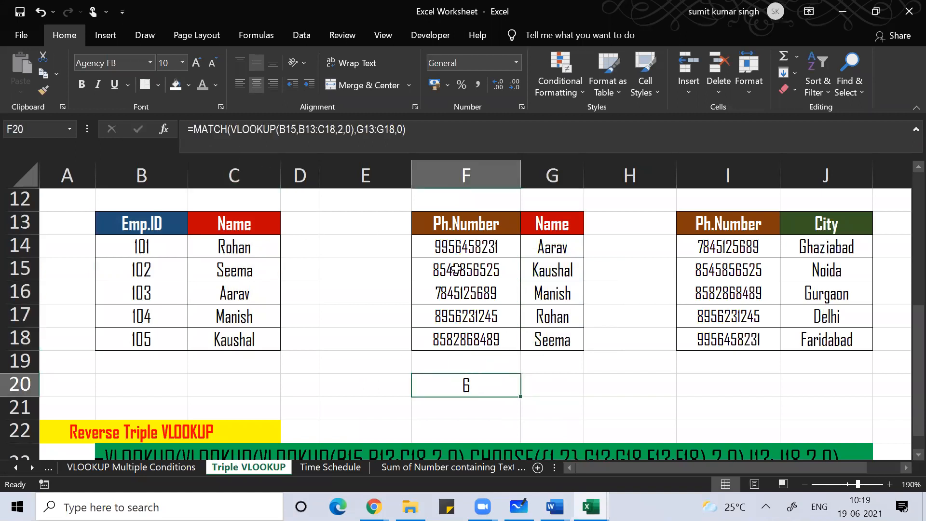
pyautogui.press('F2')
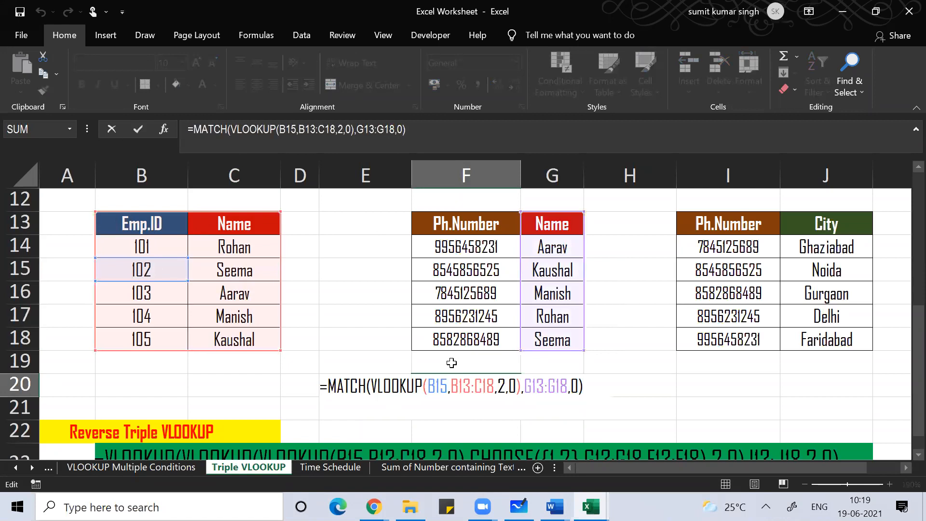
pyautogui.write('index(')
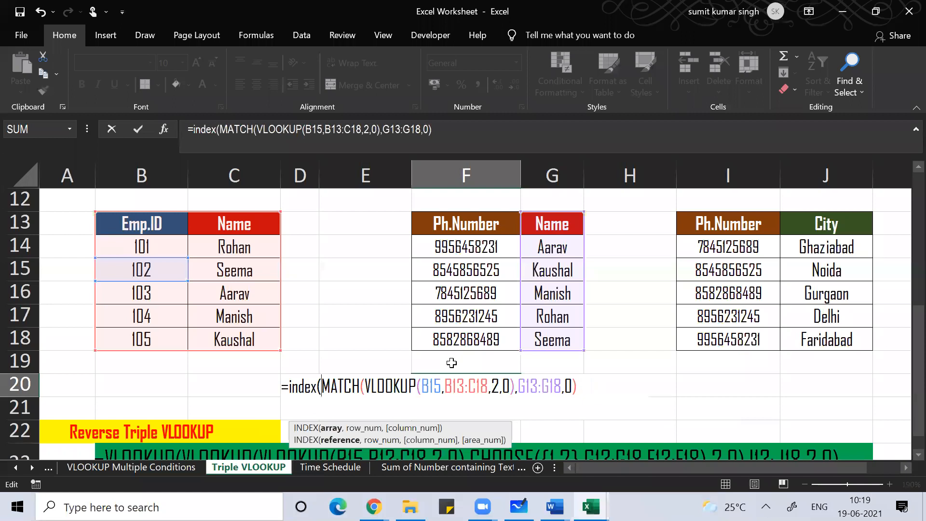
pyautogui.press('BackSpace')
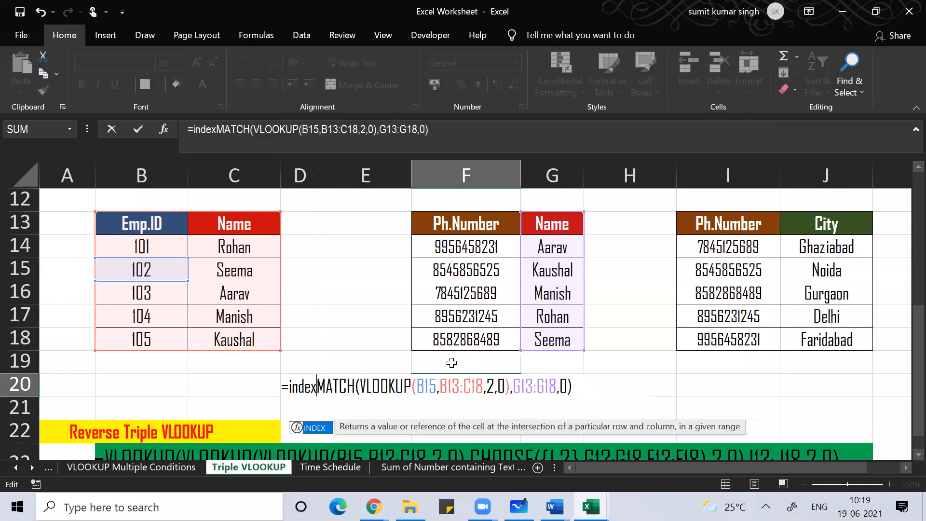
pyautogui.write('(')
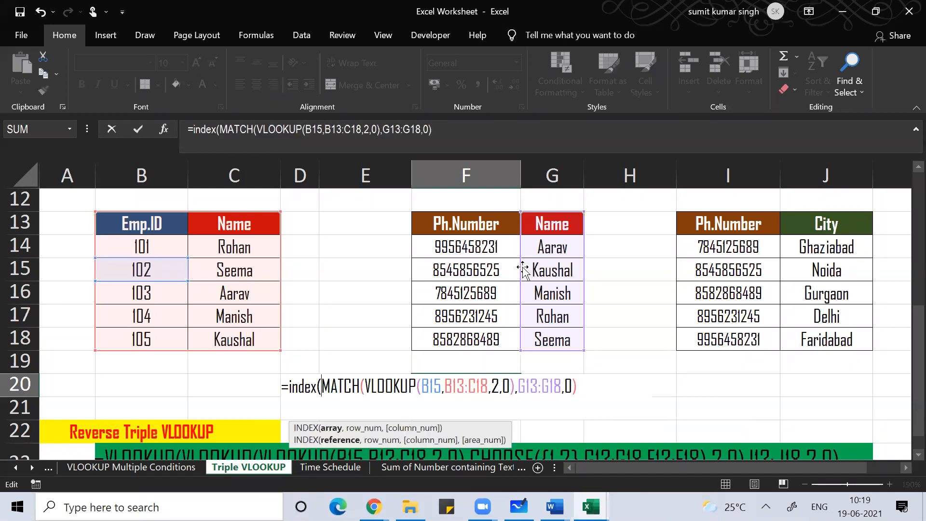
pyautogui.click(485, 222)
pyautogui.hotkey('shift', 'Down')
pyautogui.hotkey('shift', 'Down')
pyautogui.hotkey('shift', 'Down')
pyautogui.hotkey('shift', 'Down')
pyautogui.hotkey('shift', 'Down')
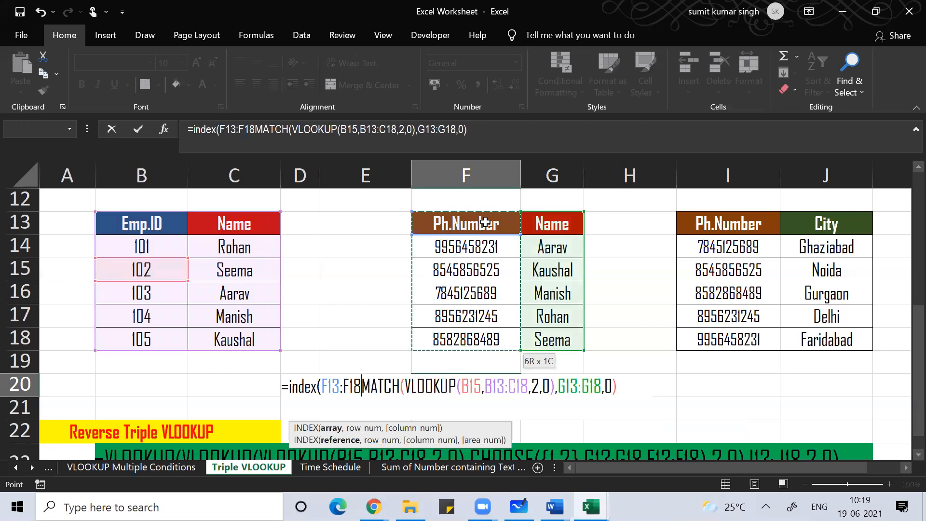
pyautogui.write(',')
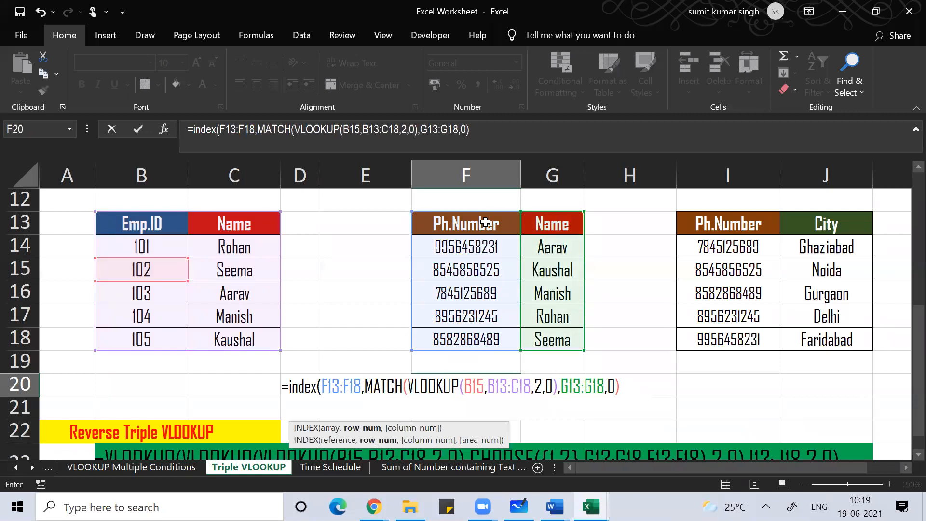
pyautogui.click(627, 383)
pyautogui.write(')')
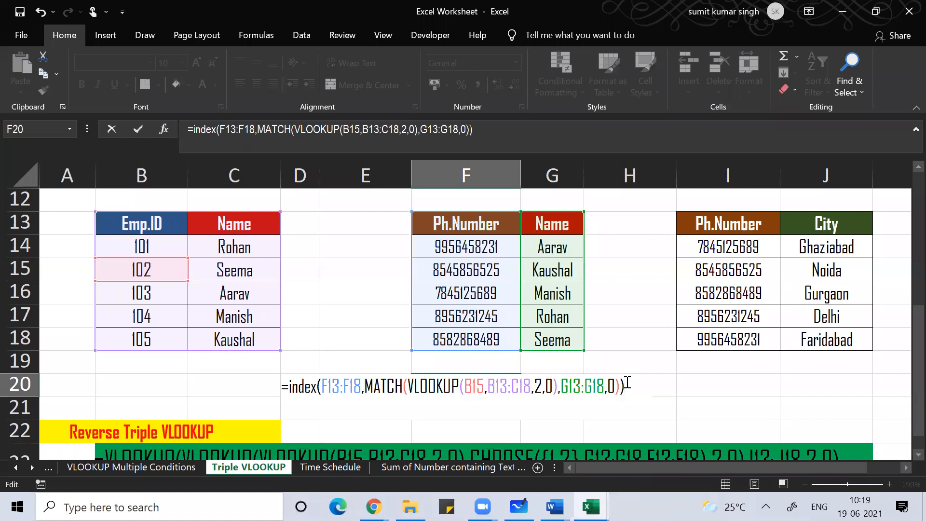
pyautogui.press('Return')
pyautogui.press('Up')
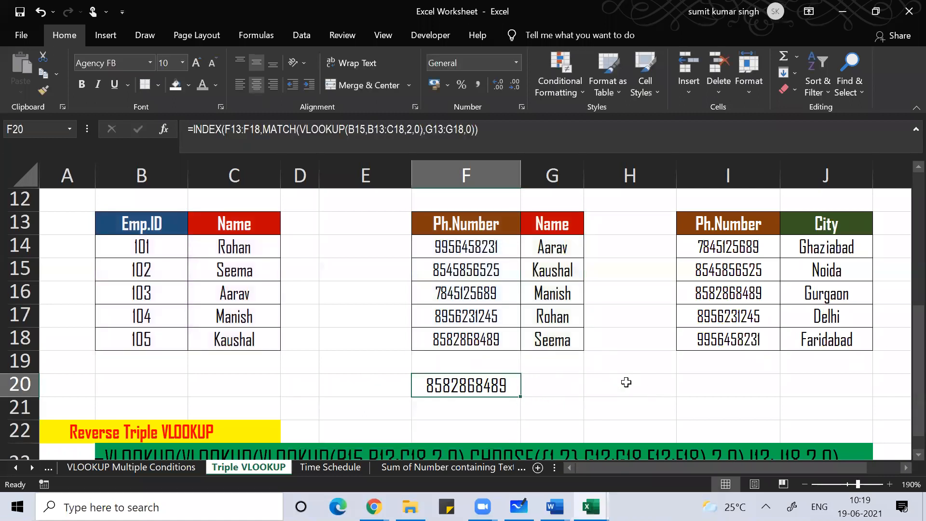
# Step: Wrap F20 in an outer VLOOKUP over I13:J18, column 2, exact match, returning Gurgaon
pyautogui.press('F2')
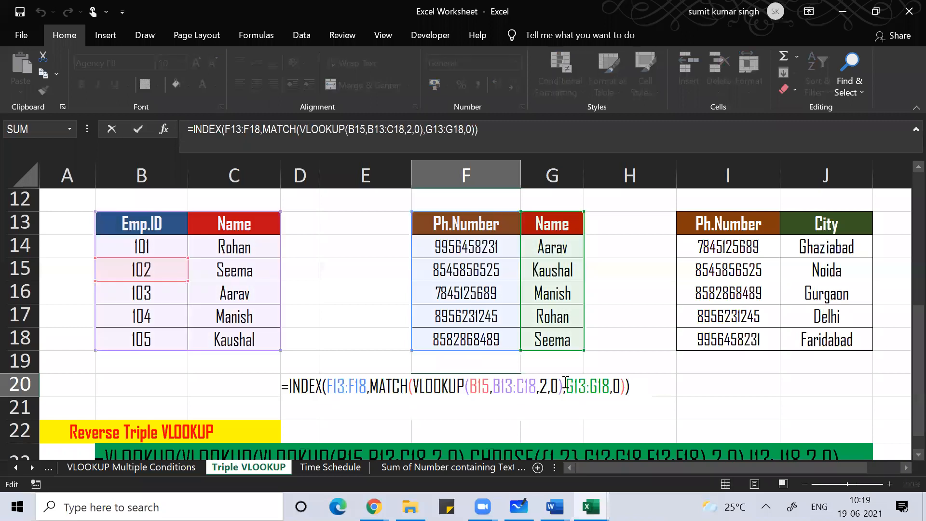
pyautogui.click(293, 385)
pyautogui.press('Left')
pyautogui.write('v')
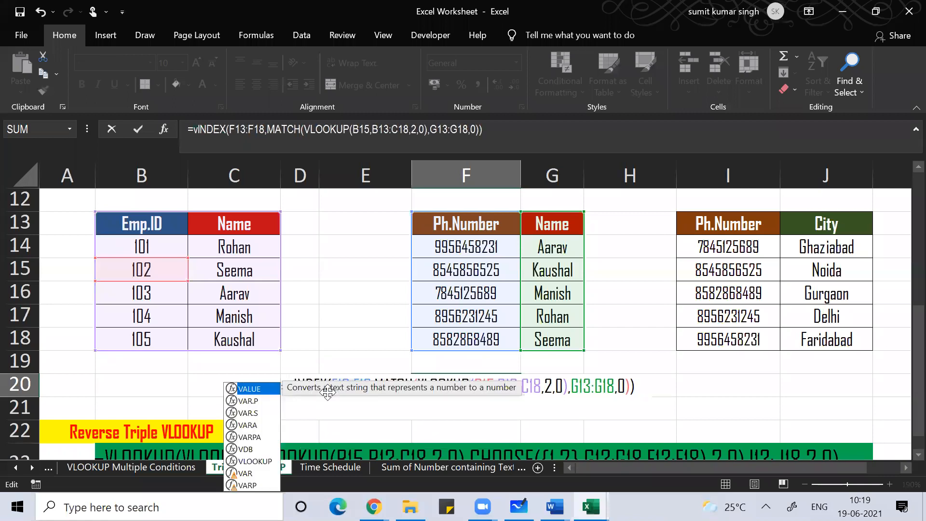
pyautogui.write('look')
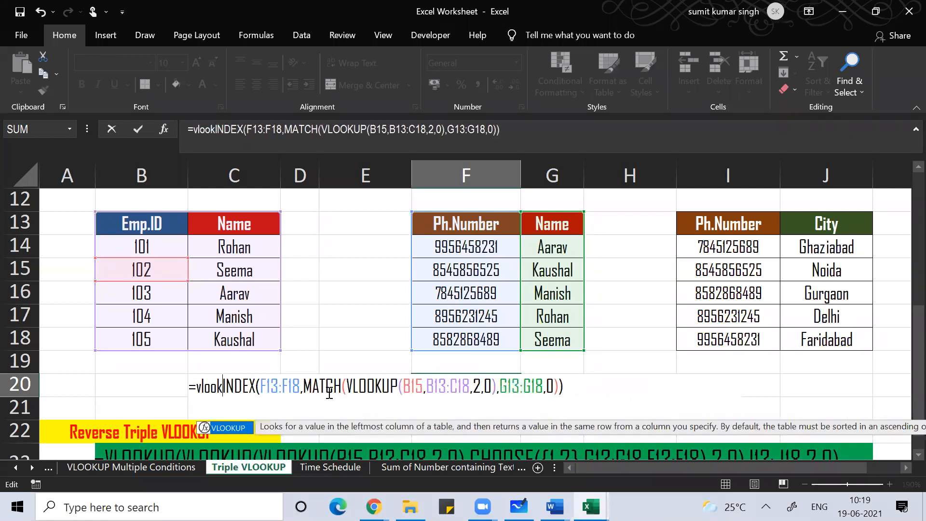
pyautogui.write('up(')
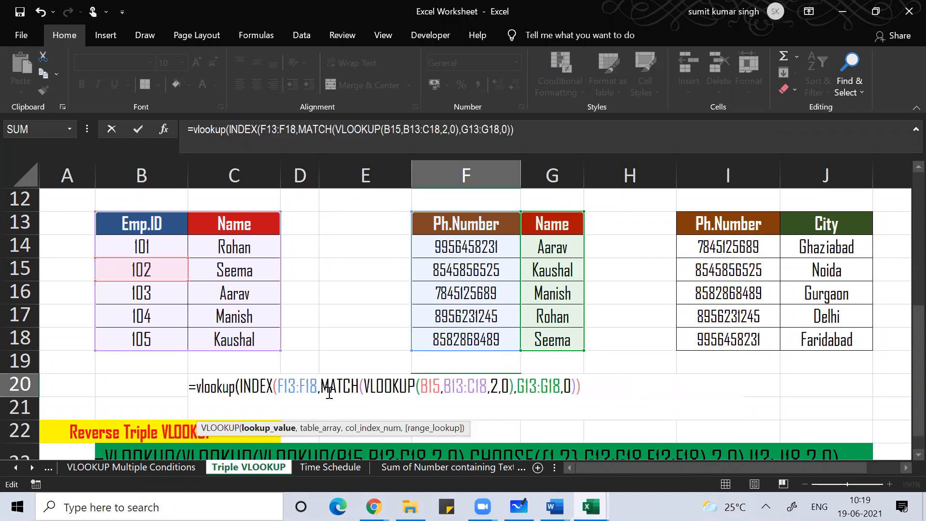
pyautogui.click(607, 389)
pyautogui.write(',')
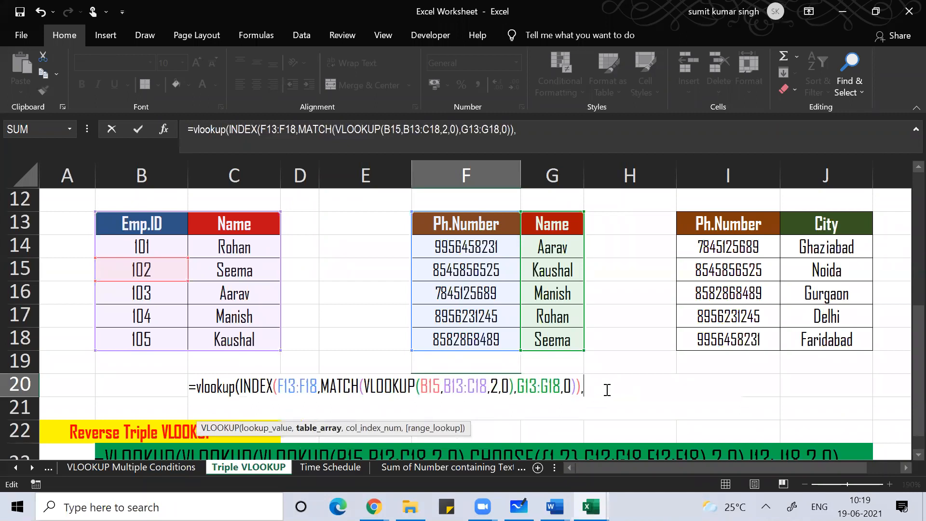
pyautogui.click(720, 222)
pyautogui.hotkey('shift', 'Down')
pyautogui.hotkey('shift', 'Down')
pyautogui.hotkey('shift', 'Down')
pyautogui.hotkey('shift', 'Down')
pyautogui.hotkey('shift', 'Down')
pyautogui.hotkey('shift', 'Right')
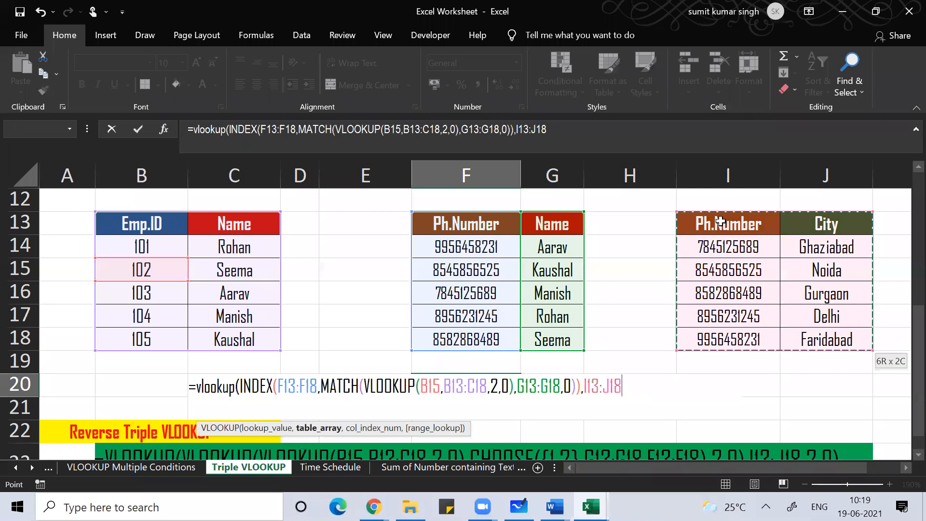
pyautogui.write(',2')
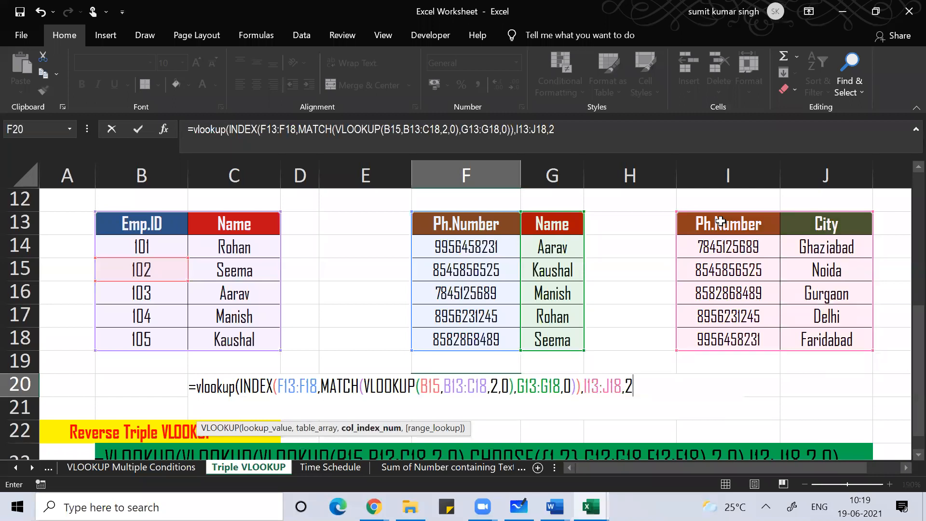
pyautogui.write(',0)')
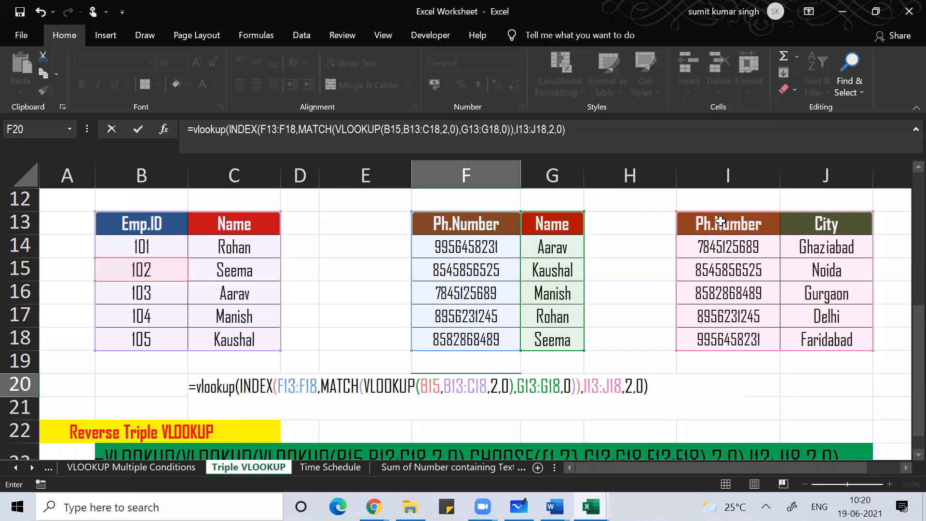
pyautogui.press('Return')
pyautogui.press('Up')
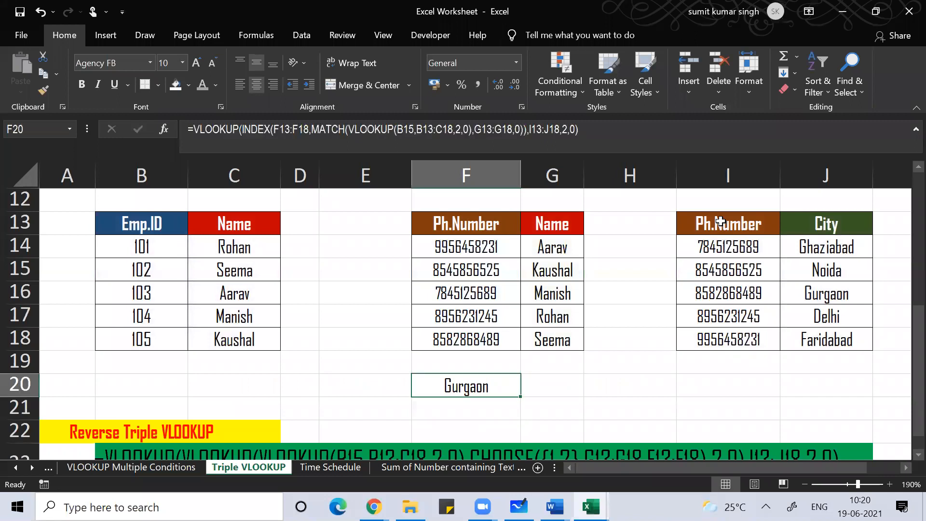
# Step: Review the finished nested formula in F20, then switch to Microsoft Whiteboard's session page
pyautogui.press('F2')
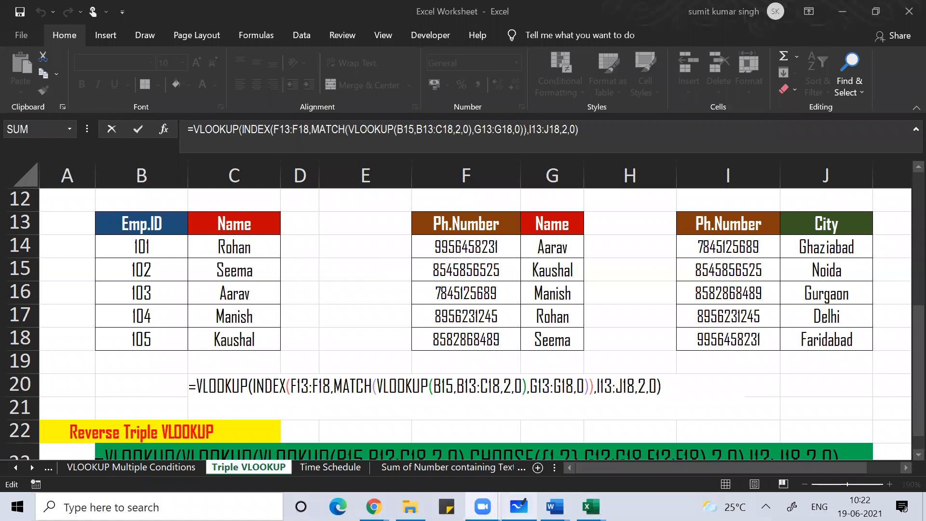
pyautogui.click(518, 507)
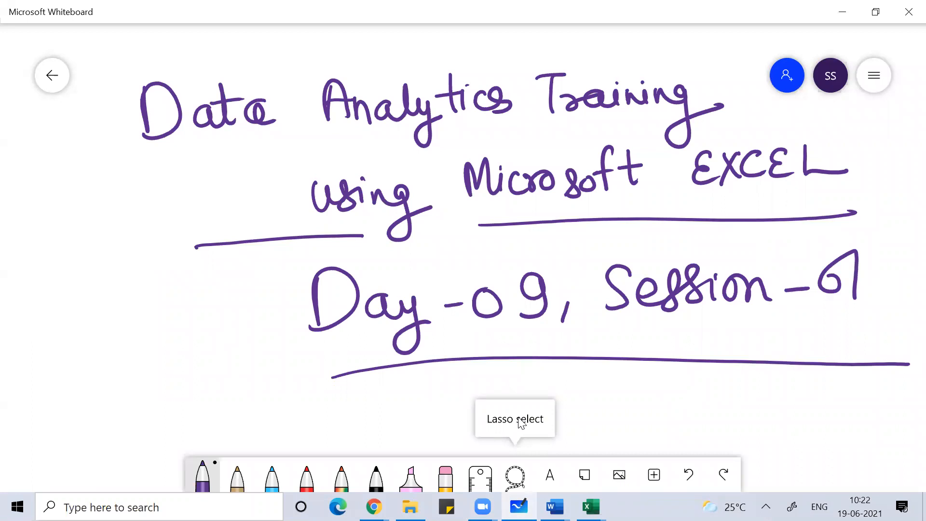
# Step: Handwrite a circled 'Thank you' in black ink below the Day-09, Session-61 heading
pyautogui.scroll(-5, 520, 423)
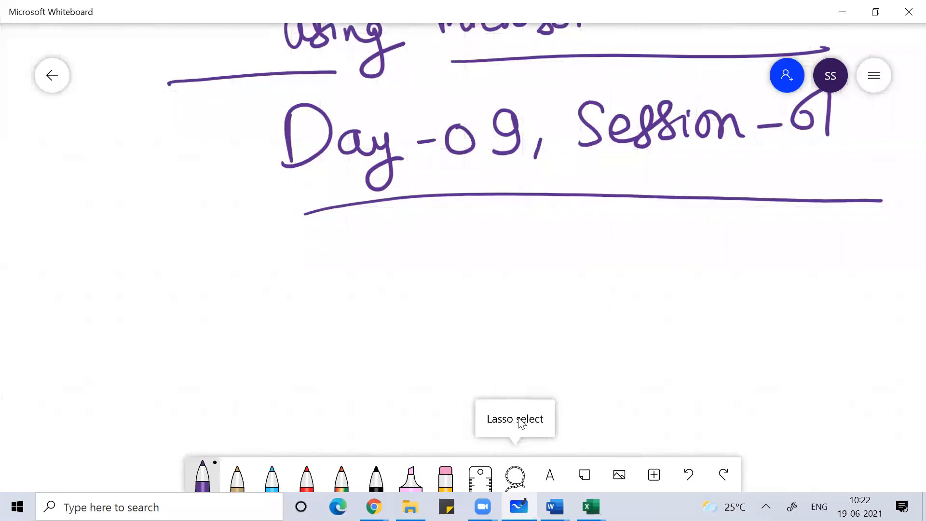
pyautogui.click(376, 477)
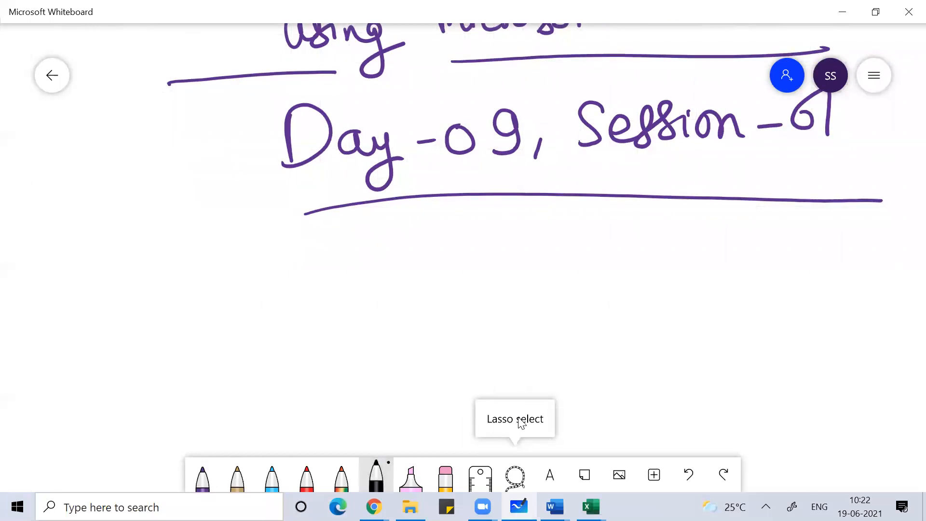
pyautogui.moveTo(415, 257); pyautogui.dragTo(447, 337)
pyautogui.moveTo(397, 314); pyautogui.dragTo(558, 315)
pyautogui.moveTo(569, 258)
pyautogui.mouseDown()
pyautogui.moveTo(582, 313)
pyautogui.moveTo(616, 300)
pyautogui.mouseUp()
pyautogui.moveTo(630, 282)
pyautogui.mouseDown()
pyautogui.moveTo(641, 298)
pyautogui.moveTo(692, 296)
pyautogui.moveTo(720, 277)
pyautogui.moveTo(751, 290)
pyautogui.mouseUp()
pyautogui.moveTo(387, 266)
pyautogui.mouseDown()
pyautogui.moveTo(768, 295)
pyautogui.moveTo(442, 245)
pyautogui.moveTo(471, 241)
pyautogui.mouseUp()
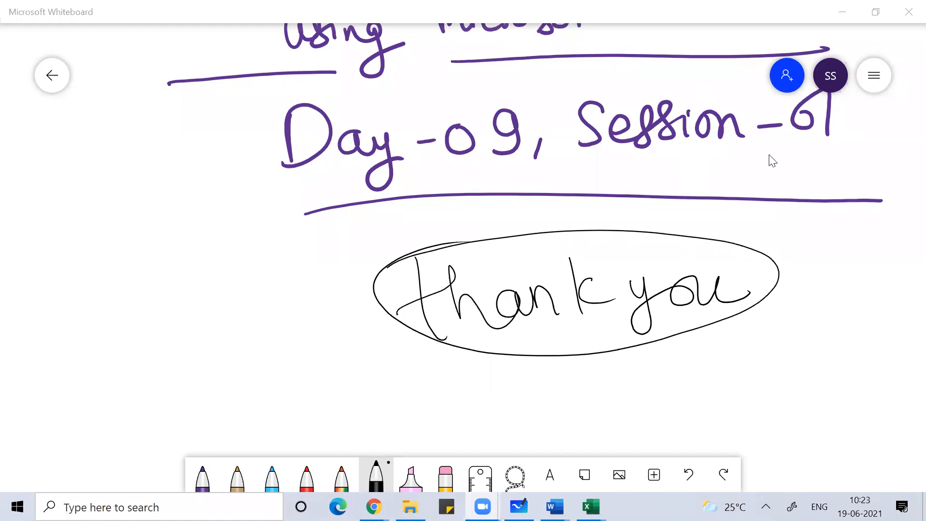
pyautogui.click(505, 215)
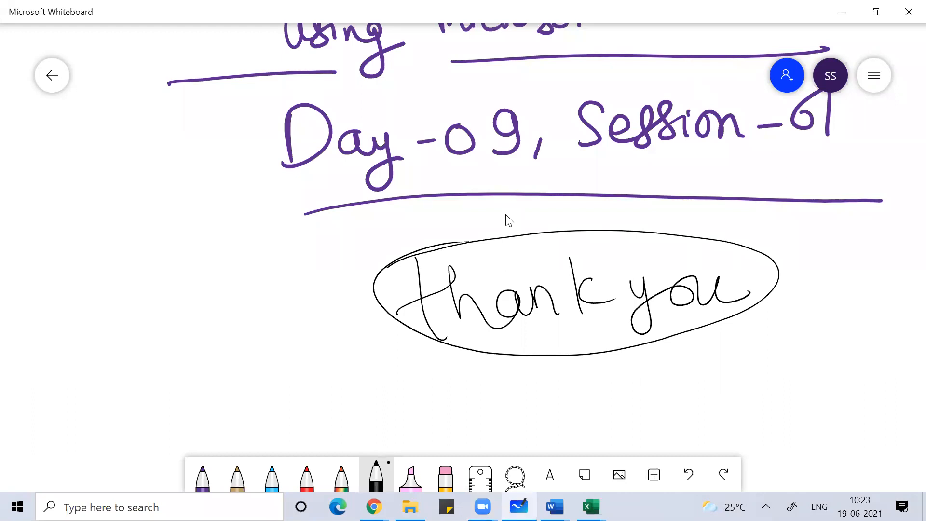
pyautogui.click(903, 47)
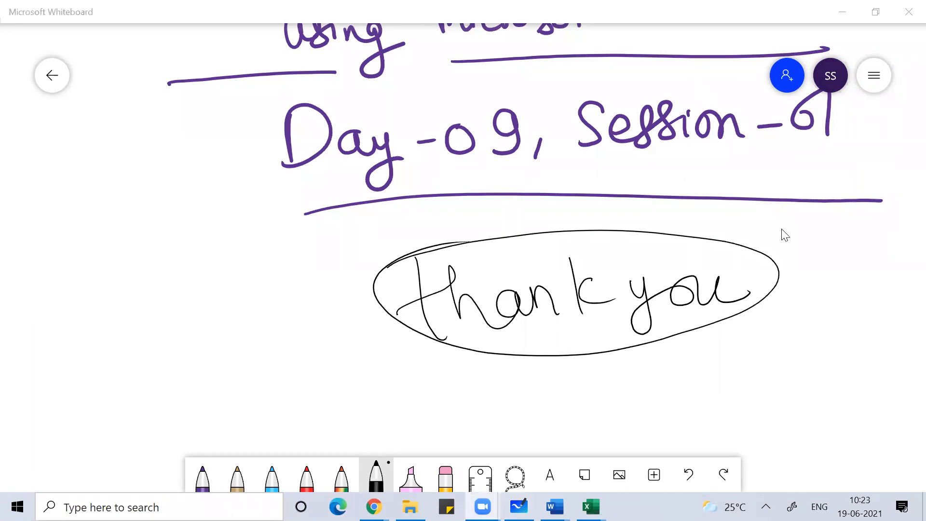